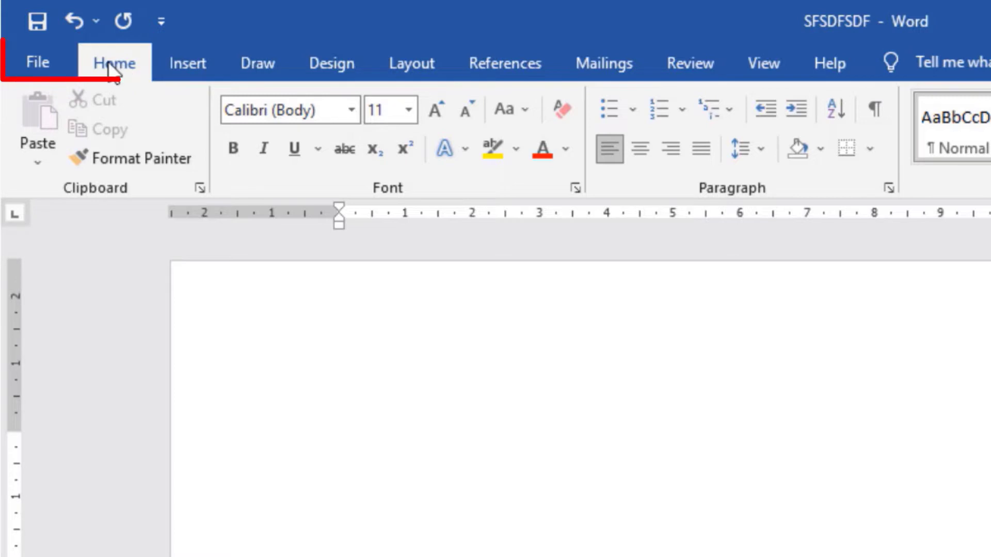
Look through the Insert, Draw and Design tabs, then zoom the blank page to 170%.
{"action": "left_click", "coordinate": [200, 70]}
{"action": "left_click", "coordinate": [264, 77]}
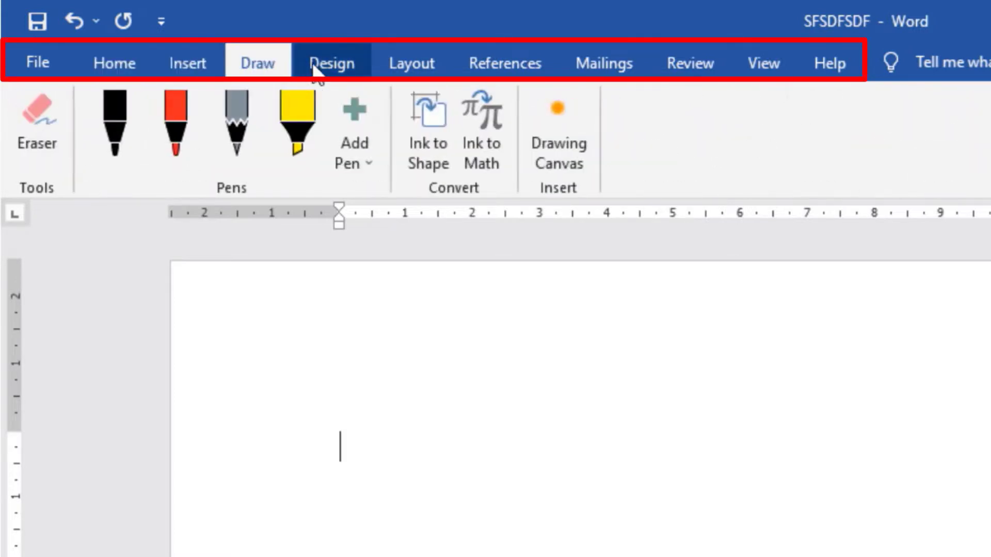
{"action": "left_click", "coordinate": [325, 67]}
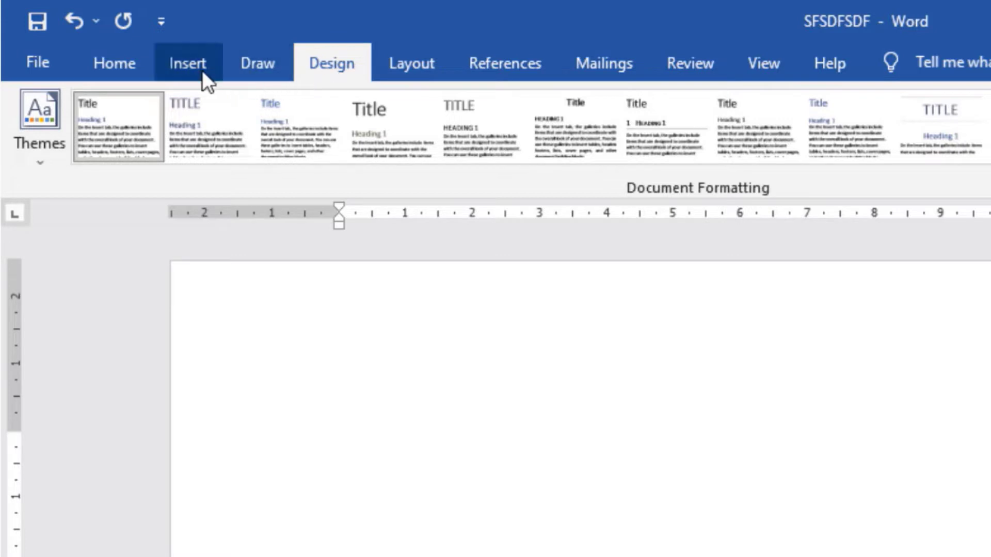
{"action": "left_click", "coordinate": [125, 70]}
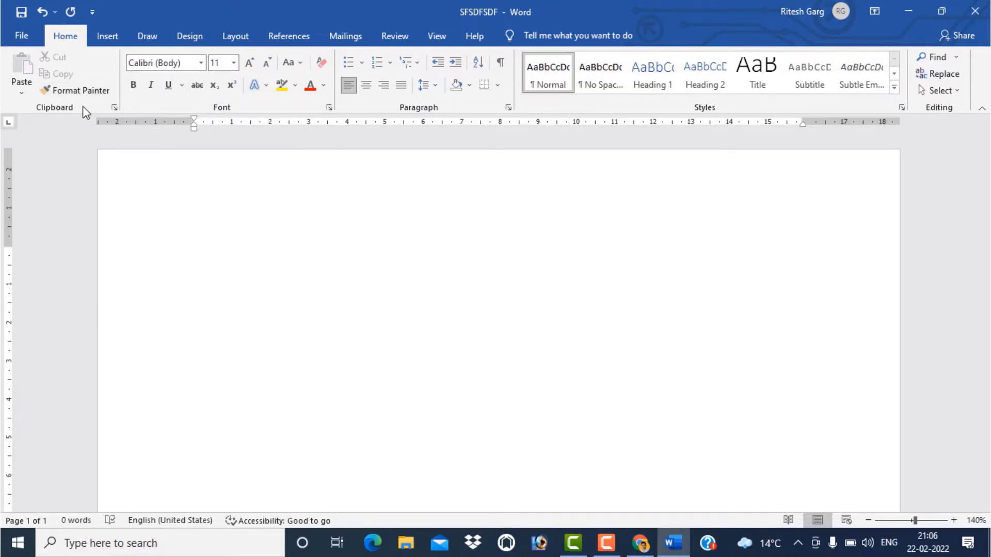
{"action": "key", "text": "ctrl+shift+plus"}
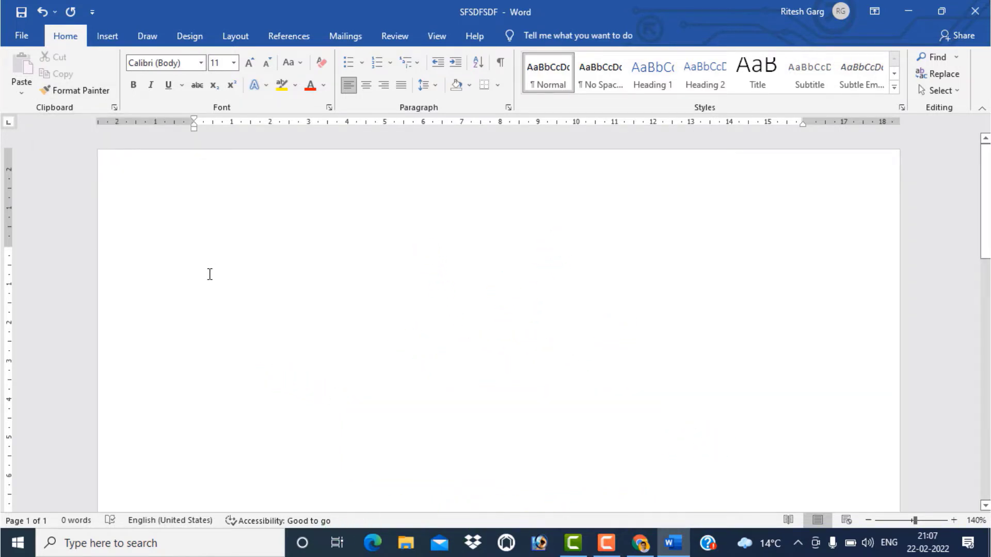
{"action": "scroll", "coordinate": [197, 272], "scroll_direction": "up", "scroll_amount": 3, "text": "ctrl"}
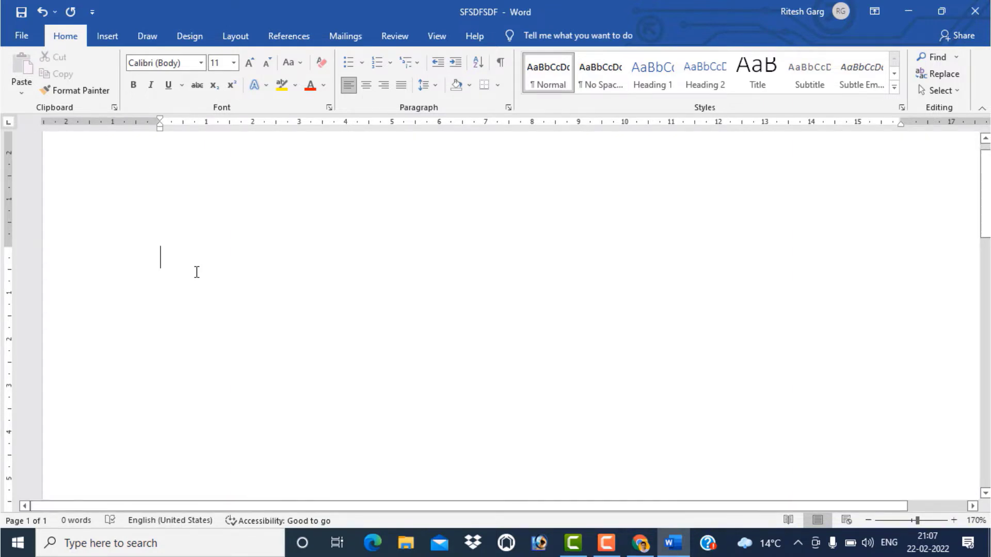
Generate four sample paragraphs with =rand() and scroll back to the top.
{"action": "type", "text": "=rand"}
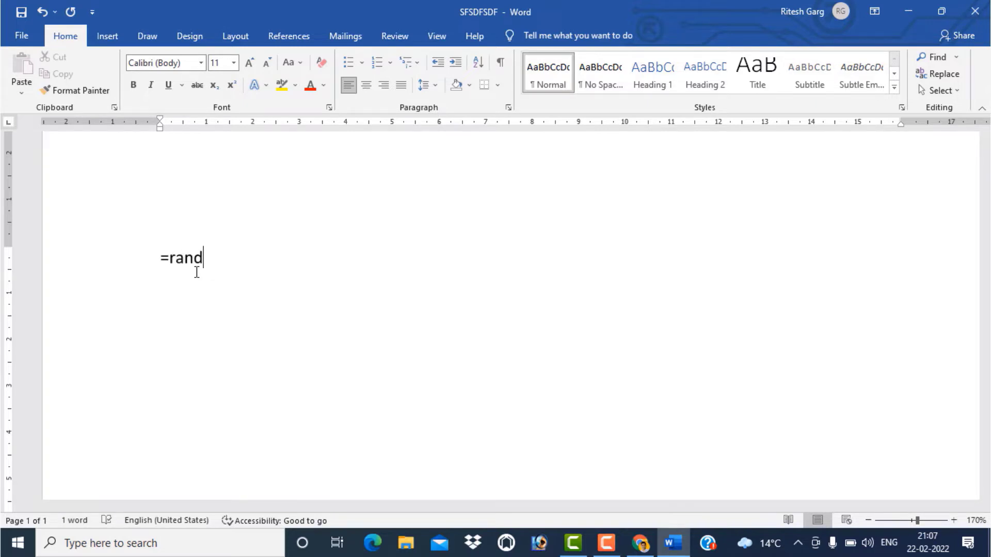
{"action": "type", "text": "()"}
{"action": "key", "text": "Return"}
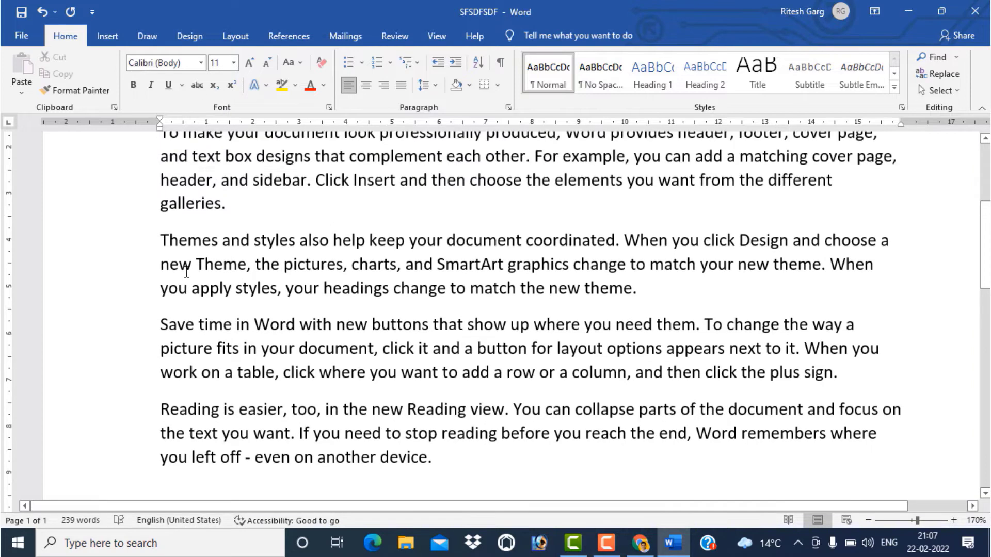
{"action": "scroll", "coordinate": [197, 272], "scroll_direction": "up", "scroll_amount": 3}
{"action": "scroll", "coordinate": [196, 272], "scroll_direction": "up", "scroll_amount": 2}
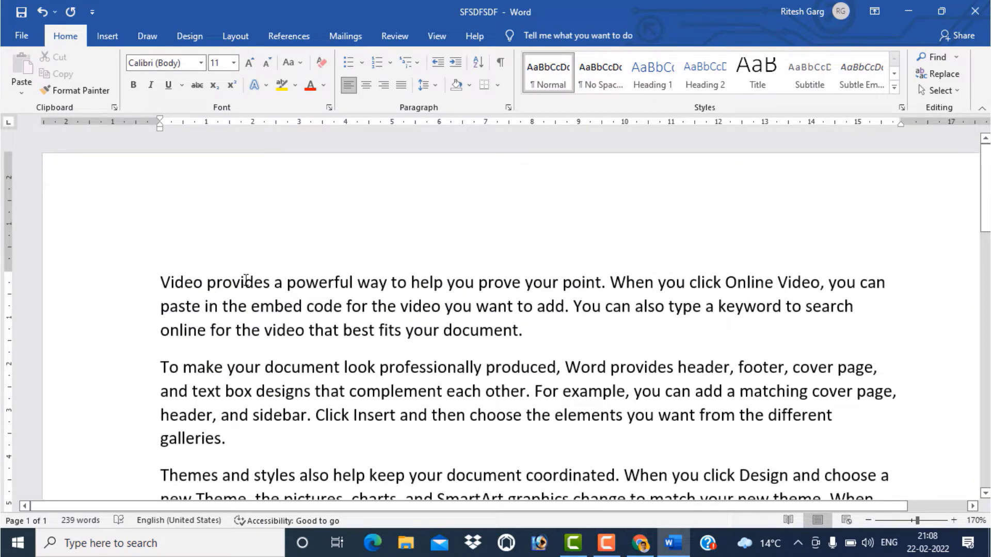
{"action": "scroll", "coordinate": [278, 298], "scroll_direction": "down", "scroll_amount": 2}
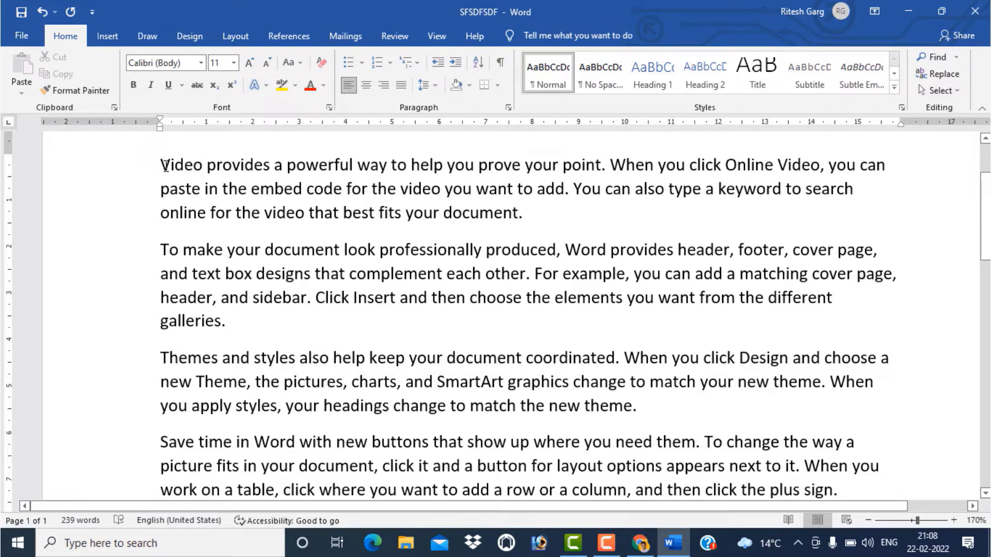
Select the sentence starting 'You can also type a keyword' at the end of paragraph one.
{"action": "left_click_drag", "start_coordinate": [167, 167], "coordinate": [490, 207]}
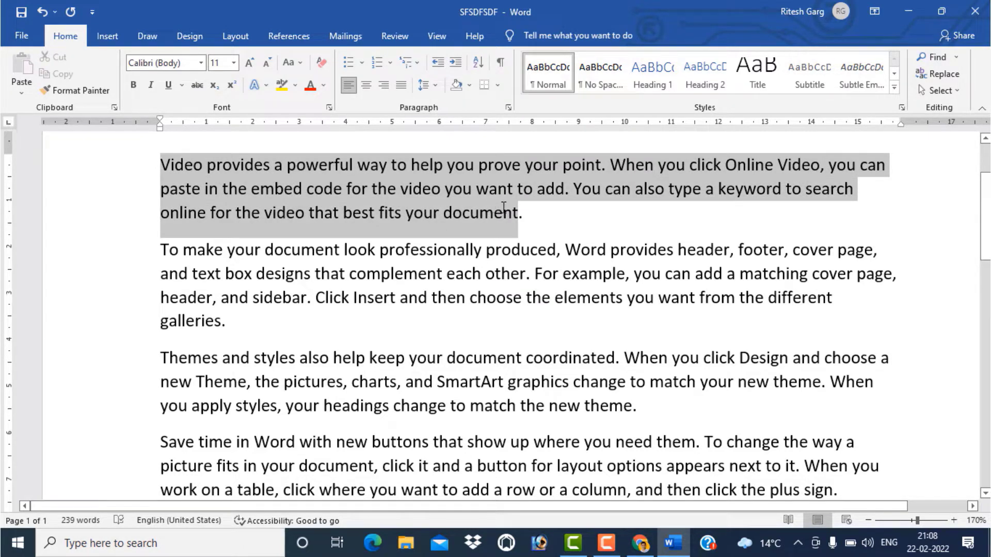
{"action": "left_click_drag", "start_coordinate": [490, 206], "coordinate": [527, 215]}
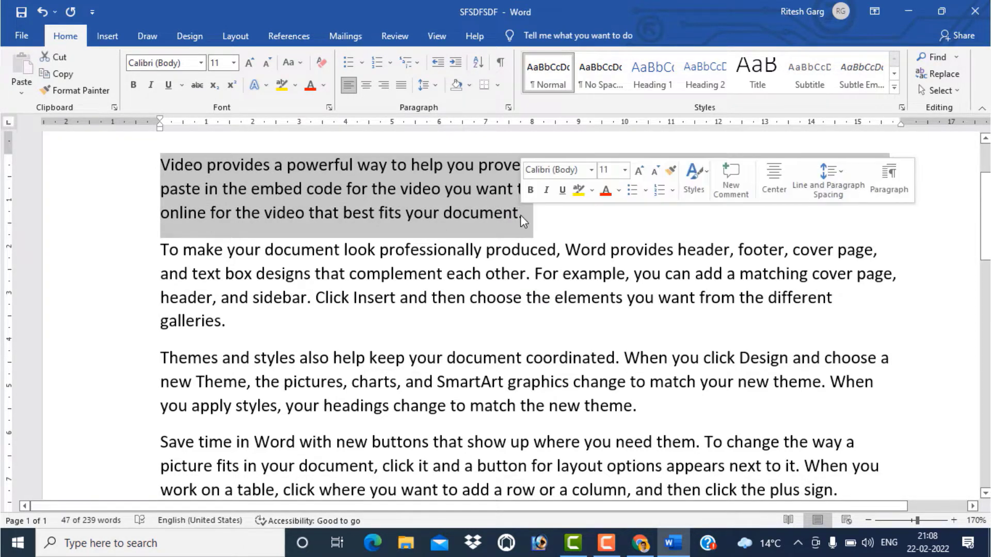
{"action": "left_click", "coordinate": [348, 190]}
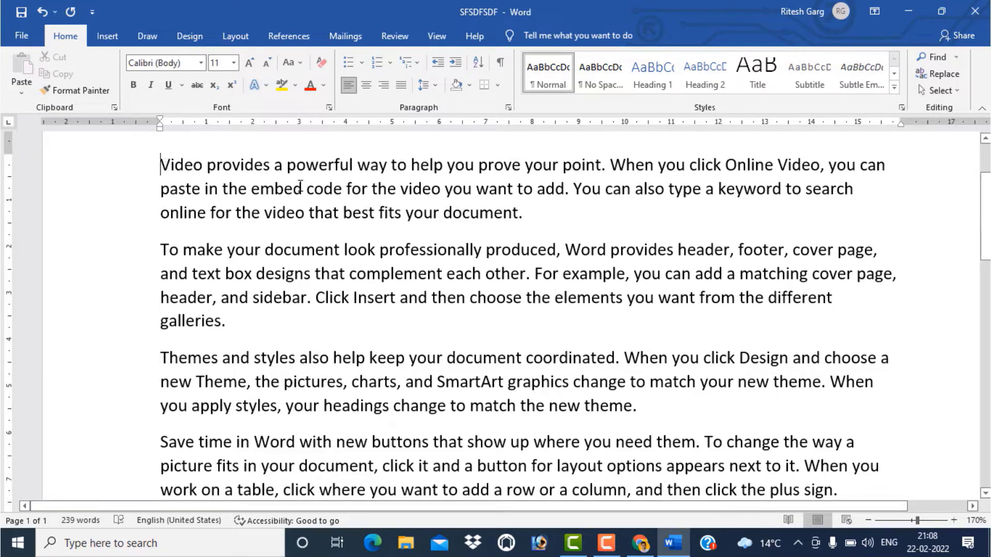
{"action": "left_click", "coordinate": [574, 190]}
{"action": "key", "text": "ctrl+shift+Right"}
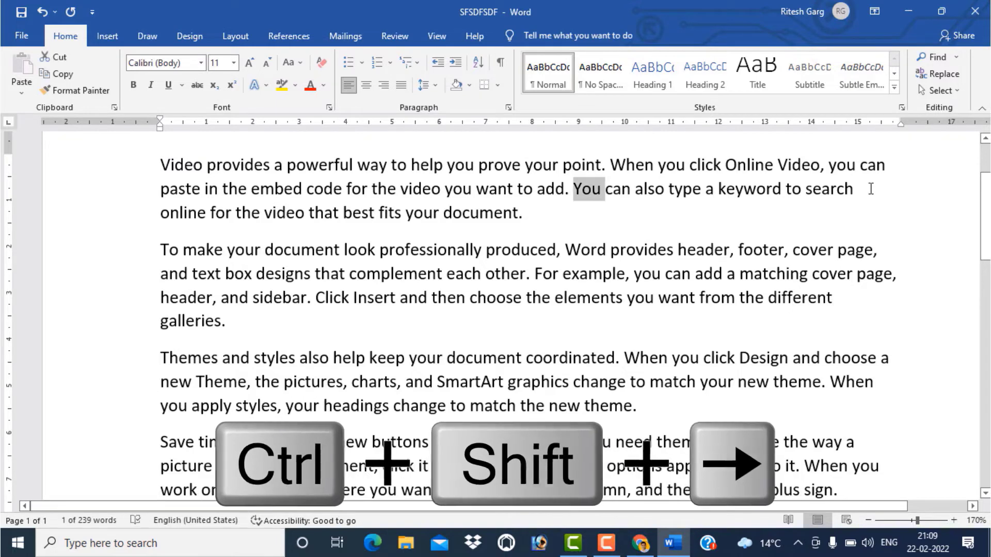
{"action": "key", "text": "ctrl+shift+Right"}
{"action": "key", "text": "ctrl+shift+Right"}
{"action": "key", "text": "ctrl+shift+Right"}
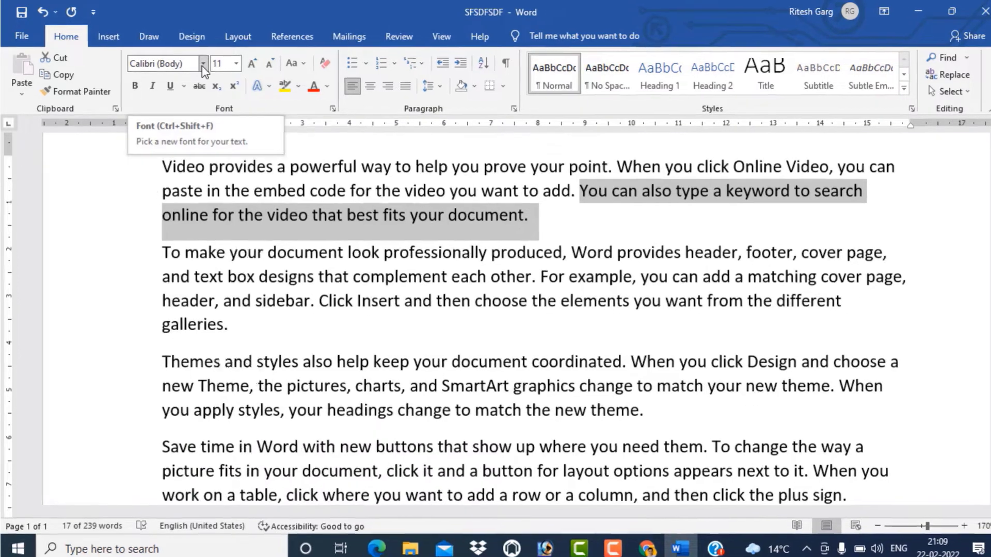
Set the selected sentence in the Matura MT Script font.
{"action": "left_click", "coordinate": [201, 62]}
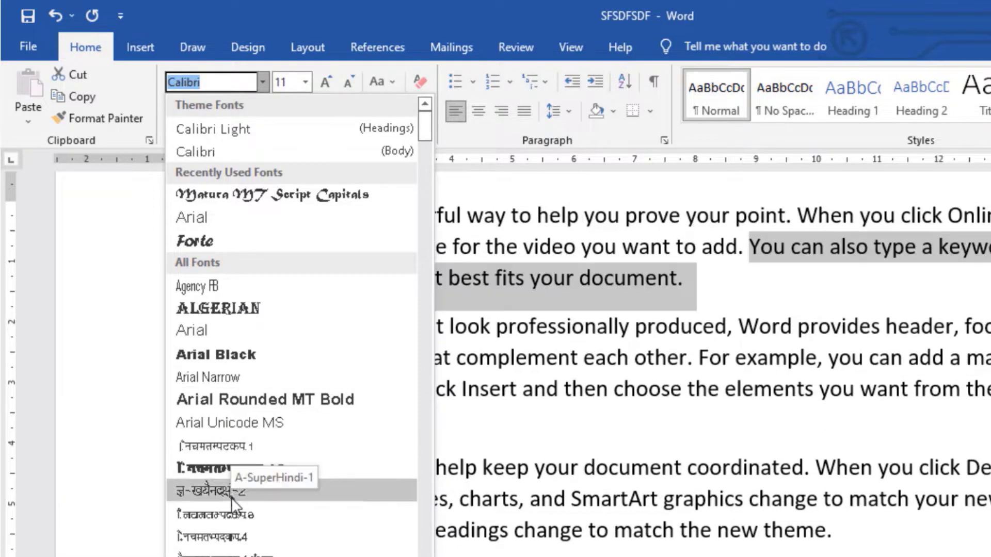
{"action": "scroll", "coordinate": [231, 500], "scroll_direction": "down", "scroll_amount": 1}
{"action": "scroll", "coordinate": [231, 500], "scroll_direction": "down", "scroll_amount": 1}
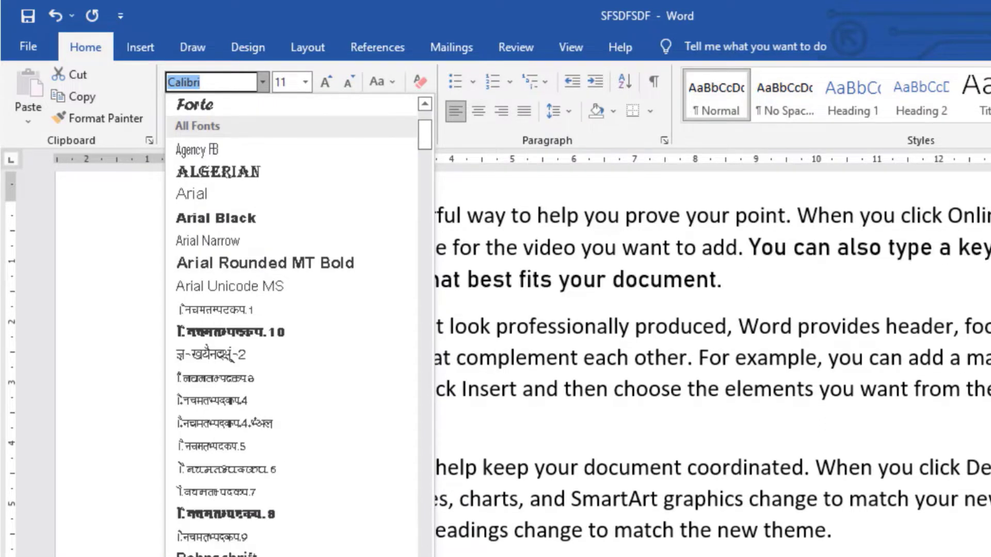
{"action": "scroll", "coordinate": [287, 316], "scroll_direction": "up", "scroll_amount": 2}
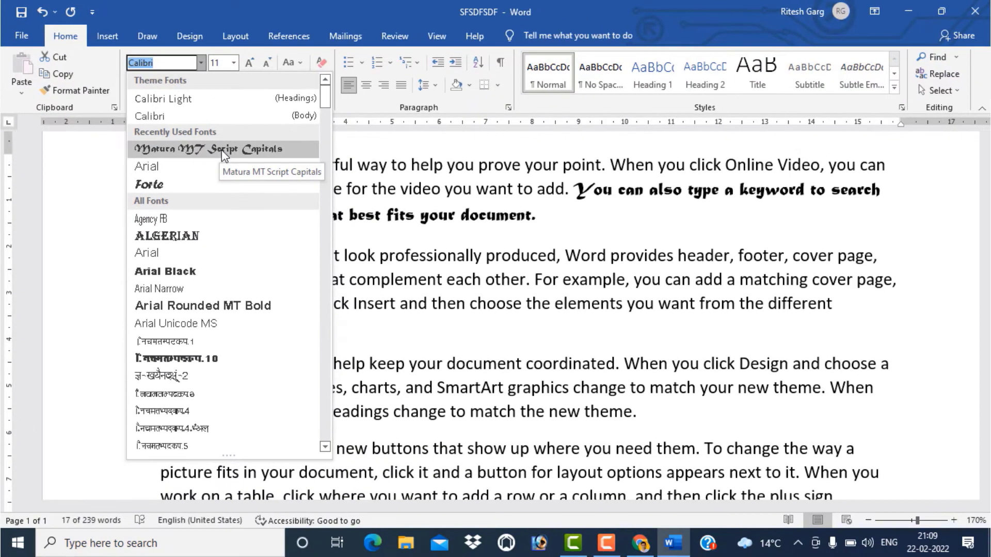
{"action": "left_click", "coordinate": [210, 151]}
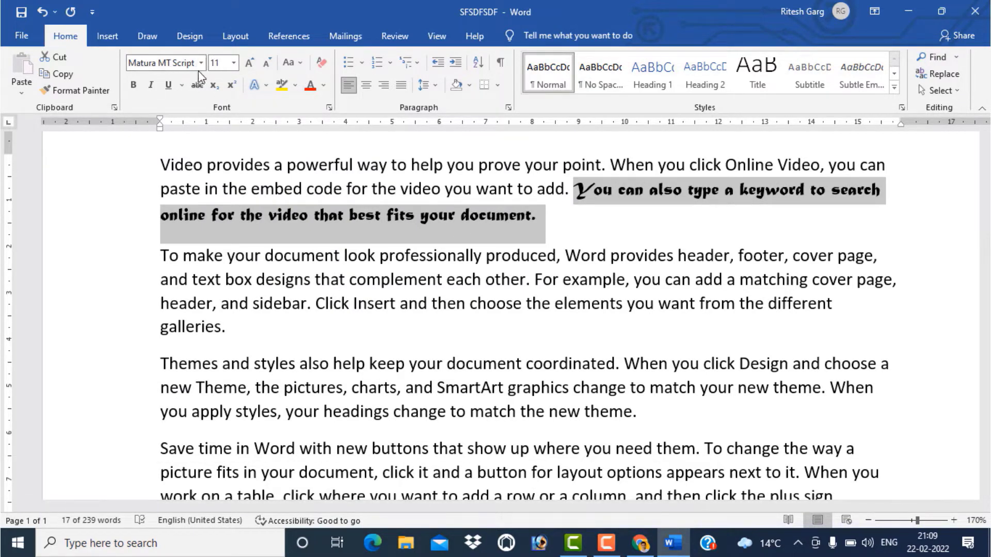
{"action": "left_click", "coordinate": [234, 64]}
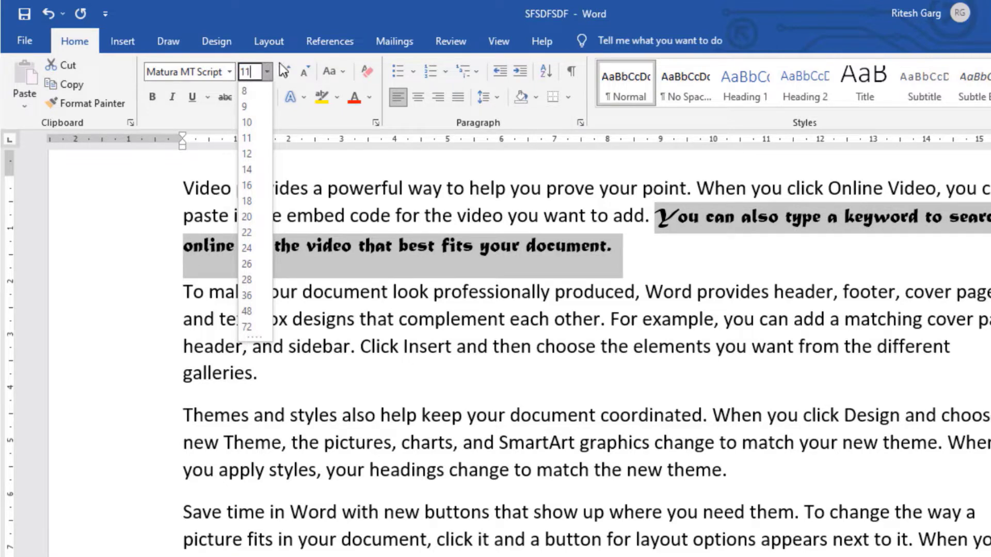
{"action": "key", "text": "BackSpace"}
{"action": "key", "text": "BackSpace"}
{"action": "type", "text": "12"}
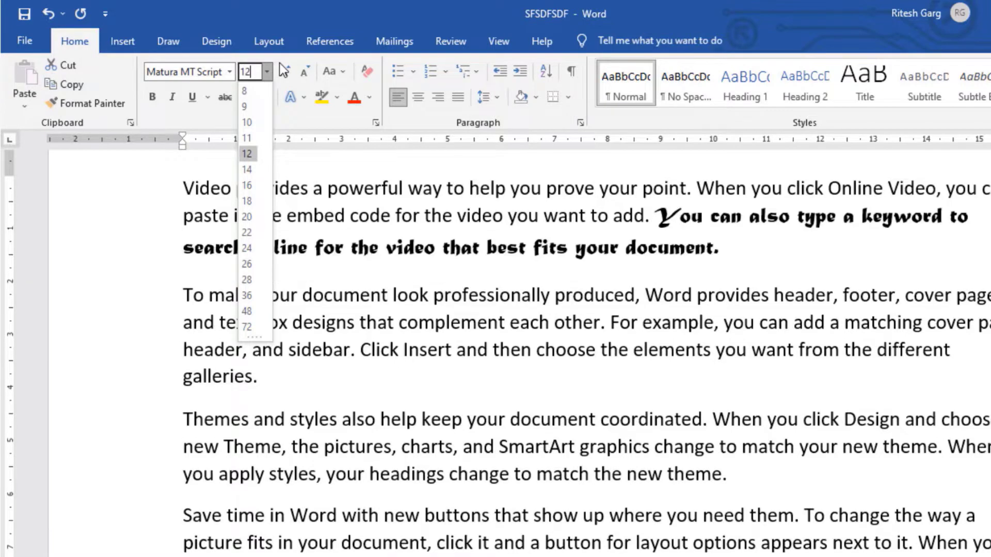
{"action": "type", "text": "0"}
{"action": "key", "text": "Return"}
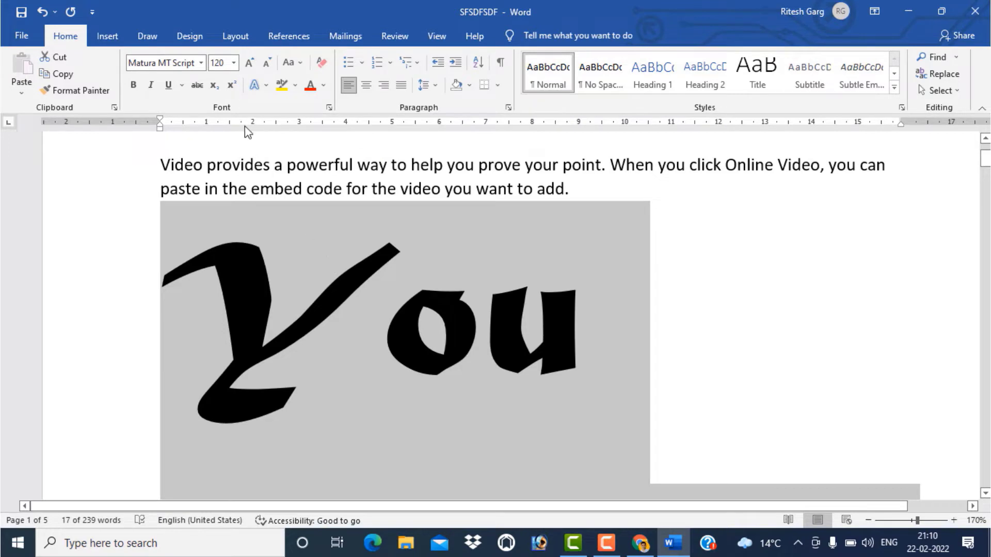
{"action": "left_click", "coordinate": [234, 65]}
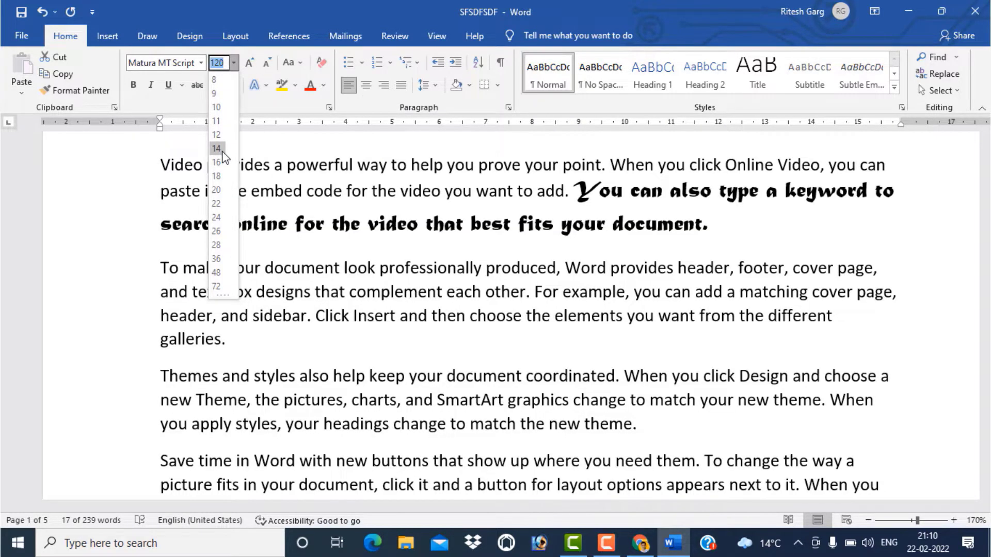
{"action": "left_click", "coordinate": [216, 148]}
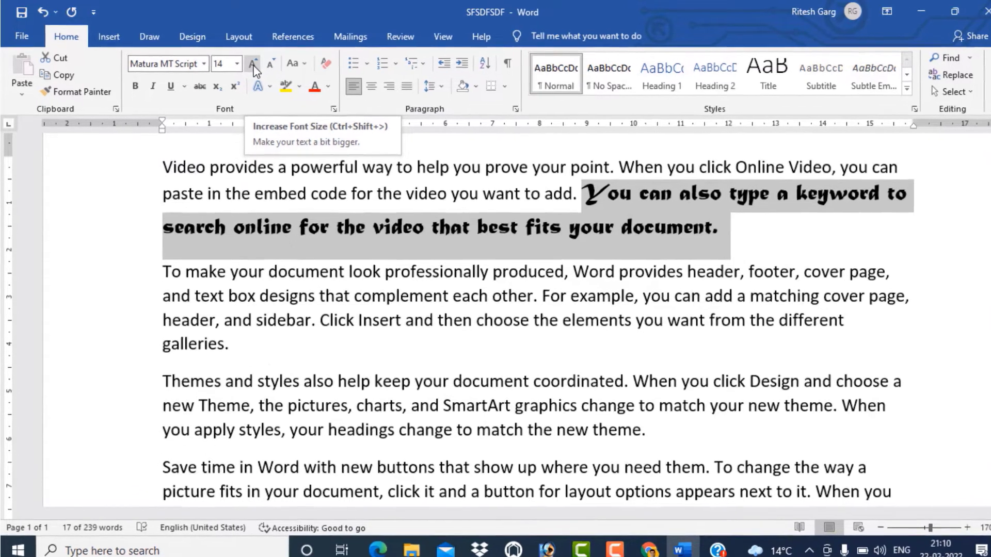
{"action": "left_click", "coordinate": [248, 69]}
{"action": "left_click", "coordinate": [284, 73]}
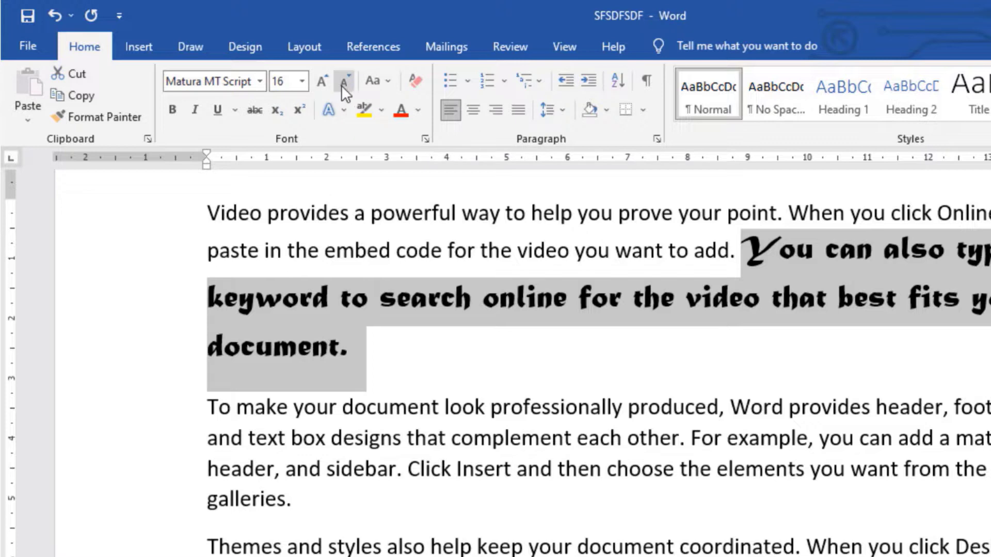
{"action": "left_click", "coordinate": [343, 85]}
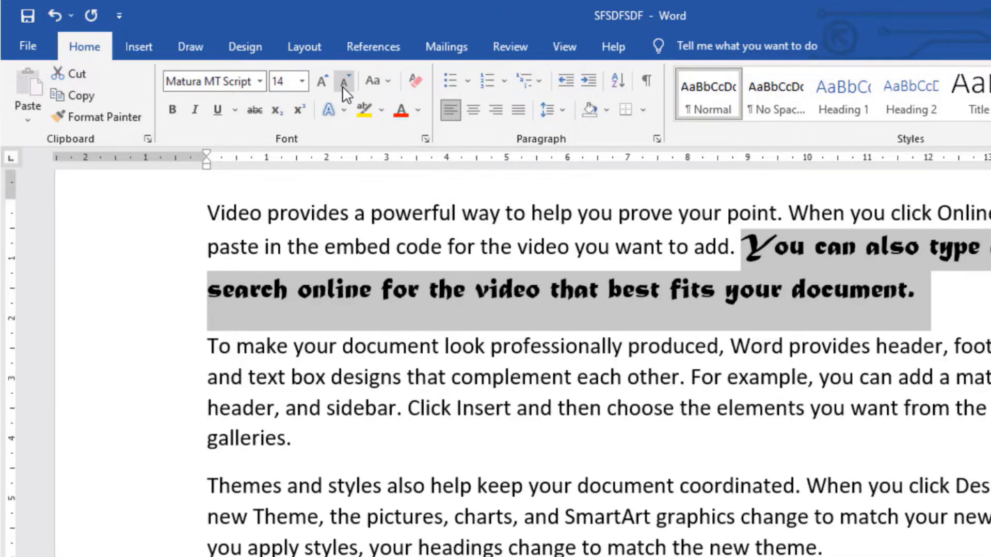
{"action": "left_click", "coordinate": [342, 85]}
{"action": "left_click", "coordinate": [343, 85]}
{"action": "left_click", "coordinate": [343, 86]}
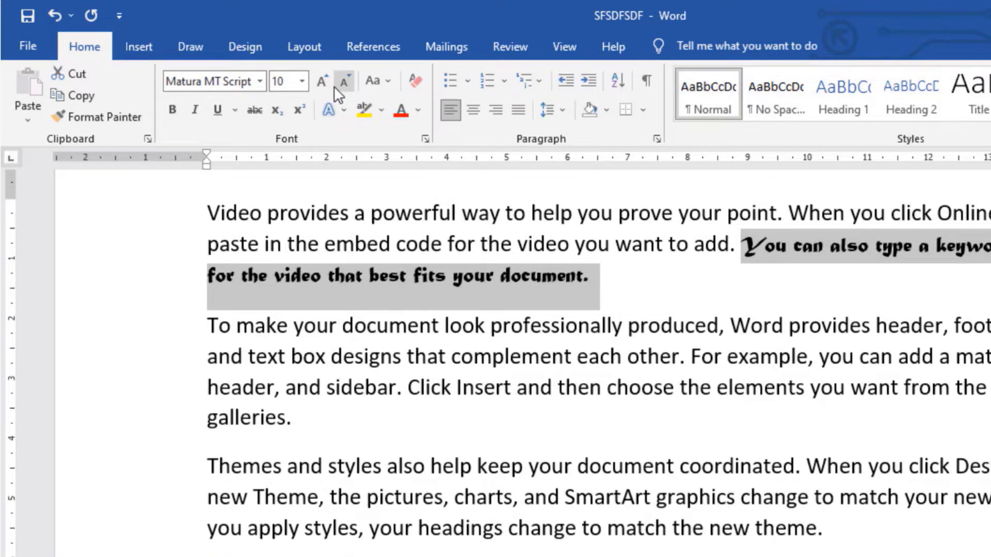
{"action": "left_click", "coordinate": [323, 85]}
{"action": "left_click", "coordinate": [323, 85]}
{"action": "left_click", "coordinate": [321, 86]}
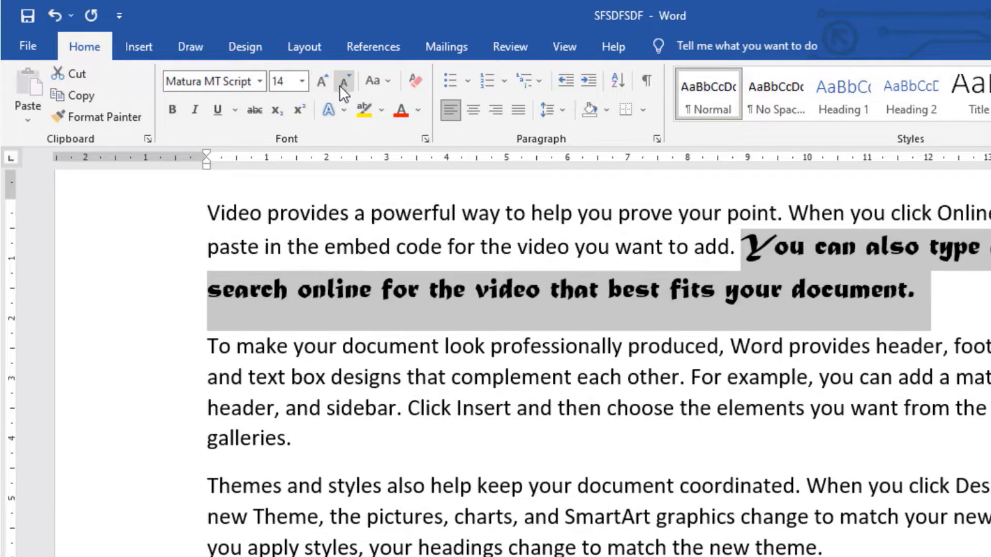
{"action": "left_click", "coordinate": [339, 85]}
{"action": "left_click", "coordinate": [340, 85]}
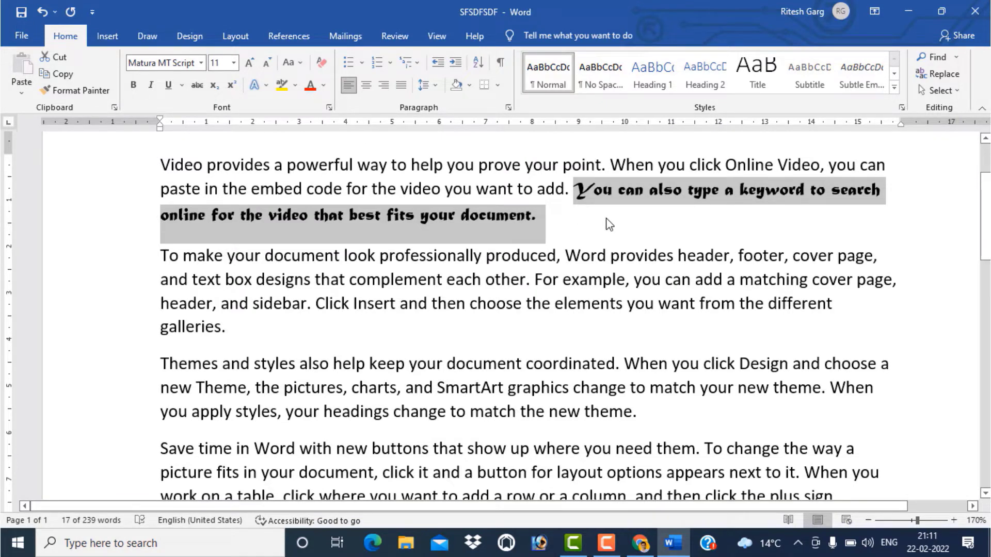
Enlarge the script sentence with repeated Ctrl+], then shrink it again with Ctrl+[.
{"action": "key", "text": "ctrl+shift+comma"}
{"action": "key", "text": "ctrl+shift+comma"}
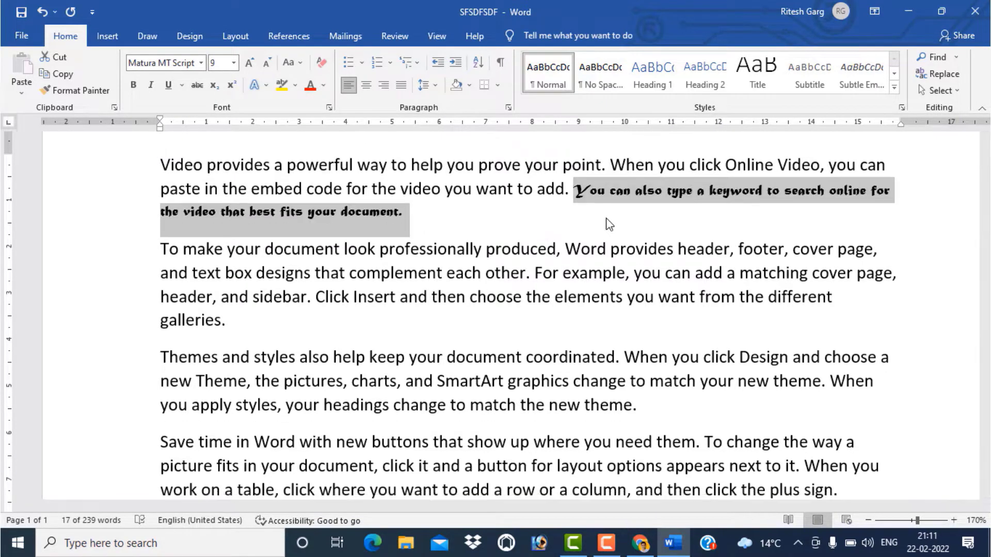
{"action": "key", "text": "ctrl+bracketright"}
{"action": "key", "text": "ctrl+bracketright"}
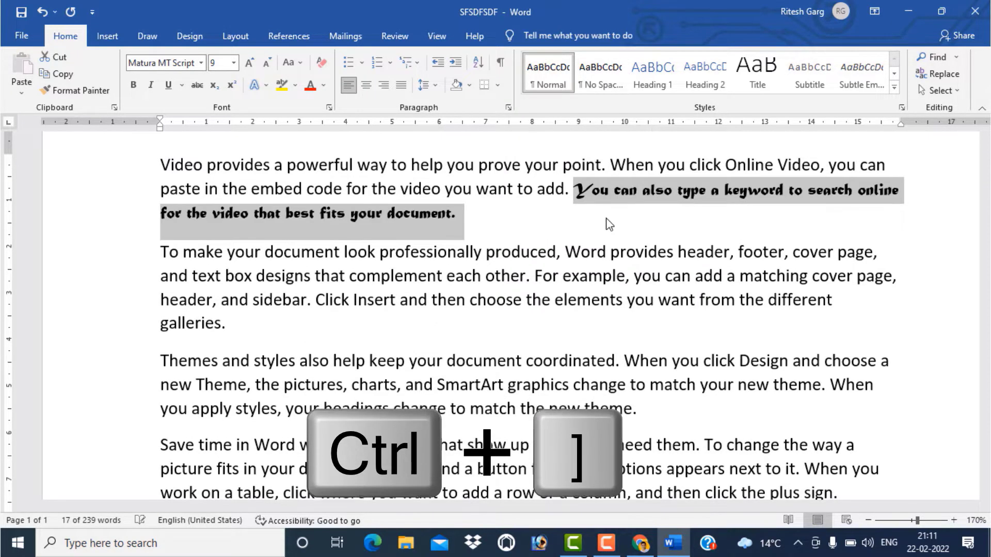
{"action": "key", "text": "ctrl+bracketright"}
{"action": "key", "text": "ctrl+bracketright"}
{"action": "key", "text": "ctrl+bracketright"}
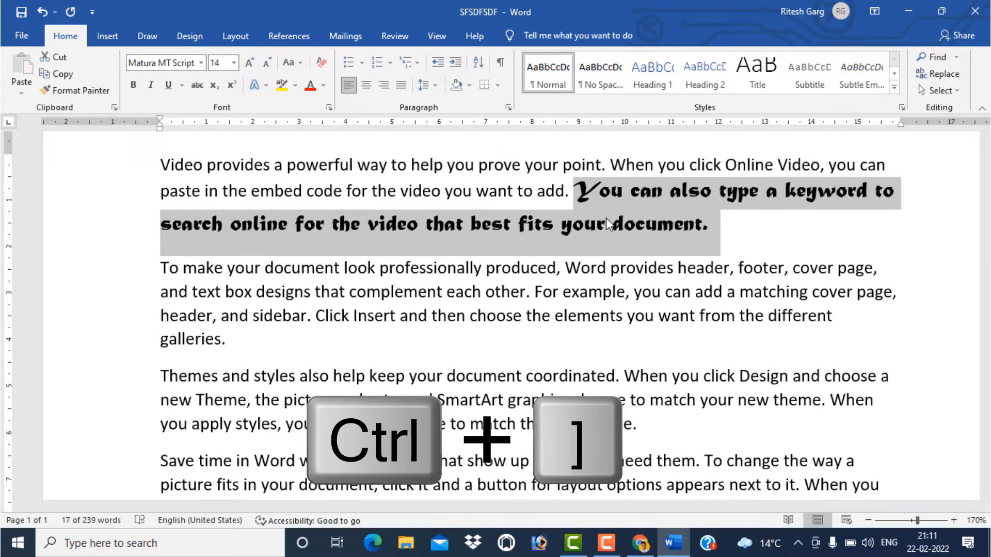
{"action": "key", "text": "ctrl+bracketright"}
{"action": "key", "text": "ctrl+bracketright"}
{"action": "key", "text": "ctrl+bracketright"}
{"action": "key", "text": "ctrl+bracketright"}
{"action": "key", "text": "ctrl+bracketright"}
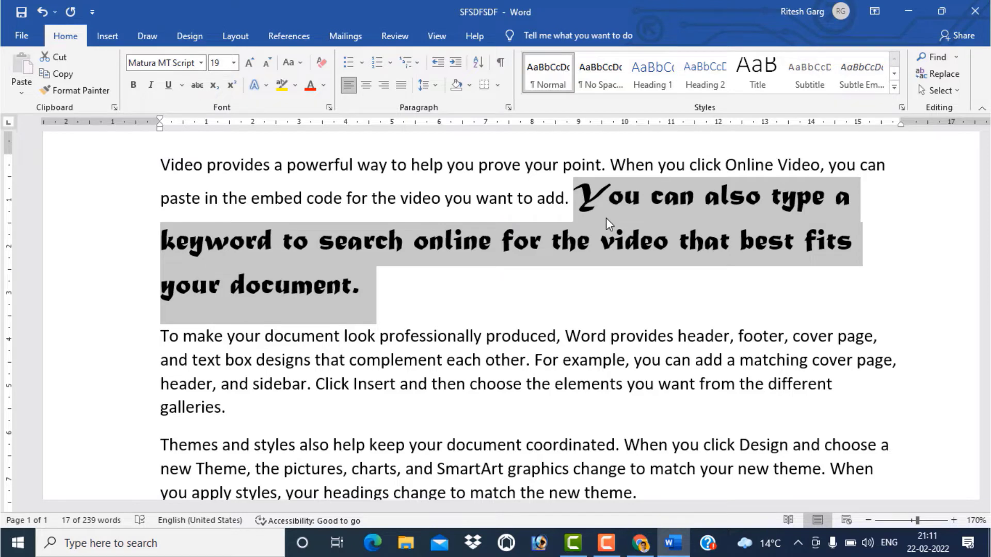
{"action": "key", "text": "ctrl+bracketleft"}
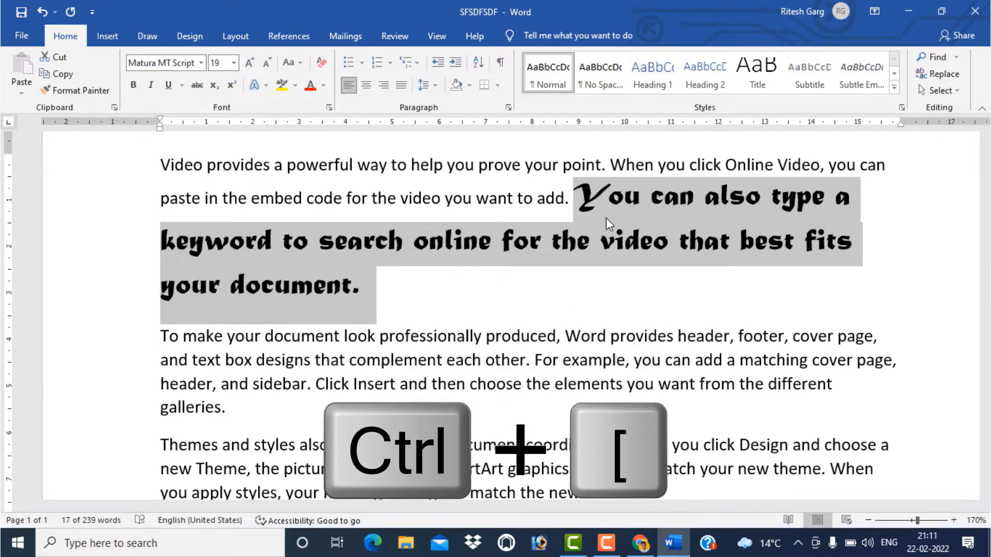
{"action": "key", "text": "ctrl+bracketleft"}
{"action": "key", "text": "ctrl+bracketleft"}
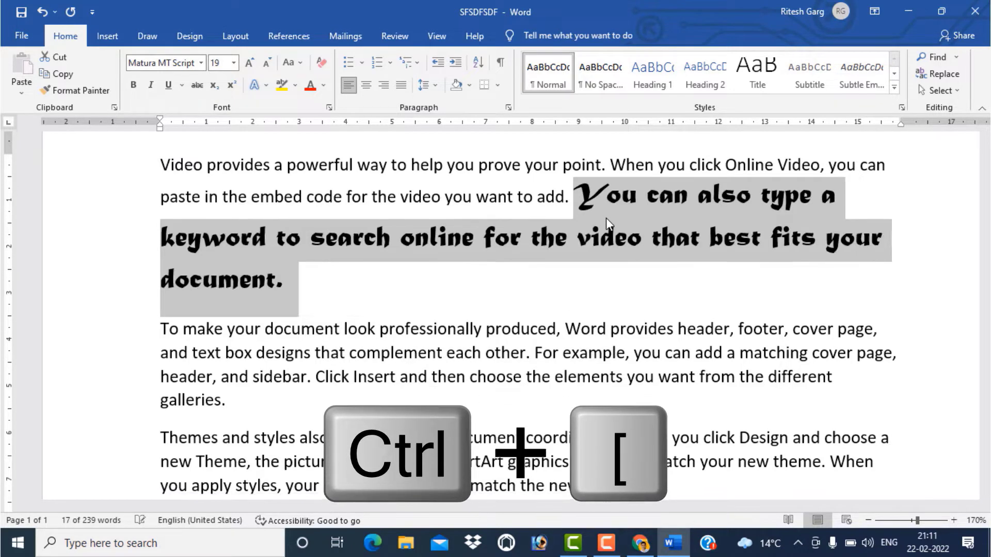
{"action": "key", "text": "ctrl+bracketleft"}
{"action": "key", "text": "ctrl+bracketleft"}
{"action": "key", "text": "ctrl+bracketleft"}
{"action": "key", "text": "ctrl+bracketleft"}
{"action": "key", "text": "ctrl+bracketleft"}
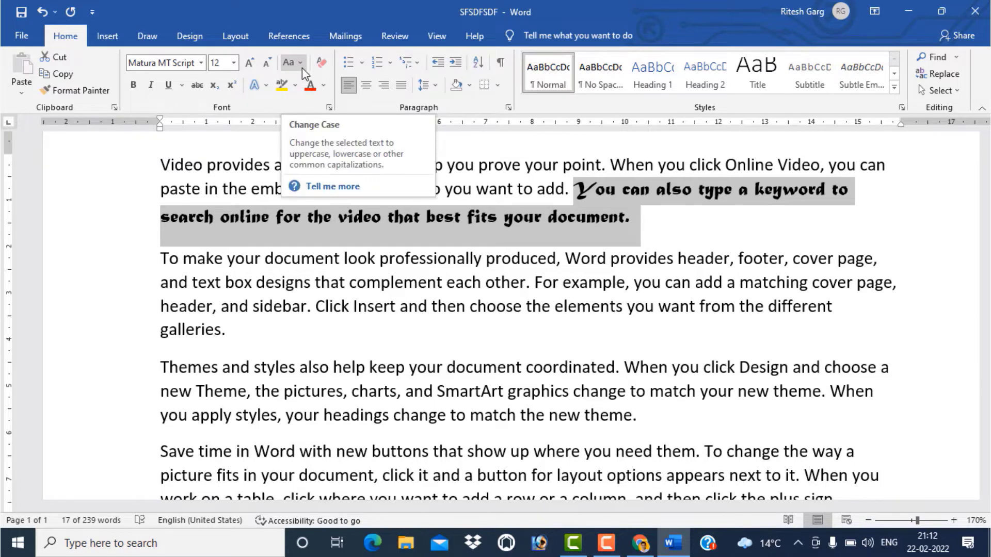
{"action": "left_click", "coordinate": [266, 282]}
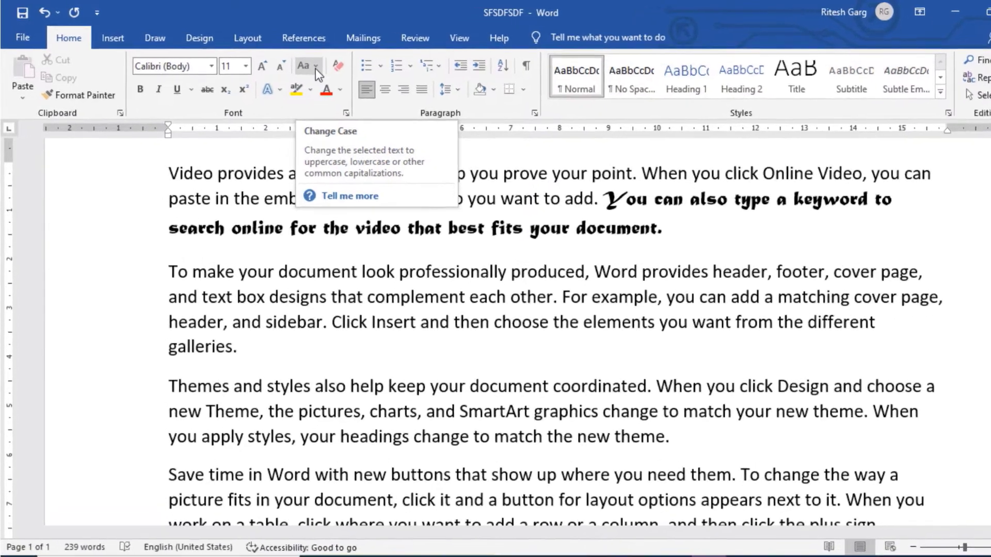
{"action": "left_click", "coordinate": [315, 67]}
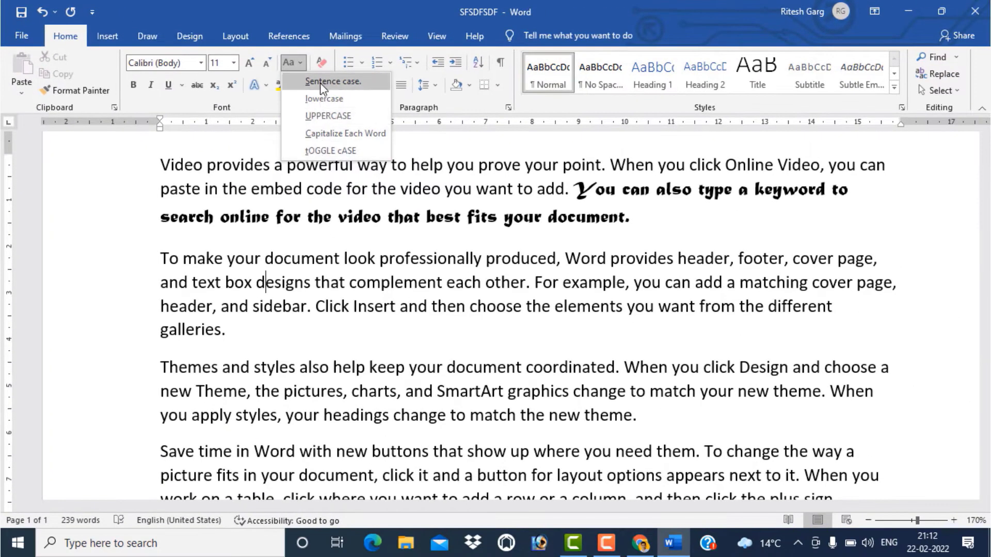
{"action": "left_click", "coordinate": [320, 84]}
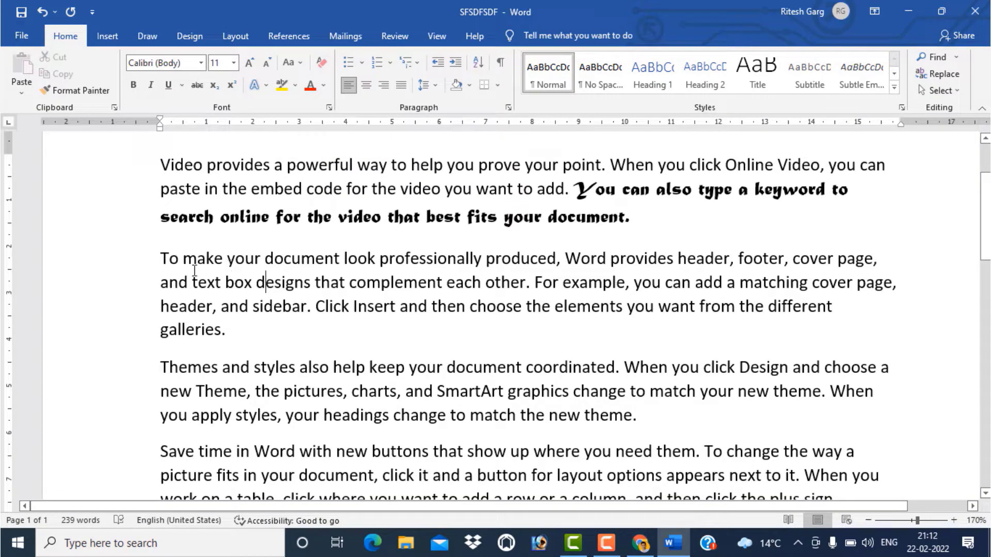
{"action": "mouse_move", "coordinate": [160, 258]}
{"action": "left_mouse_down"}
{"action": "mouse_move", "coordinate": [659, 281]}
{"action": "mouse_move", "coordinate": [250, 326]}
{"action": "left_mouse_up"}
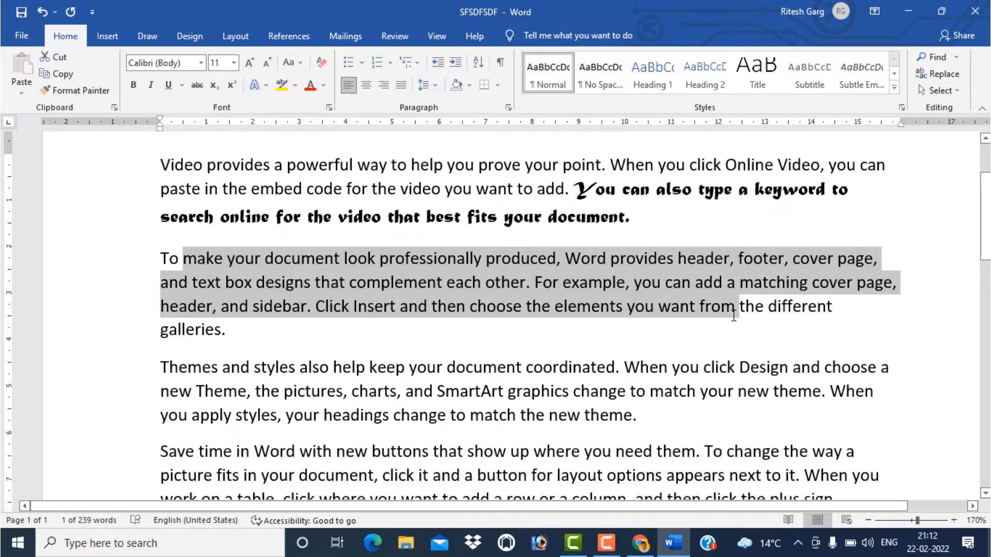
{"action": "left_click", "coordinate": [222, 332]}
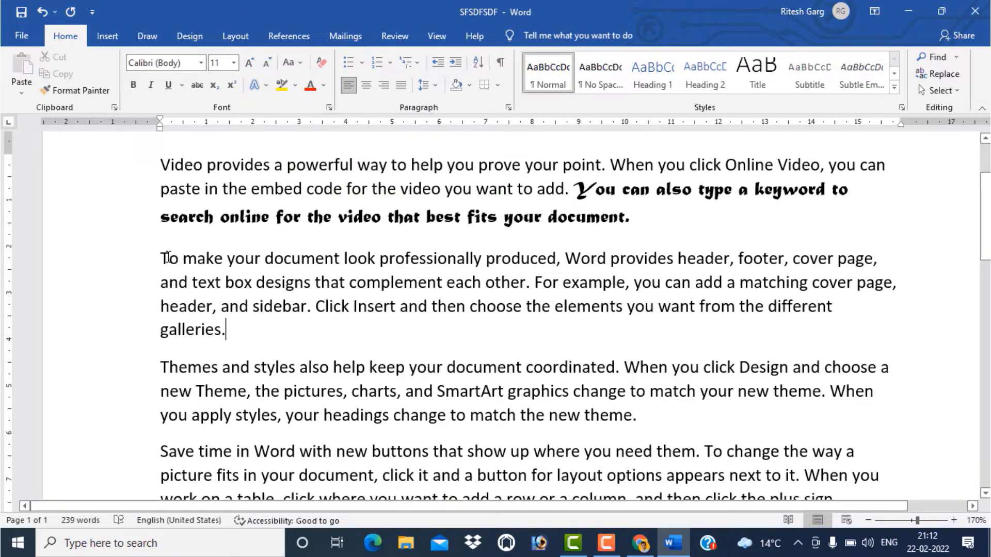
Select the 'To make your document' paragraph and change it to lowercase.
{"action": "left_click_drag", "start_coordinate": [163, 263], "coordinate": [230, 338]}
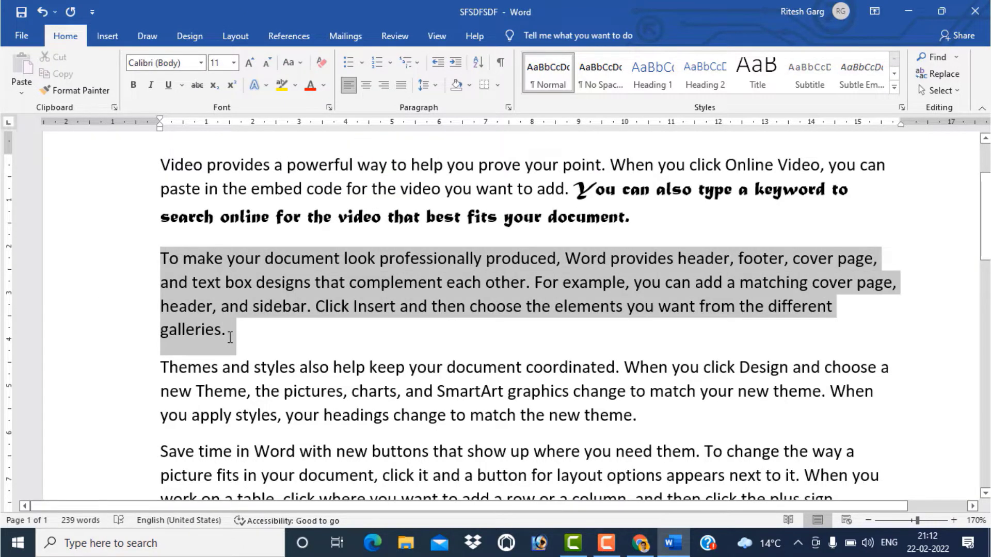
{"action": "left_click", "coordinate": [301, 64]}
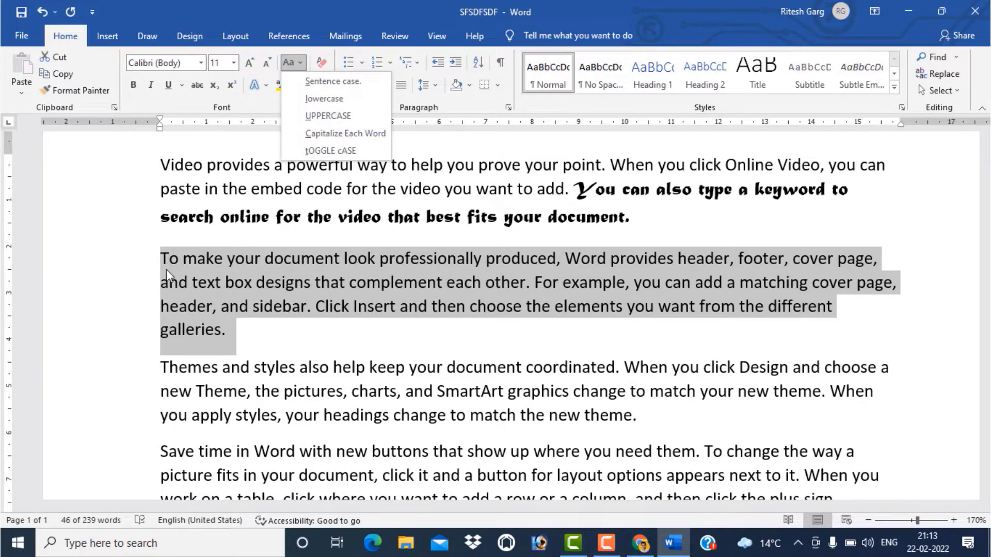
{"action": "scroll", "coordinate": [163, 274], "scroll_direction": "up", "scroll_amount": 2}
{"action": "scroll", "coordinate": [163, 275], "scroll_direction": "up", "scroll_amount": 3}
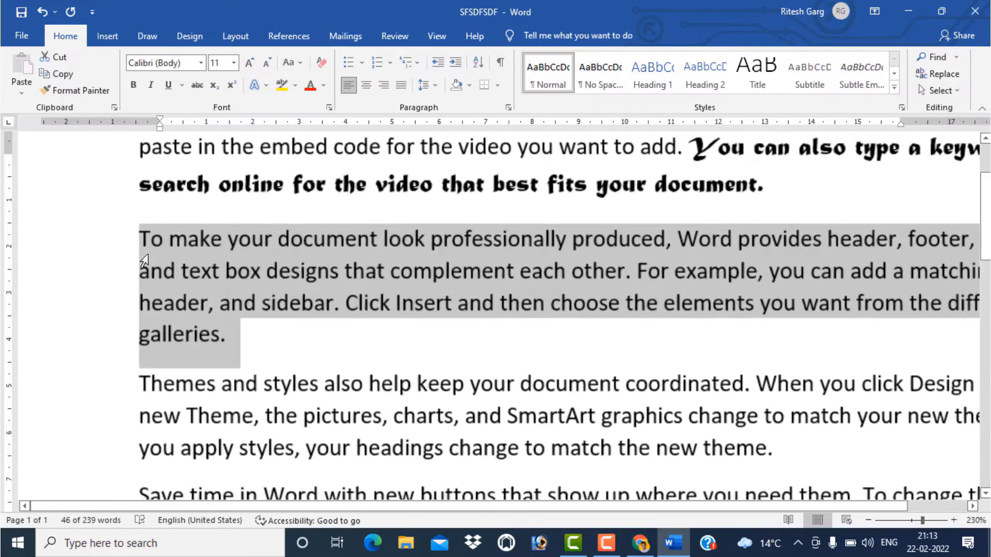
{"action": "scroll", "coordinate": [134, 237], "scroll_direction": "up", "scroll_amount": 4}
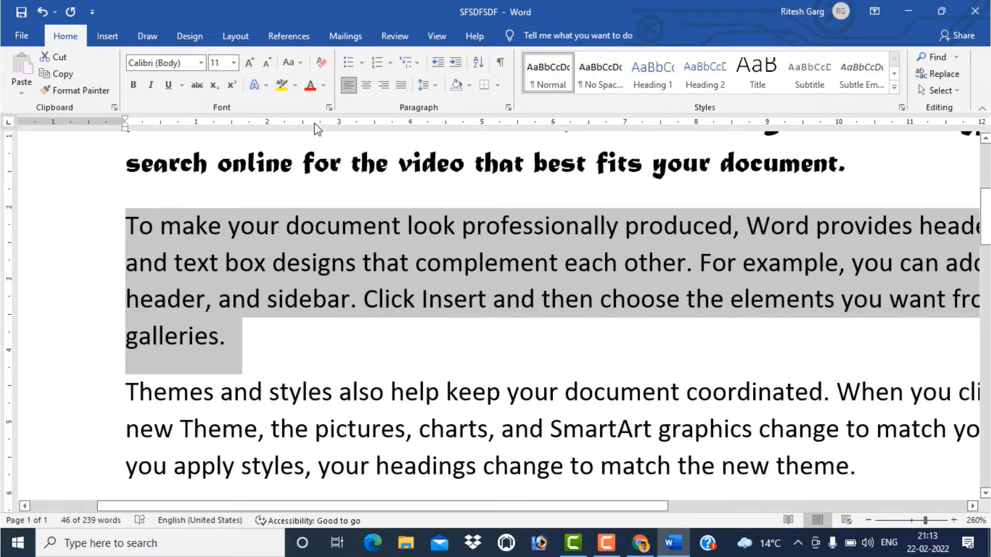
{"action": "left_click", "coordinate": [303, 67]}
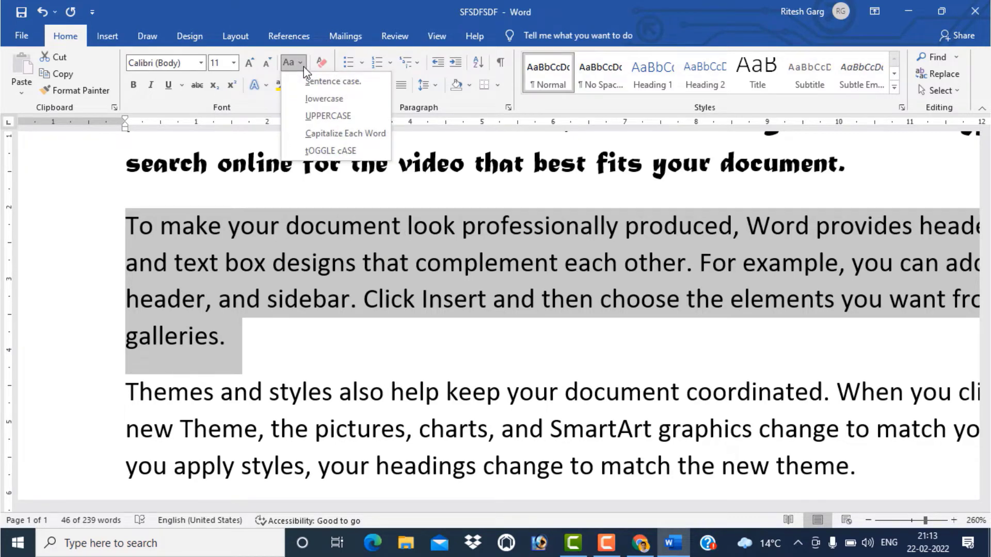
{"action": "left_click", "coordinate": [313, 101]}
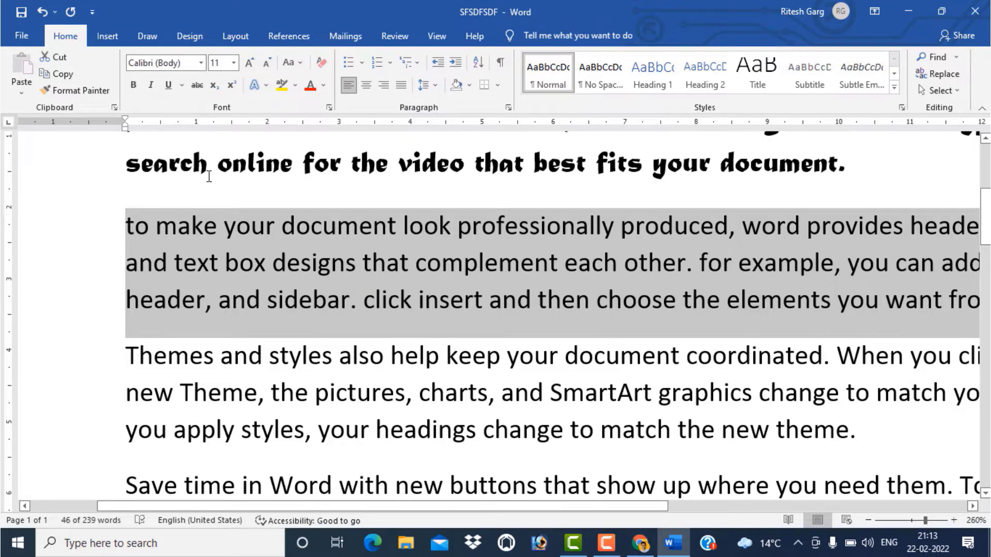
Convert the paragraph to UPPERCASE with Change Case.
{"action": "left_click", "coordinate": [298, 63]}
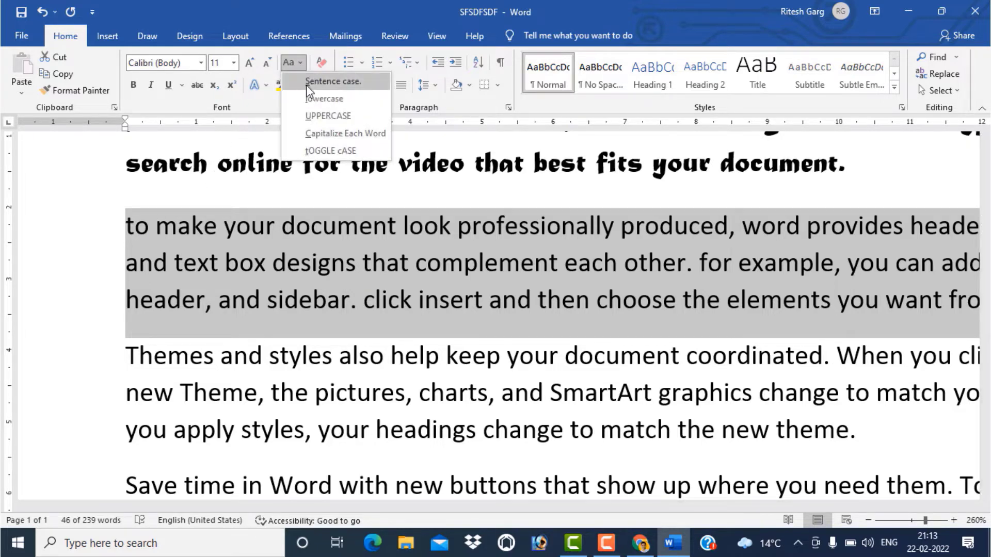
{"action": "left_click", "coordinate": [314, 117]}
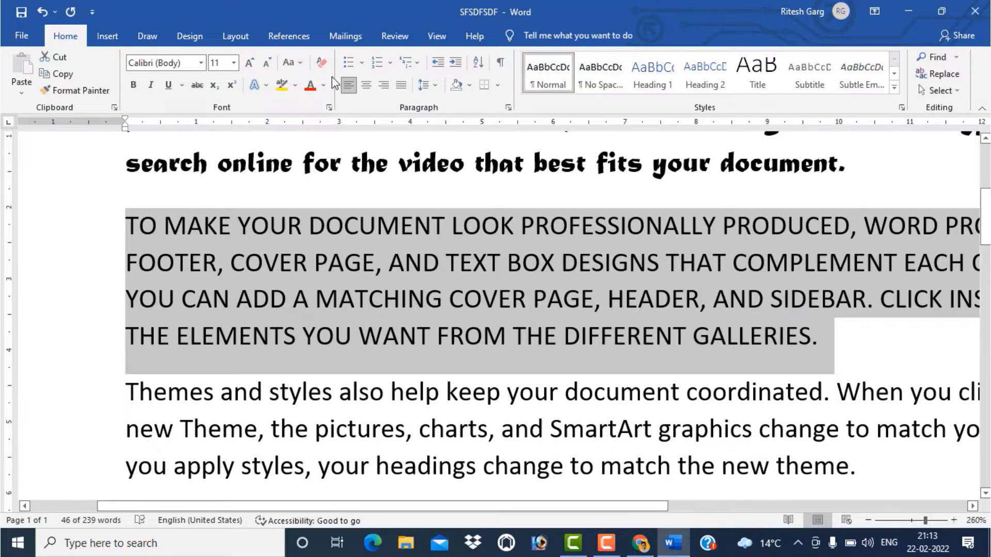
{"action": "left_click", "coordinate": [296, 61]}
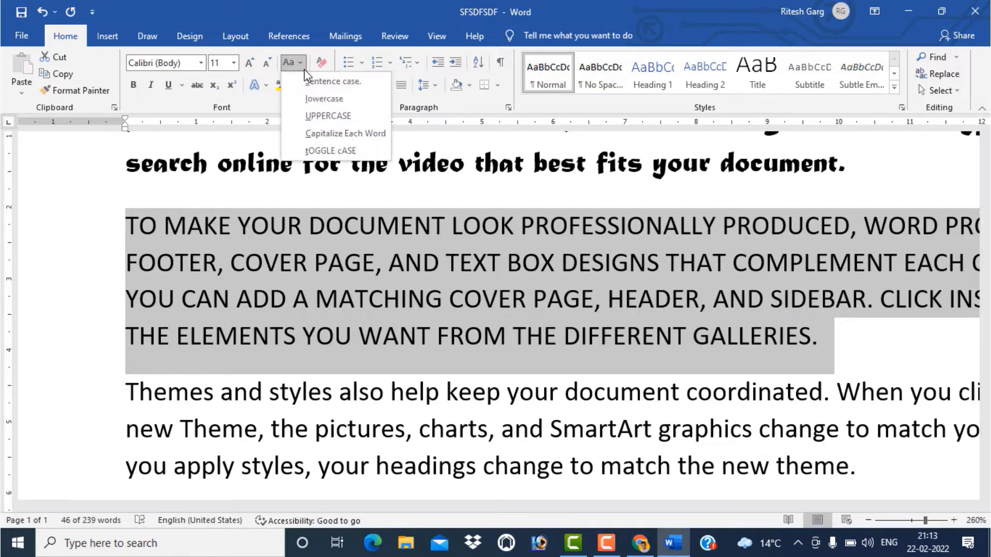
Apply Capitalize Each Word, then tOGGLE cASE, and finally Sentence case to the paragraph.
{"action": "left_click", "coordinate": [322, 132]}
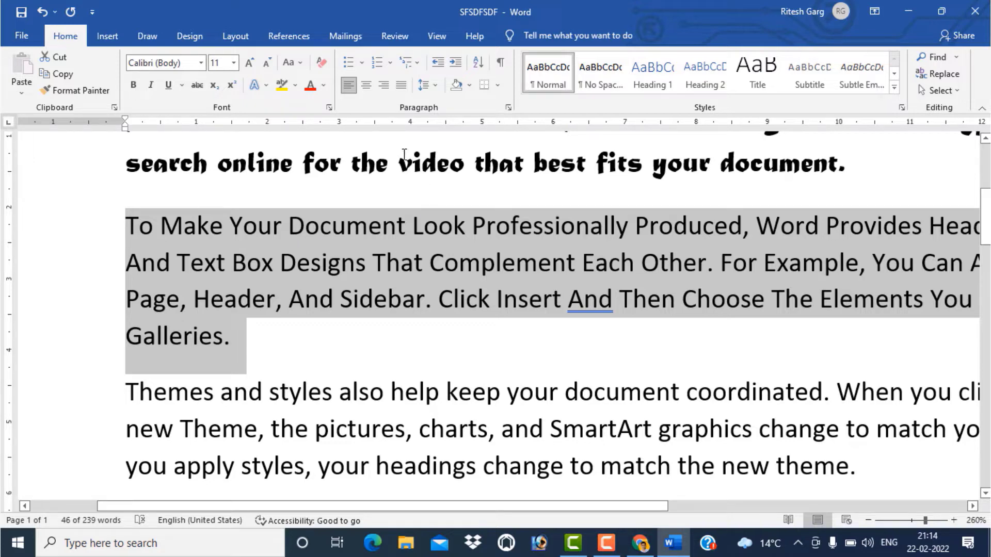
{"action": "left_click", "coordinate": [305, 67]}
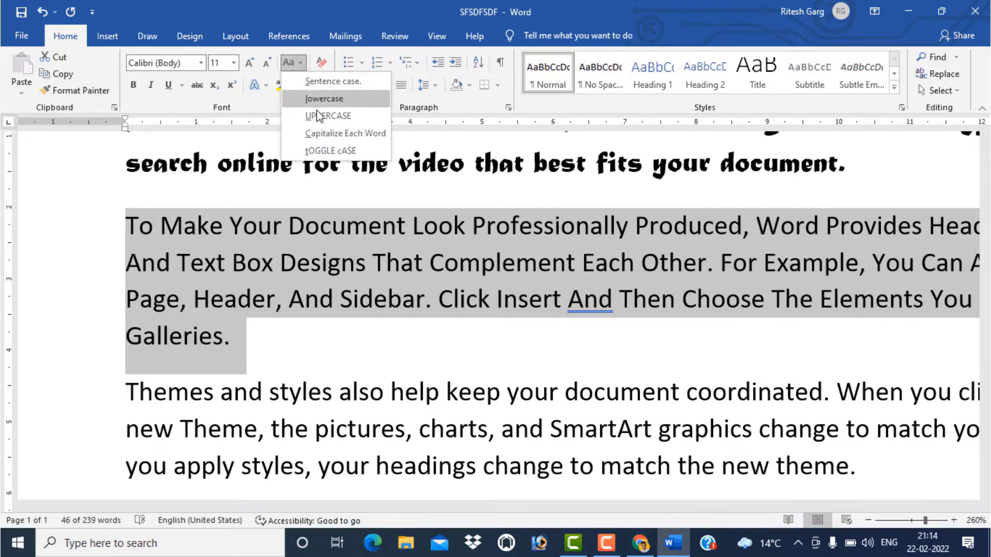
{"action": "left_click", "coordinate": [325, 149]}
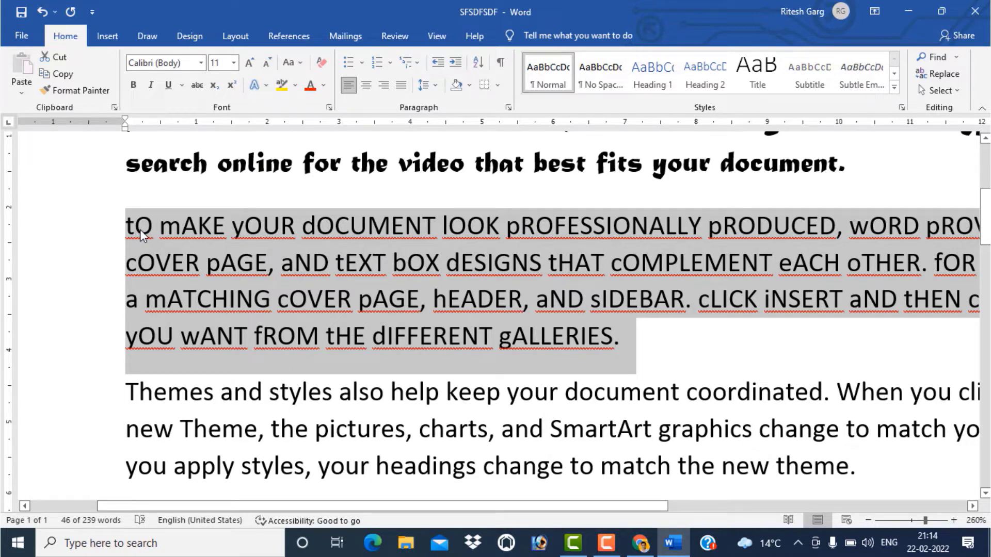
{"action": "left_click", "coordinate": [301, 63]}
{"action": "left_click", "coordinate": [327, 80]}
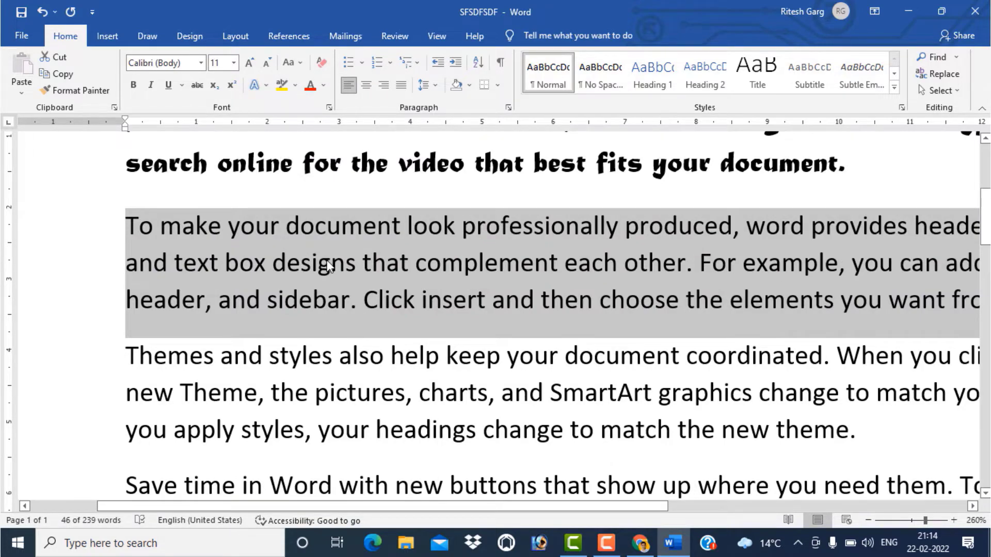
Cycle the paragraph with Shift+F3 through UPPERCASE and Sentence case to lowercase.
{"action": "scroll", "coordinate": [330, 334], "scroll_direction": "down", "scroll_amount": 3, "text": "ctrl"}
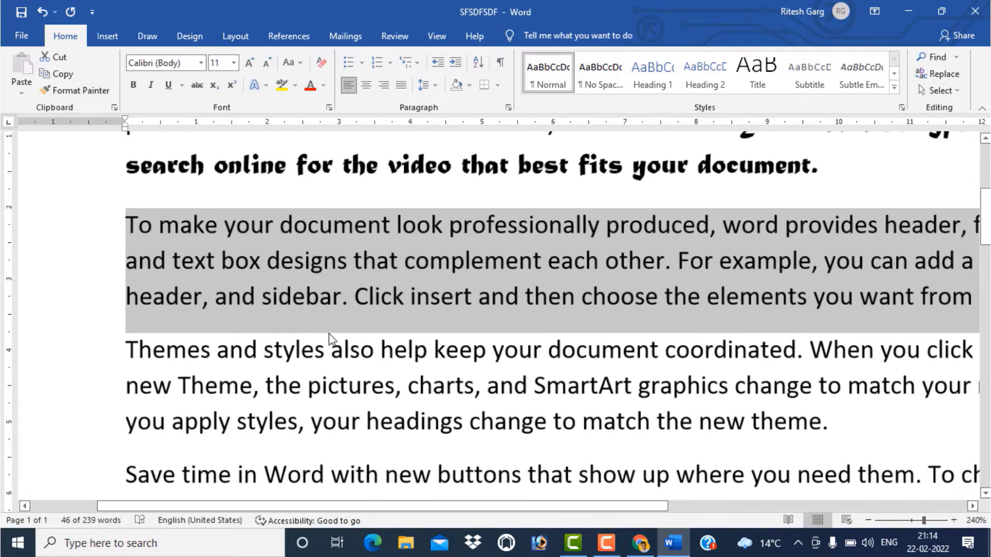
{"action": "scroll", "coordinate": [330, 329], "scroll_direction": "down", "scroll_amount": 2, "text": "ctrl"}
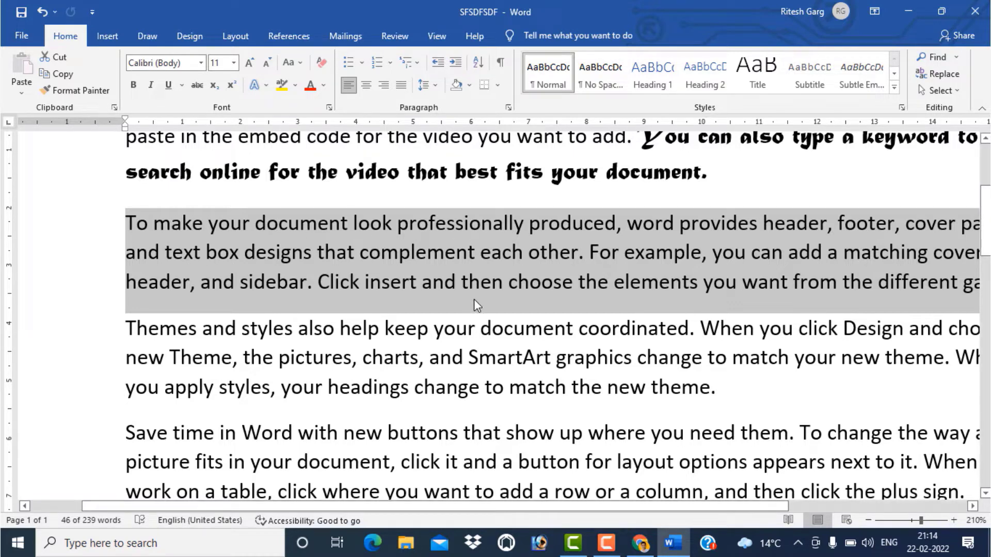
{"action": "key", "text": "shift+F3"}
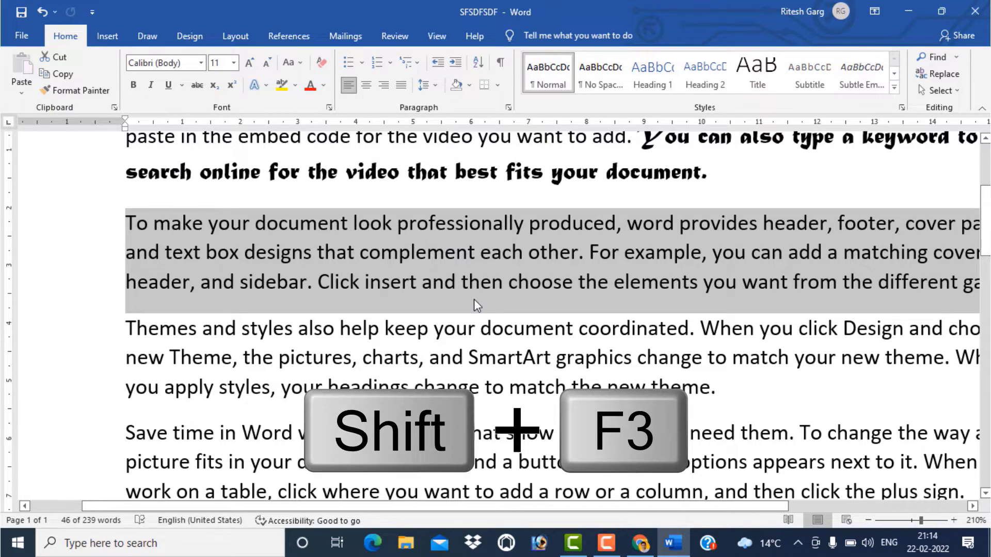
{"action": "key", "text": "shift+F3"}
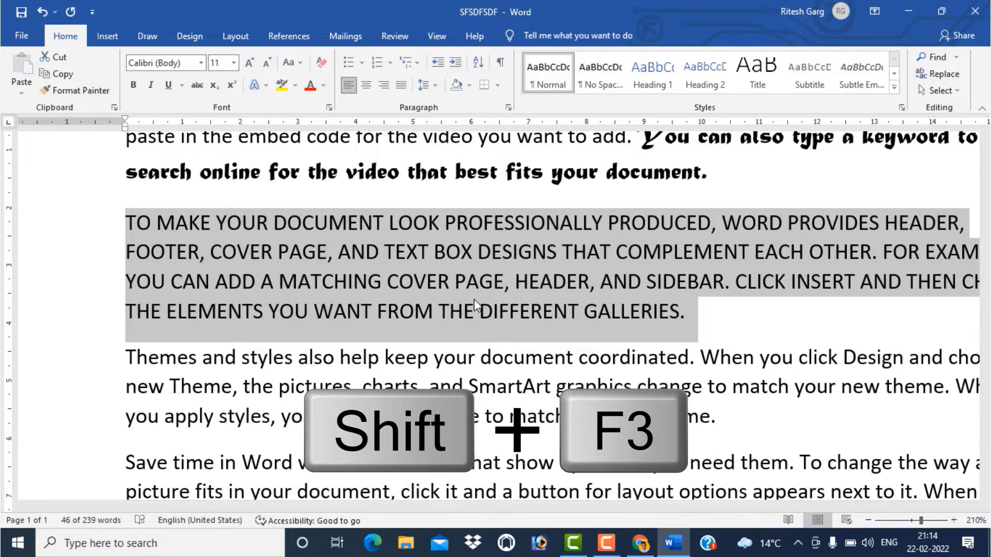
{"action": "key", "text": "shift+F3"}
{"action": "key", "text": "shift+F3"}
{"action": "key", "text": "shift+F3"}
{"action": "key", "text": "shift+F3"}
{"action": "key", "text": "shift+F3"}
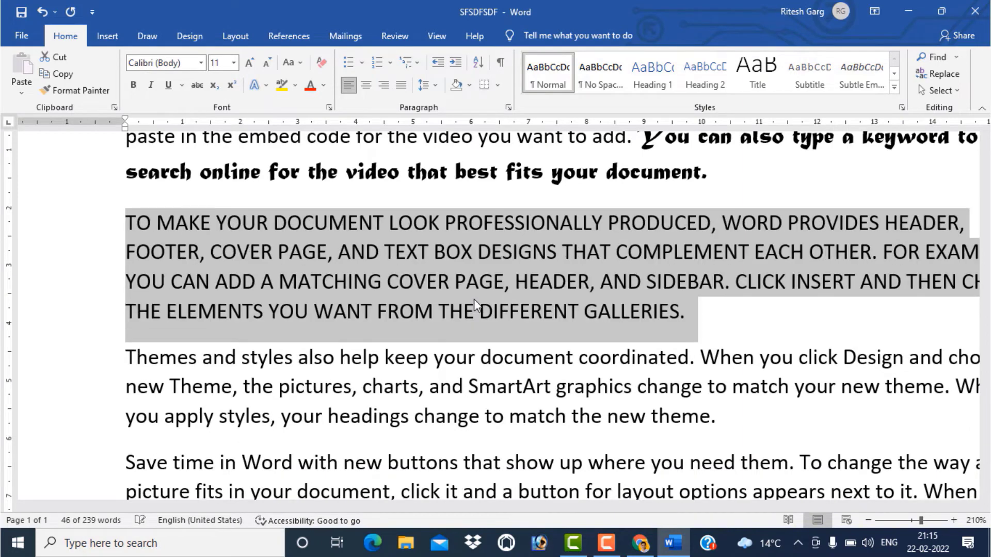
{"action": "key", "text": "shift+F3"}
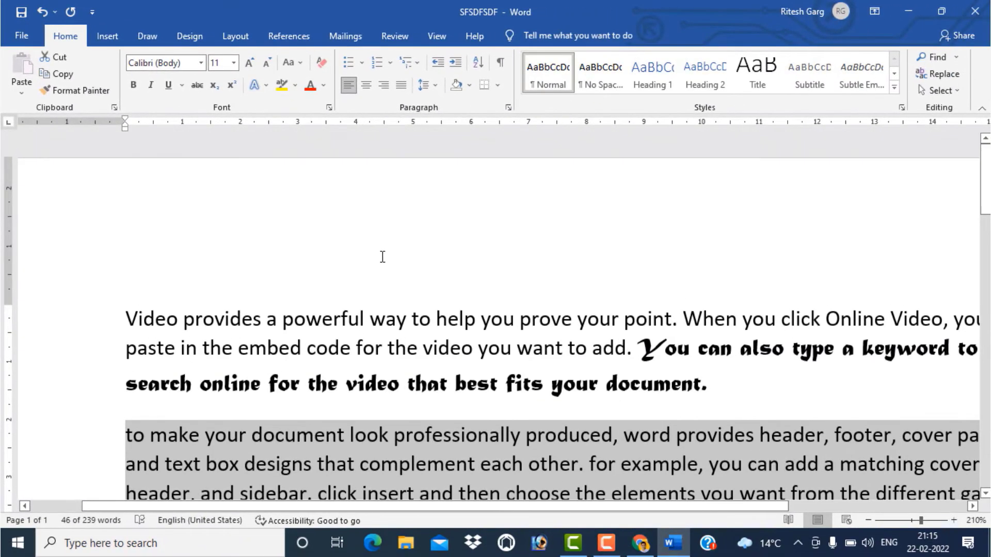
{"action": "scroll", "coordinate": [380, 289], "scroll_direction": "down", "scroll_amount": 2}
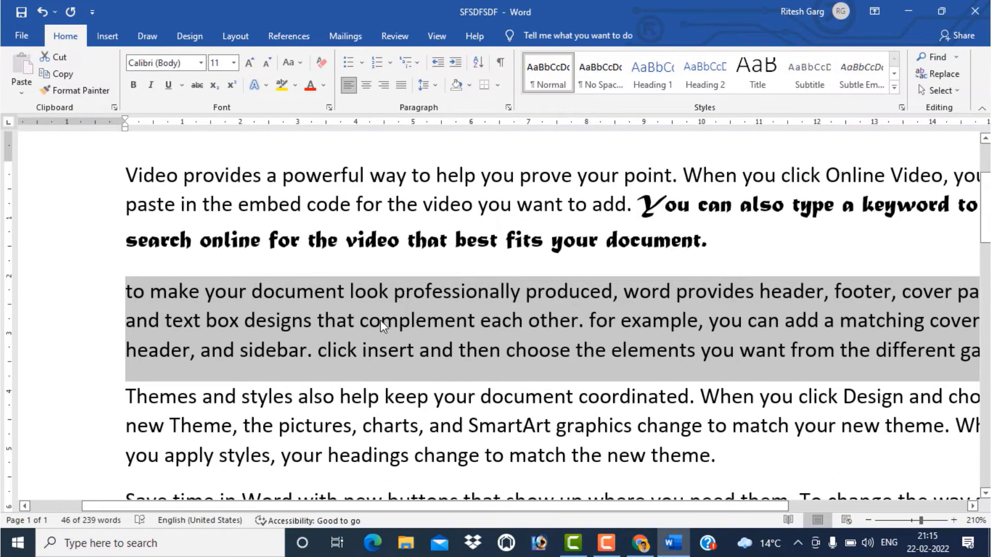
Type 'This is computer' as a new opening line and select it.
{"action": "left_click", "coordinate": [127, 178]}
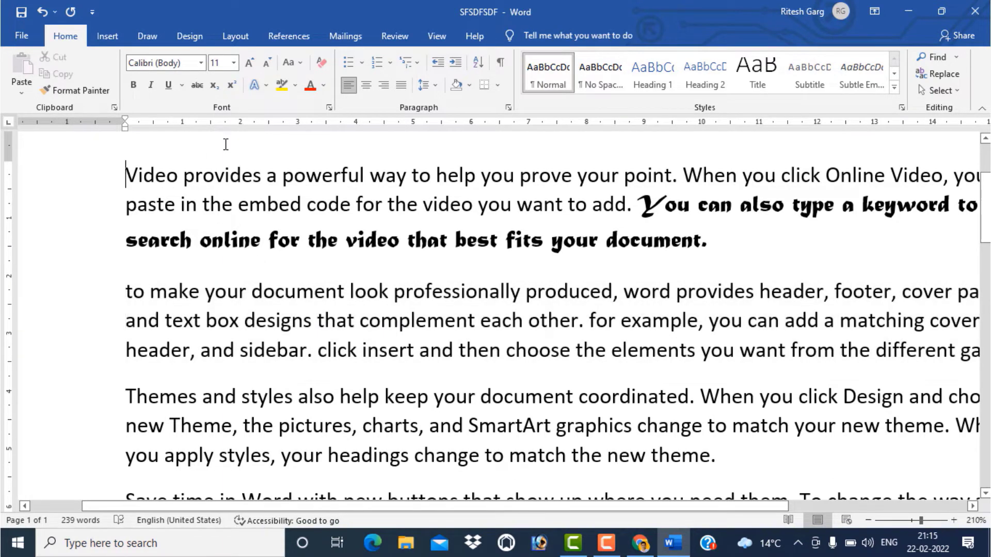
{"action": "scroll", "coordinate": [224, 143], "scroll_direction": "up", "scroll_amount": 1}
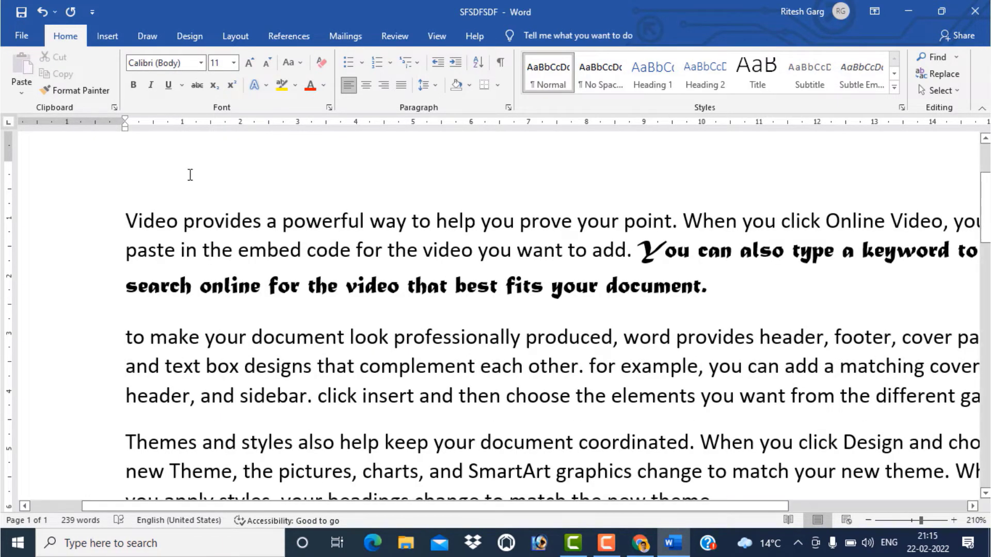
{"action": "type", "text": "T"}
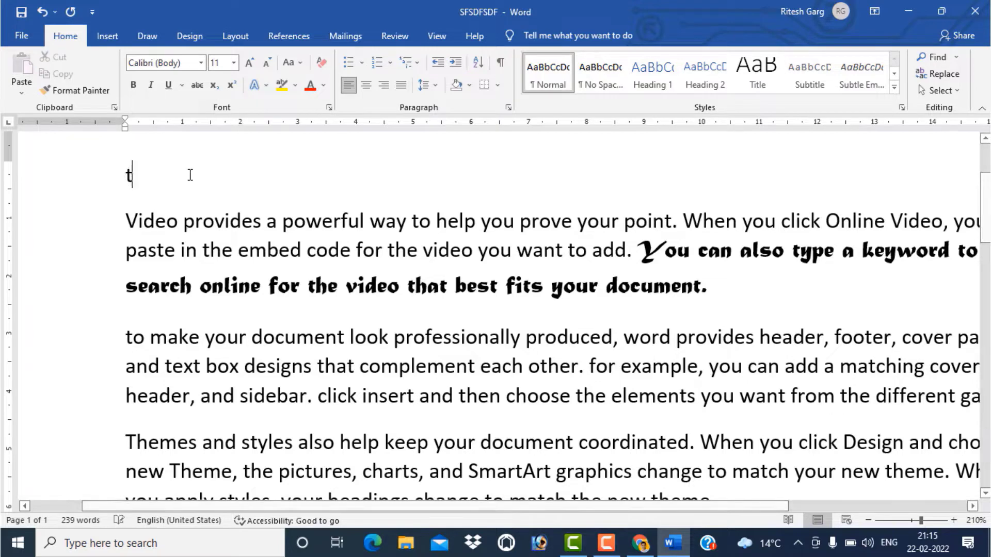
{"action": "type", "text": "his is compute"}
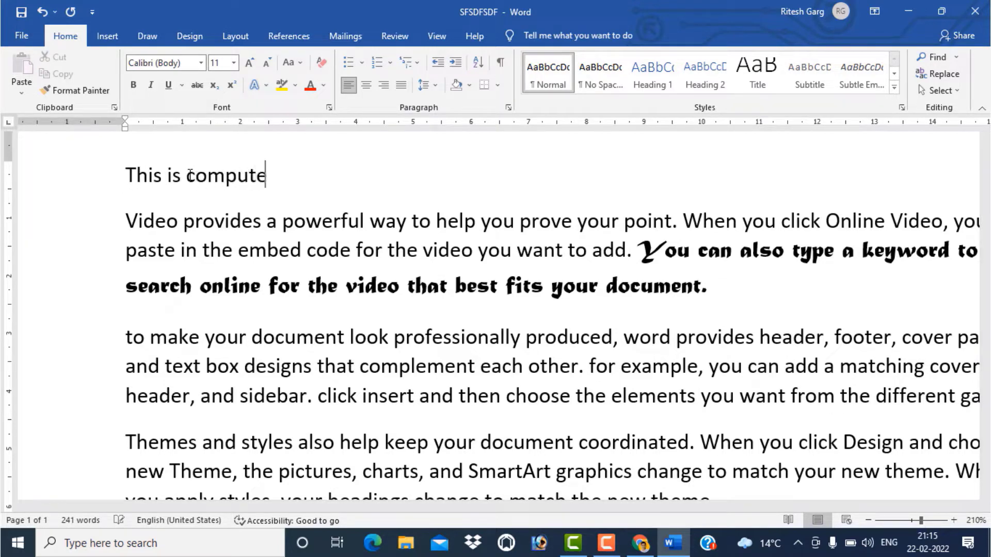
{"action": "type", "text": "r"}
{"action": "left_click_drag", "start_coordinate": [286, 176], "coordinate": [126, 170]}
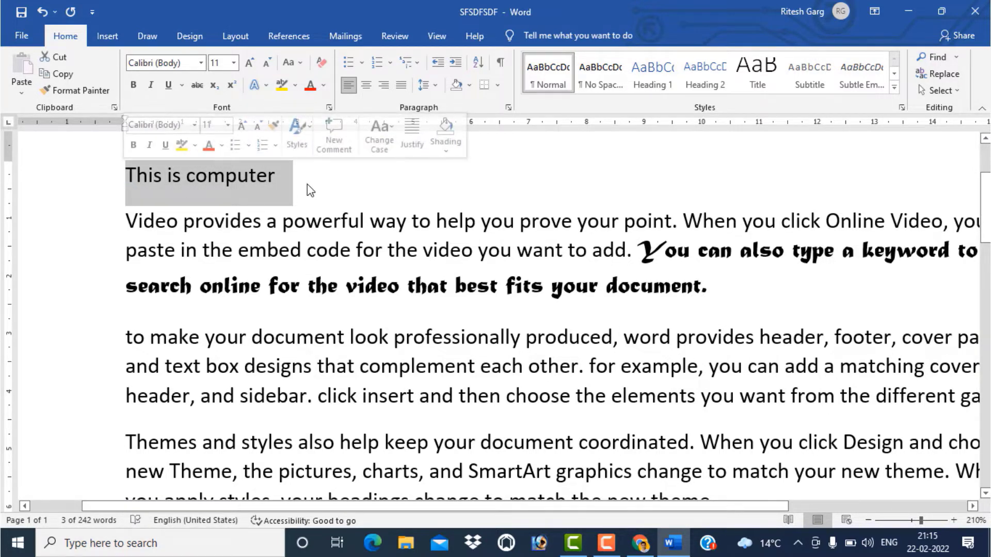
{"action": "left_click", "coordinate": [285, 176]}
{"action": "left_click_drag", "start_coordinate": [285, 177], "coordinate": [125, 173]}
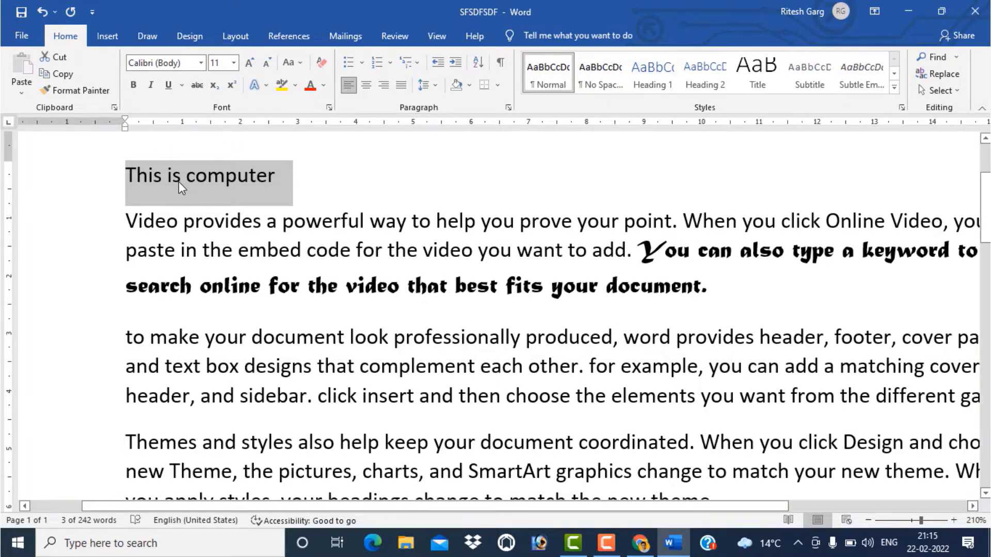
Make 'This is computer' bold and italic, trying Ctrl+B/I/U, and leave it without underline.
{"action": "left_click", "coordinate": [134, 86]}
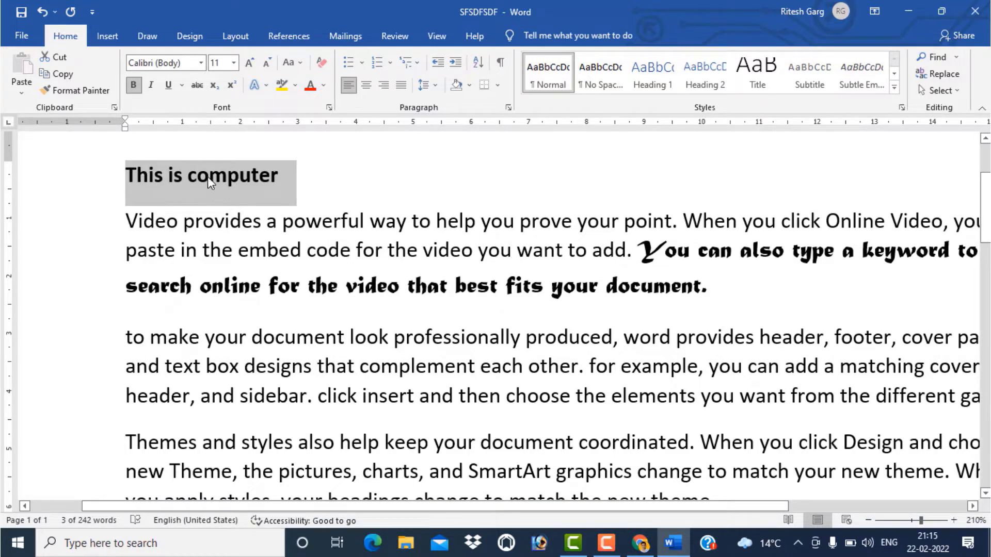
{"action": "key", "text": "ctrl+b"}
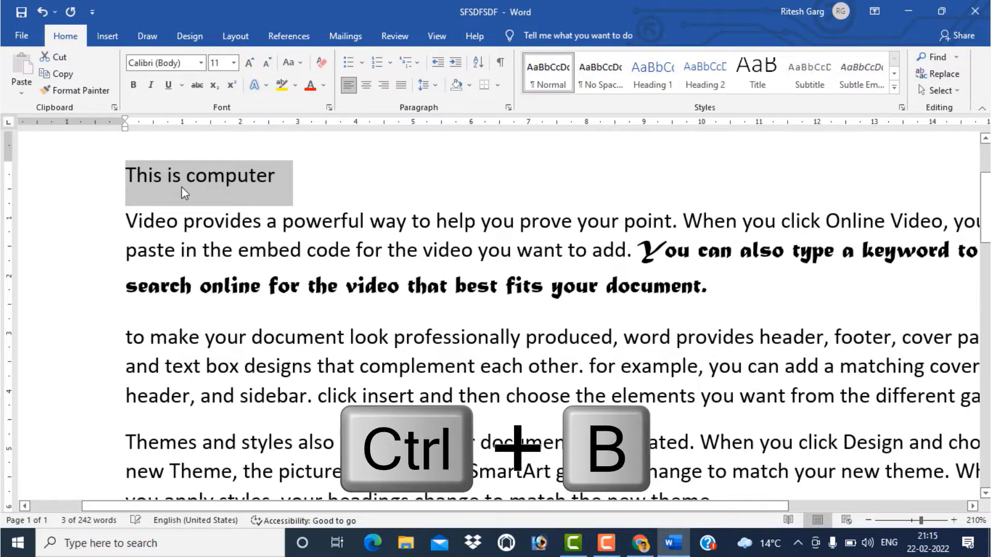
{"action": "key", "text": "ctrl+b"}
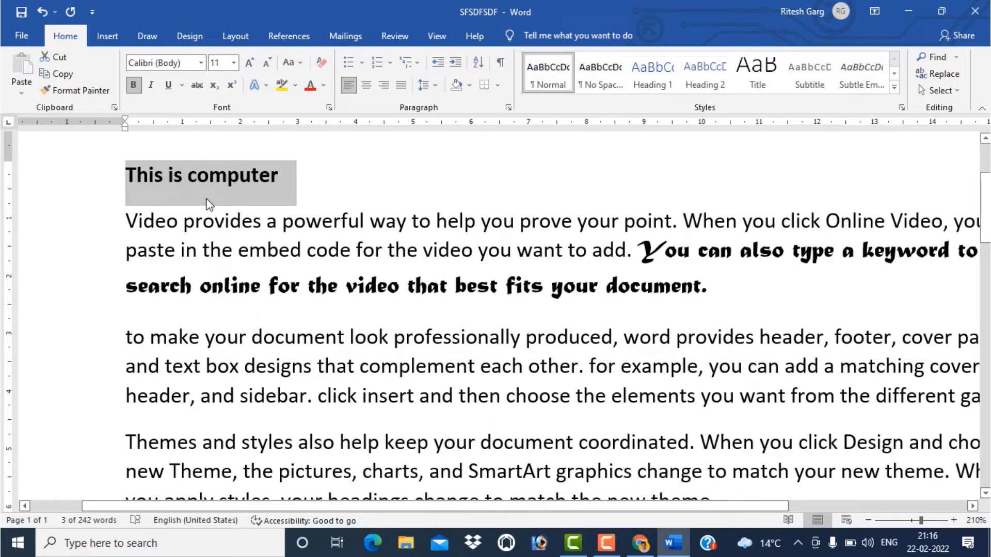
{"action": "left_click", "coordinate": [154, 90]}
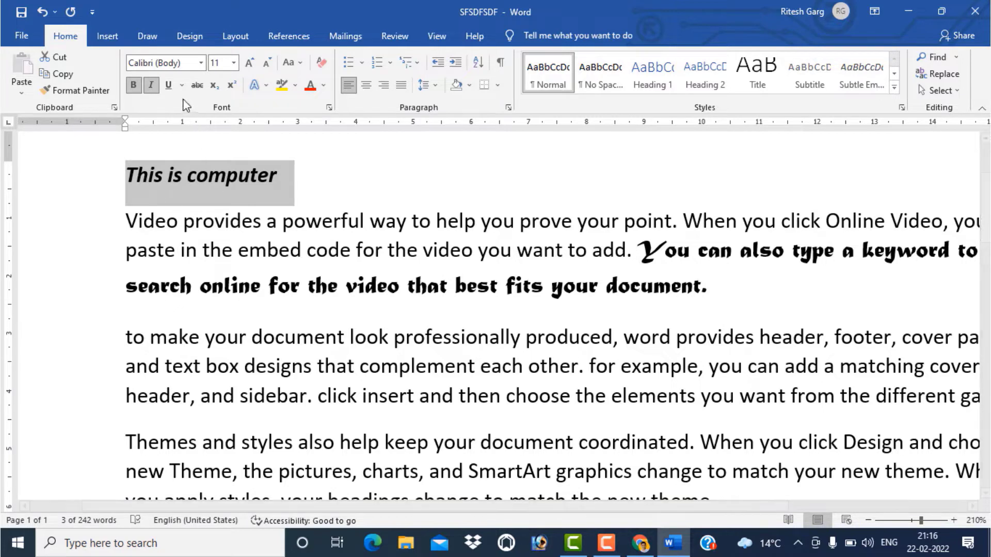
{"action": "left_click", "coordinate": [169, 88]}
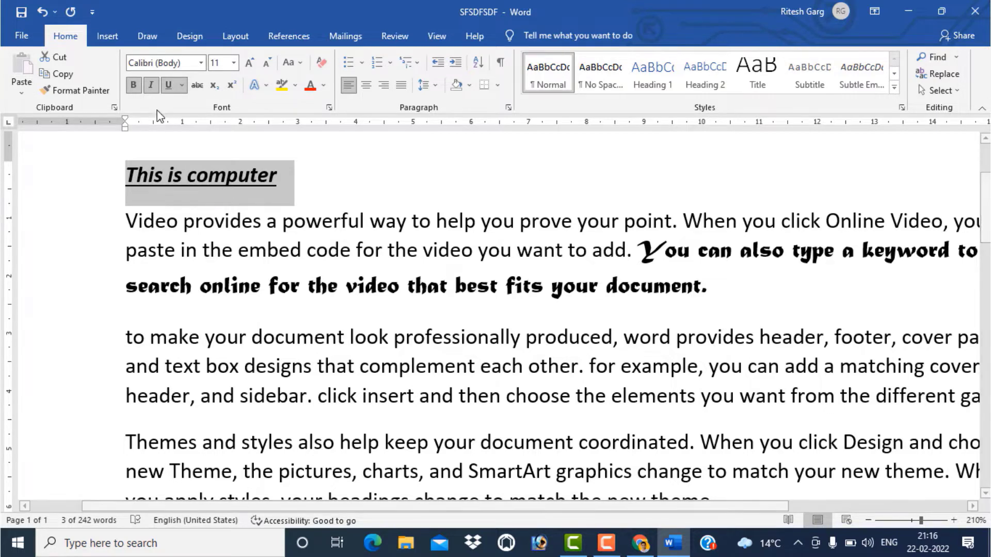
{"action": "key", "text": "ctrl+b"}
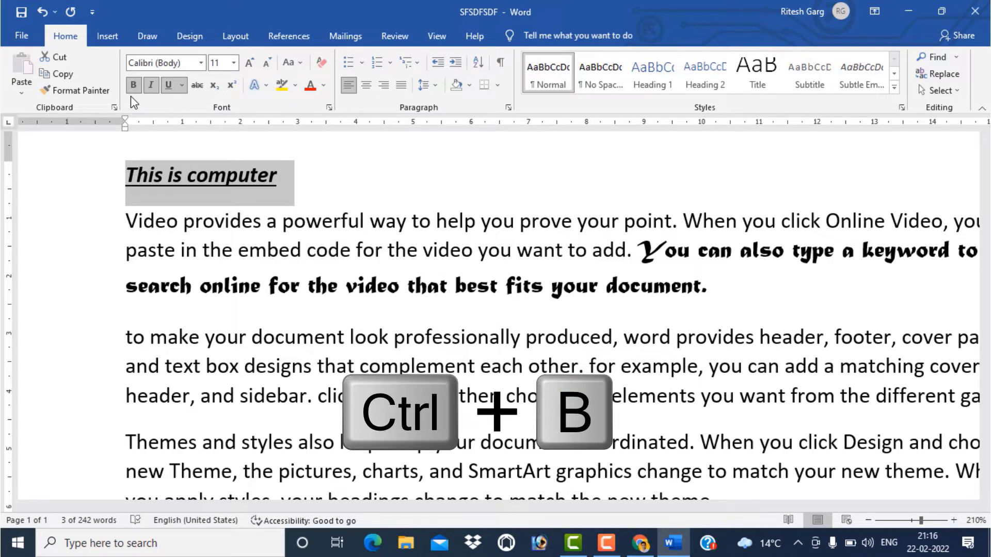
{"action": "key", "text": "ctrl+i"}
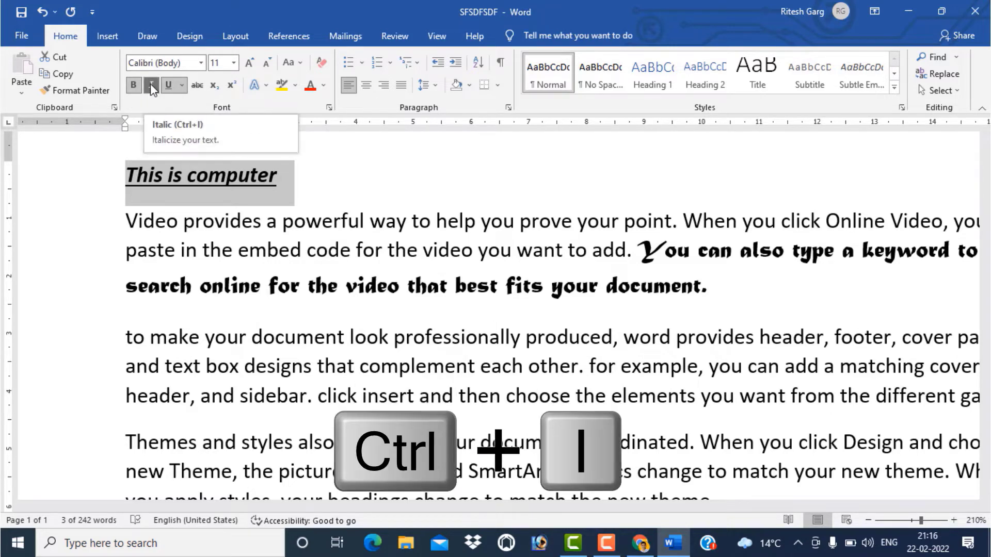
{"action": "key", "text": "ctrl+u"}
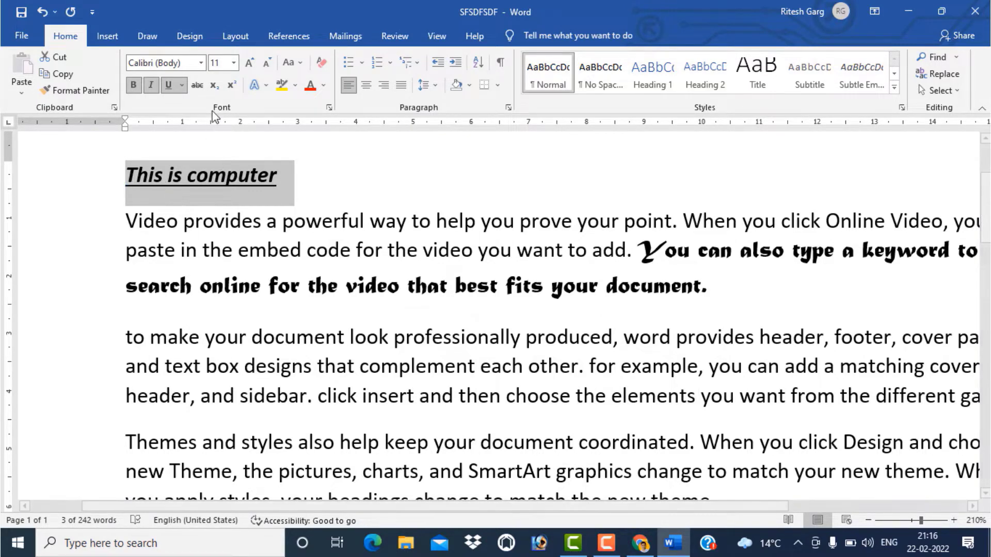
{"action": "left_click", "coordinate": [170, 87]}
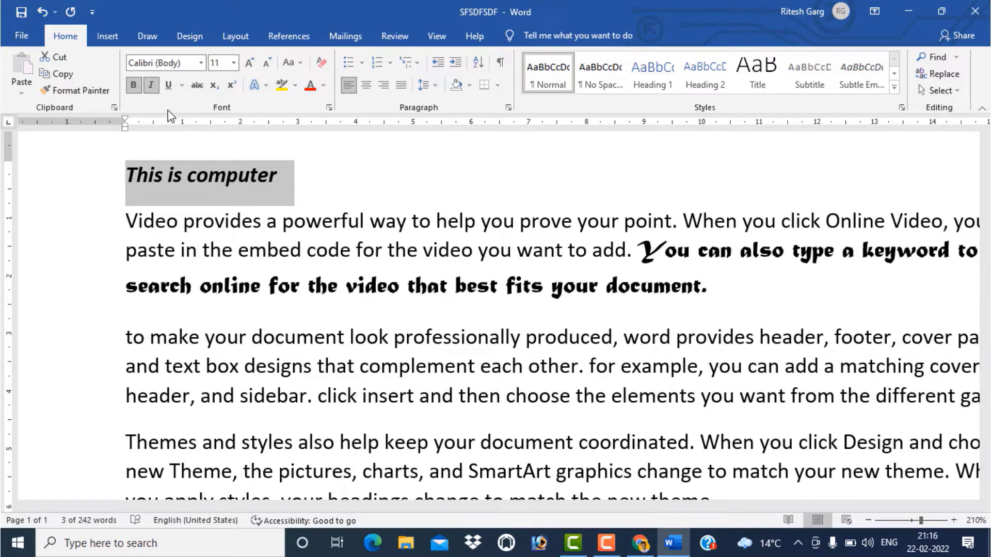
Apply a dashed underline style to the bold-italic heading 'This is computer'.
{"action": "left_click", "coordinate": [171, 174]}
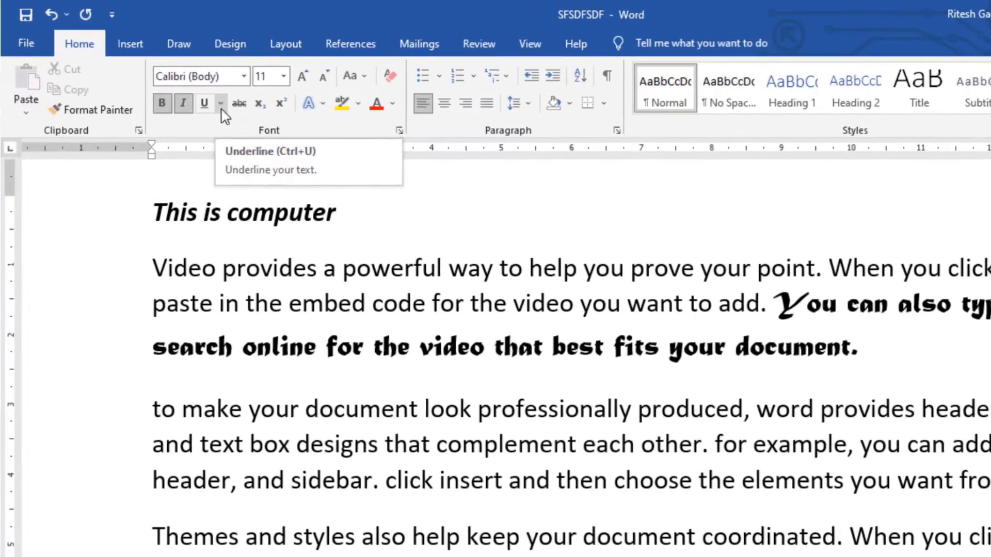
{"action": "left_click", "coordinate": [182, 86]}
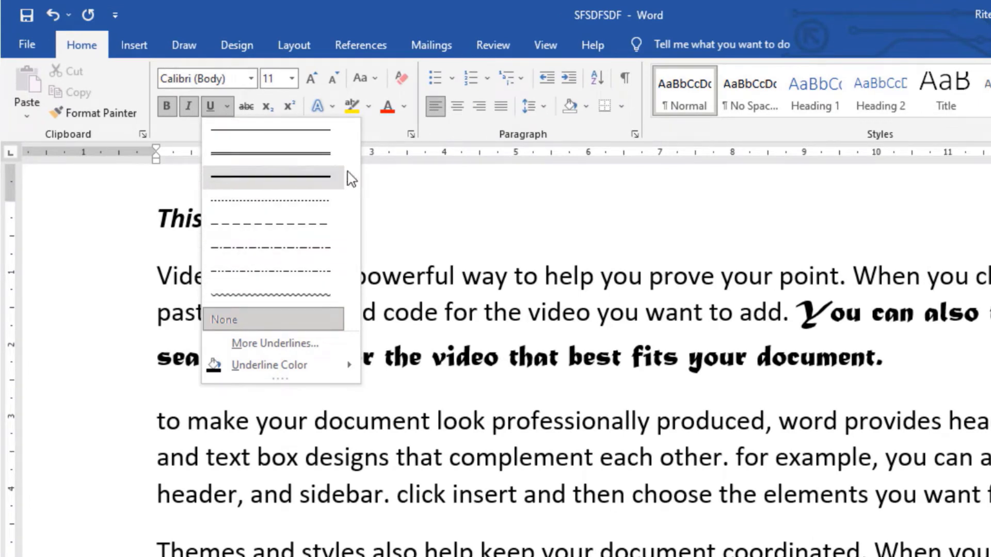
{"action": "left_click", "coordinate": [421, 179]}
{"action": "left_click_drag", "start_coordinate": [361, 220], "coordinate": [157, 220]}
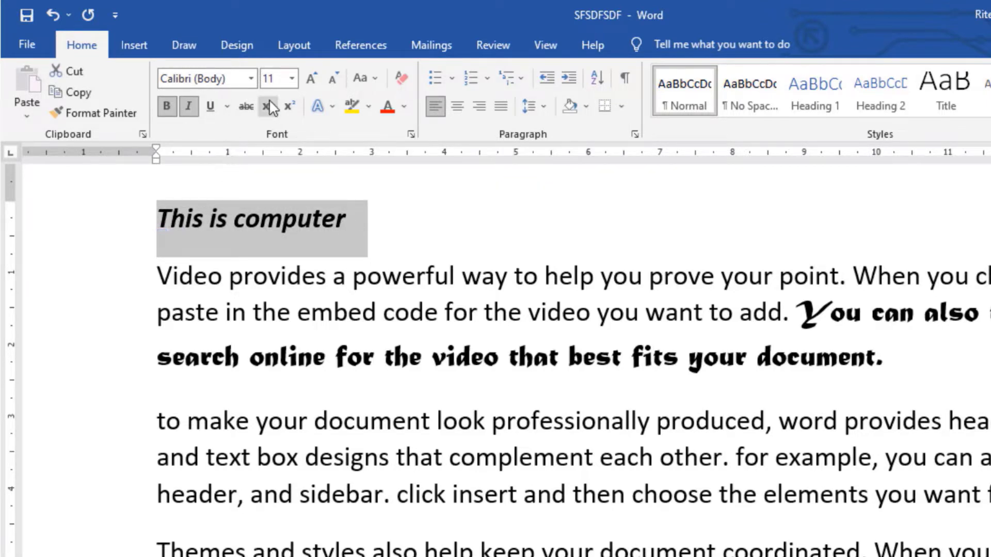
{"action": "left_click", "coordinate": [226, 108]}
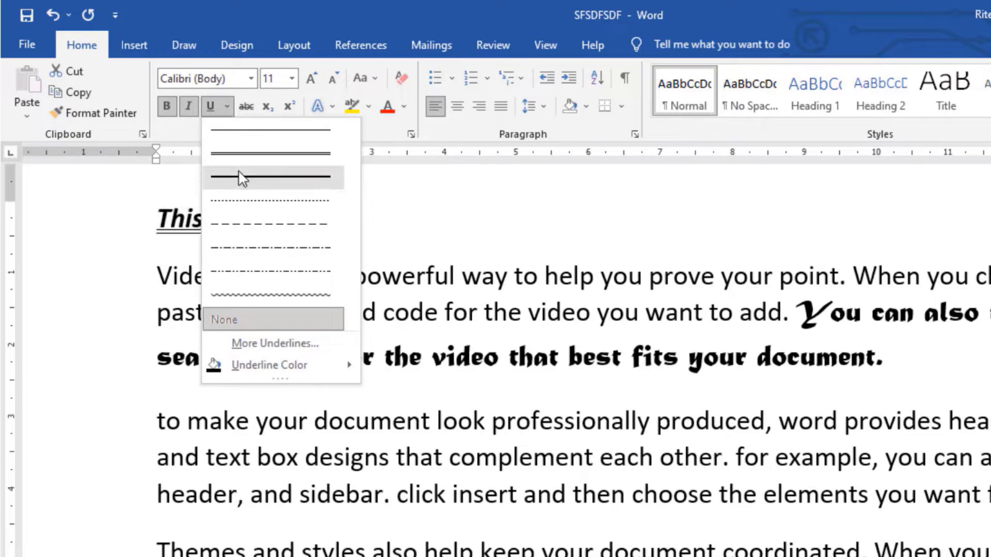
{"action": "left_click", "coordinate": [249, 234]}
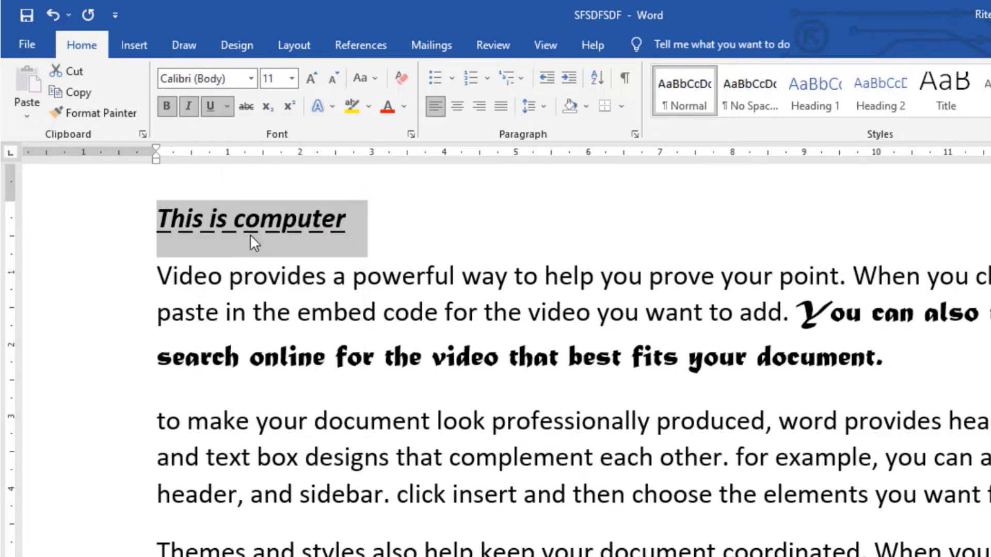
{"action": "left_click", "coordinate": [356, 225]}
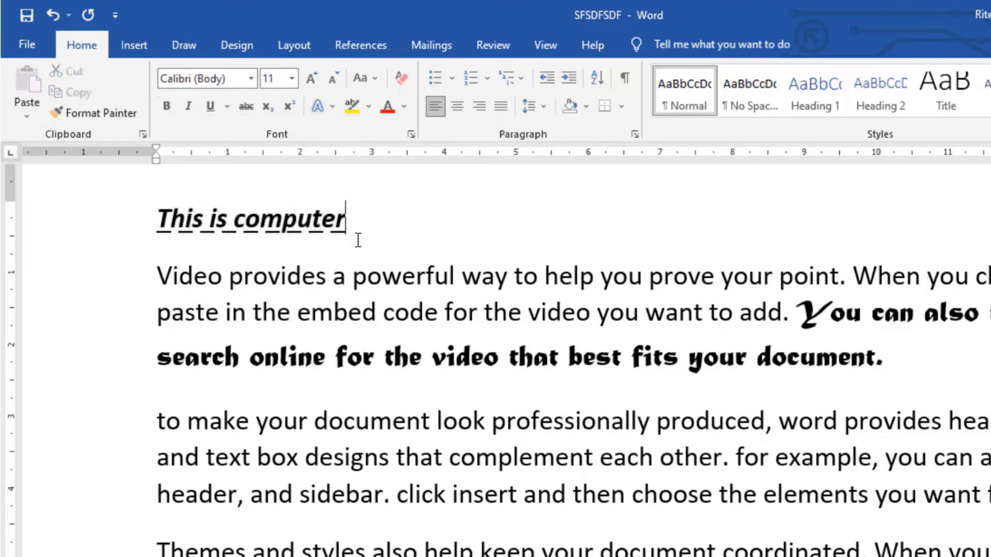
{"action": "double_click", "coordinate": [186, 222]}
{"action": "left_click", "coordinate": [308, 243]}
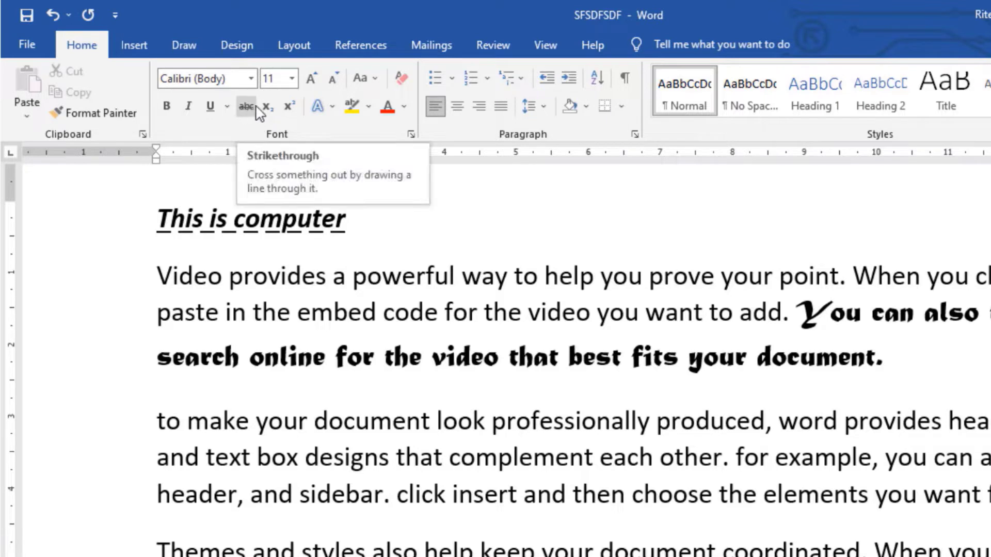
Strike through 'powerful' in the first sample paragraph, then reselect the struck word.
{"action": "left_click", "coordinate": [403, 279]}
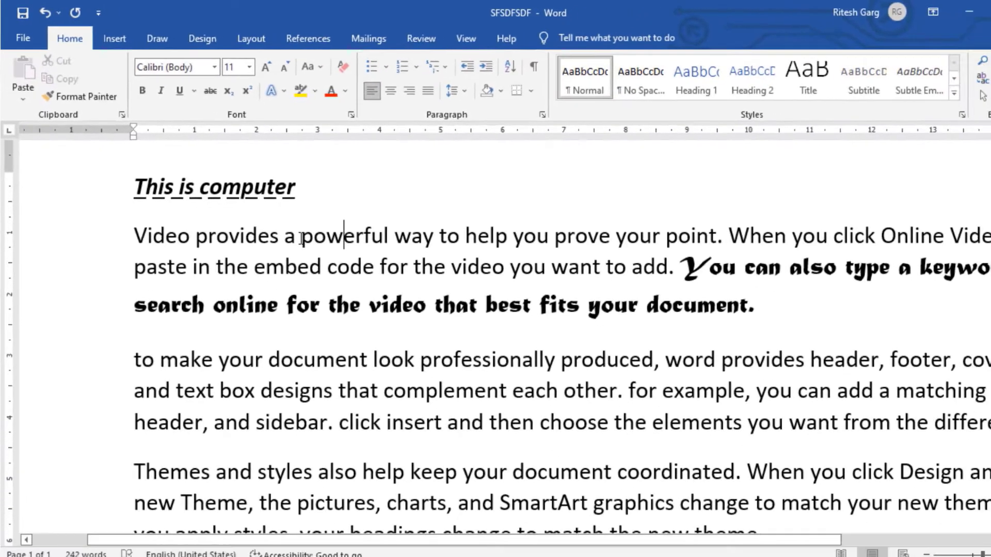
{"action": "left_click_drag", "start_coordinate": [301, 236], "coordinate": [388, 236]}
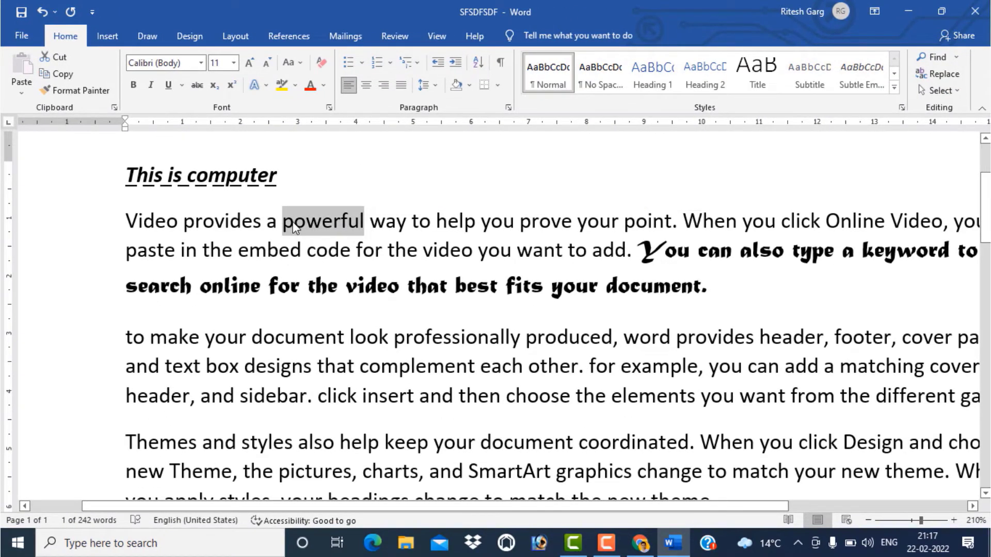
{"action": "left_click", "coordinate": [196, 86]}
{"action": "left_click", "coordinate": [384, 257]}
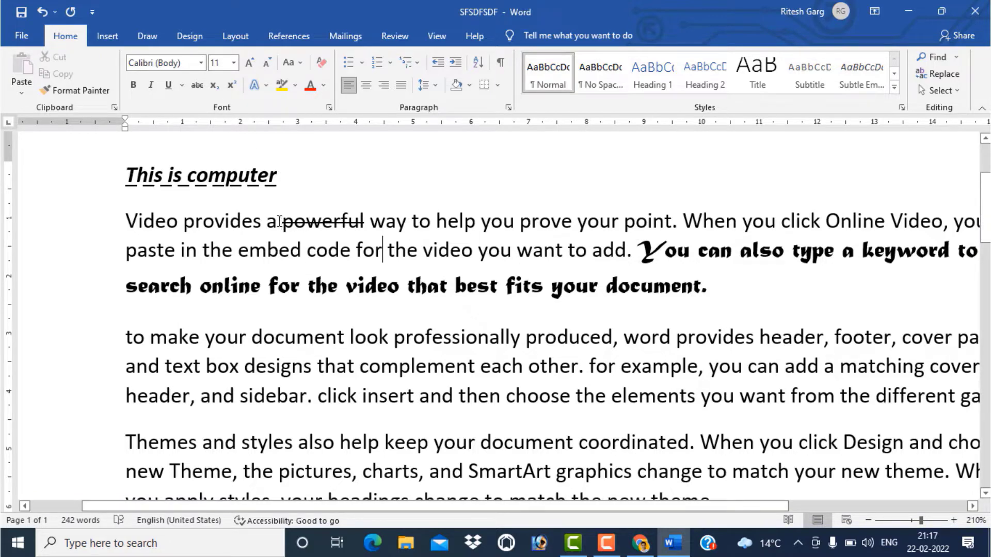
{"action": "left_click_drag", "start_coordinate": [279, 221], "coordinate": [369, 223]}
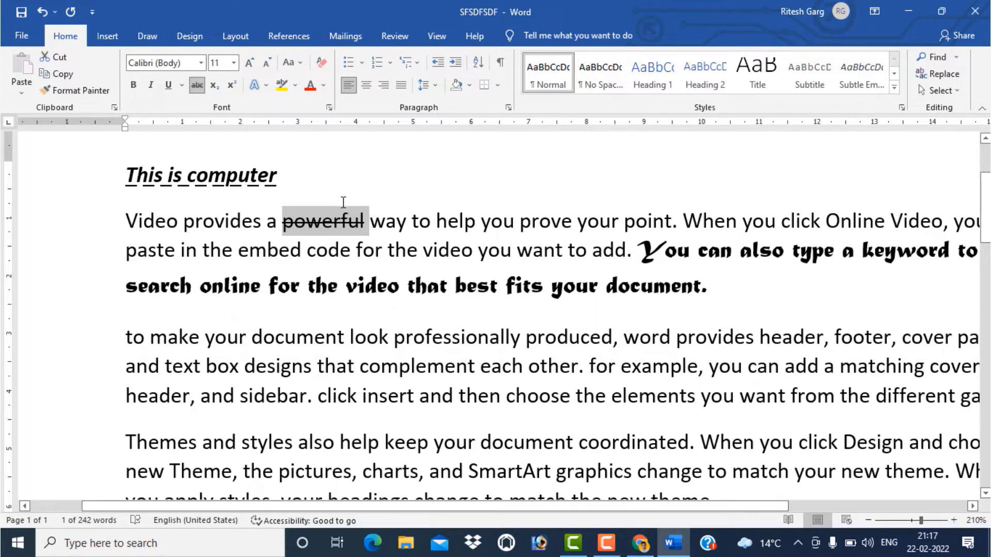
{"action": "left_click", "coordinate": [333, 225]}
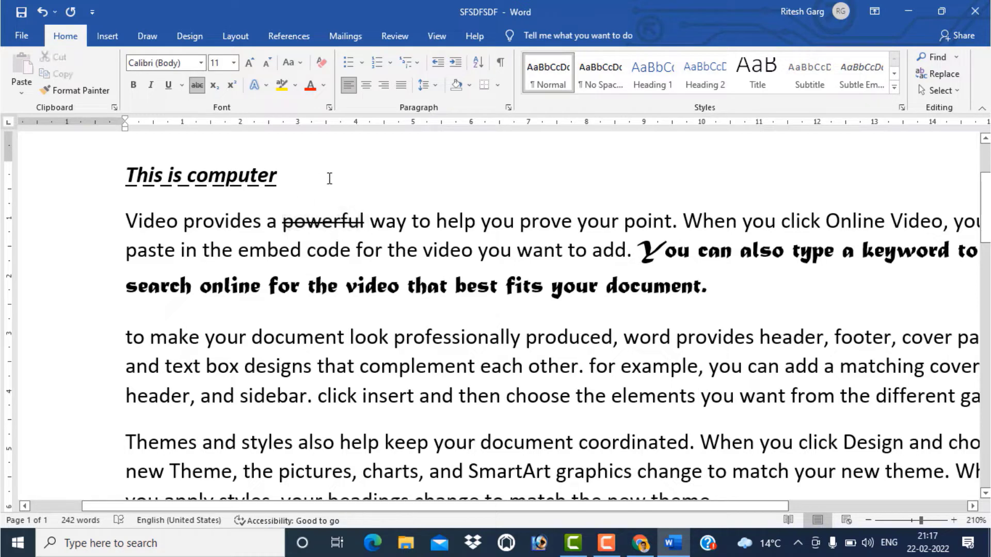
{"action": "left_click_drag", "start_coordinate": [370, 223], "coordinate": [278, 223]}
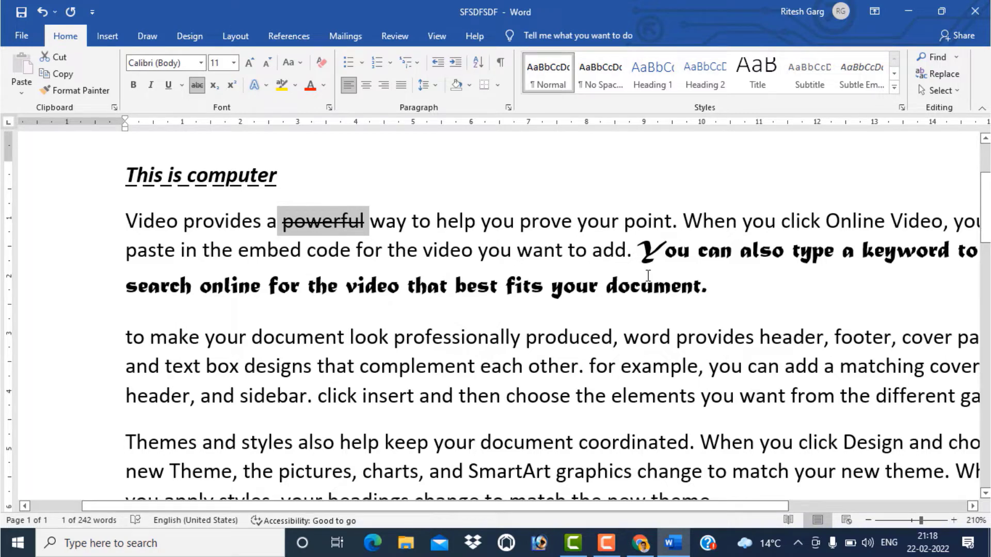
Replace the single strikethrough on 'powerful' with a double strikethrough in the Font dialog.
{"action": "key", "text": "ctrl+d"}
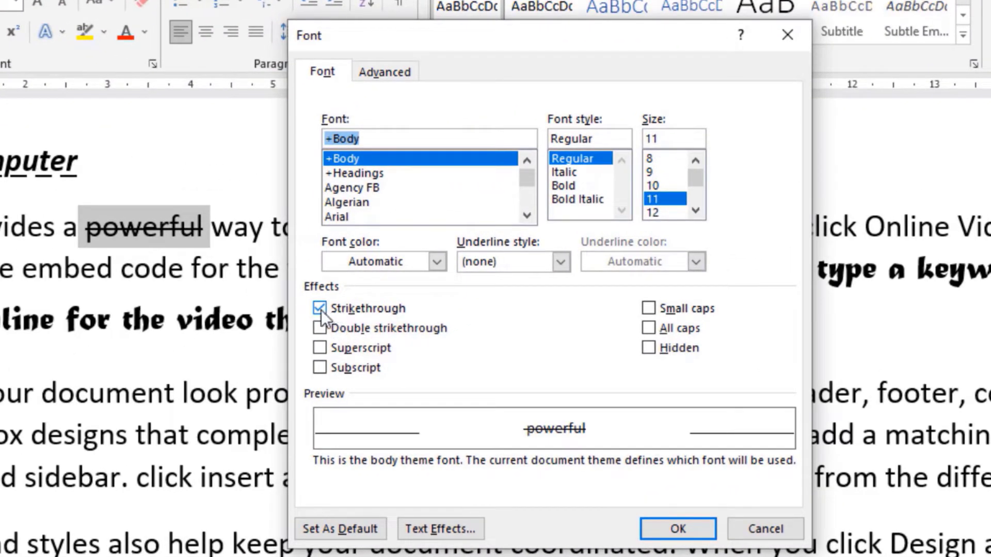
{"action": "left_click", "coordinate": [320, 308]}
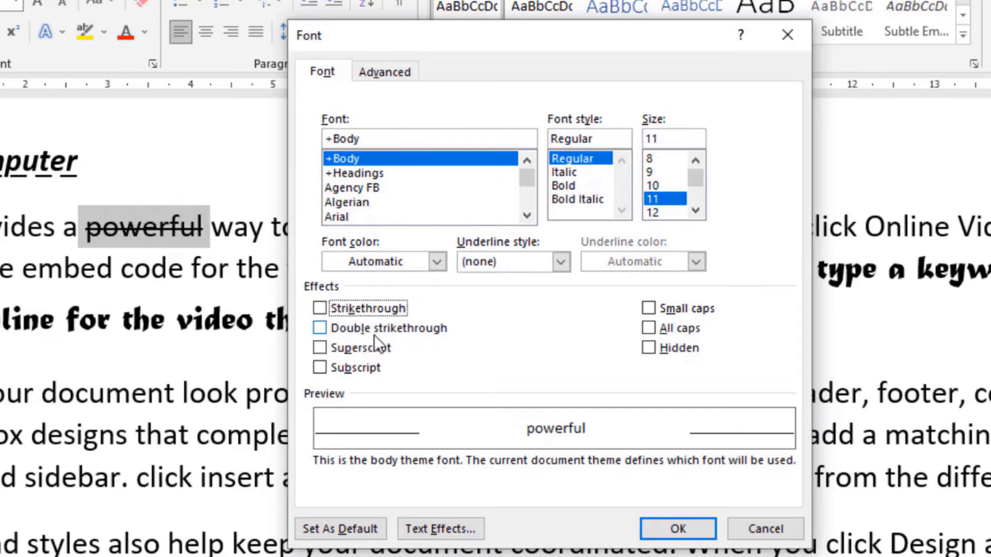
{"action": "left_click", "coordinate": [322, 330]}
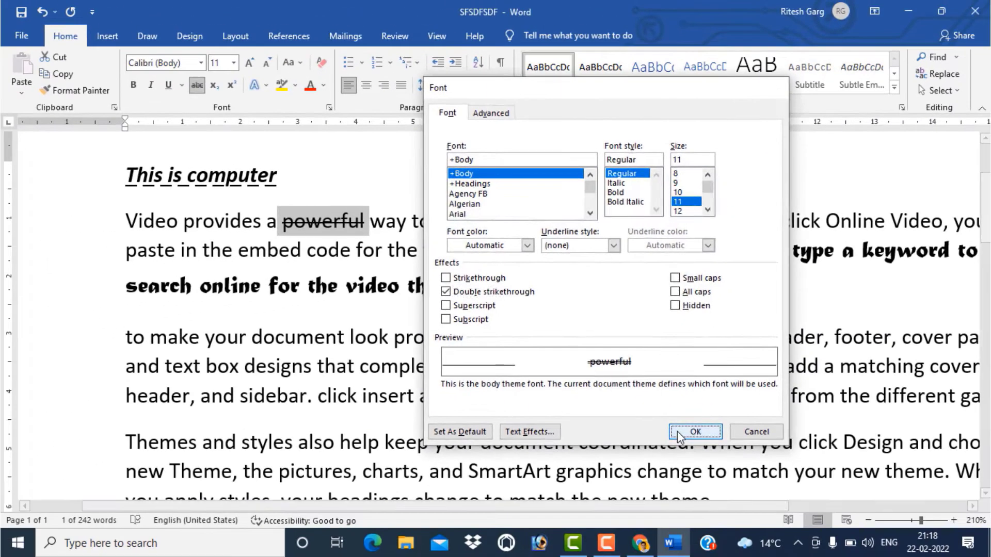
{"action": "left_click", "coordinate": [671, 454]}
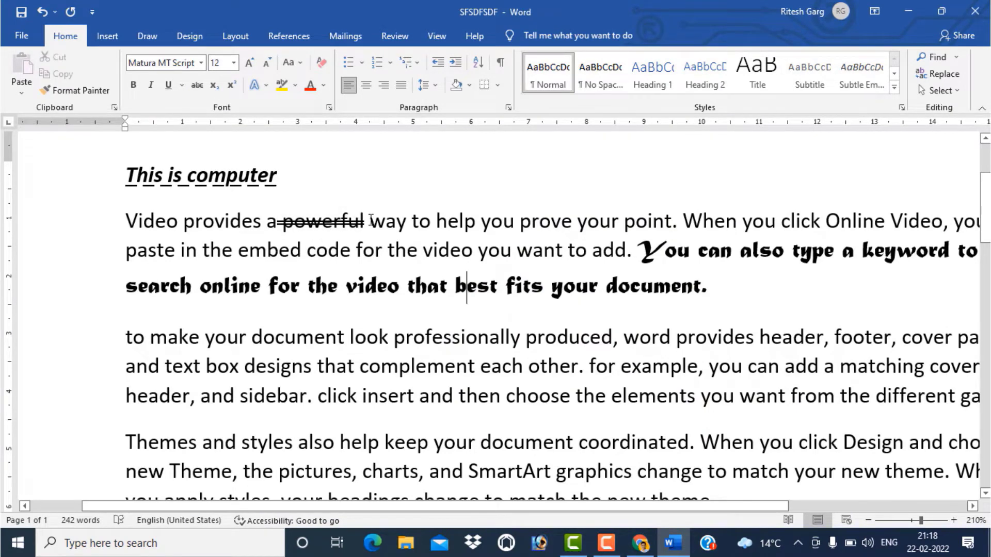
Reselect 'powerful' and turn off Double strikethrough with Ctrl+D and Alt+L.
{"action": "left_click_drag", "start_coordinate": [371, 221], "coordinate": [302, 227]}
{"action": "double_click", "coordinate": [286, 227]}
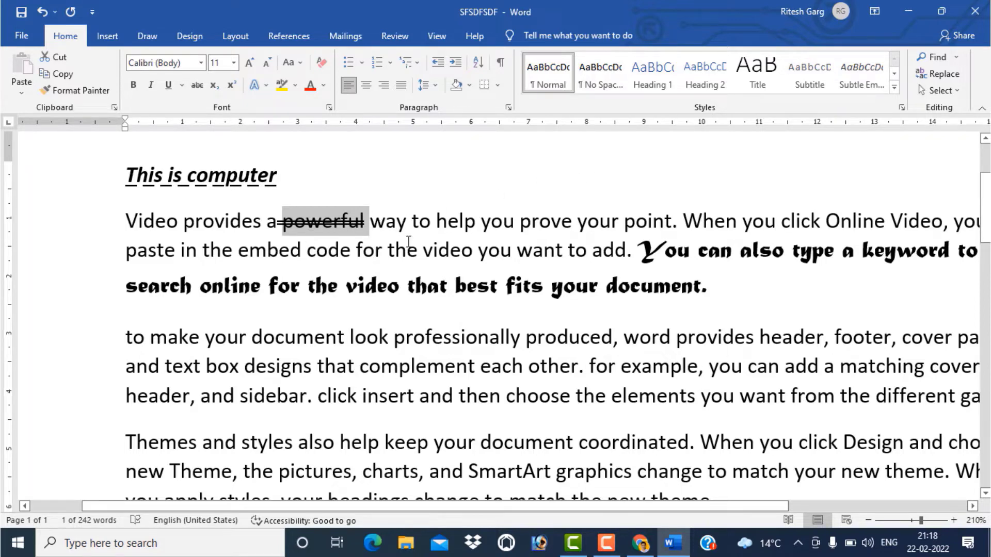
{"action": "key", "text": "ctrl+d"}
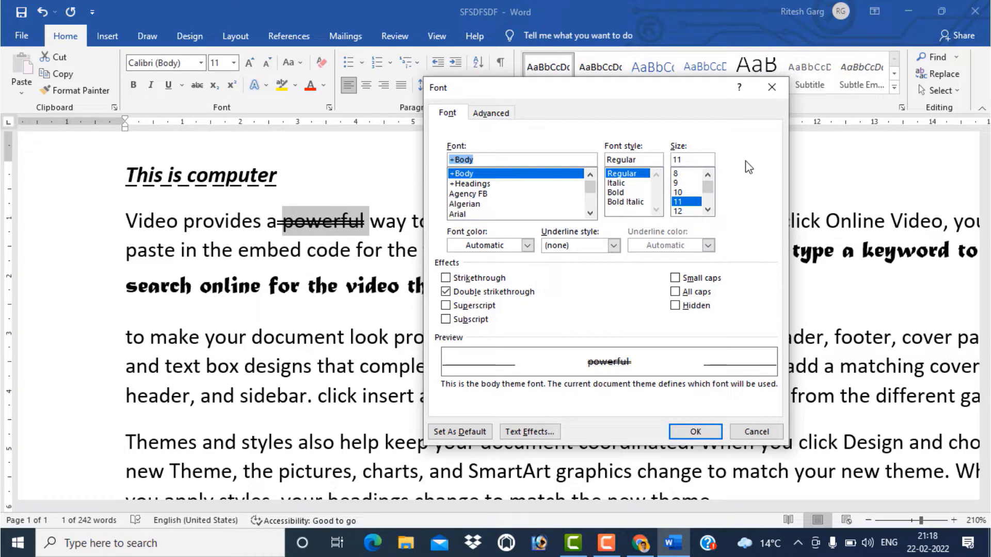
{"action": "key", "text": "alt+l"}
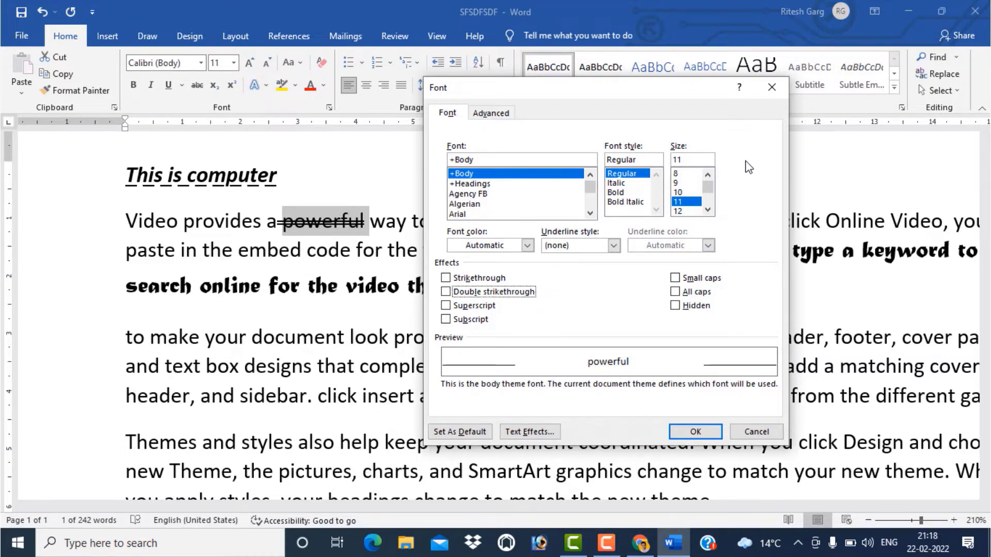
{"action": "key", "text": "Return"}
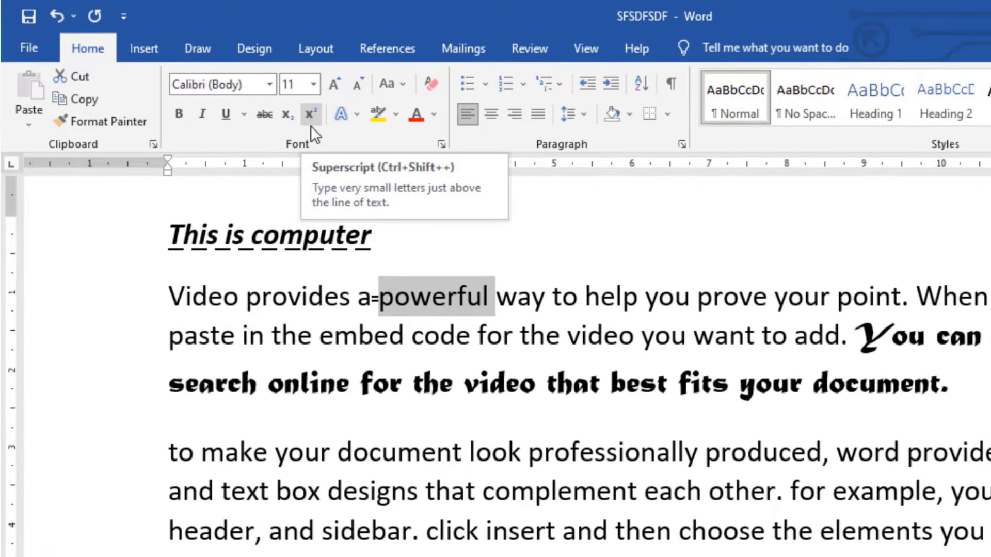
Add a new line reading 'H2SO2' below the last paragraph.
{"action": "scroll", "coordinate": [393, 294], "scroll_direction": "down", "scroll_amount": 2}
{"action": "scroll", "coordinate": [413, 331], "scroll_direction": "down", "scroll_amount": 4}
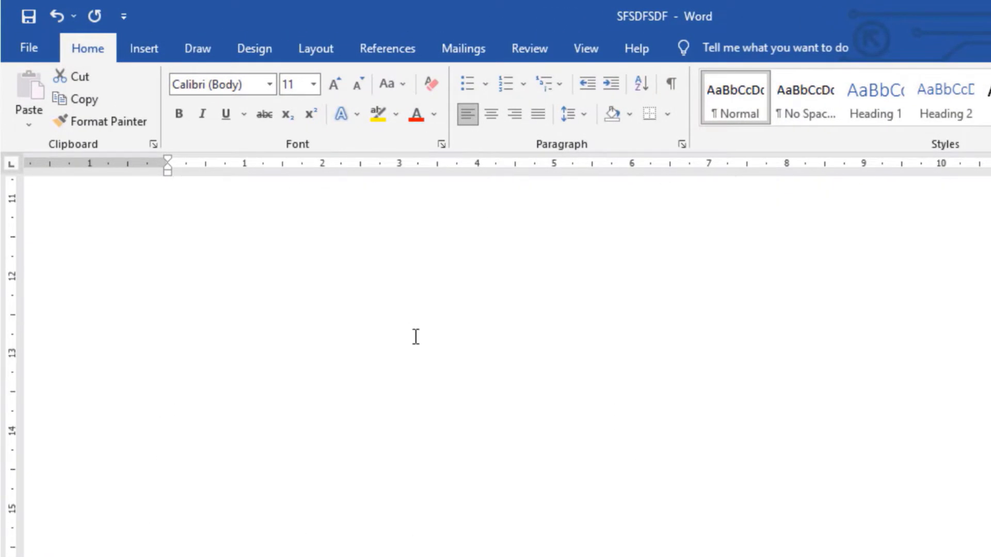
{"action": "left_click", "coordinate": [668, 294]}
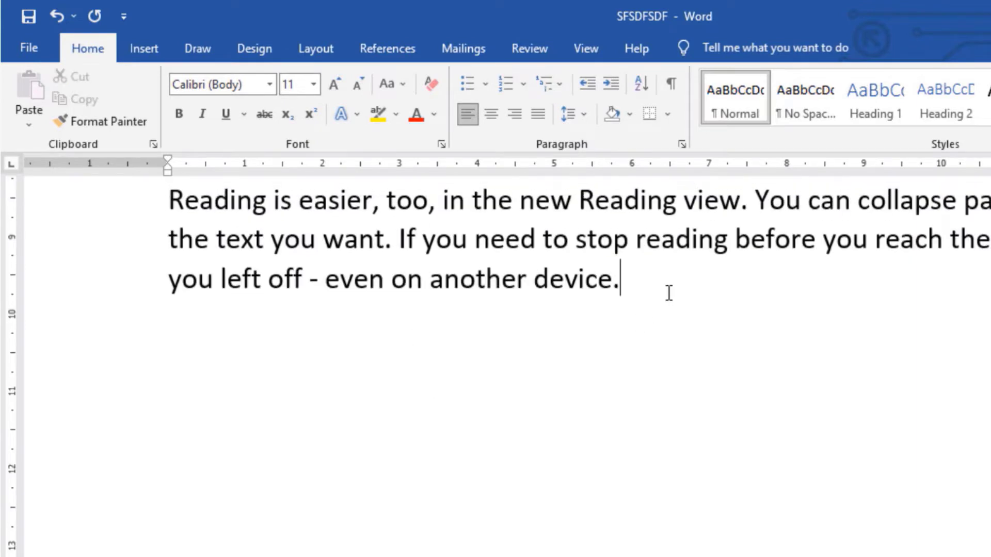
{"action": "key", "text": "Return"}
{"action": "key", "text": "Return"}
{"action": "type", "text": "H2SO"}
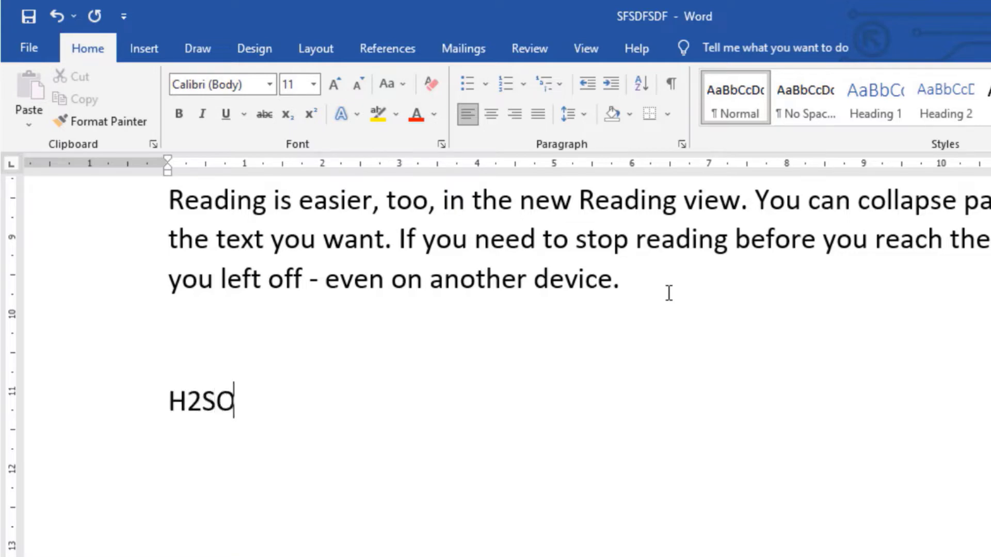
{"action": "type", "text": "2"}
Subscript both 2s in H2SO2, toggling the last one with the button and Ctrl+=.
{"action": "left_click_drag", "start_coordinate": [201, 405], "coordinate": [190, 450]}
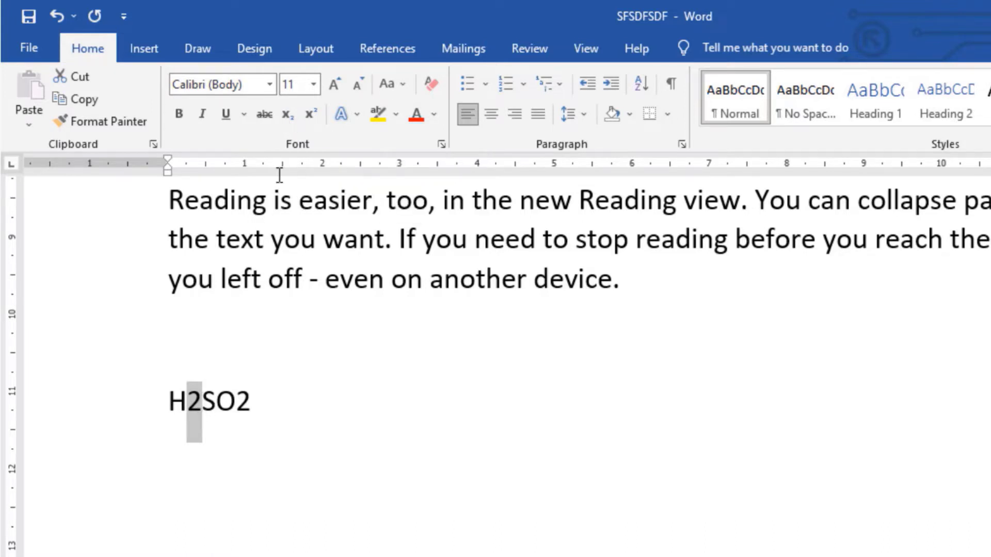
{"action": "left_click", "coordinate": [288, 116]}
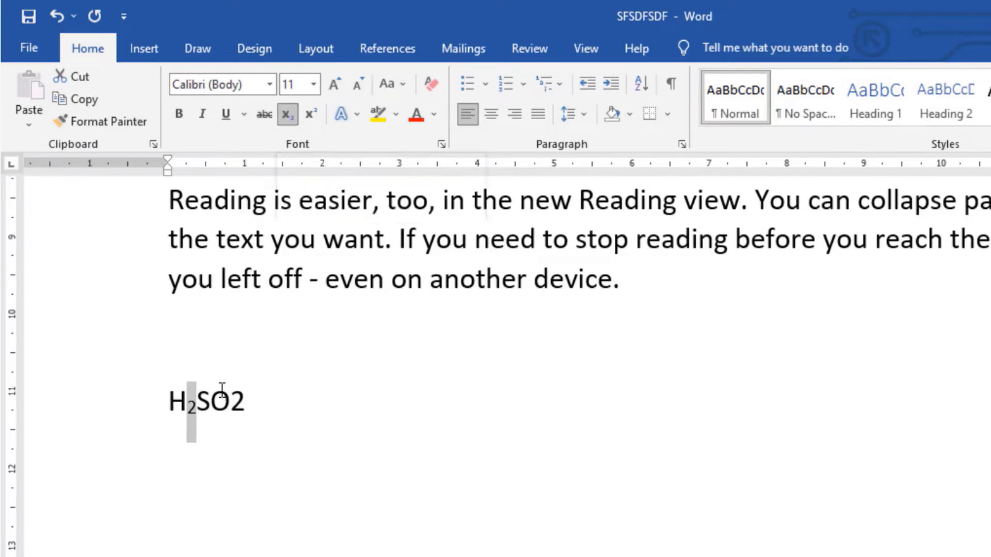
{"action": "left_click_drag", "start_coordinate": [246, 405], "coordinate": [231, 407]}
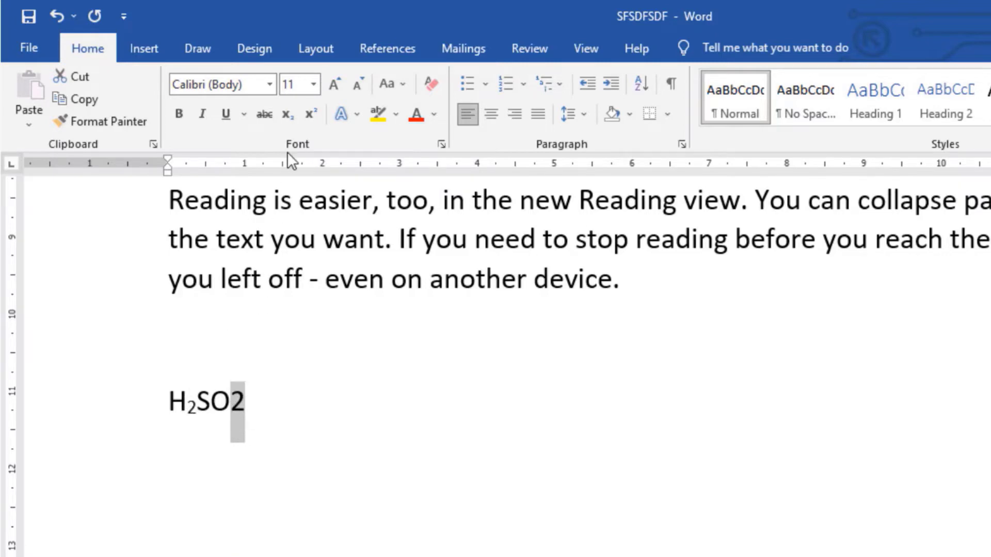
{"action": "left_click", "coordinate": [291, 117]}
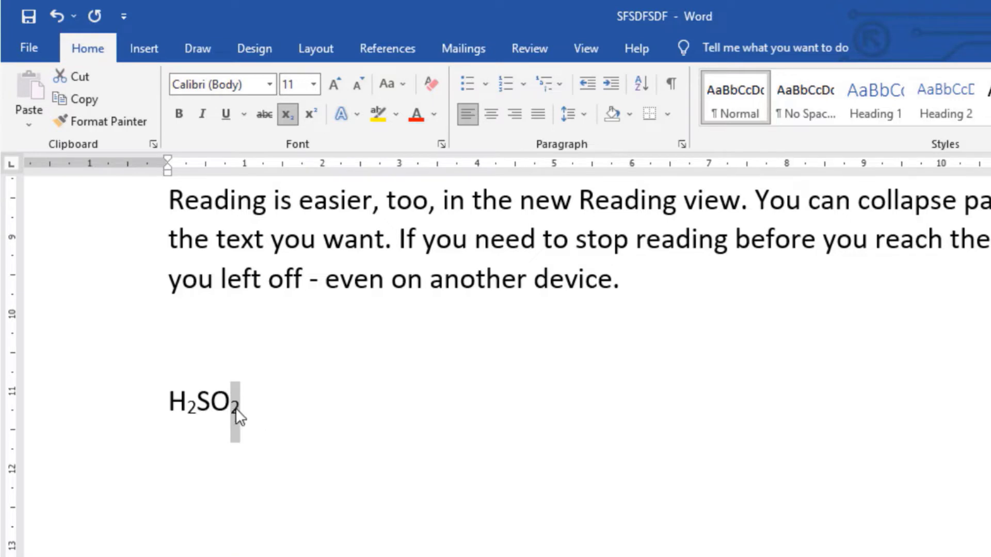
{"action": "left_click", "coordinate": [288, 113]}
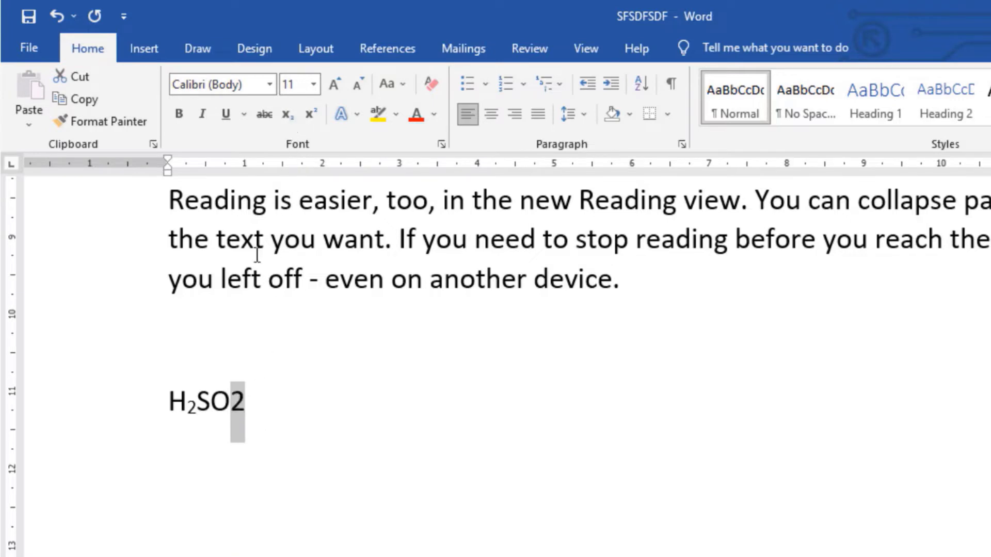
{"action": "left_click", "coordinate": [288, 116]}
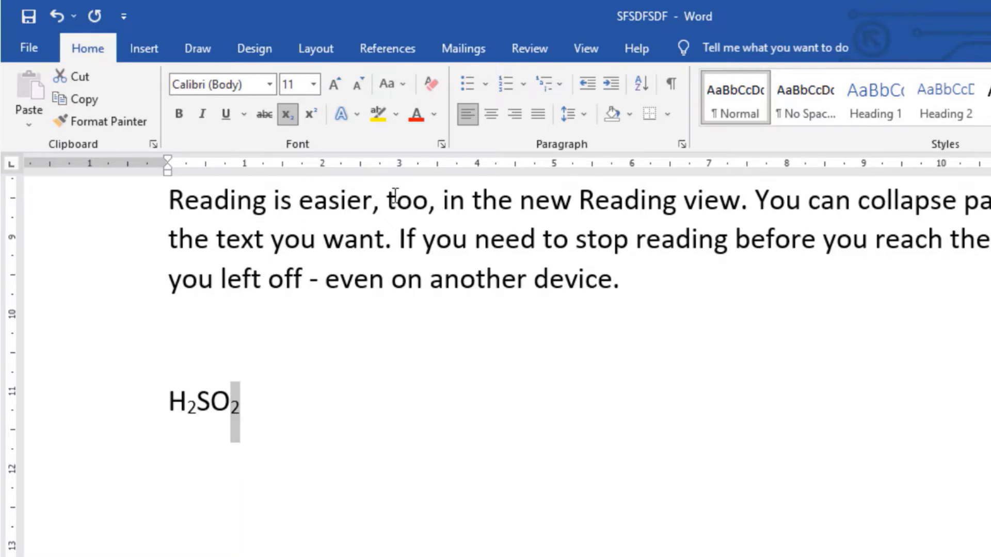
{"action": "key", "text": "ctrl+equal"}
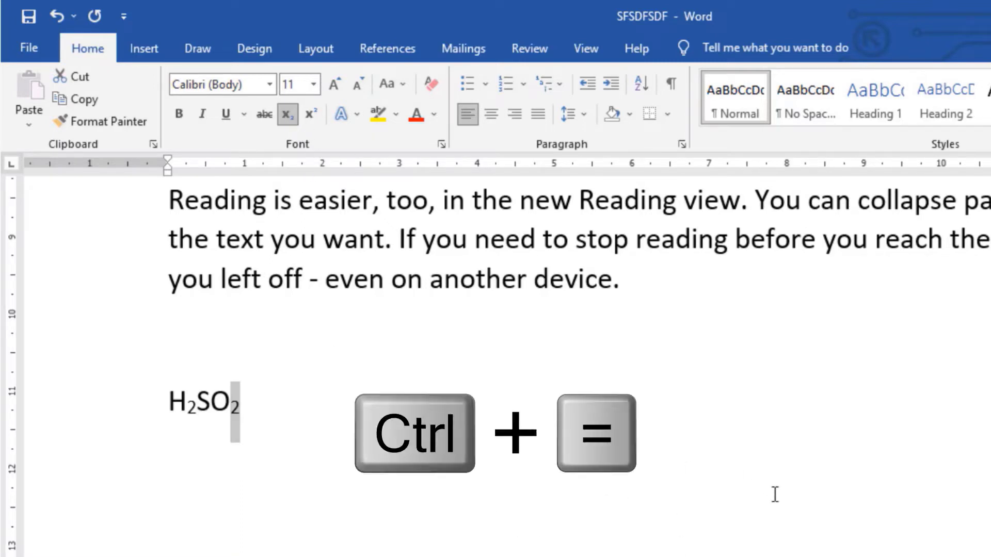
{"action": "key", "text": "ctrl+equal"}
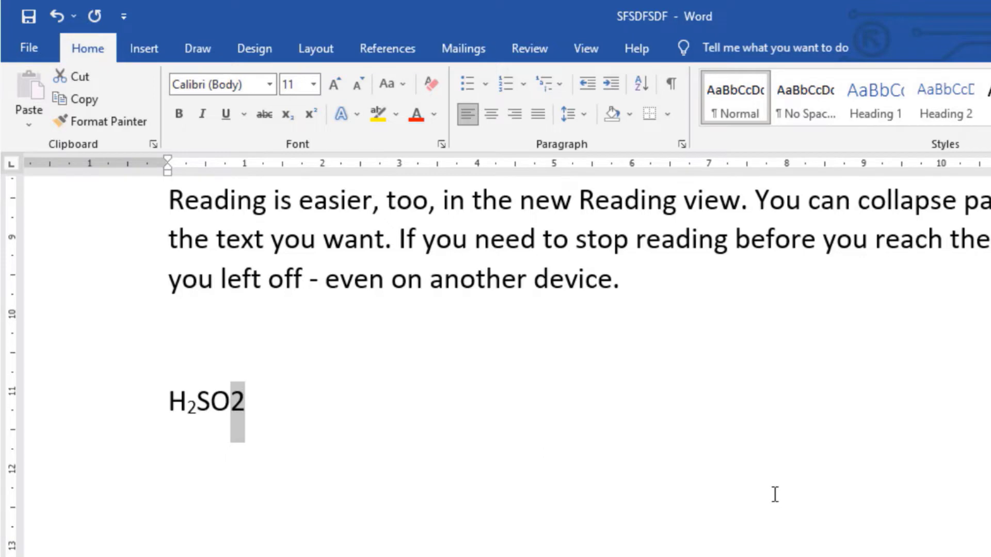
{"action": "key", "text": "ctrl+equal"}
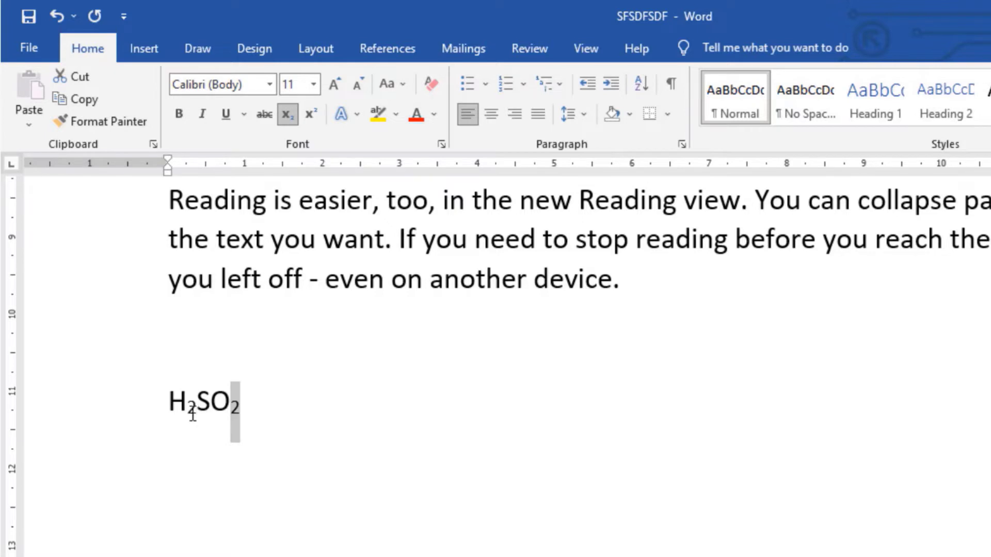
Select both 2s in H2SO2 and remove their subscript with Ctrl+=.
{"action": "left_click", "coordinate": [209, 413]}
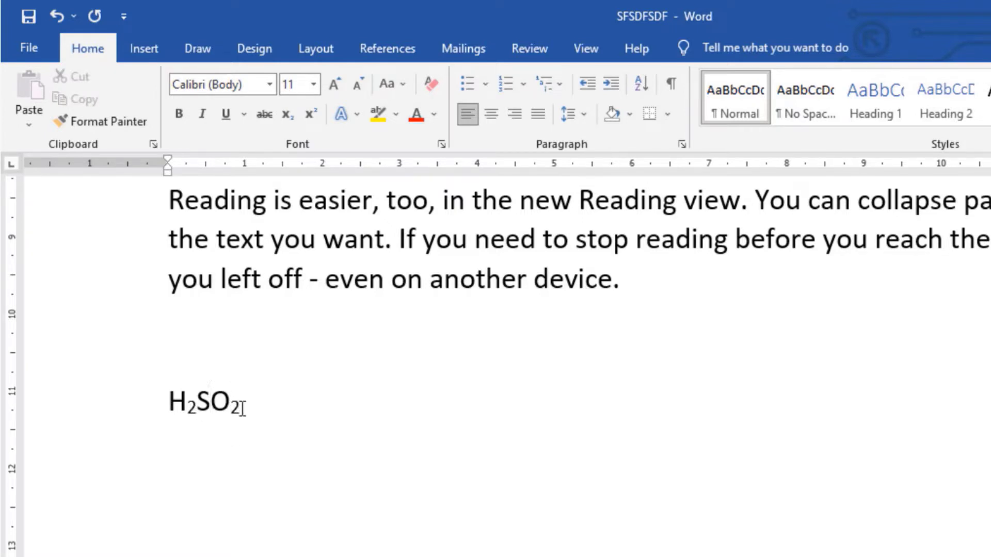
{"action": "left_click_drag", "start_coordinate": [242, 409], "coordinate": [233, 411]}
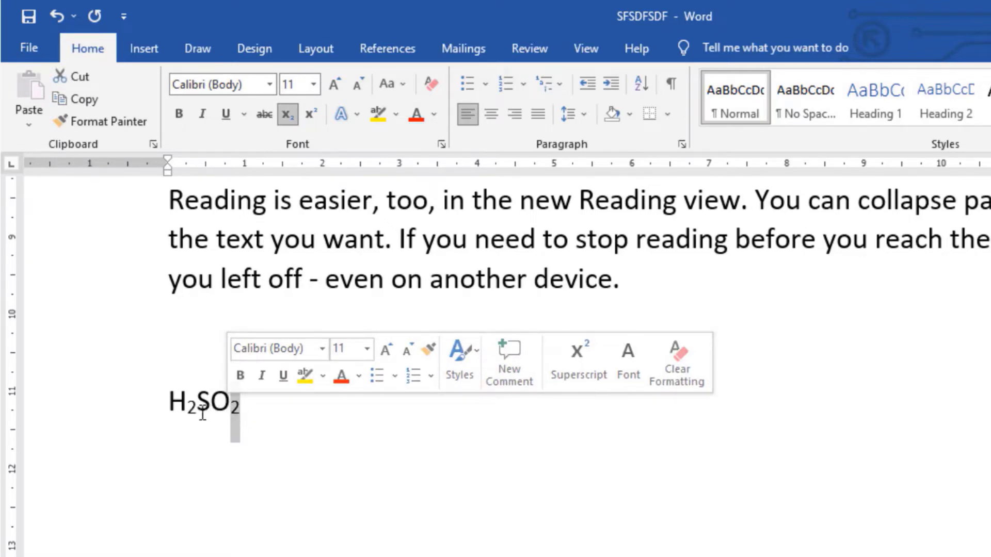
{"action": "left_click_drag", "start_coordinate": [197, 411], "coordinate": [190, 413]}
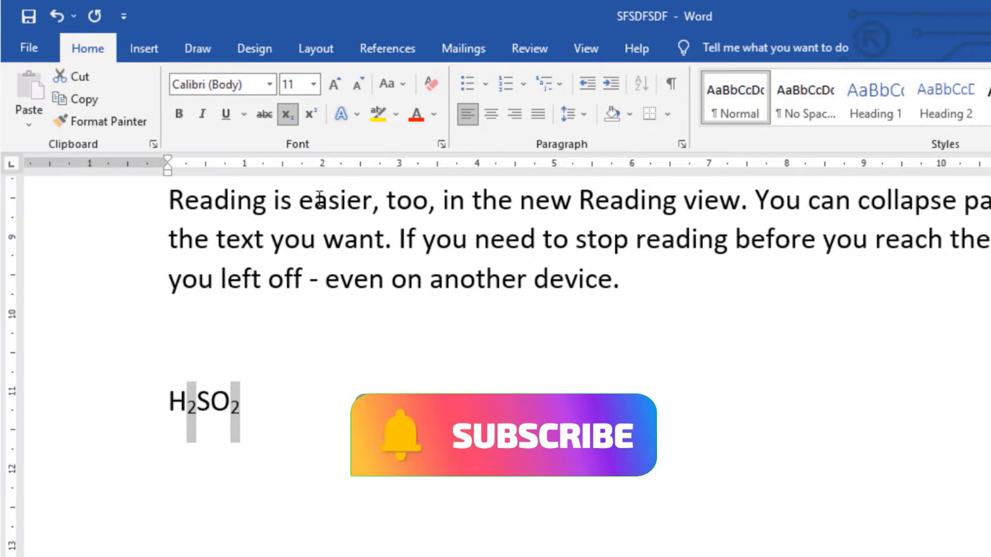
{"action": "key", "text": "ctrl+equal"}
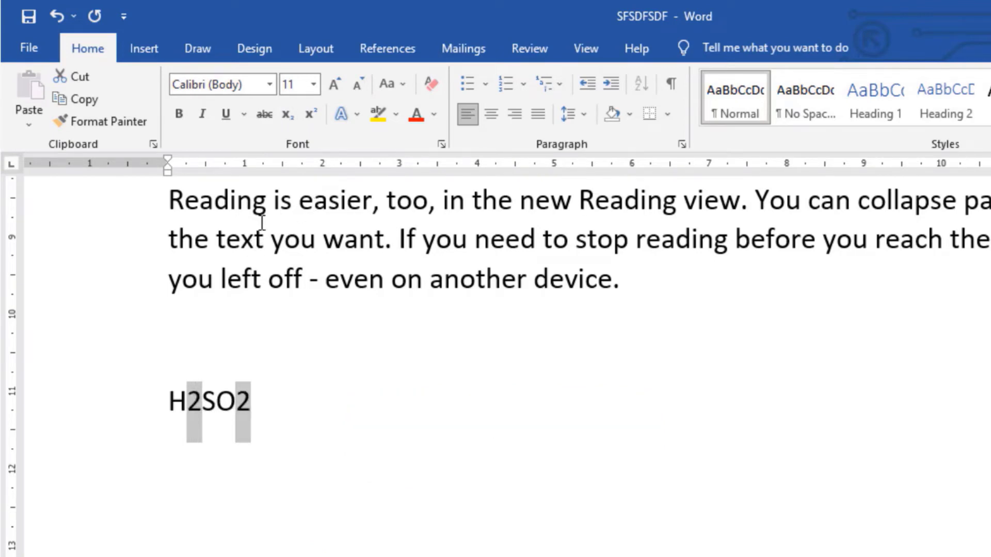
Type '22' on a new line below H2SO2.
{"action": "left_click", "coordinate": [298, 405]}
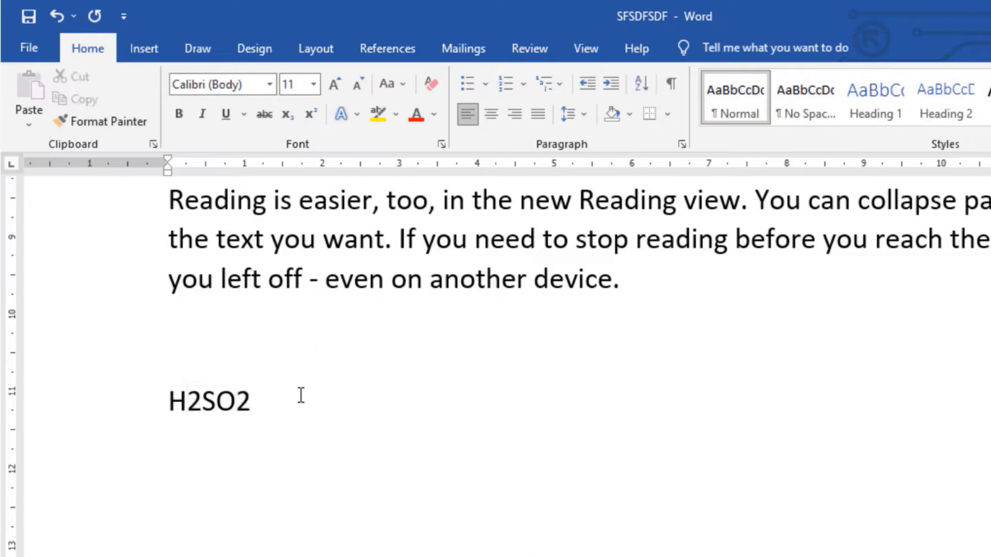
{"action": "key", "text": "Return"}
{"action": "type", "text": "2"}
{"action": "type", "text": "2"}
Toggle superscript on the second 2 via the button and Ctrl+Shift+=, ending at normal size.
{"action": "left_click_drag", "start_coordinate": [199, 462], "coordinate": [184, 460]}
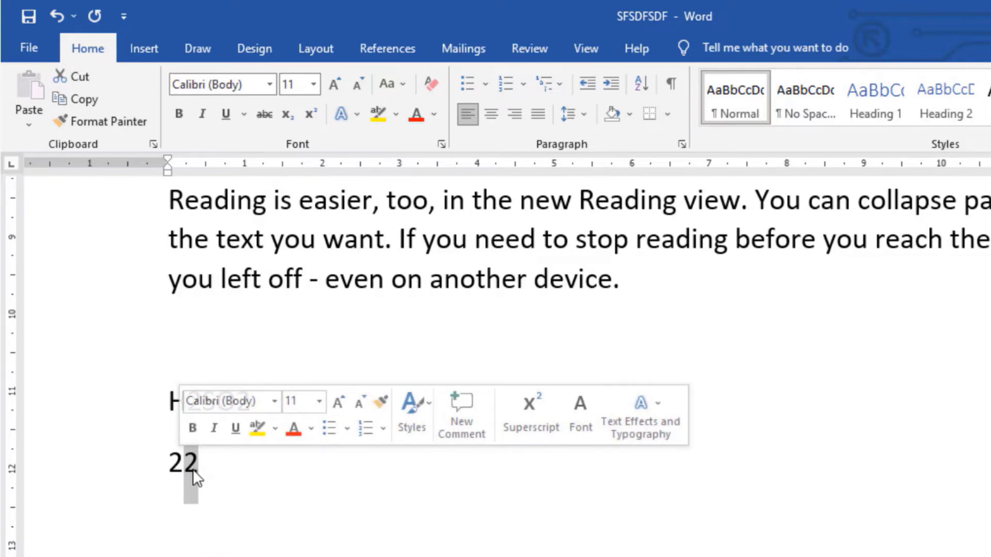
{"action": "left_click", "coordinate": [310, 115]}
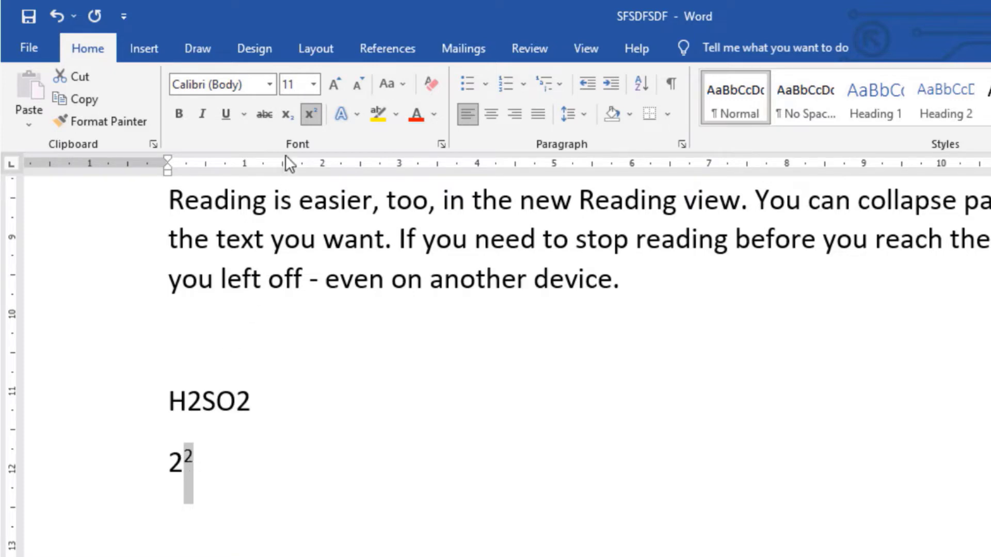
{"action": "left_click", "coordinate": [311, 119]}
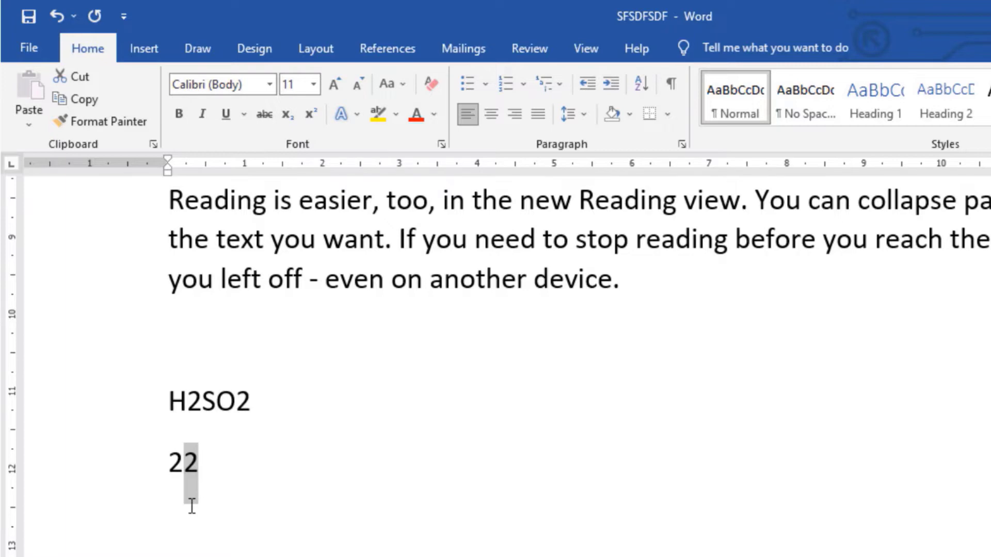
{"action": "key", "text": "ctrl+shift+equal"}
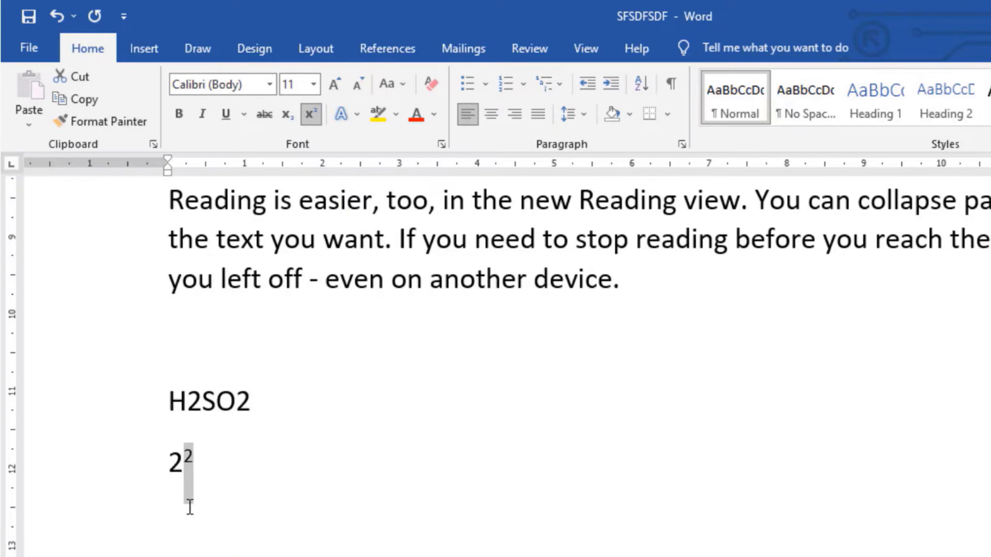
{"action": "key", "text": "ctrl+shift+equal"}
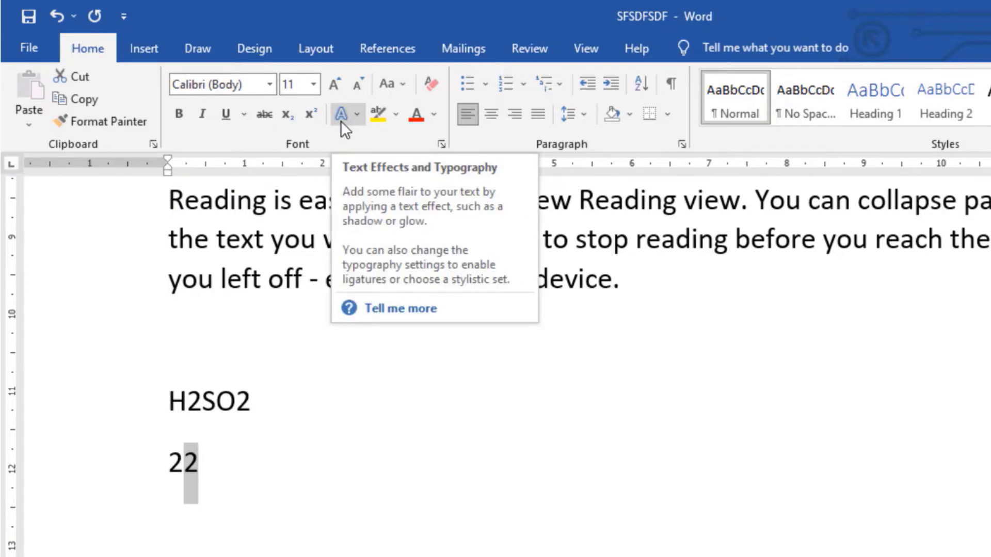
Apply the orange outlined text effect to the sentence 'You can also type … document'.
{"action": "left_click", "coordinate": [237, 200]}
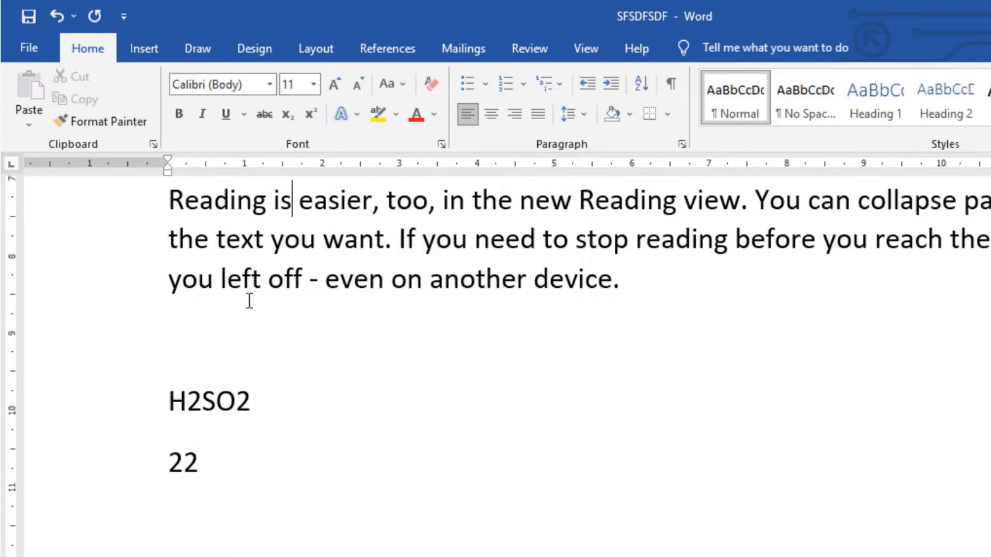
{"action": "scroll", "coordinate": [247, 299], "scroll_direction": "up", "scroll_amount": 5}
{"action": "scroll", "coordinate": [245, 299], "scroll_direction": "up", "scroll_amount": 5}
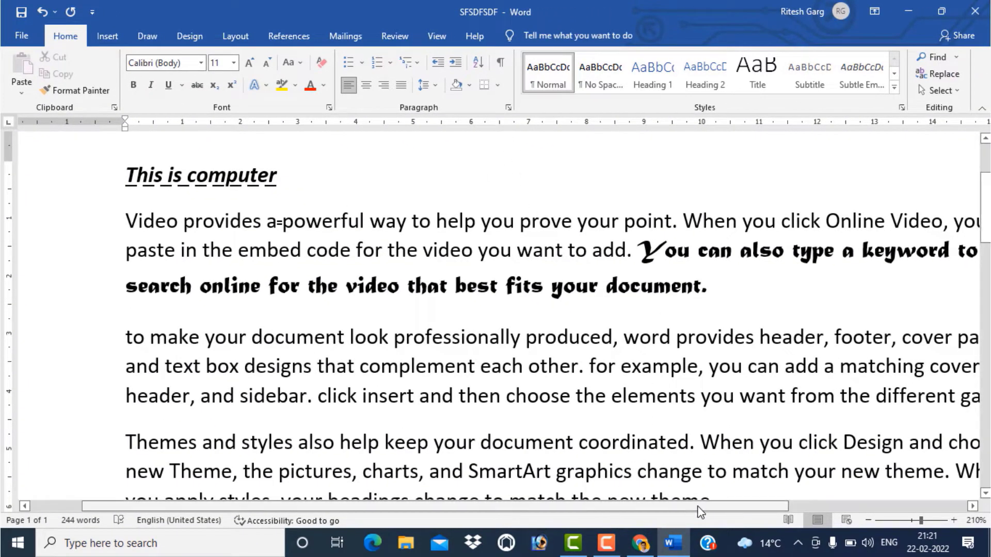
{"action": "left_click_drag", "start_coordinate": [521, 507], "coordinate": [570, 509]}
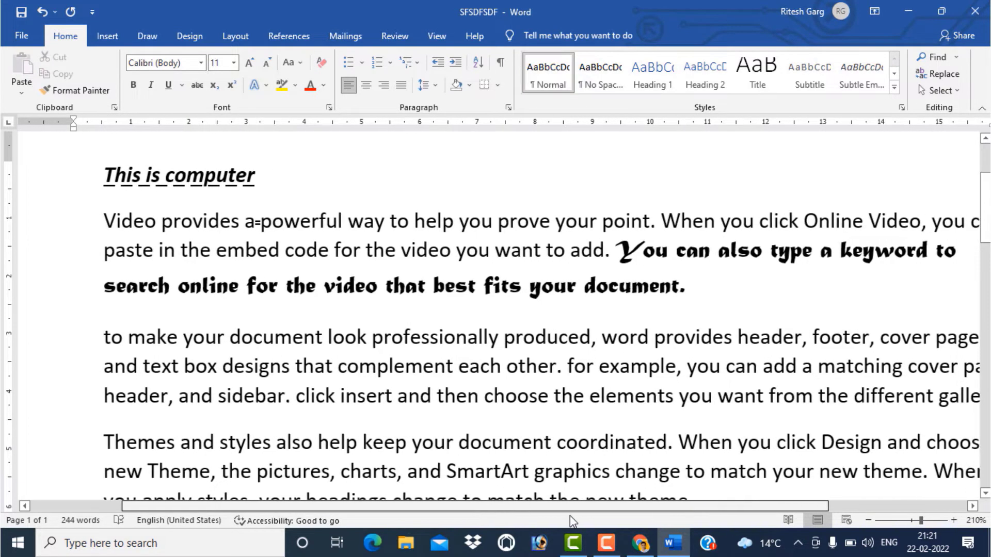
{"action": "left_click_drag", "start_coordinate": [582, 250], "coordinate": [644, 289]}
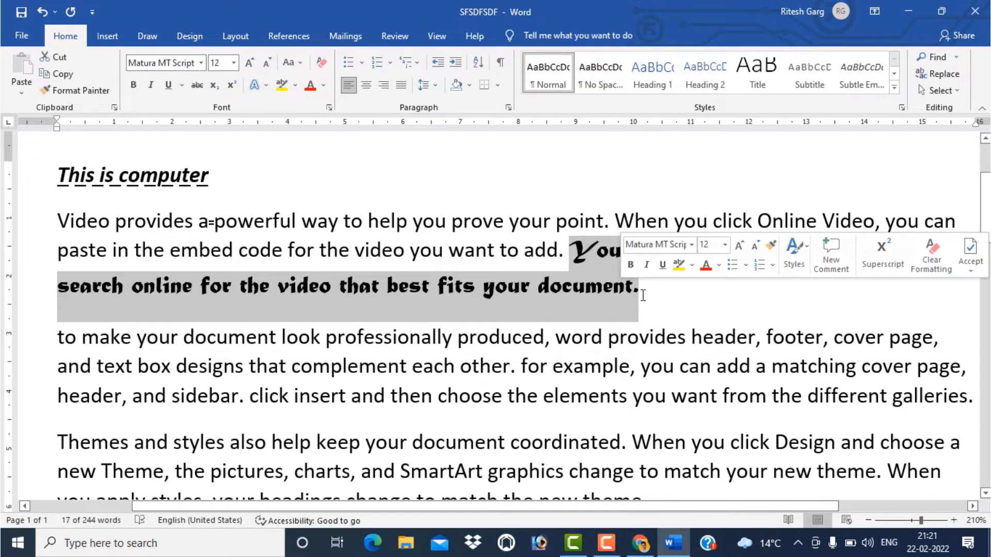
{"action": "left_click", "coordinate": [265, 86]}
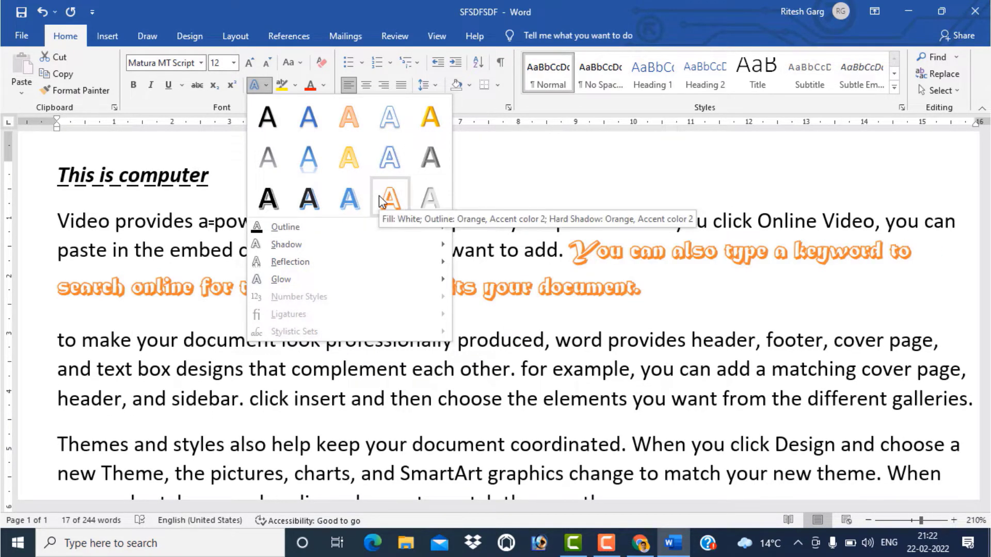
{"action": "left_click", "coordinate": [390, 197]}
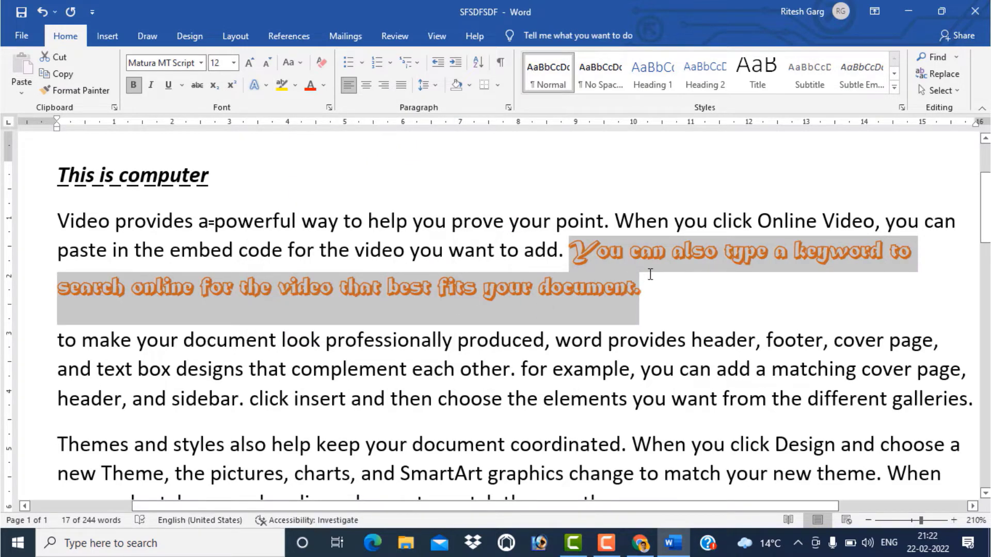
{"action": "left_click", "coordinate": [650, 288]}
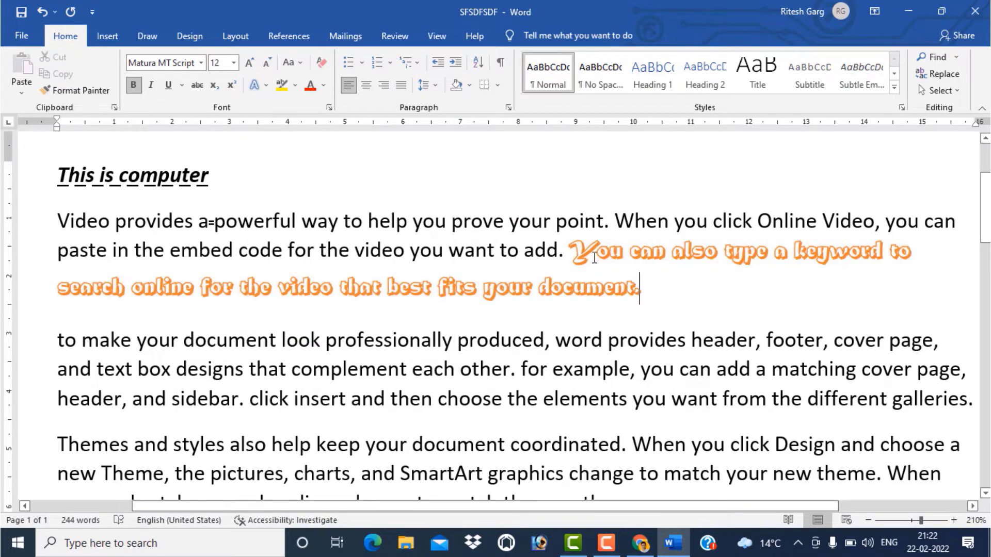
Add an outer drop shadow and the 18 pt gold glow to the orange sentence.
{"action": "left_click_drag", "start_coordinate": [594, 258], "coordinate": [640, 289]}
{"action": "left_click", "coordinate": [573, 288]}
{"action": "left_click_drag", "start_coordinate": [581, 257], "coordinate": [645, 285]}
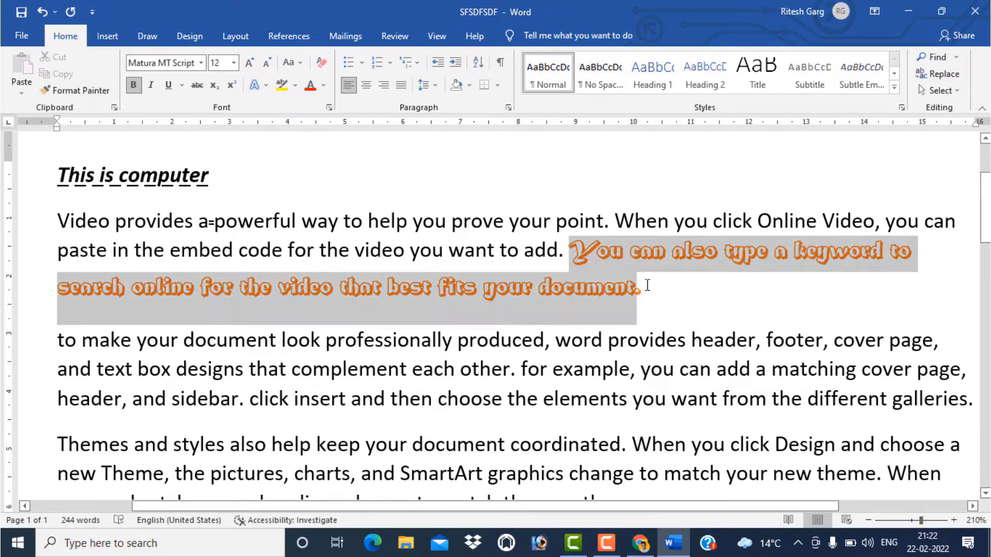
{"action": "left_click", "coordinate": [266, 86]}
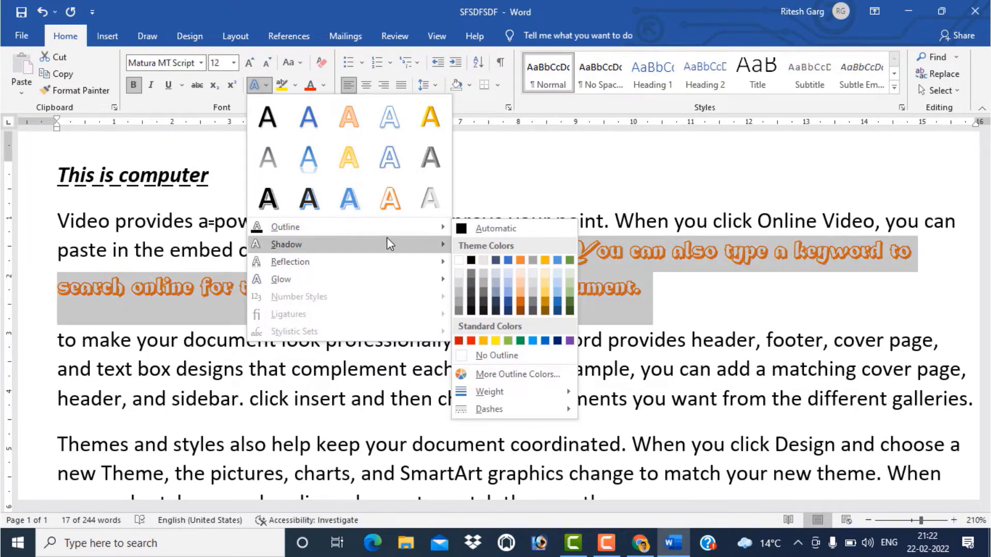
{"action": "mouse_move", "coordinate": [286, 243]}
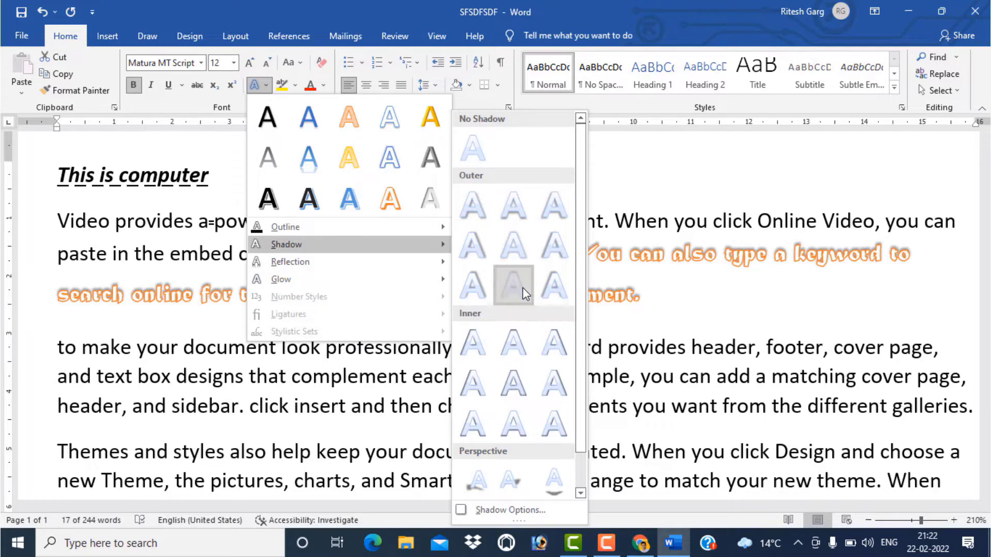
{"action": "left_click", "coordinate": [524, 293]}
{"action": "left_click", "coordinate": [265, 85]}
{"action": "mouse_move", "coordinate": [290, 261]}
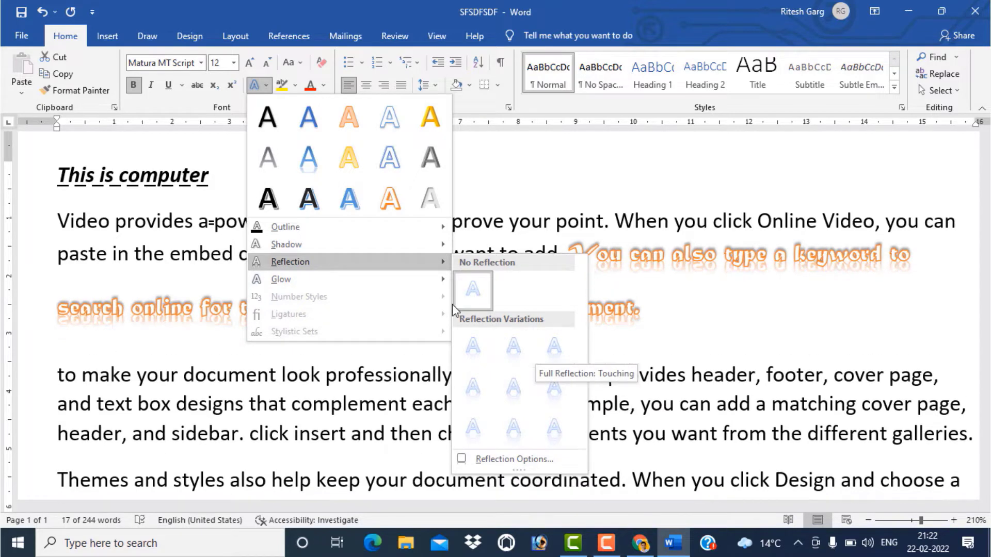
{"action": "mouse_move", "coordinate": [280, 279]}
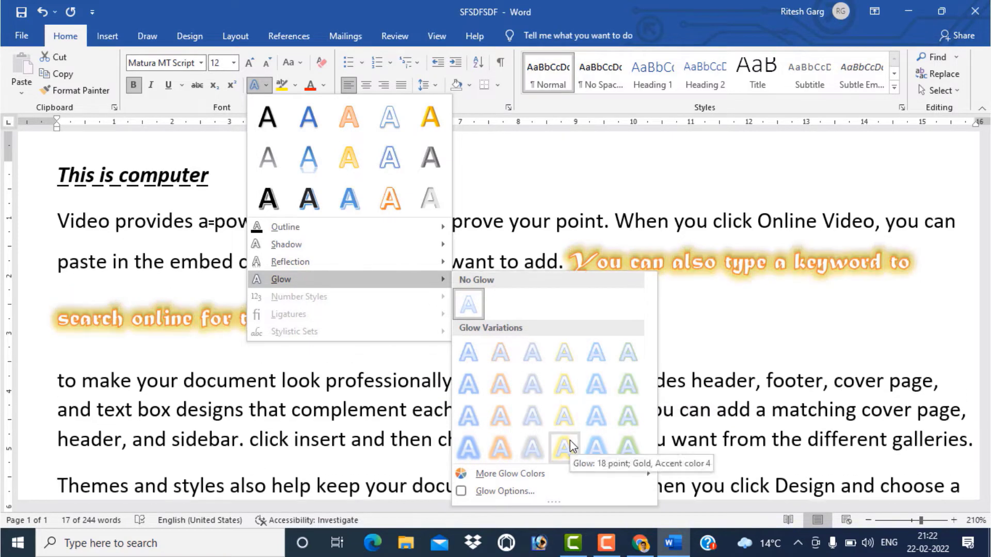
{"action": "left_click", "coordinate": [570, 440]}
{"action": "left_click", "coordinate": [688, 318]}
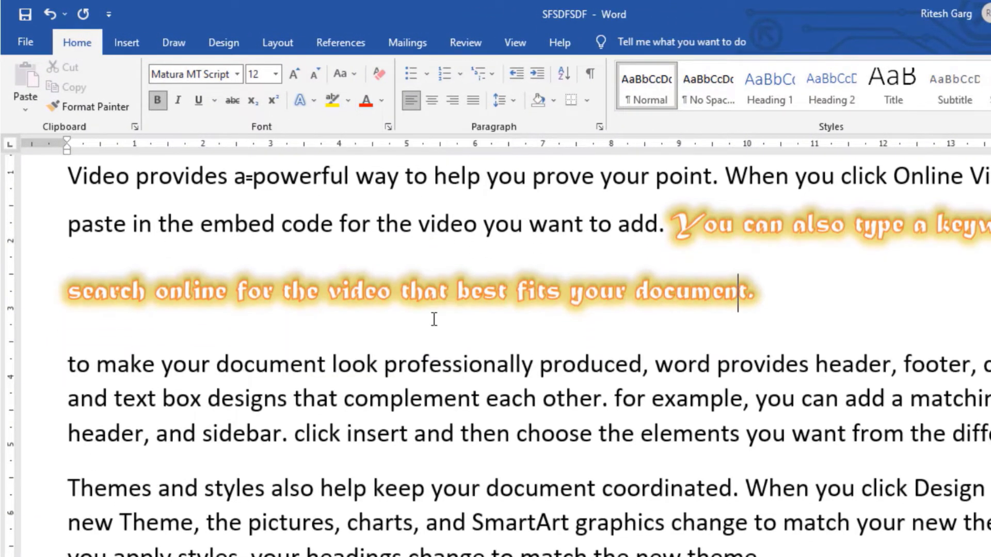
{"action": "scroll", "coordinate": [428, 289], "scroll_direction": "down", "scroll_amount": 5}
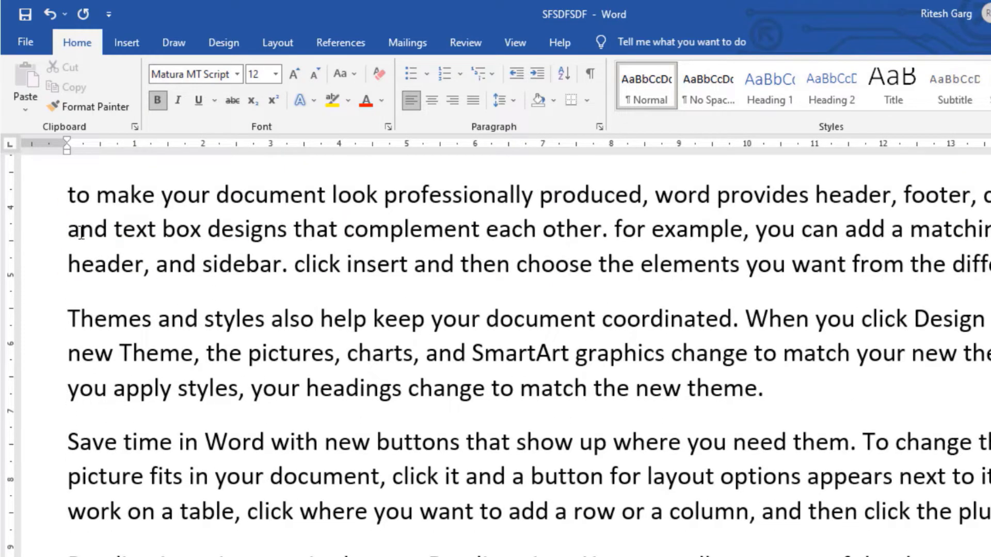
{"action": "left_click_drag", "start_coordinate": [81, 233], "coordinate": [591, 242]}
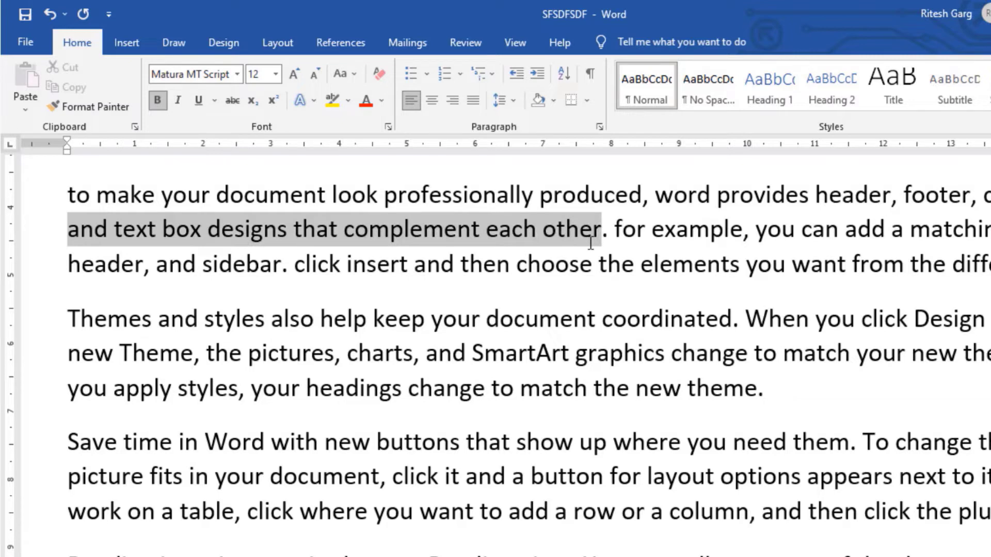
{"action": "left_click", "coordinate": [349, 103]}
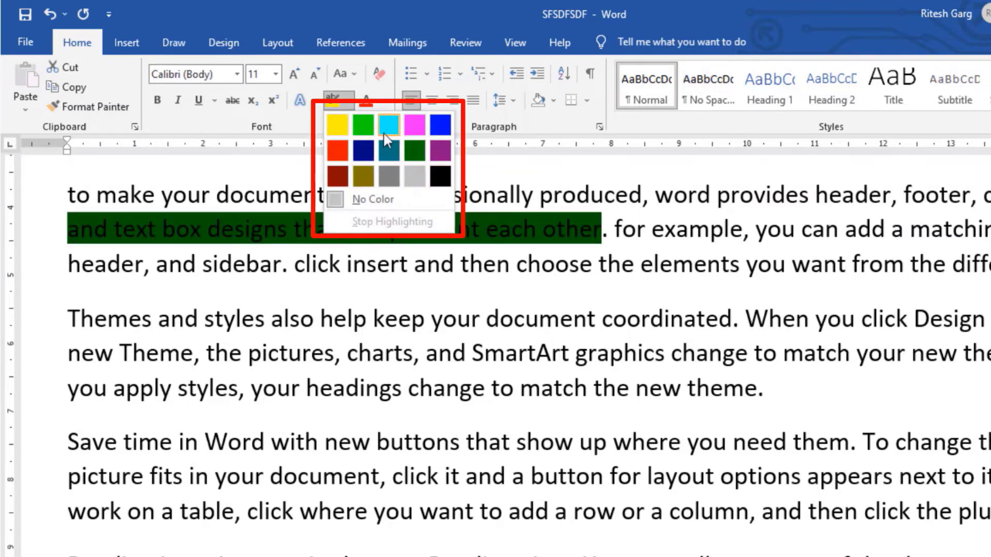
{"action": "left_click", "coordinate": [338, 125]}
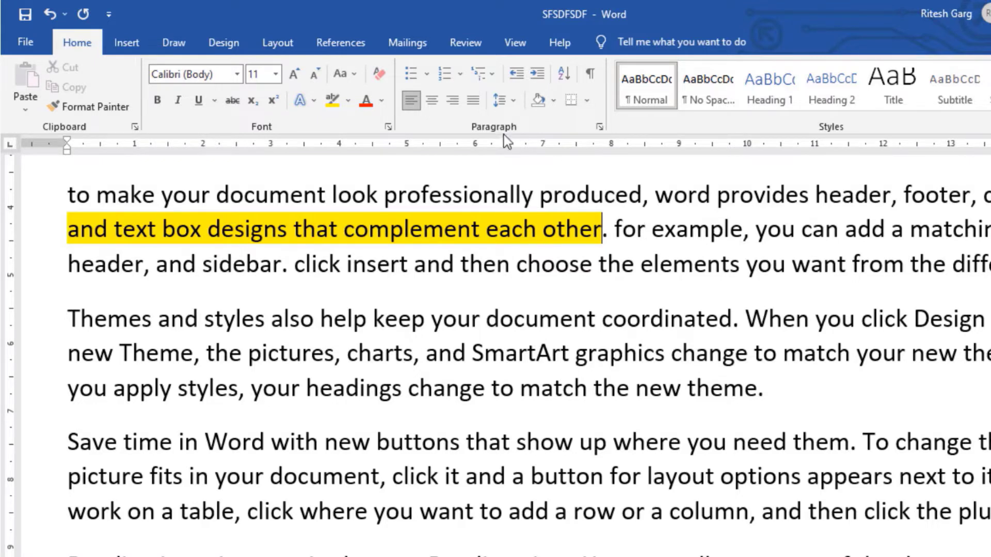
{"action": "left_click", "coordinate": [351, 104]}
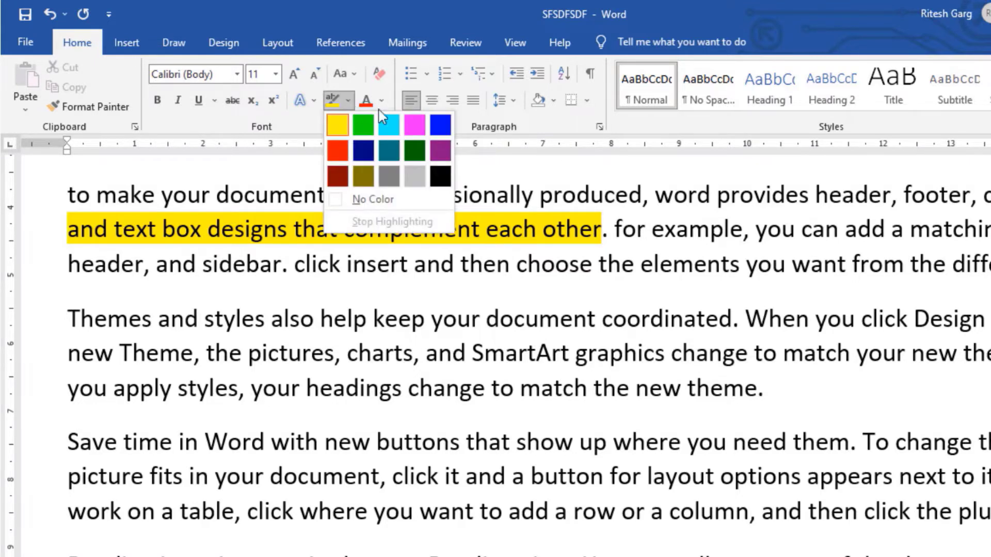
{"action": "left_click", "coordinate": [609, 283]}
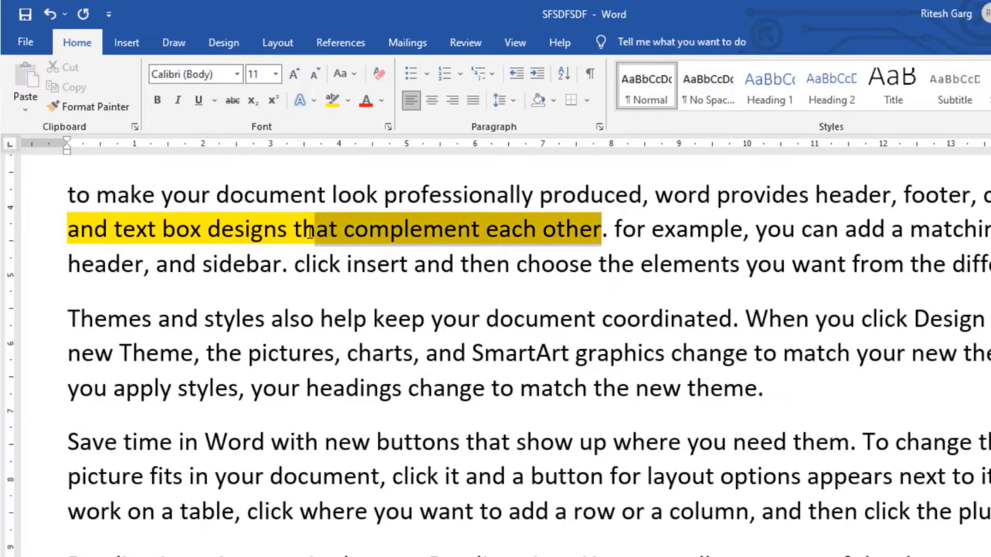
{"action": "left_click_drag", "start_coordinate": [602, 229], "coordinate": [67, 227]}
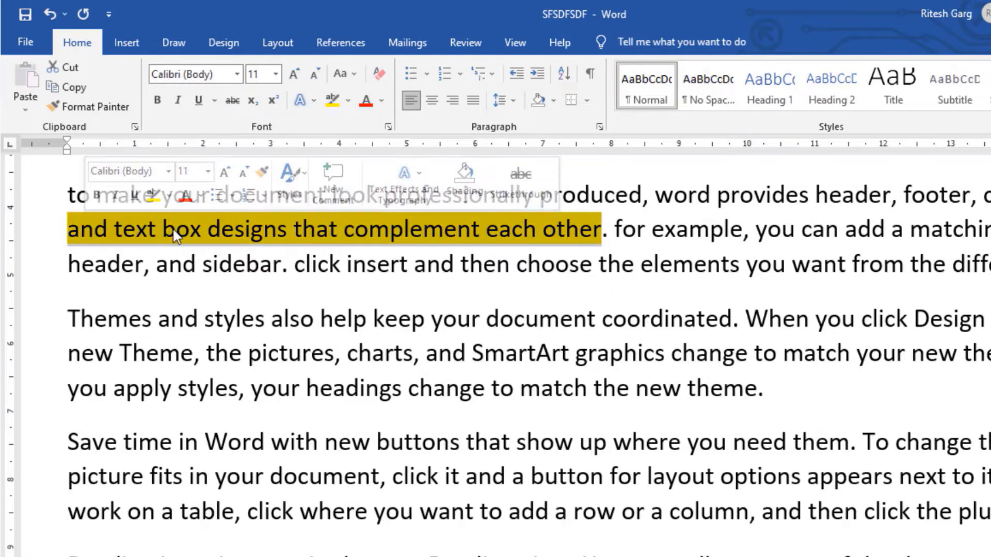
{"action": "left_click", "coordinate": [349, 101]}
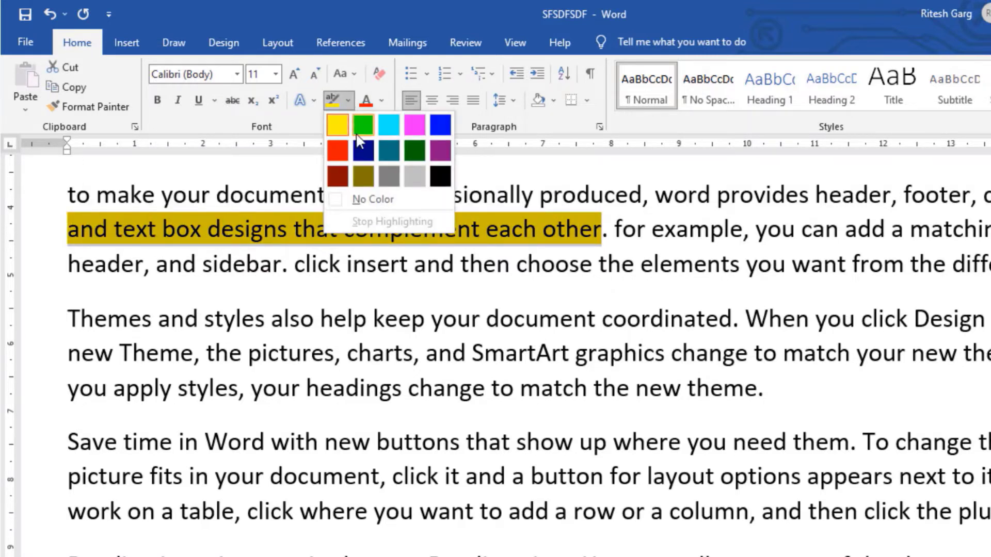
{"action": "left_click", "coordinate": [369, 199]}
{"action": "key", "text": "Left"}
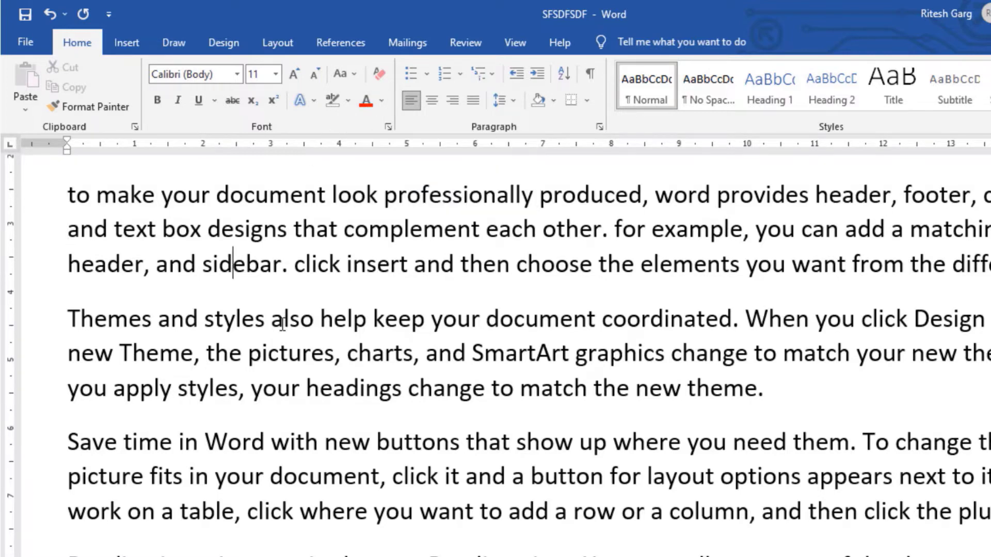
Colour the heading 'This is computer' a custom light blue via More Colors.
{"action": "scroll", "coordinate": [294, 337], "scroll_direction": "up", "scroll_amount": 3}
{"action": "scroll", "coordinate": [294, 337], "scroll_direction": "up", "scroll_amount": 3}
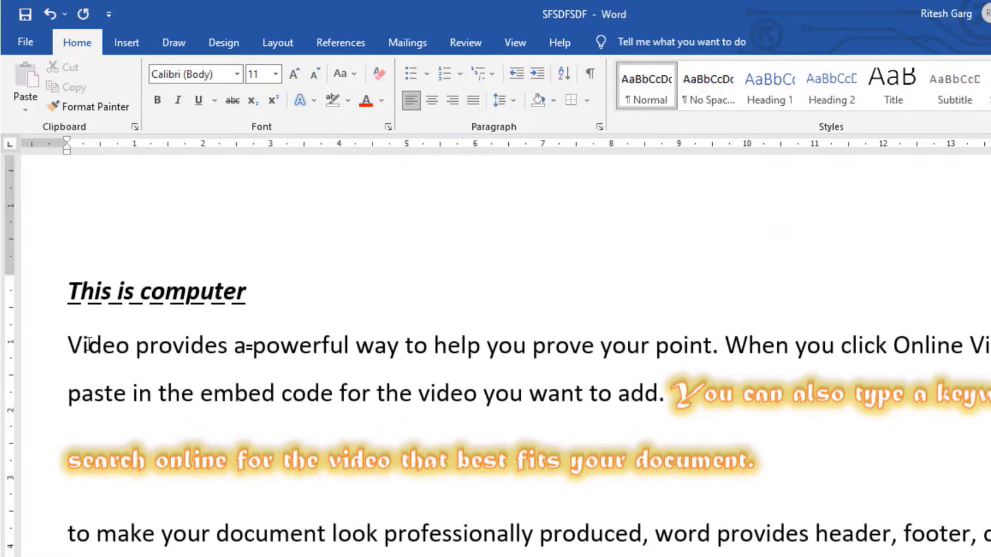
{"action": "left_click_drag", "start_coordinate": [77, 343], "coordinate": [652, 400]}
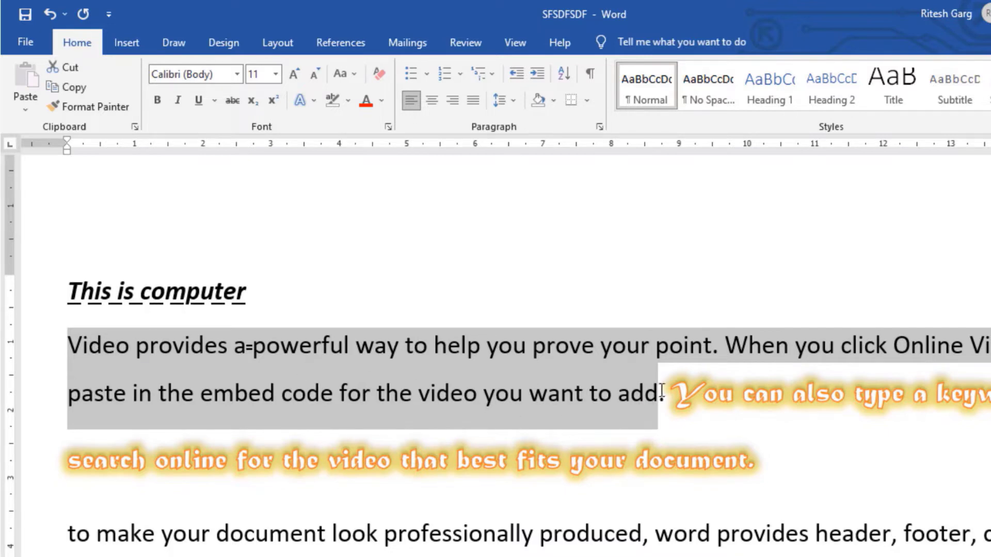
{"action": "left_click", "coordinate": [129, 348]}
{"action": "left_click_drag", "start_coordinate": [104, 305], "coordinate": [246, 321]}
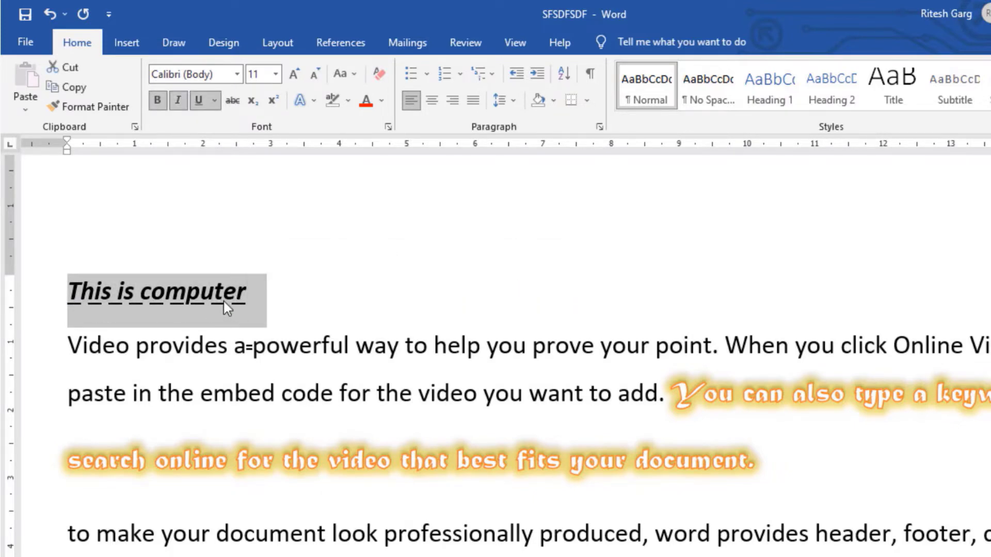
{"action": "left_click", "coordinate": [380, 106]}
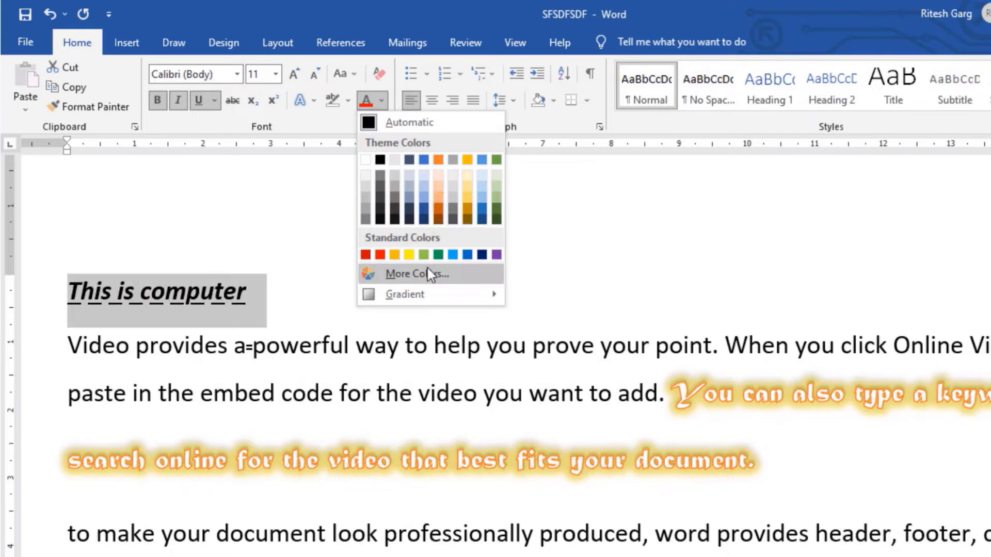
{"action": "left_click", "coordinate": [414, 274]}
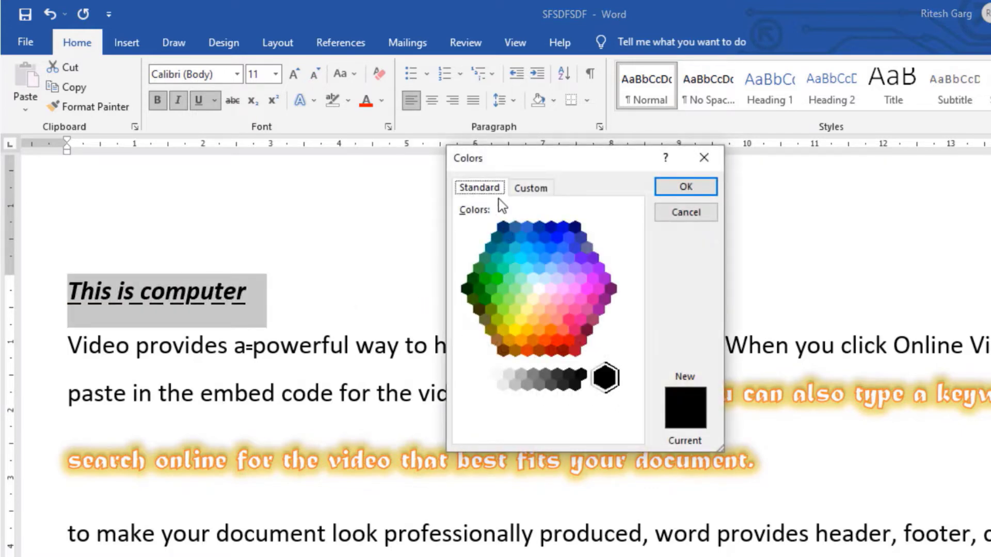
{"action": "left_click_drag", "start_coordinate": [518, 160], "coordinate": [509, 123]}
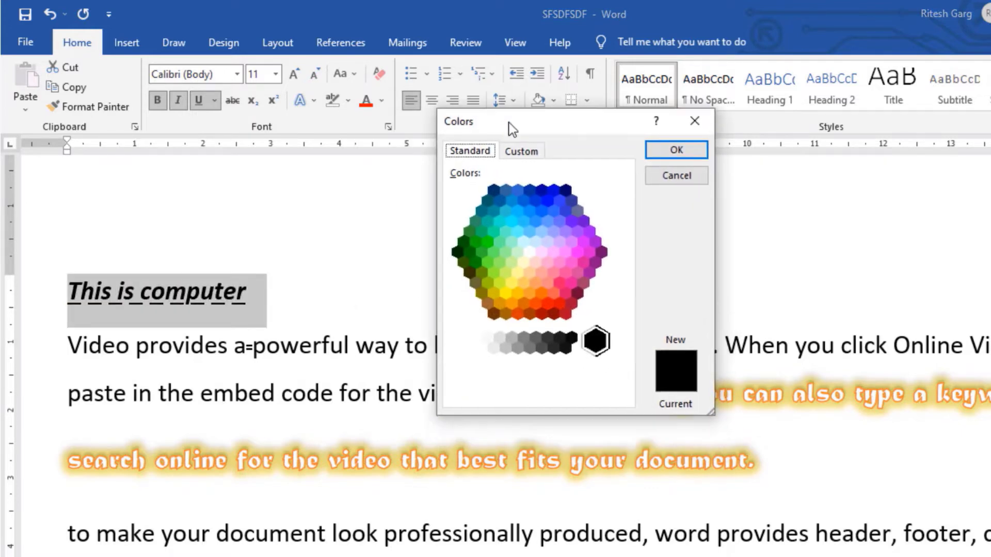
{"action": "left_click", "coordinate": [535, 261]}
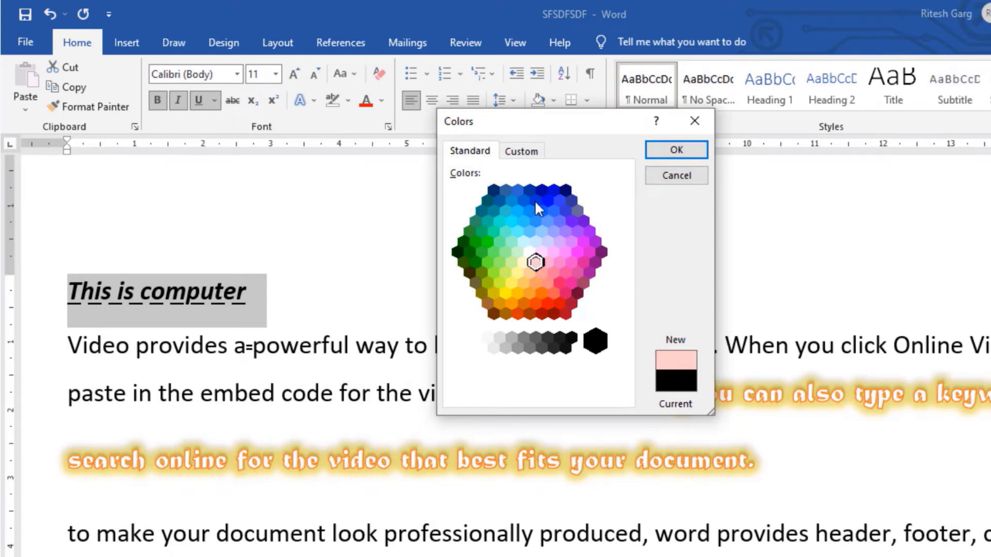
{"action": "left_click", "coordinate": [518, 155]}
{"action": "mouse_move", "coordinate": [530, 216]}
{"action": "left_mouse_down"}
{"action": "mouse_move", "coordinate": [557, 205]}
{"action": "mouse_move", "coordinate": [544, 185]}
{"action": "mouse_move", "coordinate": [539, 222]}
{"action": "left_mouse_up"}
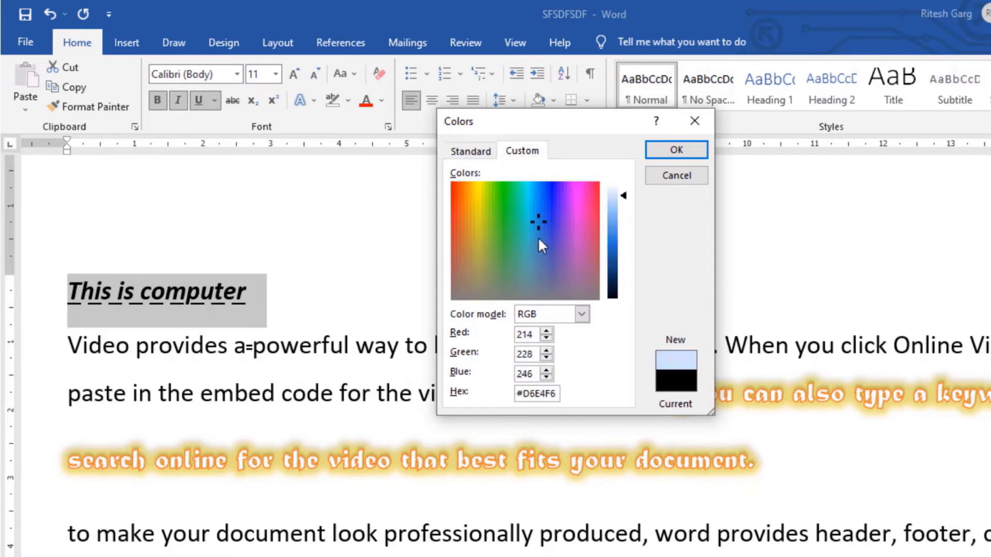
{"action": "left_click", "coordinate": [677, 150]}
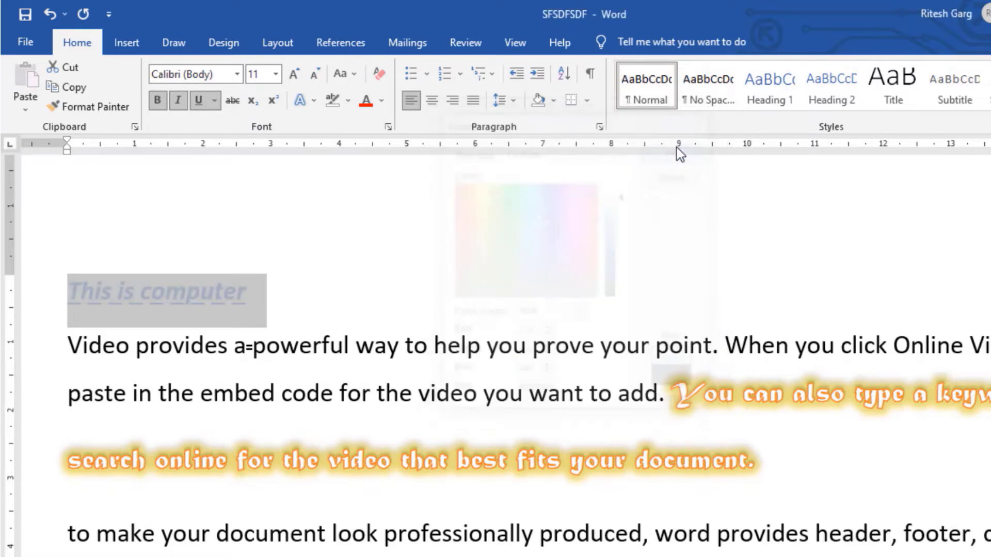
Change the heading's font colour to orange.
{"action": "left_click", "coordinate": [382, 101]}
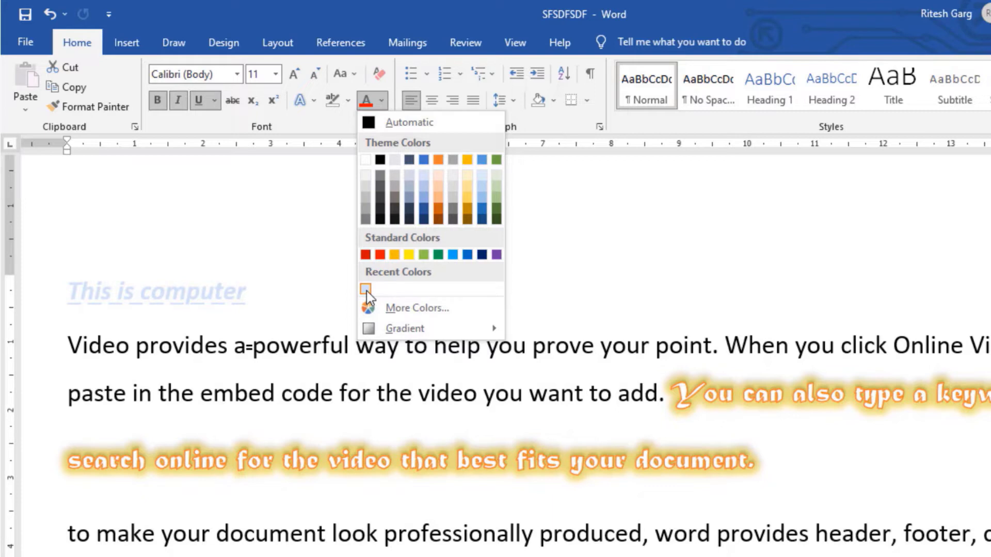
{"action": "left_click", "coordinate": [436, 206]}
{"action": "left_click", "coordinate": [216, 251]}
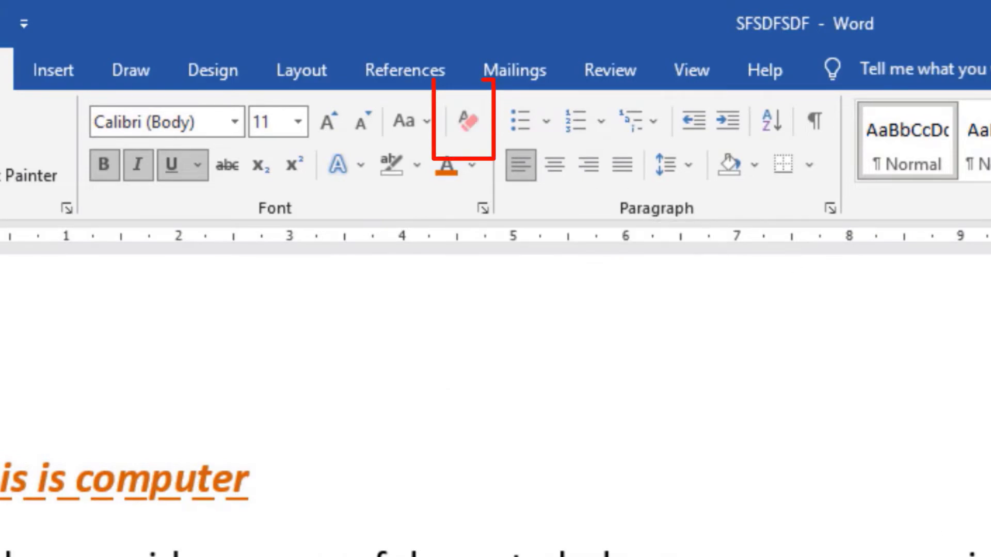
{"action": "scroll", "coordinate": [983, 265], "scroll_direction": "down", "scroll_amount": 2}
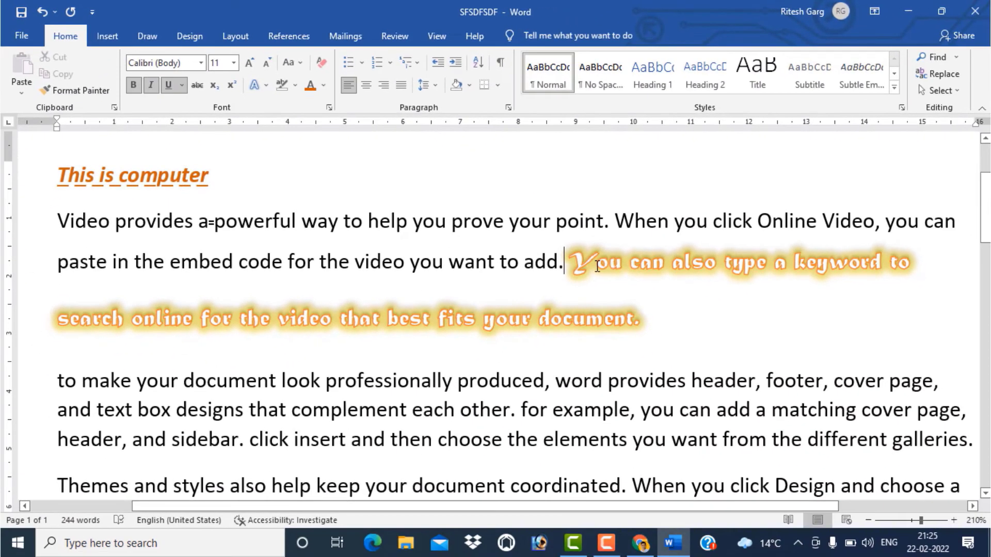
{"action": "left_click_drag", "start_coordinate": [566, 264], "coordinate": [669, 324]}
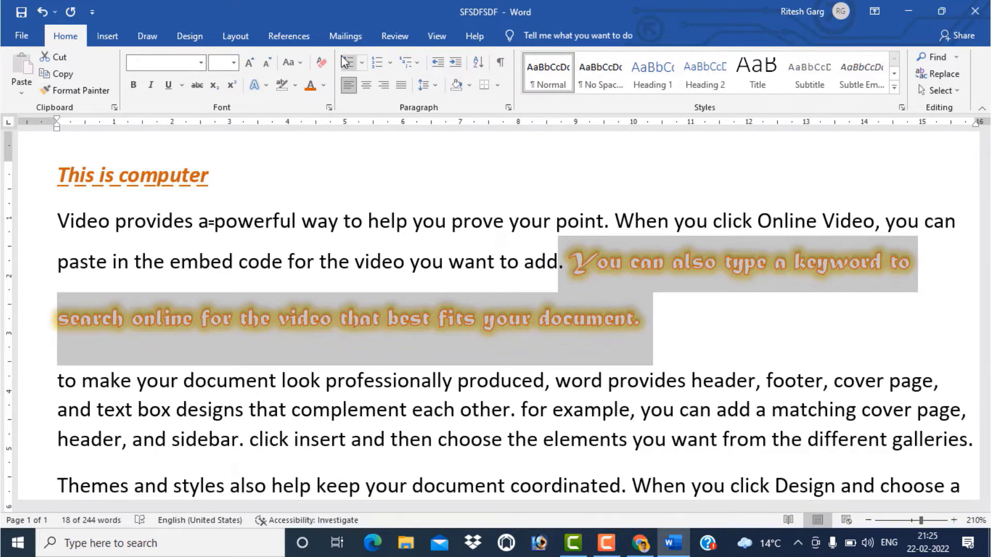
{"action": "left_click", "coordinate": [320, 60]}
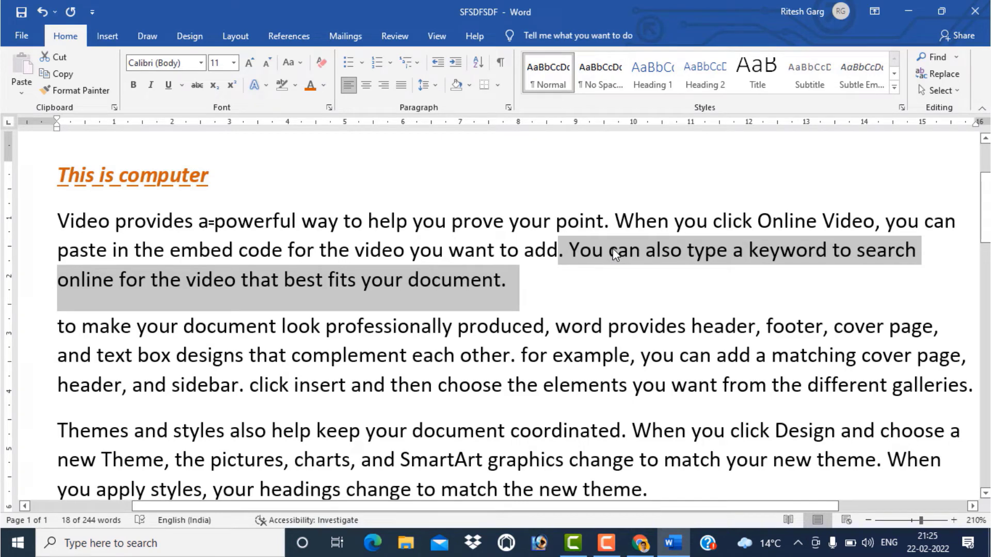
{"action": "key", "text": "ctrl+z"}
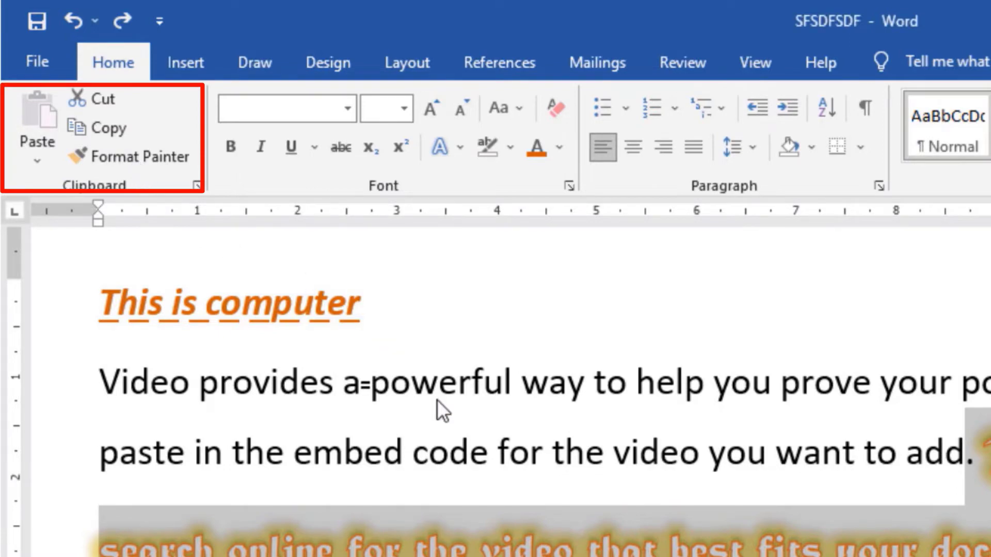
Copy the H2SO2 line and paste it on a new line below 22.
{"action": "scroll", "coordinate": [649, 496], "scroll_direction": "up", "scroll_amount": 3}
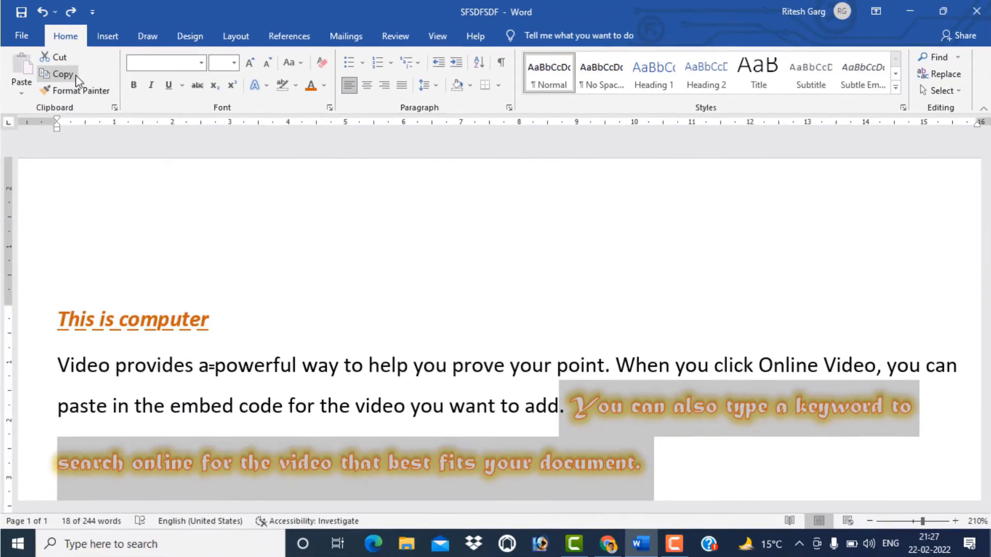
{"action": "scroll", "coordinate": [392, 301], "scroll_direction": "down", "scroll_amount": 3}
{"action": "scroll", "coordinate": [393, 310], "scroll_direction": "down", "scroll_amount": 4}
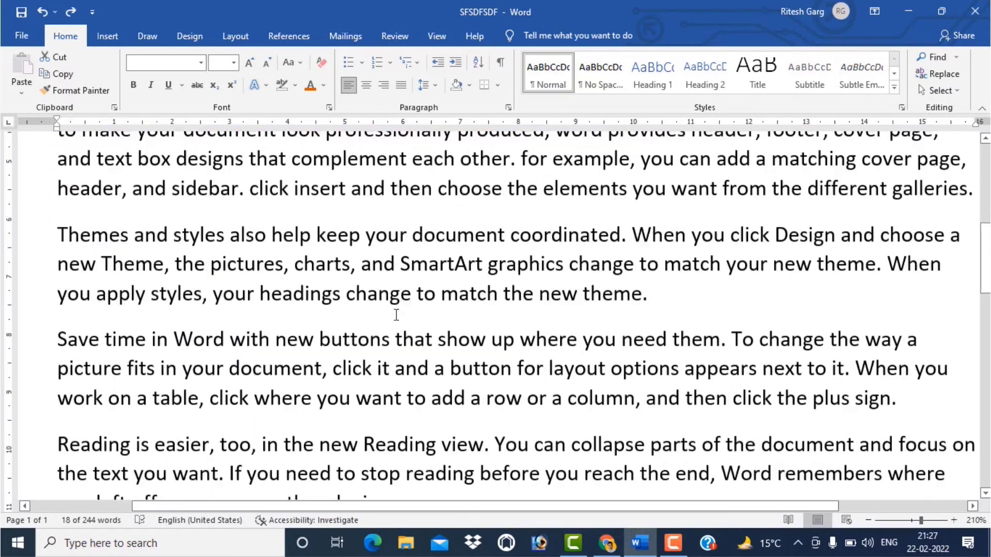
{"action": "scroll", "coordinate": [394, 310], "scroll_direction": "down", "scroll_amount": 3}
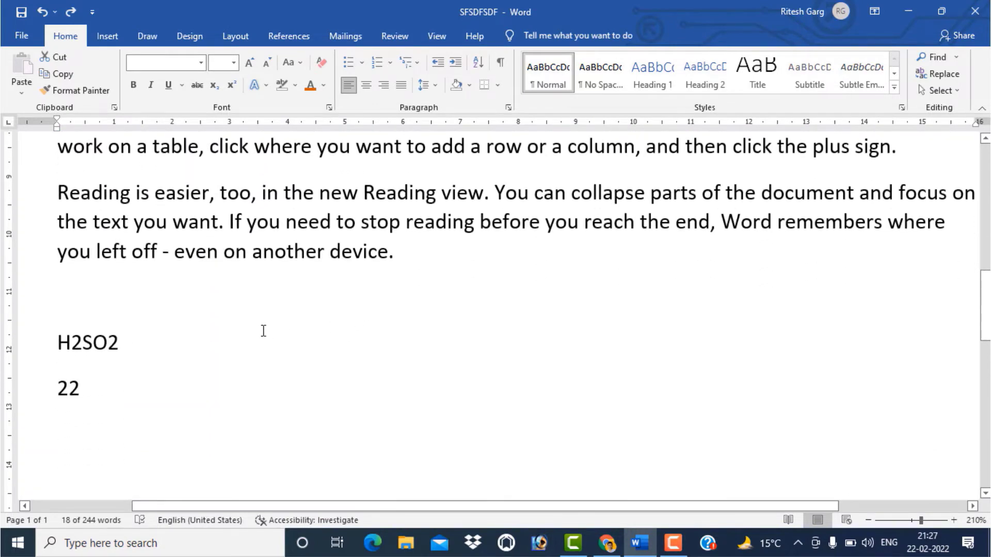
{"action": "scroll", "coordinate": [108, 322], "scroll_direction": "down", "scroll_amount": 2}
{"action": "scroll", "coordinate": [108, 322], "scroll_direction": "down", "scroll_amount": 1}
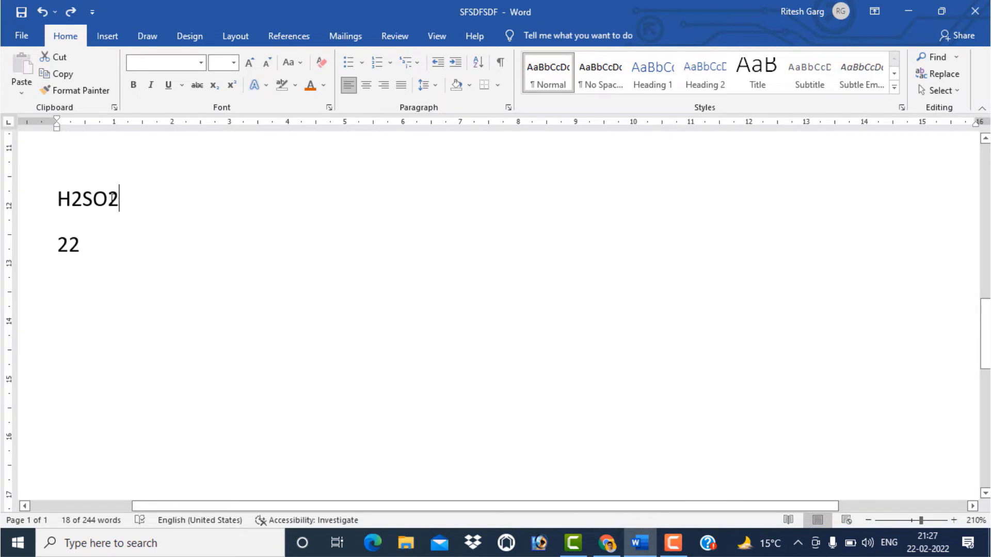
{"action": "left_click_drag", "start_coordinate": [126, 198], "coordinate": [58, 199]}
{"action": "key", "text": "ctrl+c"}
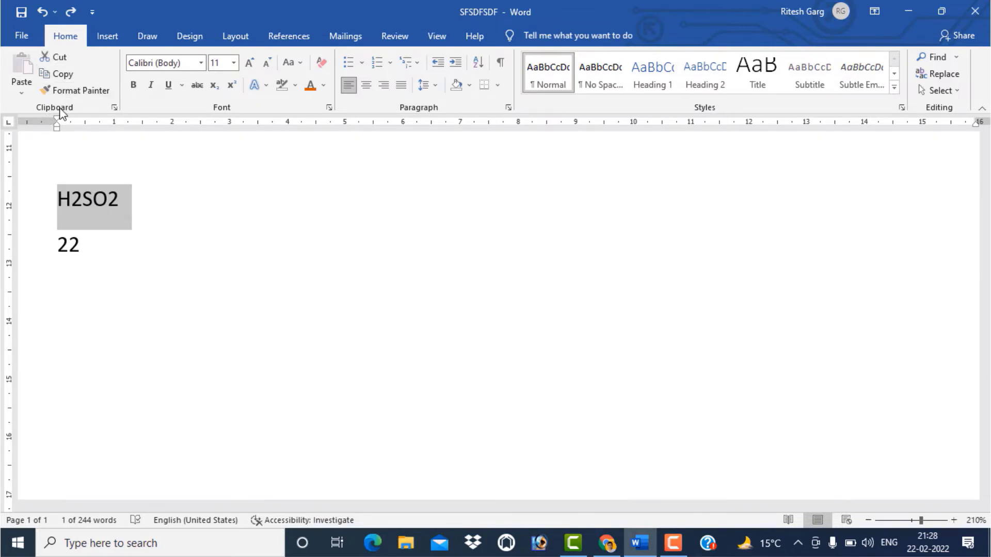
{"action": "left_click", "coordinate": [57, 79]}
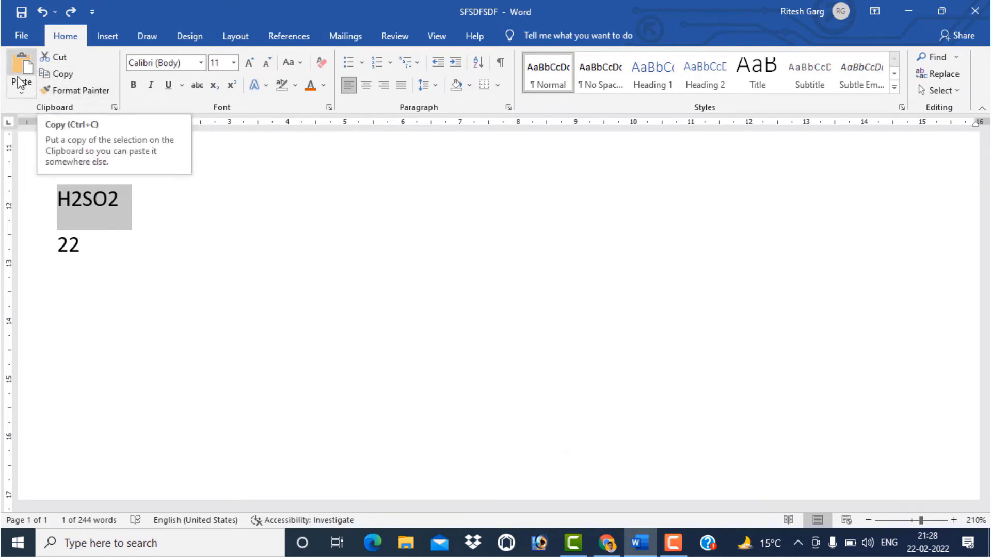
{"action": "left_click", "coordinate": [103, 241]}
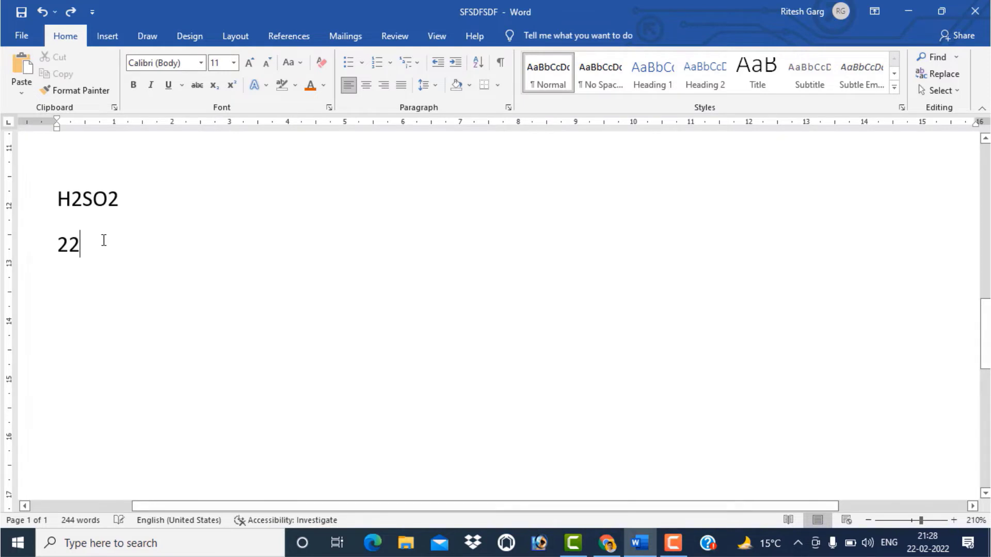
{"action": "key", "text": "Return"}
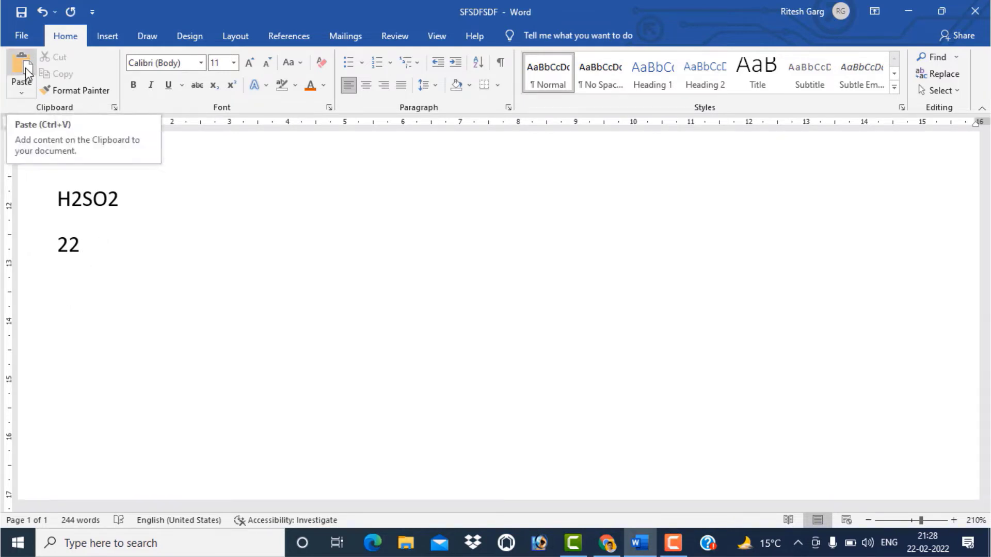
{"action": "key", "text": "ctrl+v"}
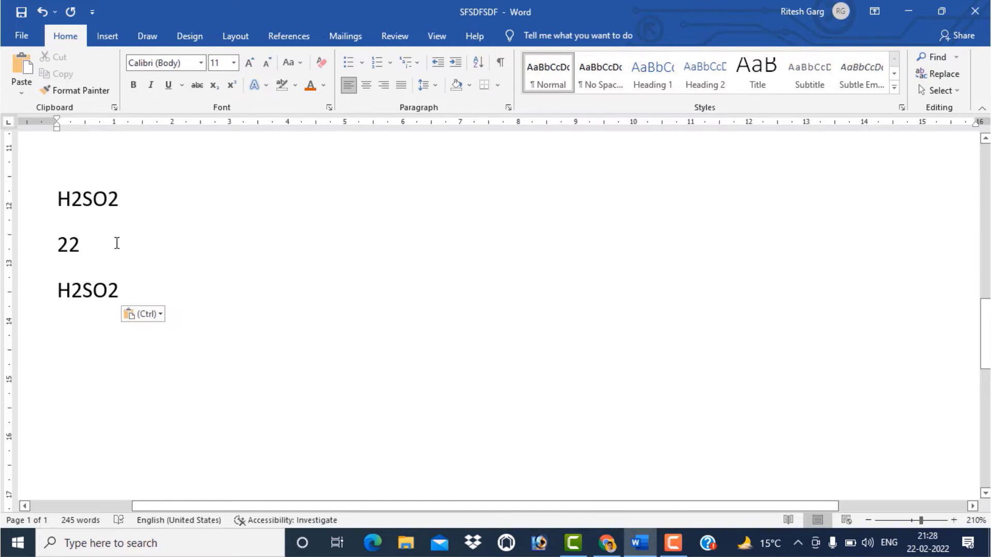
Cut 22 and paste it on a new line below the second H2SO2.
{"action": "left_click_drag", "start_coordinate": [111, 245], "coordinate": [64, 282]}
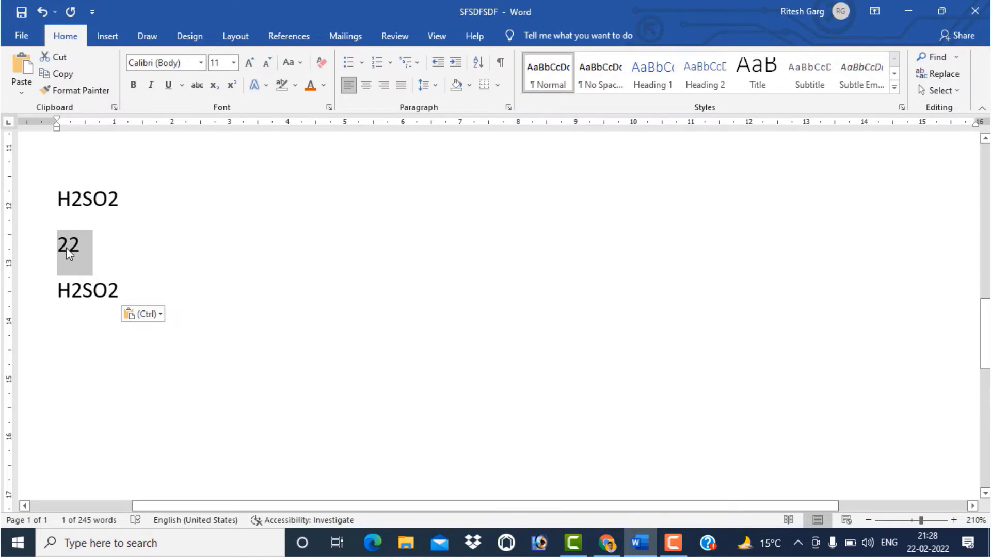
{"action": "left_click", "coordinate": [61, 58]}
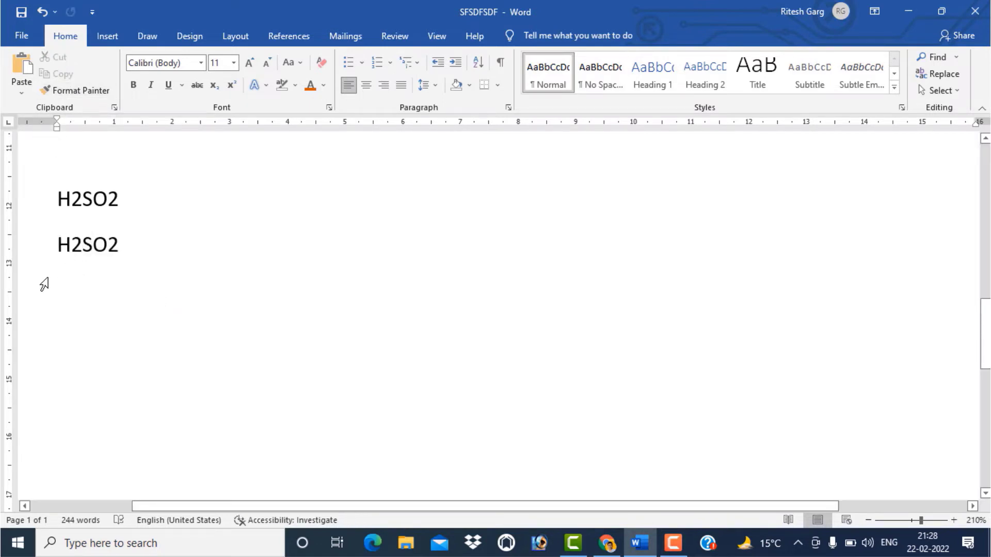
{"action": "left_click", "coordinate": [124, 251]}
{"action": "key", "text": "Return"}
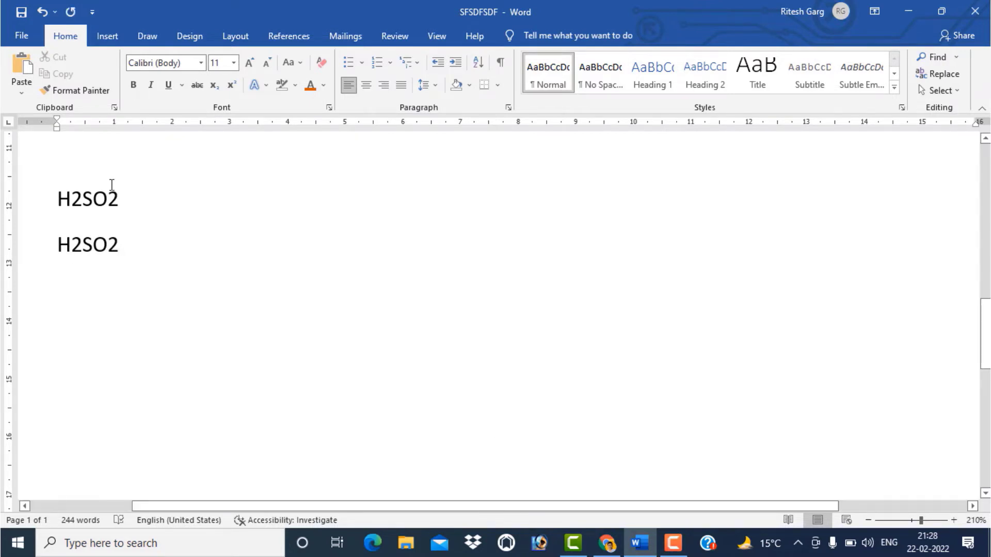
{"action": "left_click", "coordinate": [20, 70]}
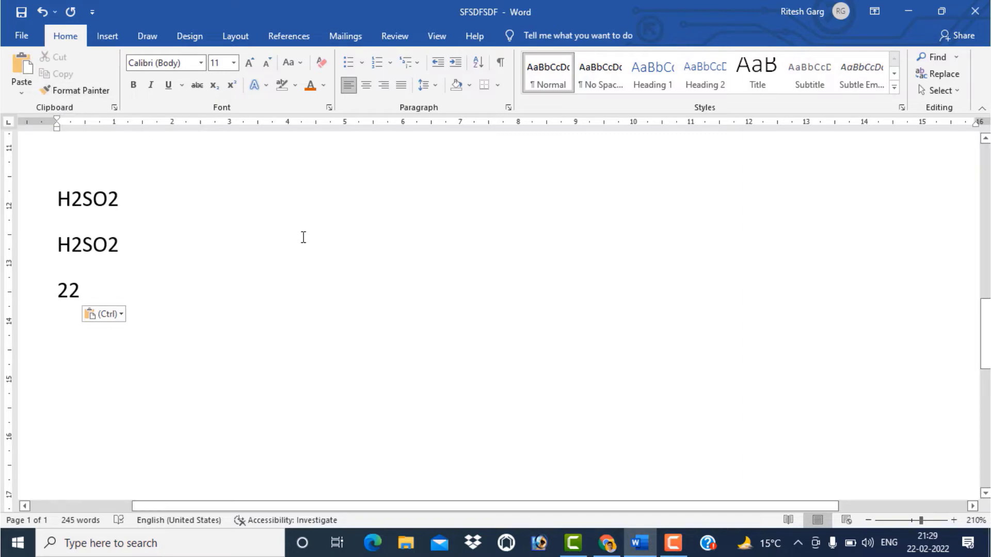
{"action": "scroll", "coordinate": [303, 236], "scroll_direction": "up", "scroll_amount": 3}
{"action": "scroll", "coordinate": [547, 270], "scroll_direction": "up", "scroll_amount": 5}
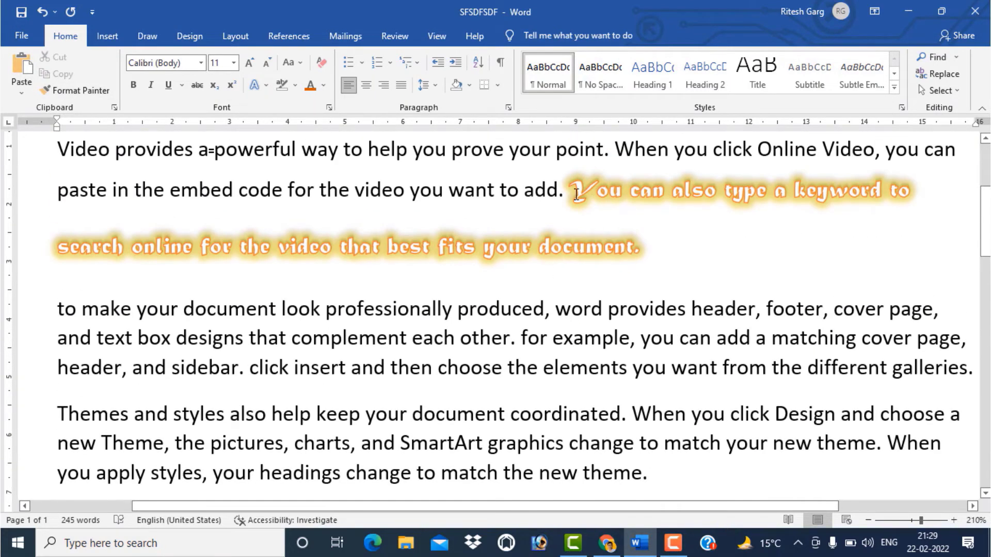
{"action": "left_click_drag", "start_coordinate": [572, 193], "coordinate": [659, 247]}
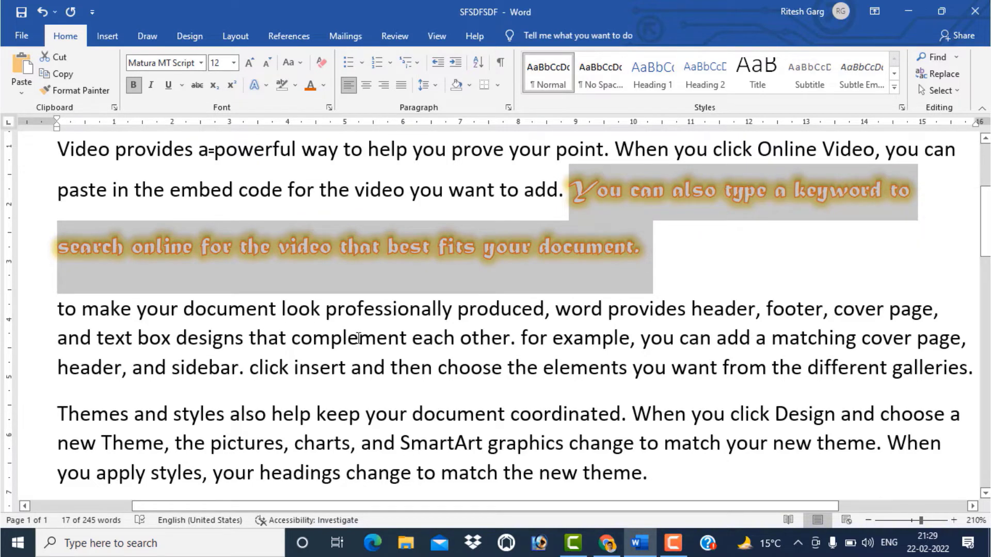
{"action": "scroll", "coordinate": [362, 330], "scroll_direction": "up", "scroll_amount": 2}
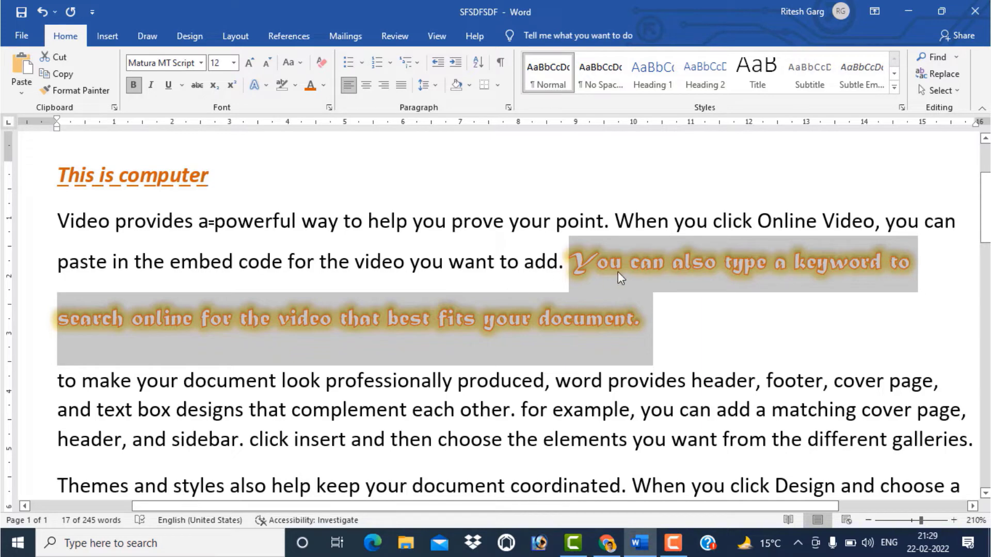
{"action": "left_click_drag", "start_coordinate": [251, 179], "coordinate": [56, 178]}
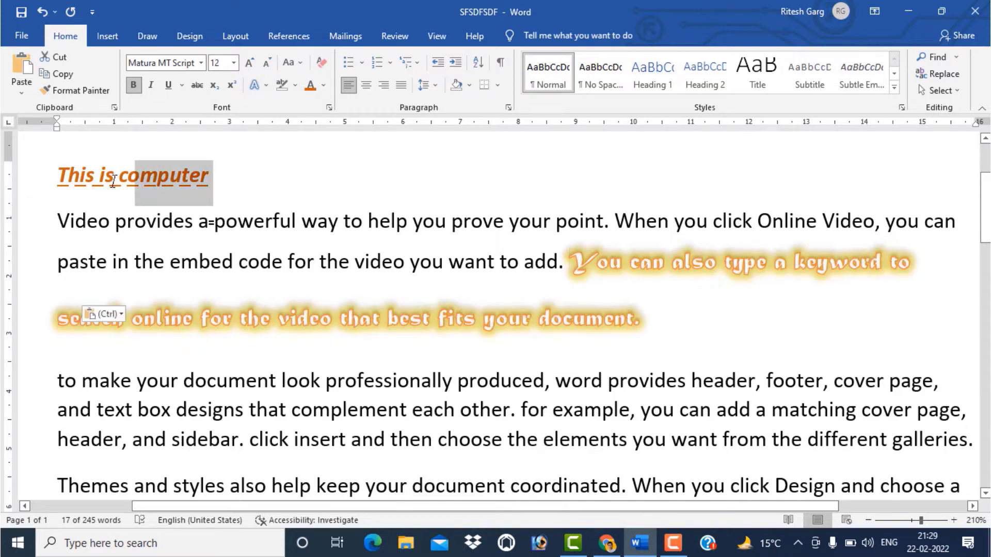
{"action": "left_click", "coordinate": [615, 304]}
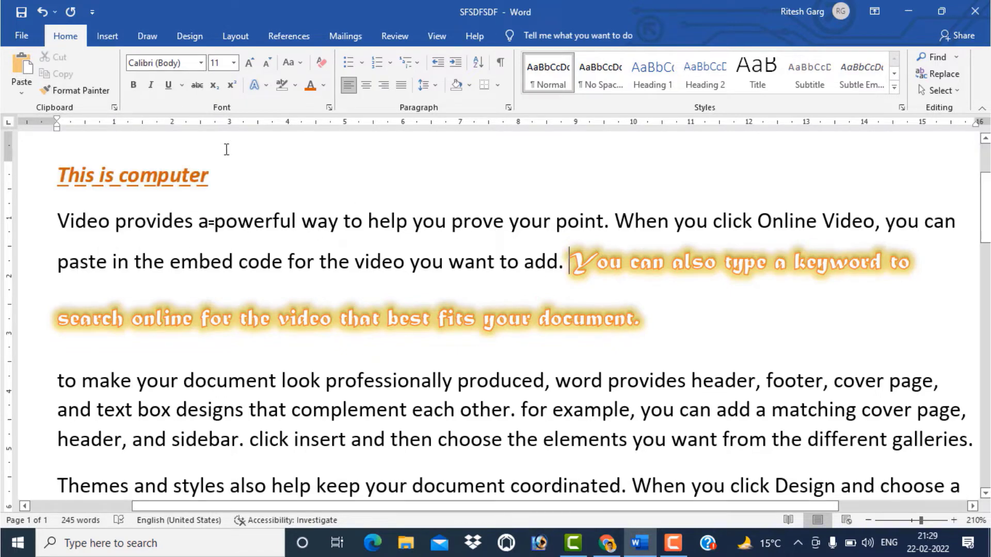
{"action": "left_click_drag", "start_coordinate": [581, 270], "coordinate": [651, 318]}
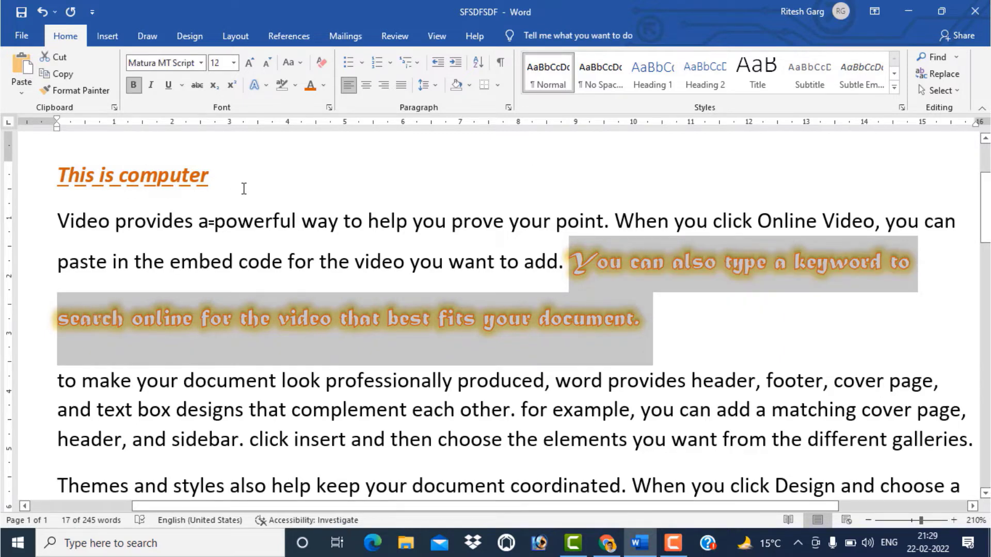
{"action": "left_click_drag", "start_coordinate": [216, 178], "coordinate": [38, 190]}
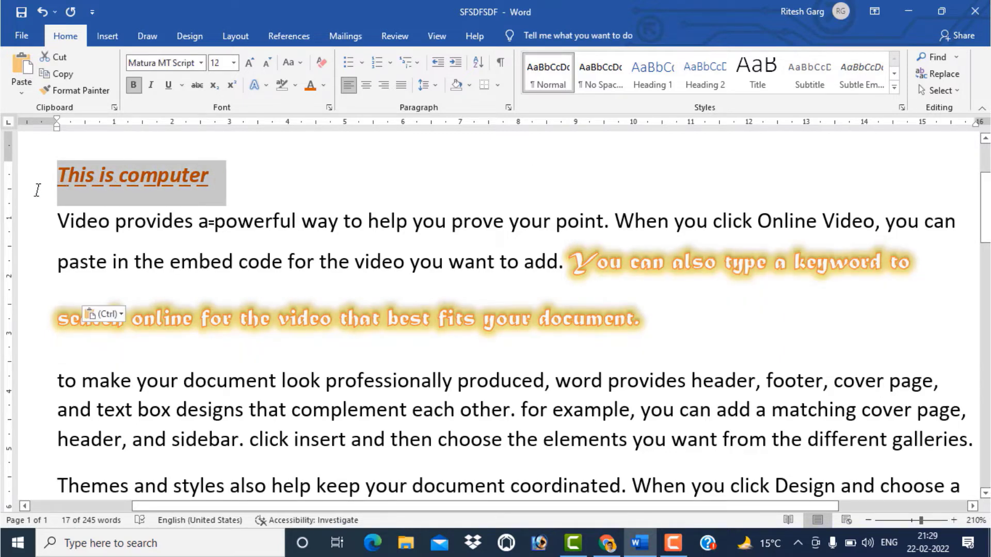
{"action": "left_click", "coordinate": [568, 268]}
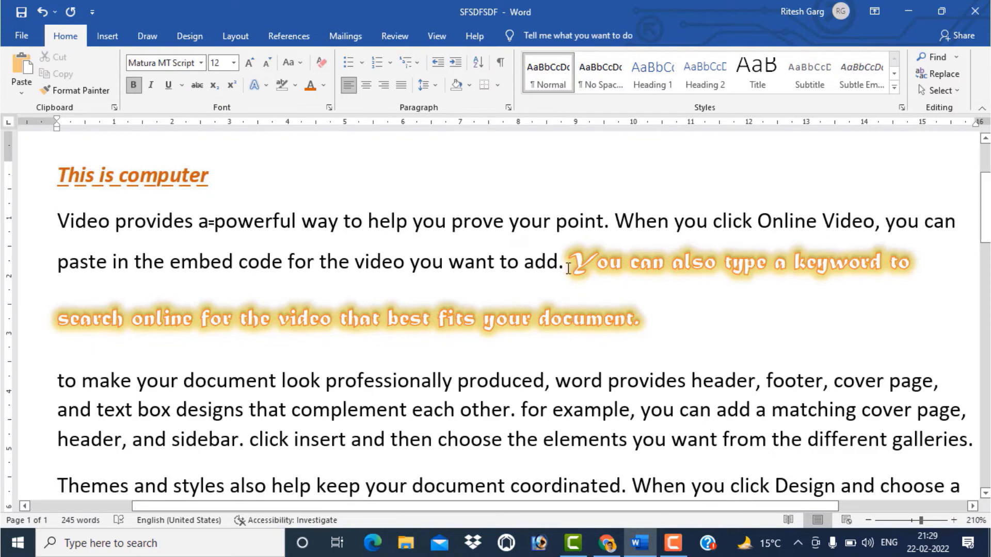
{"action": "mouse_move", "coordinate": [568, 268]}
{"action": "left_mouse_down"}
{"action": "mouse_move", "coordinate": [634, 296]}
{"action": "mouse_move", "coordinate": [645, 318]}
{"action": "left_mouse_up"}
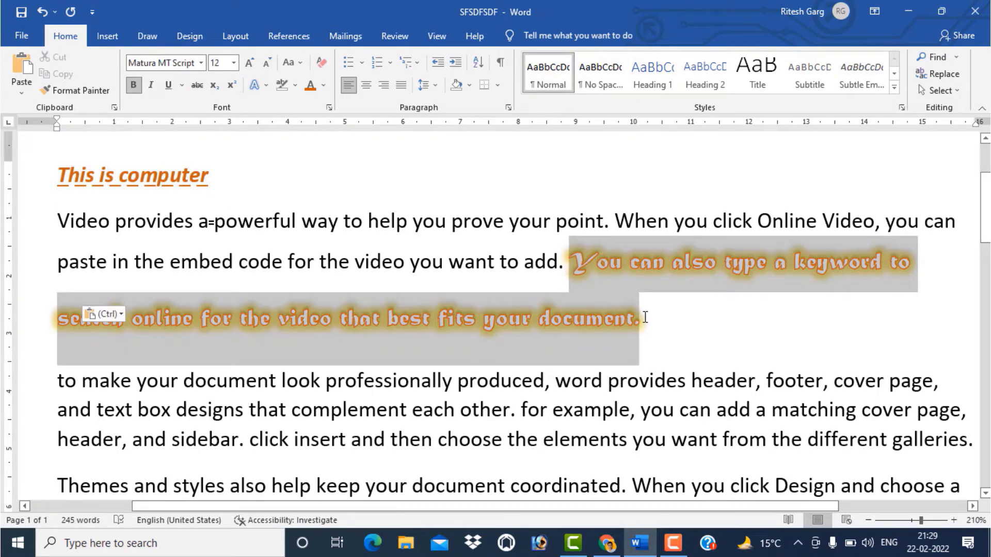
Format-paint the glowing orange Matura MT Script look onto 'This is computer', then reselect it.
{"action": "left_click", "coordinate": [81, 94]}
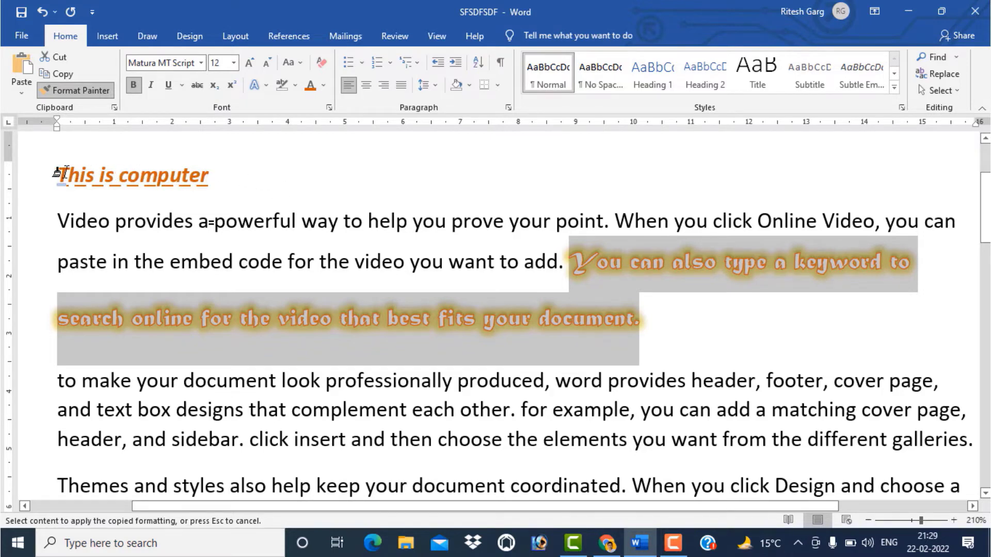
{"action": "left_click_drag", "start_coordinate": [56, 176], "coordinate": [209, 178]}
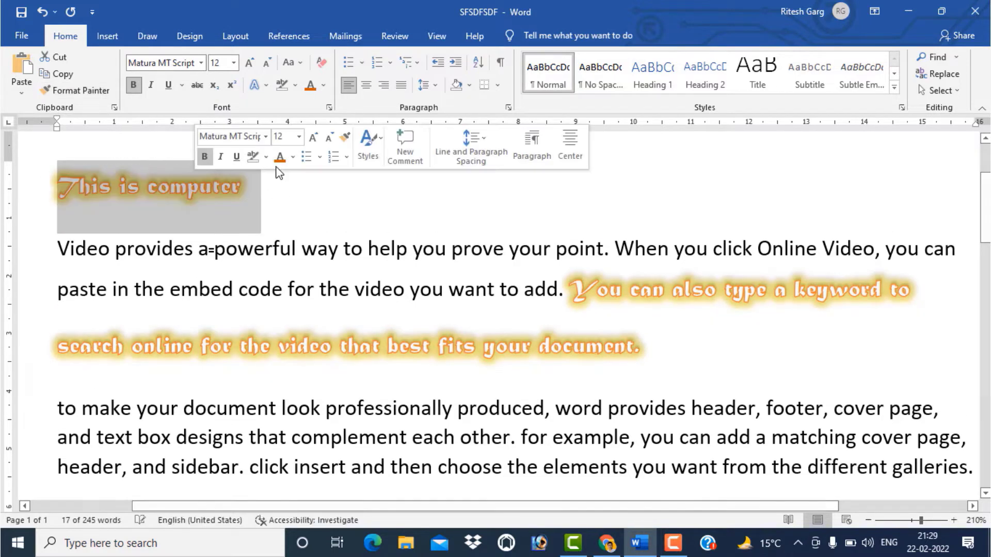
{"action": "left_click", "coordinate": [188, 190]}
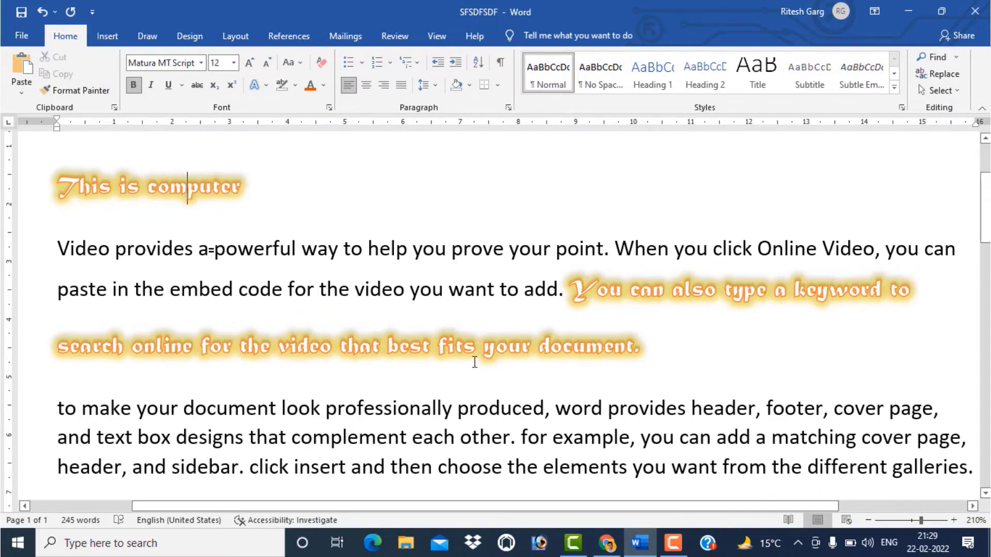
{"action": "scroll", "coordinate": [476, 361], "scroll_direction": "down", "scroll_amount": 3}
{"action": "scroll", "coordinate": [484, 364], "scroll_direction": "down", "scroll_amount": 1}
{"action": "scroll", "coordinate": [499, 327], "scroll_direction": "up", "scroll_amount": 2}
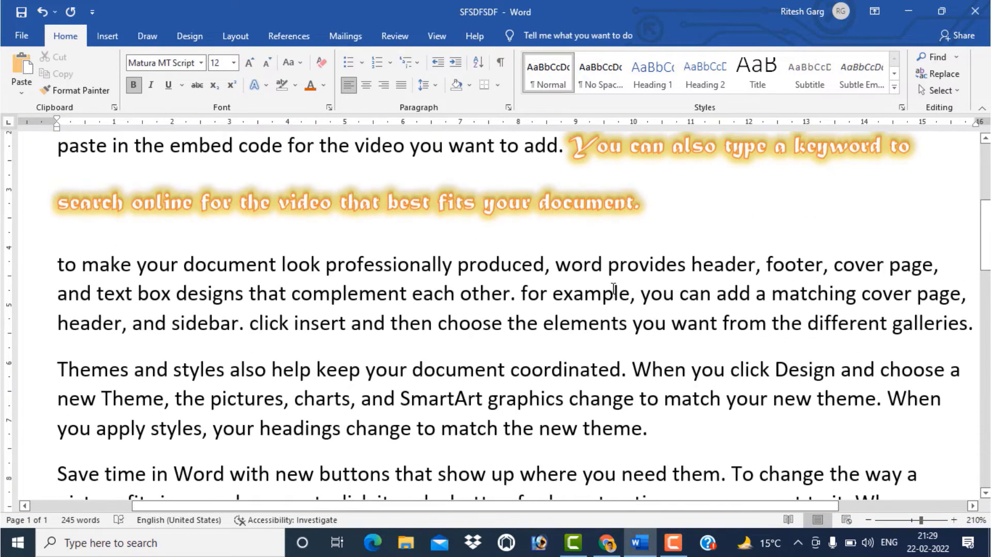
{"action": "scroll", "coordinate": [510, 270], "scroll_direction": "up", "scroll_amount": 2}
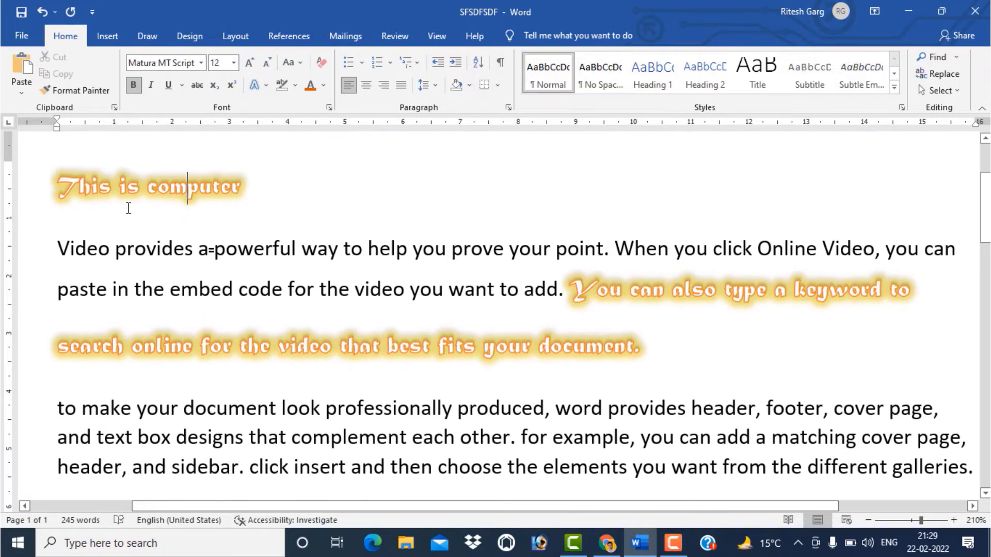
{"action": "left_click_drag", "start_coordinate": [52, 190], "coordinate": [221, 194]}
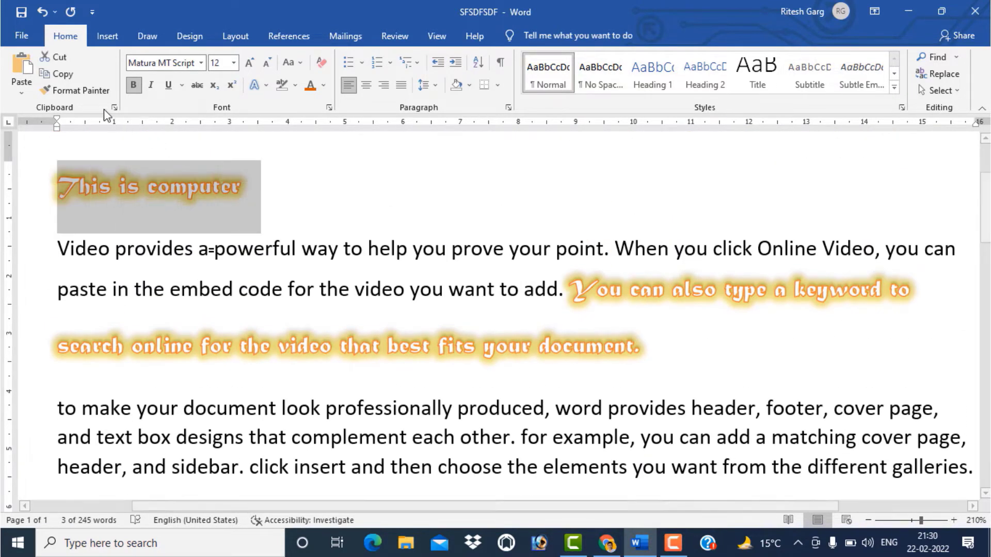
Format-paint the glow onto the Video provides paragraph, 'to make your', 'professionally produced', 'provides header'.
{"action": "left_click", "coordinate": [70, 91]}
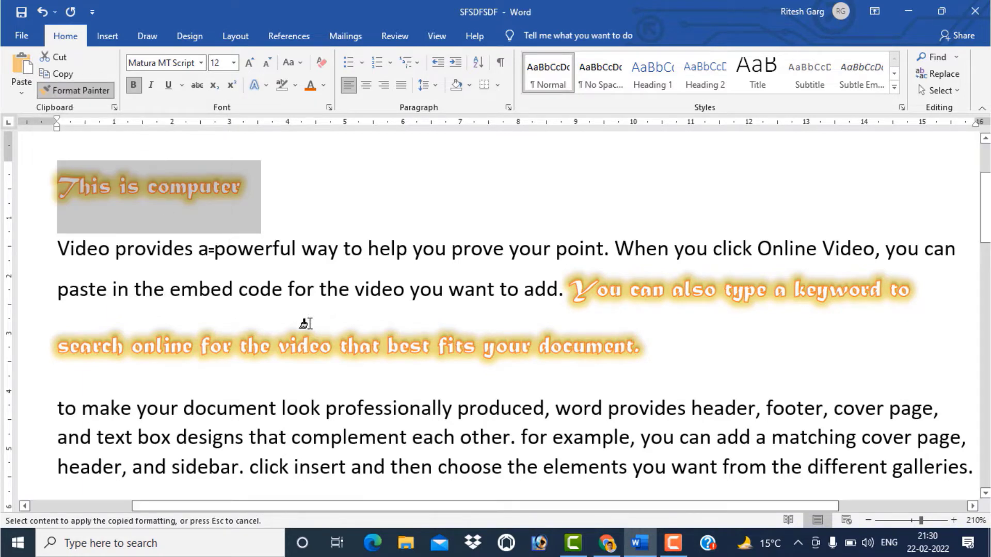
{"action": "scroll", "coordinate": [136, 331], "scroll_direction": "down", "scroll_amount": 2}
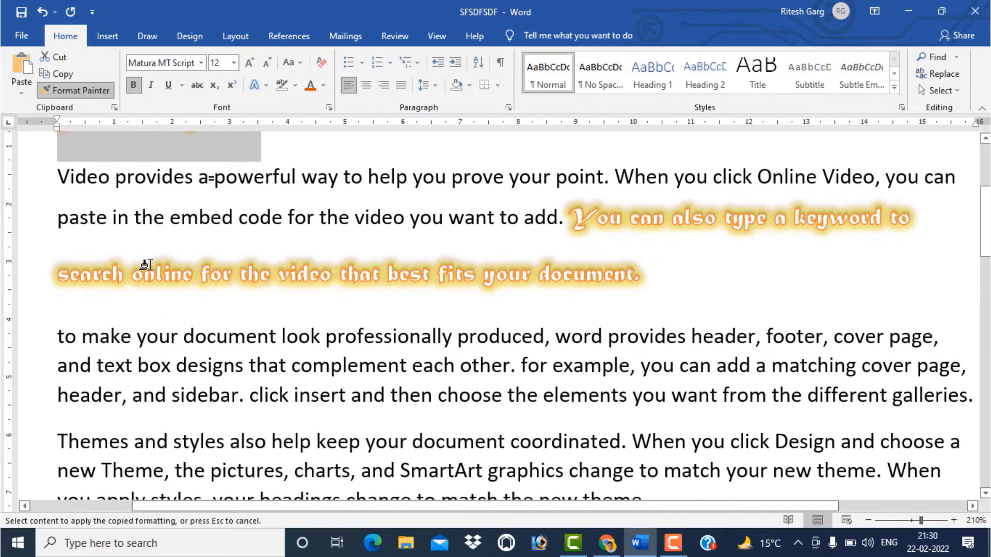
{"action": "left_click_drag", "start_coordinate": [59, 177], "coordinate": [559, 222]}
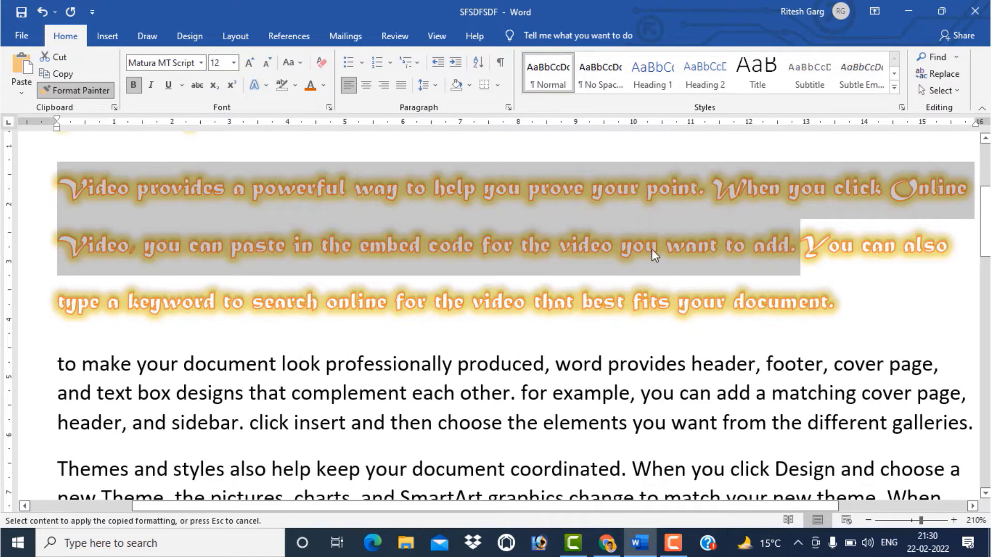
{"action": "left_click_drag", "start_coordinate": [56, 364], "coordinate": [196, 368]}
{"action": "left_click_drag", "start_coordinate": [467, 377], "coordinate": [559, 376]}
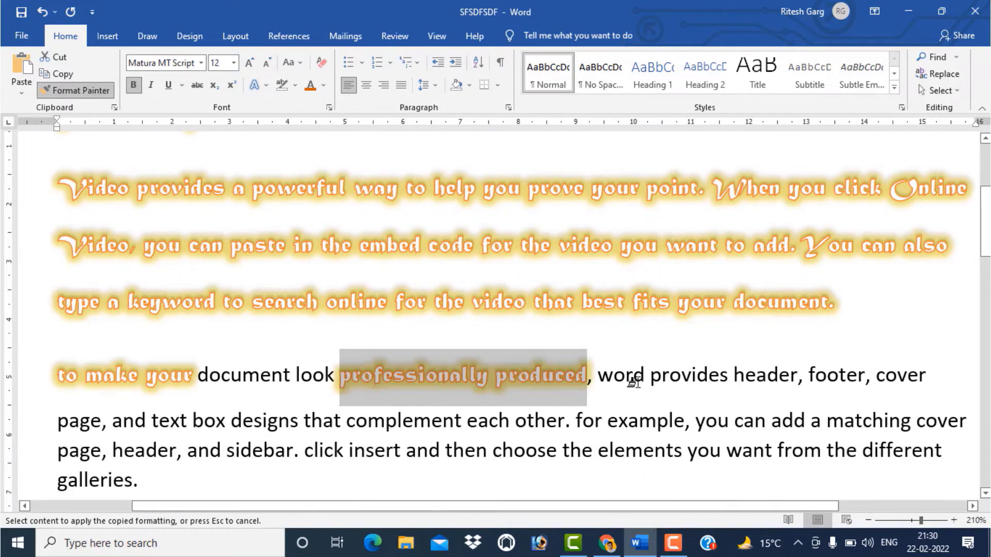
{"action": "left_click_drag", "start_coordinate": [652, 377], "coordinate": [809, 377]}
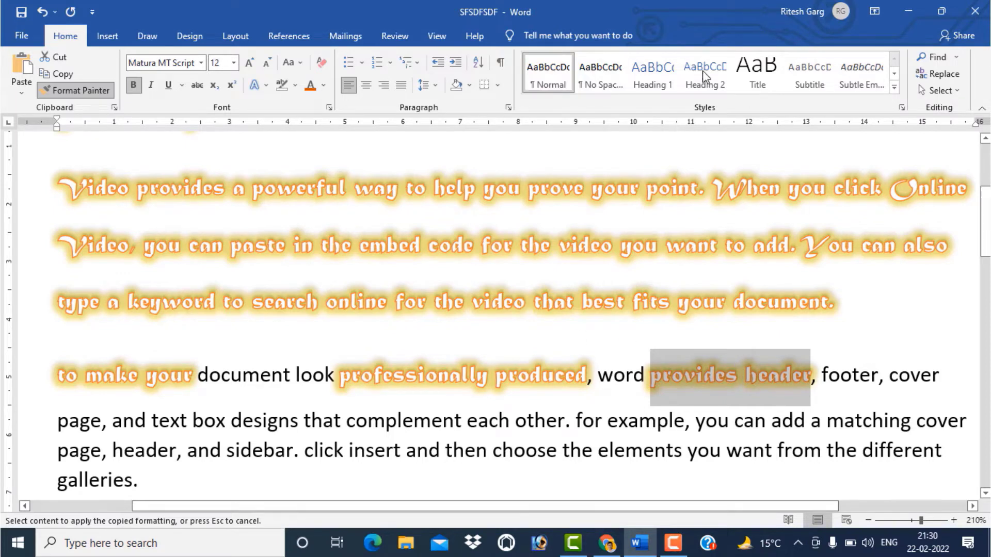
{"action": "left_click", "coordinate": [77, 91]}
{"action": "left_click", "coordinate": [454, 343]}
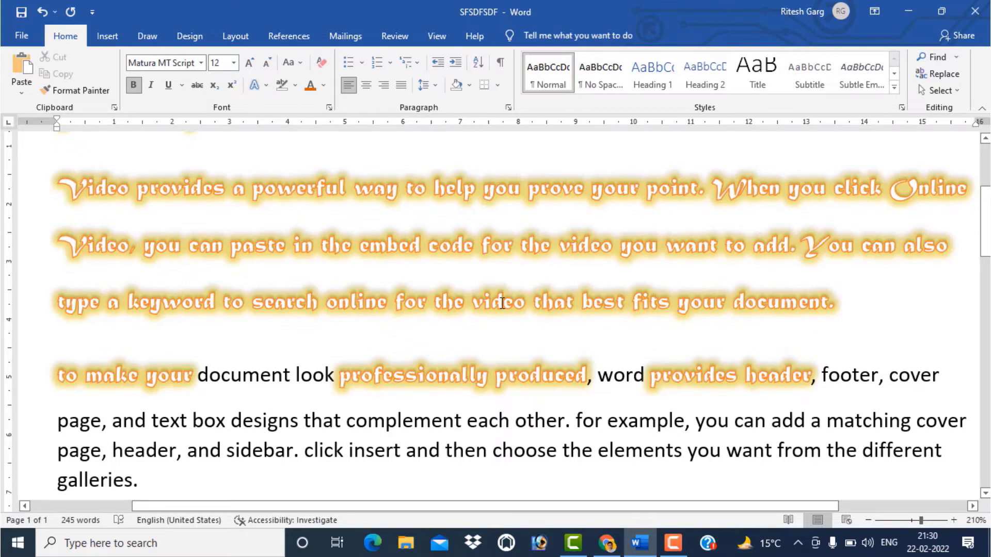
{"action": "scroll", "coordinate": [535, 324], "scroll_direction": "down", "scroll_amount": 2}
{"action": "scroll", "coordinate": [449, 339], "scroll_direction": "down", "scroll_amount": 3}
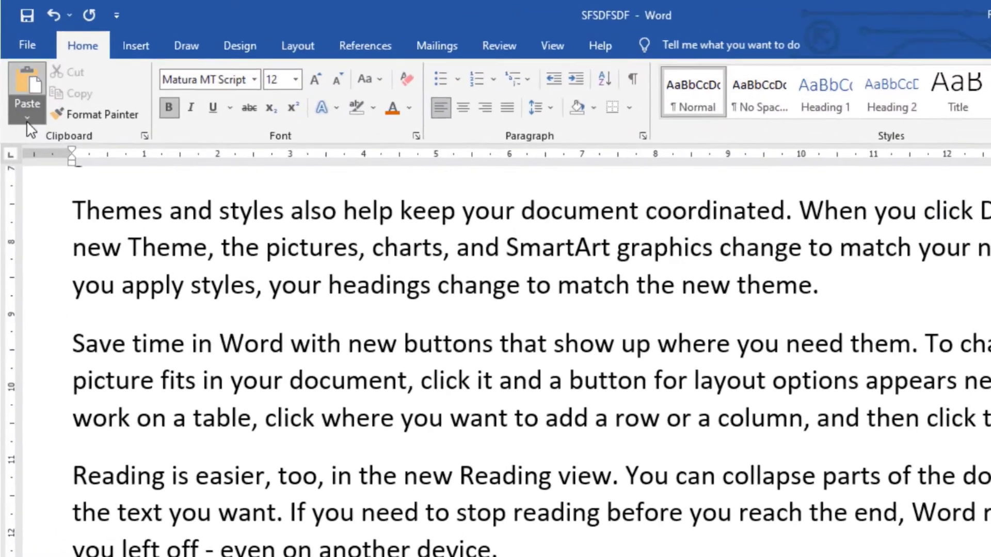
{"action": "left_click", "coordinate": [21, 94]}
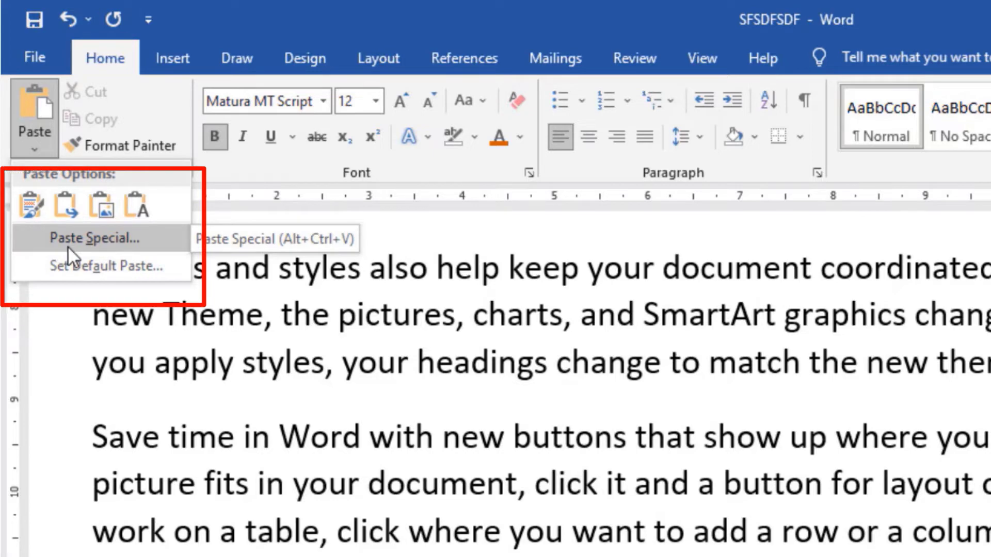
{"action": "left_click", "coordinate": [233, 246]}
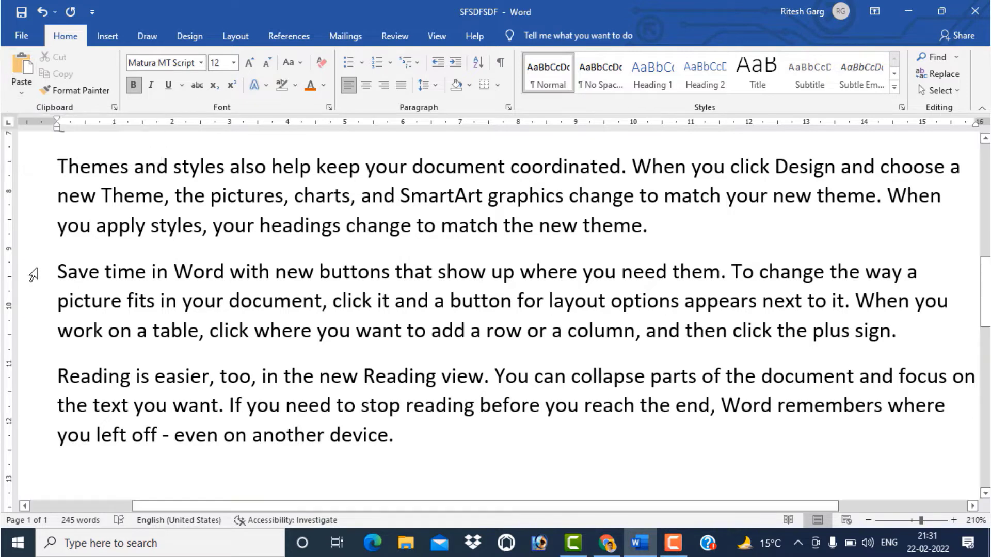
{"action": "scroll", "coordinate": [54, 271], "scroll_direction": "up", "scroll_amount": 3}
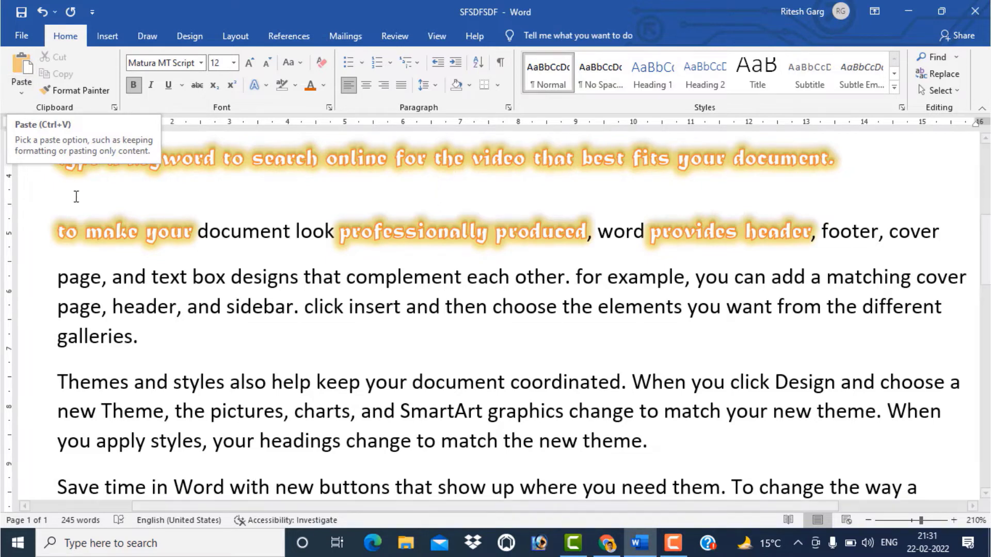
{"action": "scroll", "coordinate": [148, 241], "scroll_direction": "down", "scroll_amount": 3}
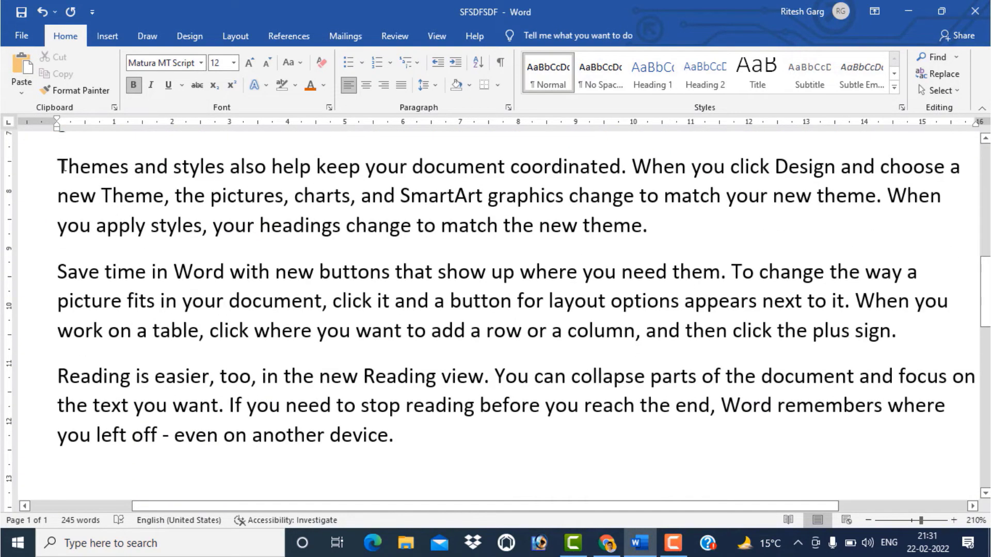
Make the Themes and styles paragraph bold, italic and dark orange.
{"action": "left_click_drag", "start_coordinate": [67, 169], "coordinate": [661, 222]}
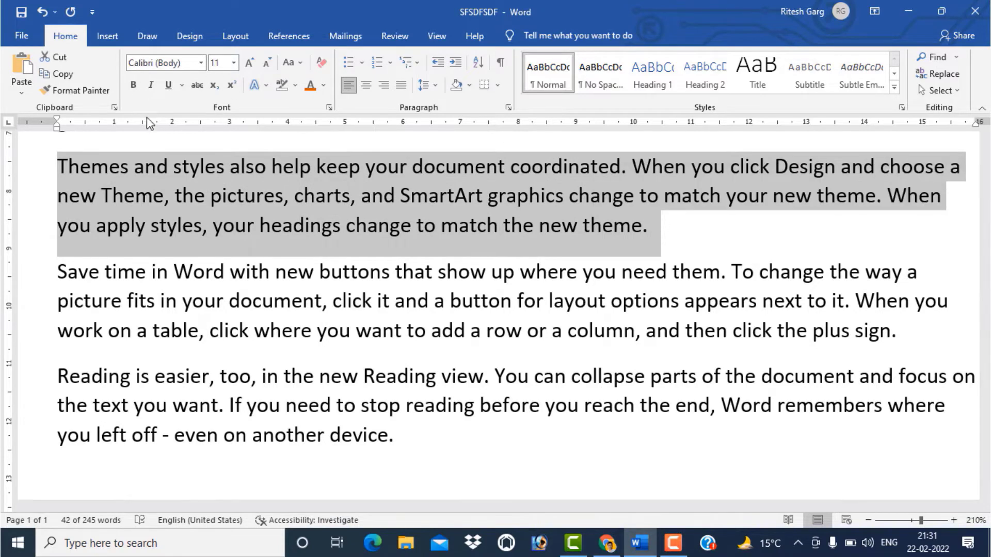
{"action": "left_click", "coordinate": [136, 85]}
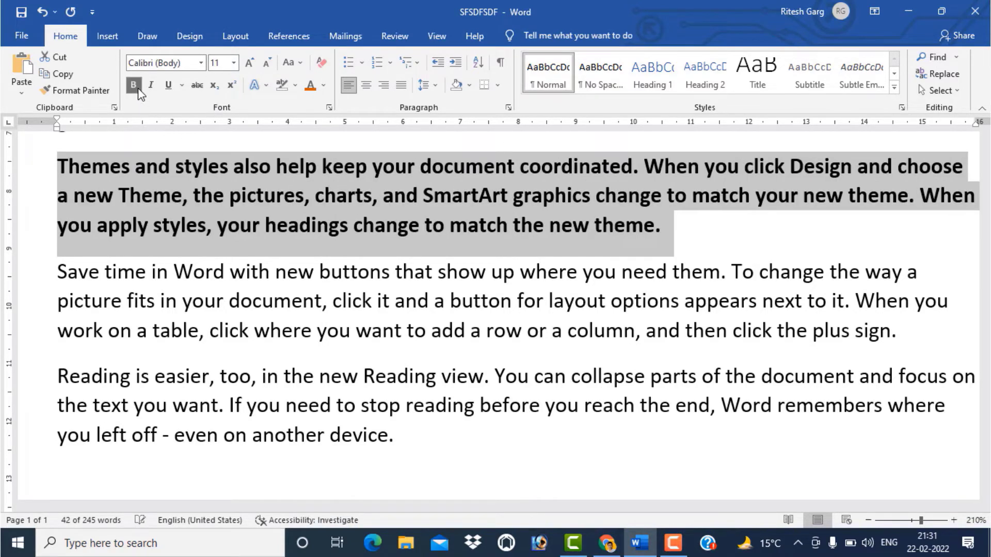
{"action": "left_click", "coordinate": [323, 85]}
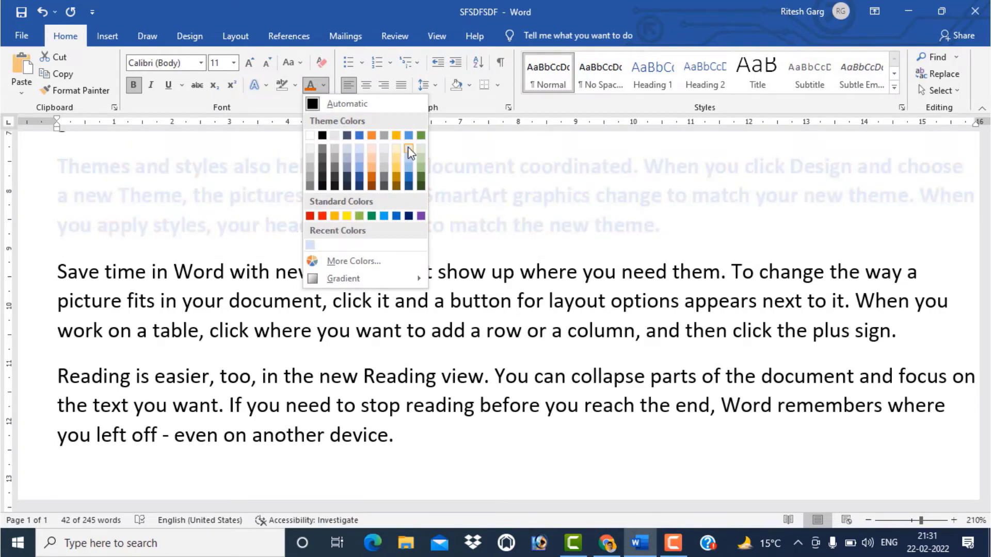
{"action": "left_click", "coordinate": [371, 176]}
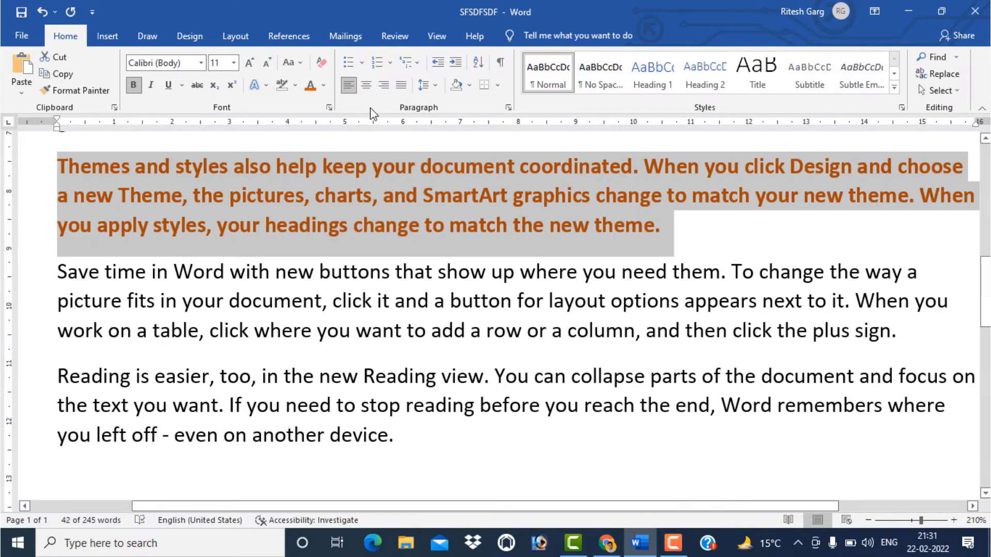
{"action": "left_click", "coordinate": [150, 85]}
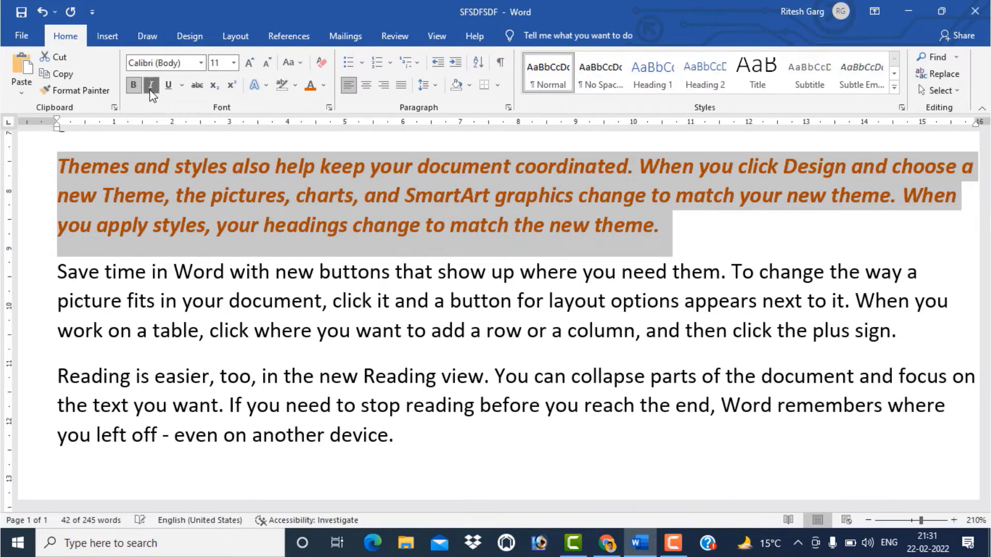
Copy the formatted orange paragraph to the clipboard.
{"action": "right_click", "coordinate": [383, 186]}
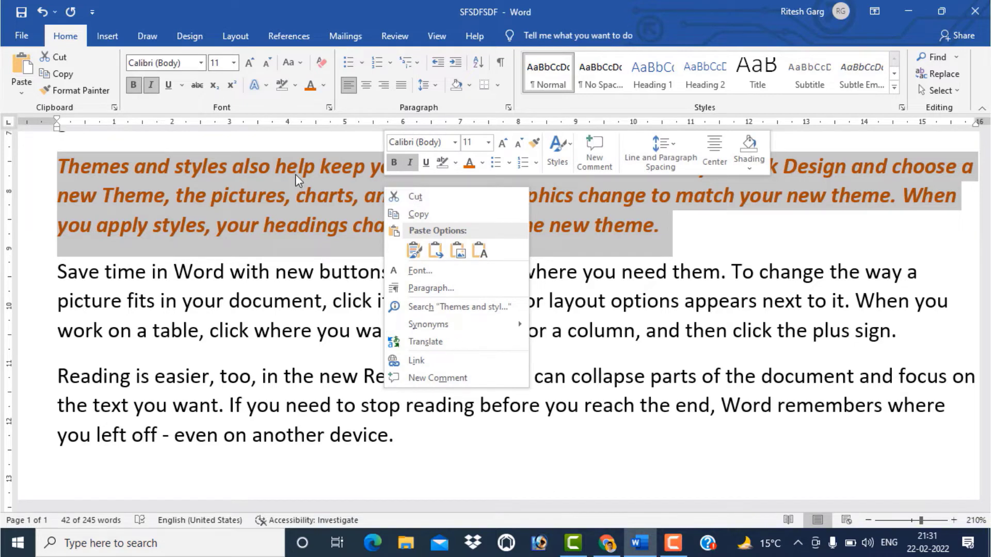
{"action": "left_click", "coordinate": [410, 214]}
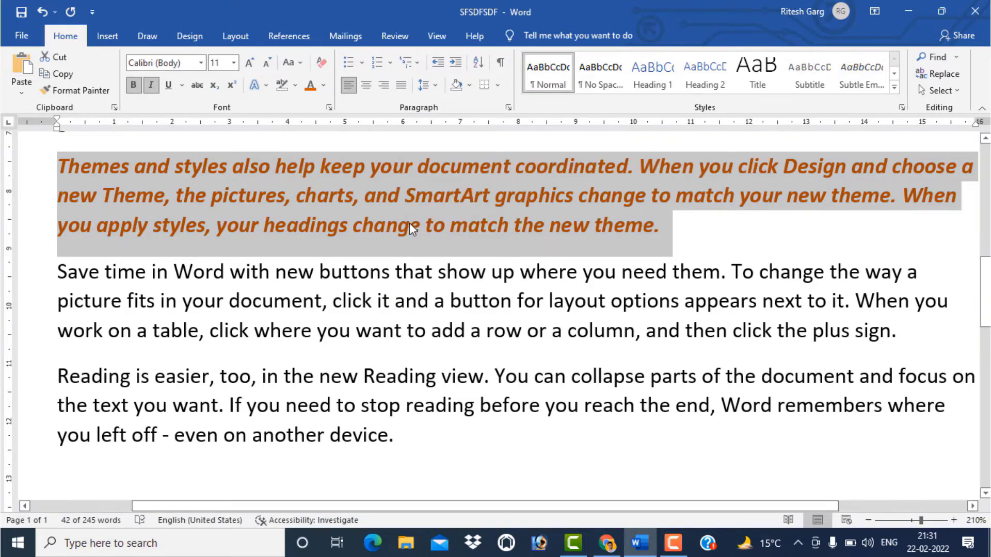
{"action": "left_click", "coordinate": [58, 81]}
{"action": "scroll", "coordinate": [200, 274], "scroll_direction": "down", "scroll_amount": 2}
Below the Reading paragraph, paste the paragraph in orange, then as black bold italic with Merge Formatting.
{"action": "scroll", "coordinate": [200, 274], "scroll_direction": "down", "scroll_amount": 2}
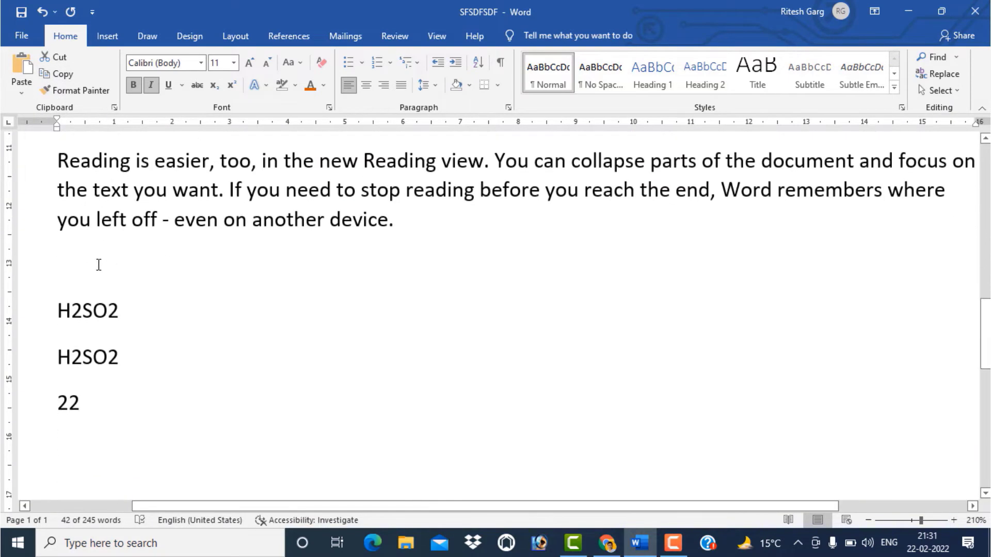
{"action": "left_click", "coordinate": [69, 264]}
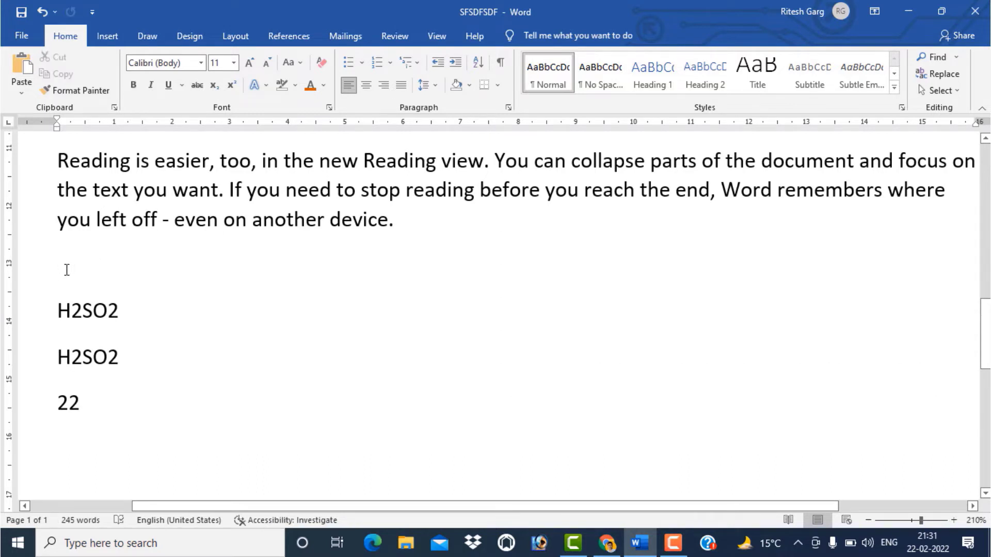
{"action": "left_click", "coordinate": [21, 93]}
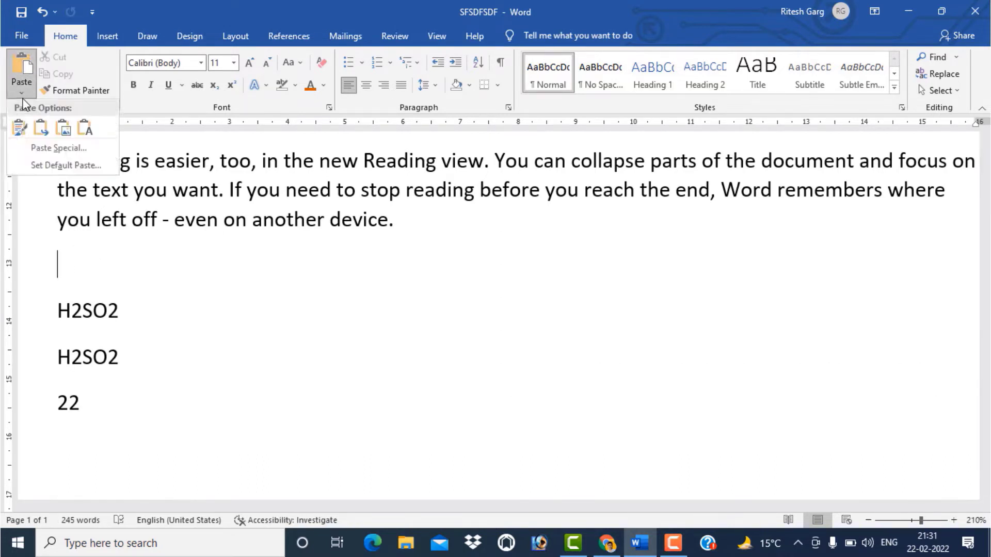
{"action": "left_click", "coordinate": [85, 127]}
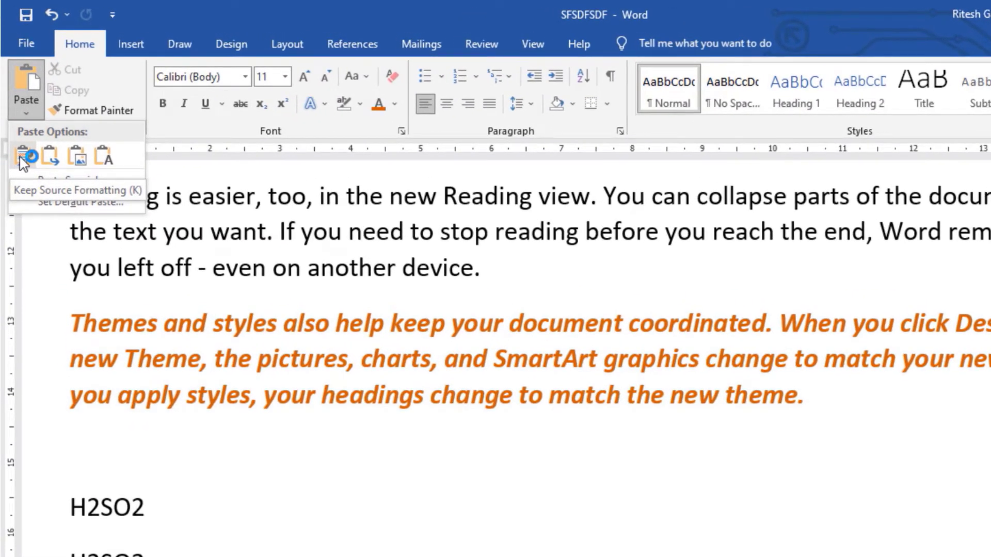
{"action": "left_click", "coordinate": [22, 157]}
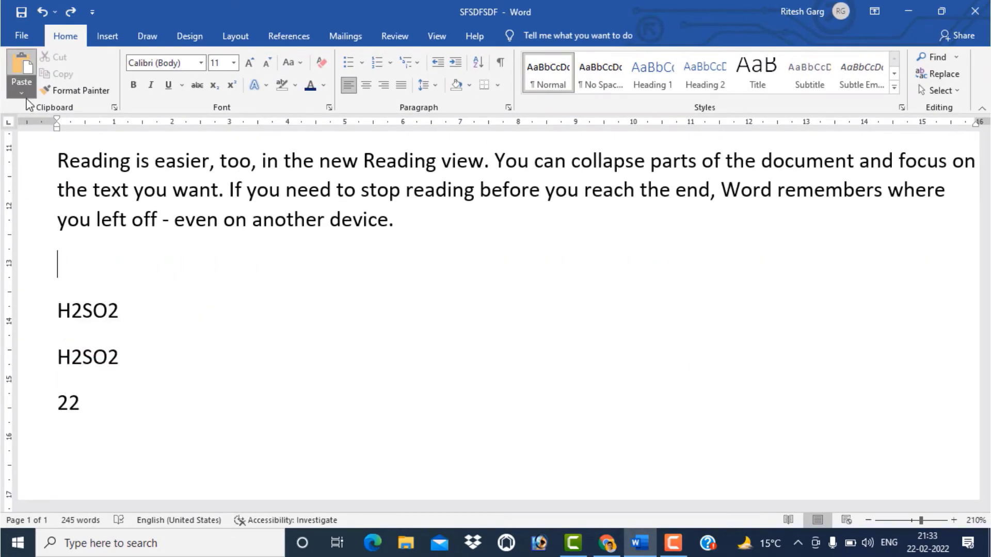
{"action": "left_click", "coordinate": [22, 93]}
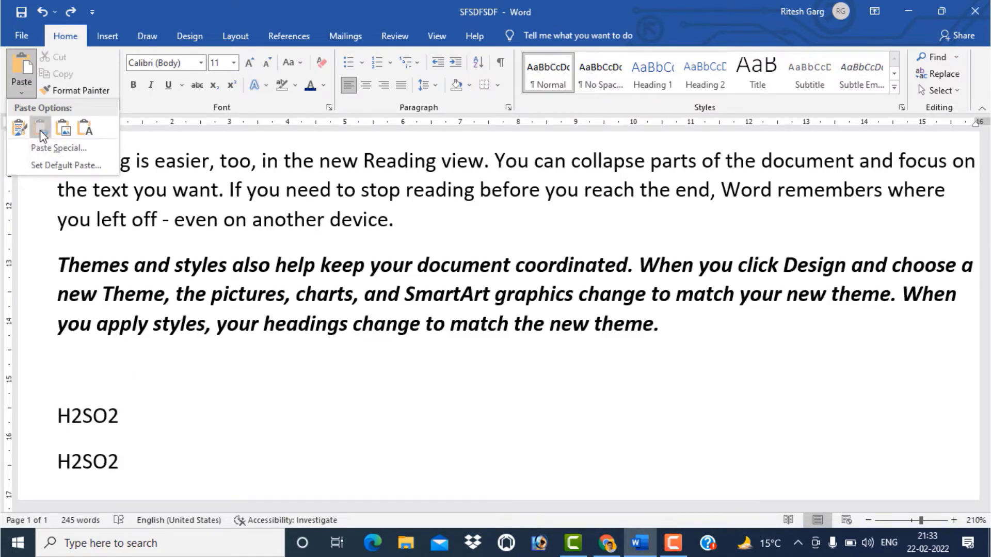
{"action": "left_click", "coordinate": [41, 130]}
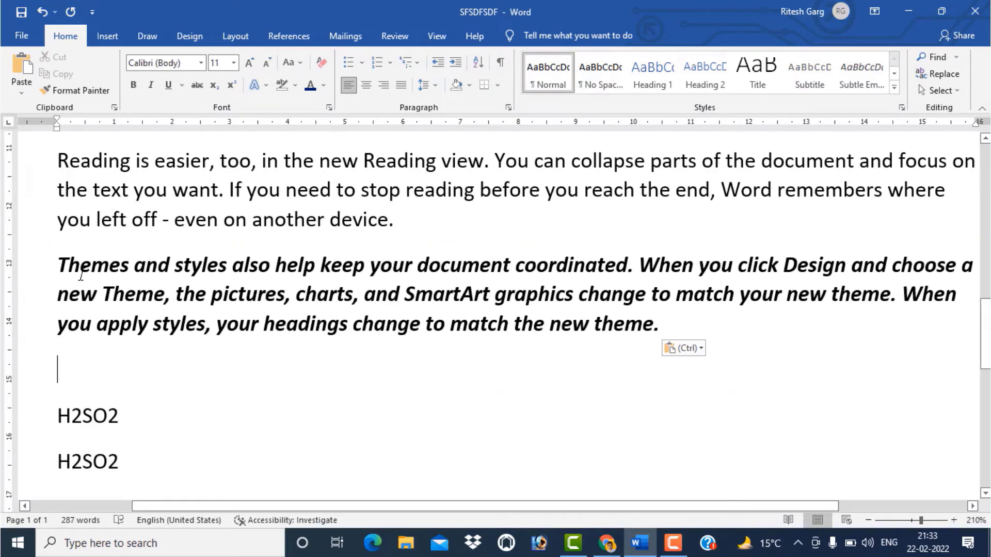
Reselect the orange paragraph to recopy it, then add an empty line below the pasted copy.
{"action": "scroll", "coordinate": [81, 276], "scroll_direction": "up", "scroll_amount": 2}
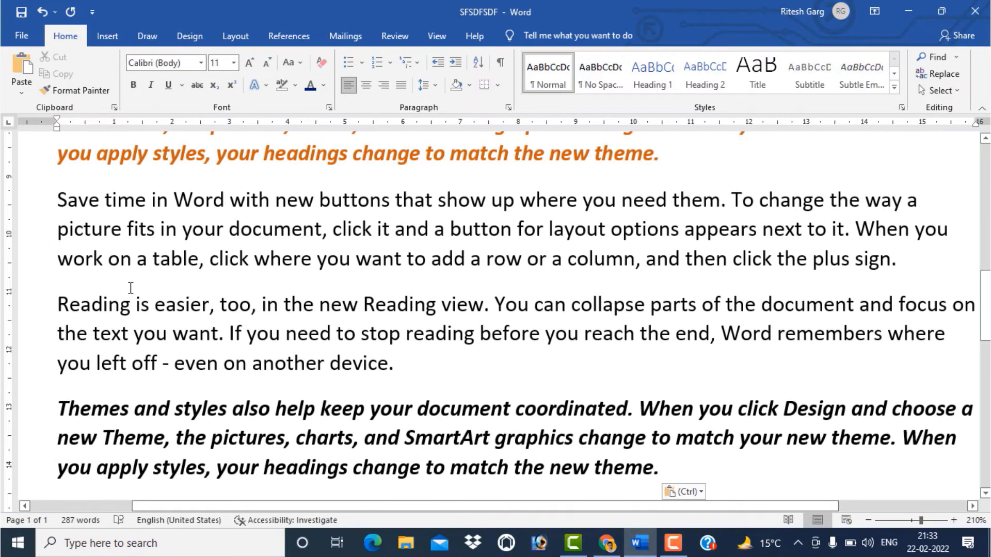
{"action": "scroll", "coordinate": [131, 290], "scroll_direction": "up", "scroll_amount": 2}
{"action": "scroll", "coordinate": [75, 302], "scroll_direction": "up", "scroll_amount": 1}
{"action": "left_click_drag", "start_coordinate": [63, 310], "coordinate": [663, 378]}
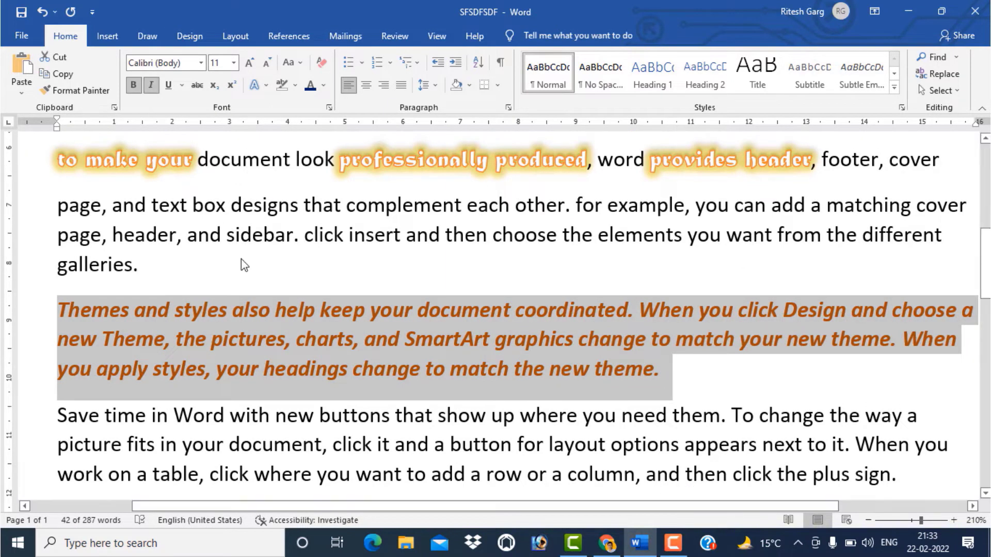
{"action": "key", "text": "ctrl+v"}
{"action": "scroll", "coordinate": [530, 350], "scroll_direction": "down", "scroll_amount": 3}
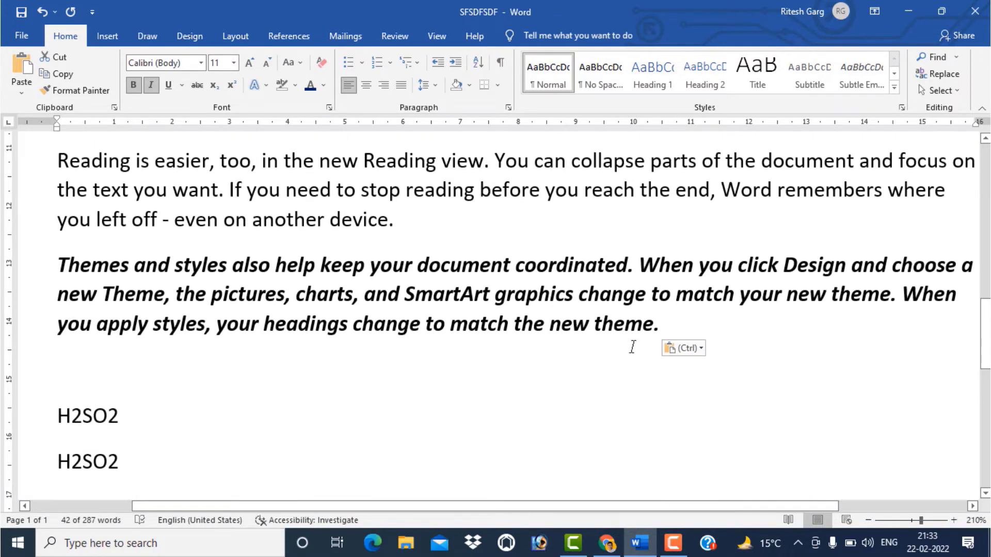
{"action": "left_click", "coordinate": [682, 316]}
{"action": "key", "text": "Return"}
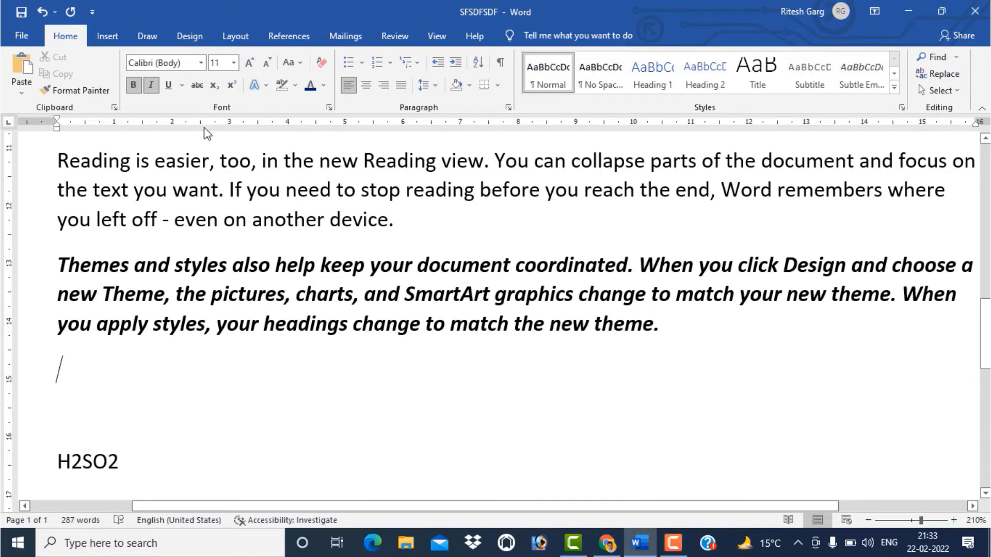
{"action": "left_click", "coordinate": [23, 95]}
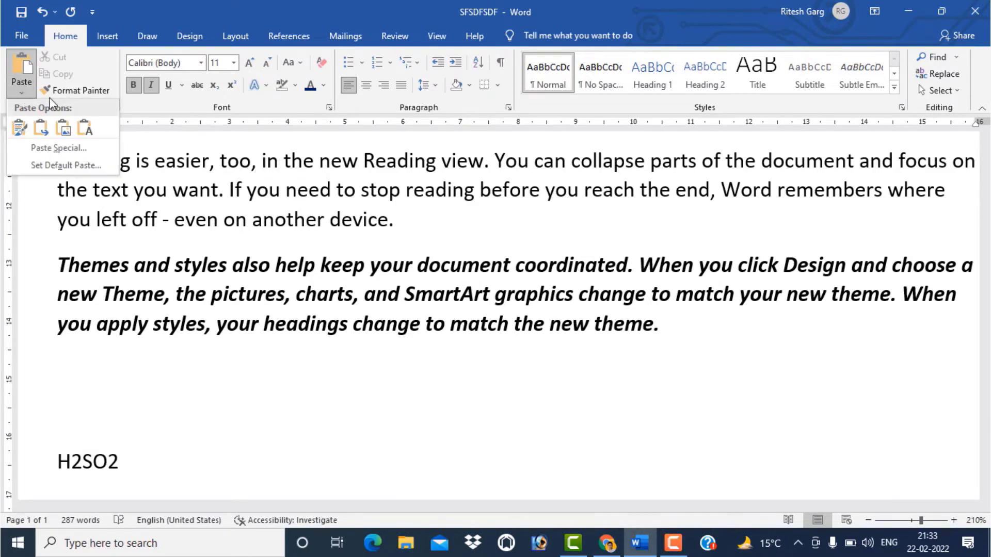
Paste the orange Themes and styles paragraph as a picture under the black copy.
{"action": "left_click", "coordinate": [69, 129]}
{"action": "left_click", "coordinate": [234, 401]}
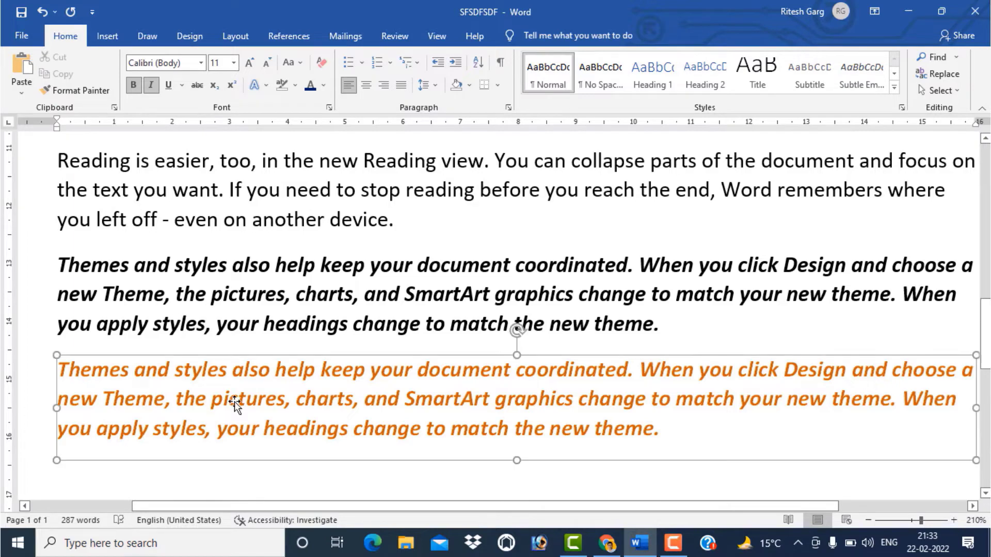
{"action": "scroll", "coordinate": [234, 401], "scroll_direction": "up", "scroll_amount": 1}
{"action": "scroll", "coordinate": [294, 290], "scroll_direction": "up", "scroll_amount": 2}
{"action": "scroll", "coordinate": [312, 315], "scroll_direction": "down", "scroll_amount": 3}
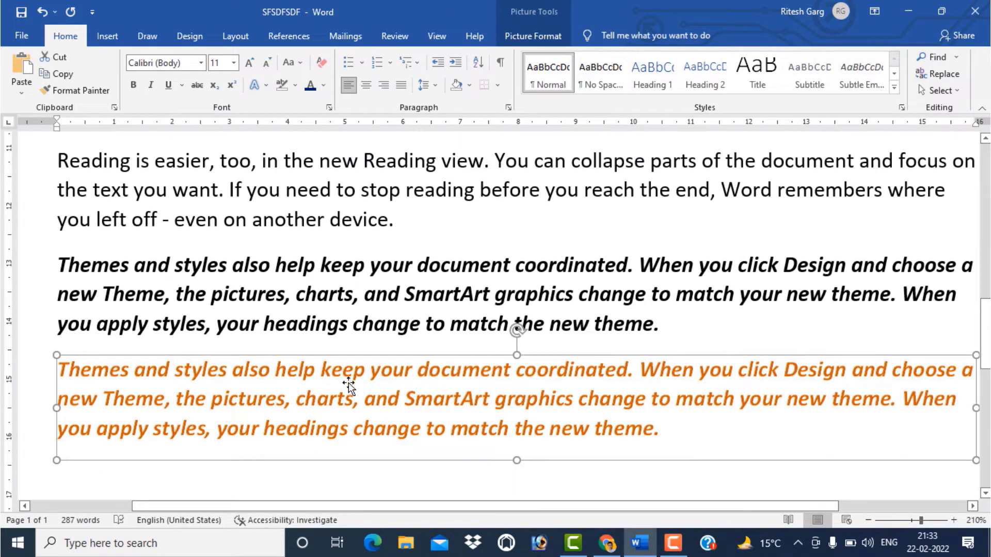
{"action": "scroll", "coordinate": [311, 361], "scroll_direction": "down", "scroll_amount": 3}
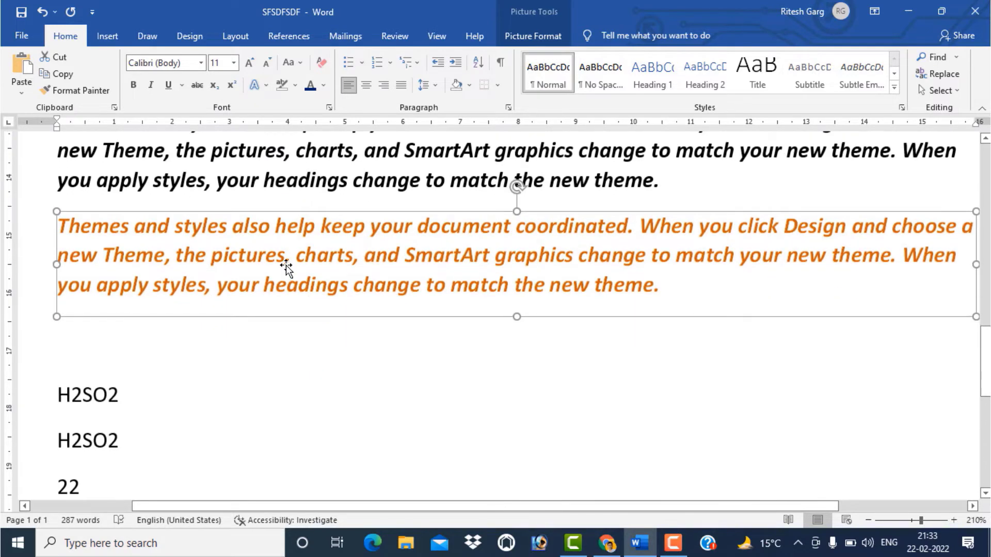
Shrink the orange text picture slightly to 1.75 × 15.4 cm.
{"action": "double_click", "coordinate": [287, 266]}
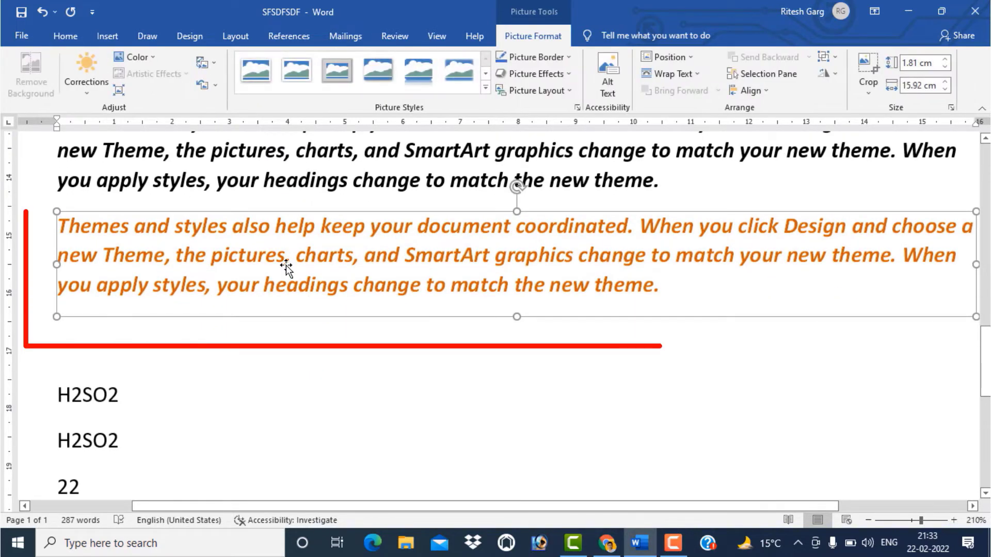
{"action": "left_click", "coordinate": [356, 338]}
{"action": "left_click", "coordinate": [341, 292]}
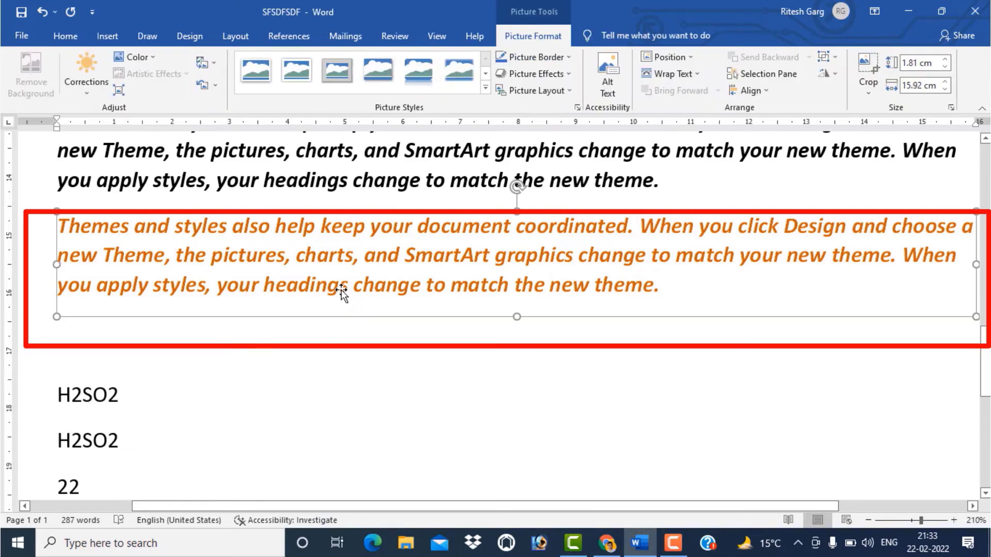
{"action": "left_click_drag", "start_coordinate": [57, 316], "coordinate": [85, 315]}
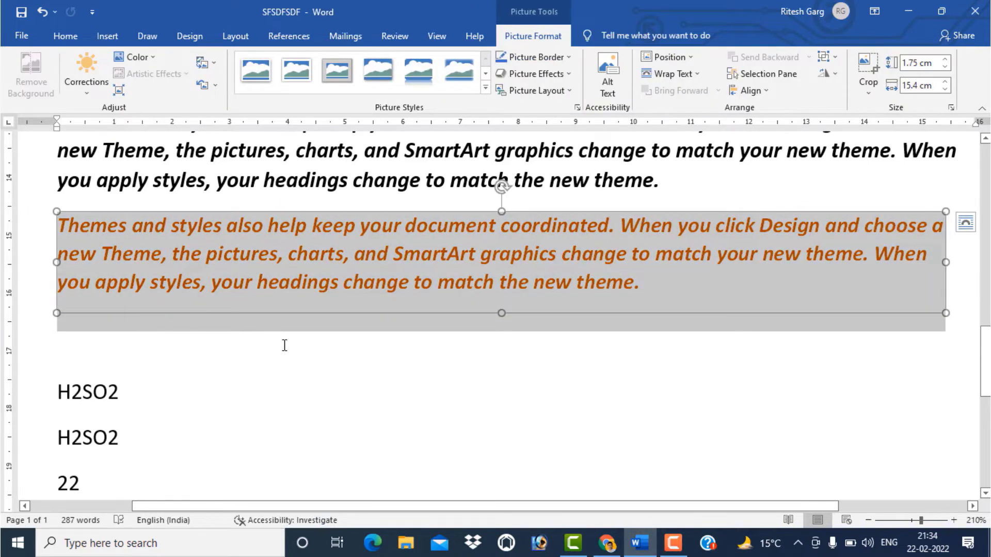
{"action": "left_click", "coordinate": [147, 357]}
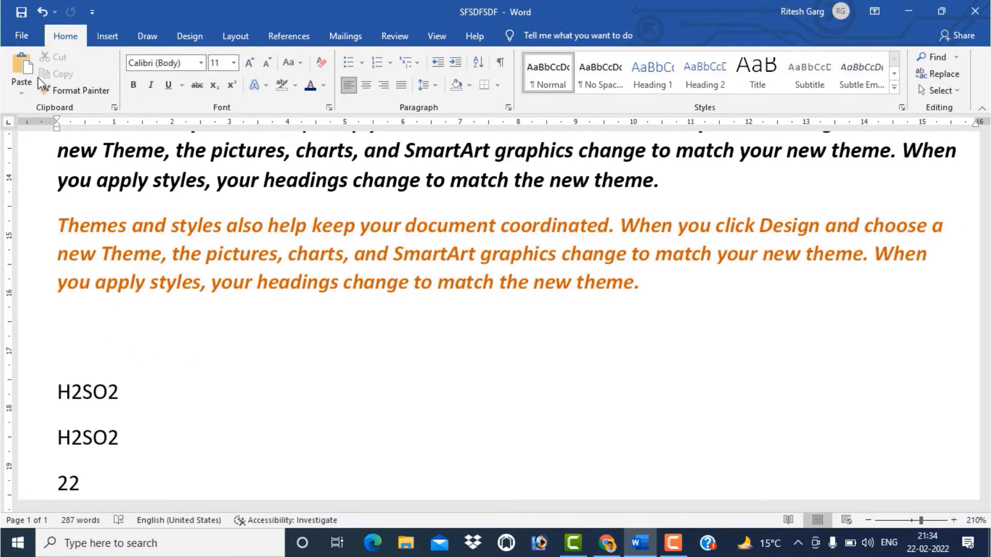
Paste the paragraph with Keep Text Only and select the resulting plain Calibri paragraph.
{"action": "left_click", "coordinate": [20, 91]}
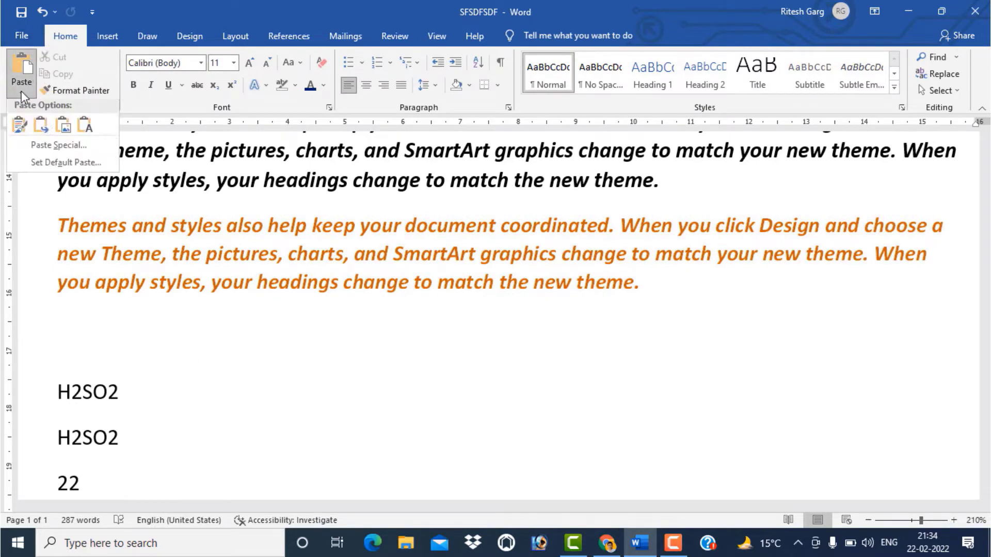
{"action": "left_click", "coordinate": [83, 129]}
{"action": "scroll", "coordinate": [235, 336], "scroll_direction": "up", "scroll_amount": 10}
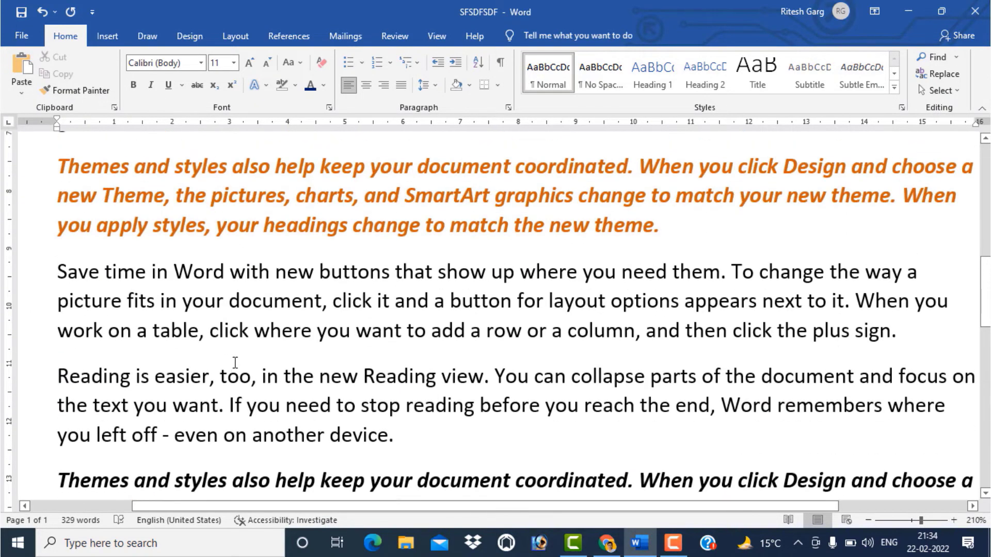
{"action": "scroll", "coordinate": [215, 256], "scroll_direction": "down", "scroll_amount": 3}
{"action": "scroll", "coordinate": [215, 256], "scroll_direction": "down", "scroll_amount": 3}
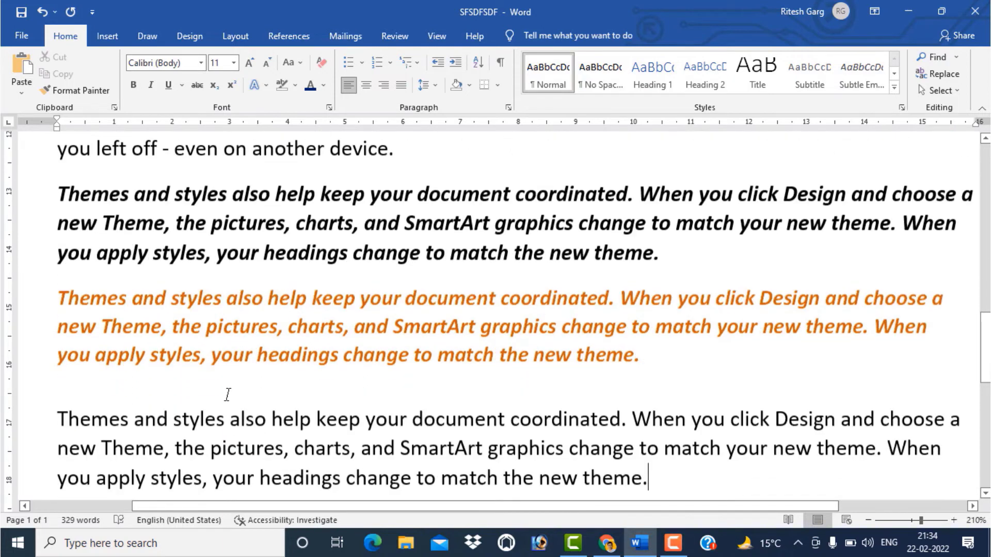
{"action": "scroll", "coordinate": [214, 256], "scroll_direction": "down", "scroll_amount": 3}
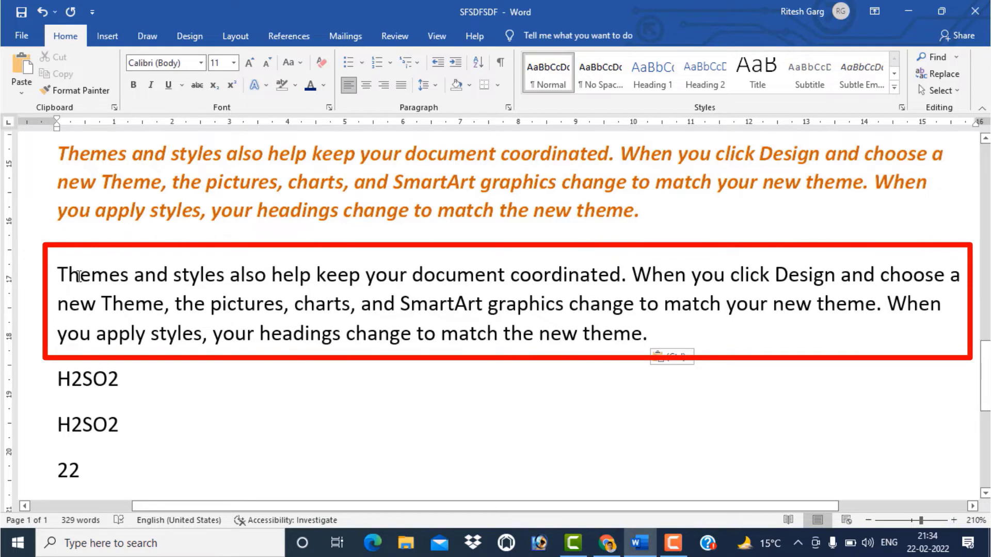
{"action": "left_click_drag", "start_coordinate": [79, 277], "coordinate": [653, 334]}
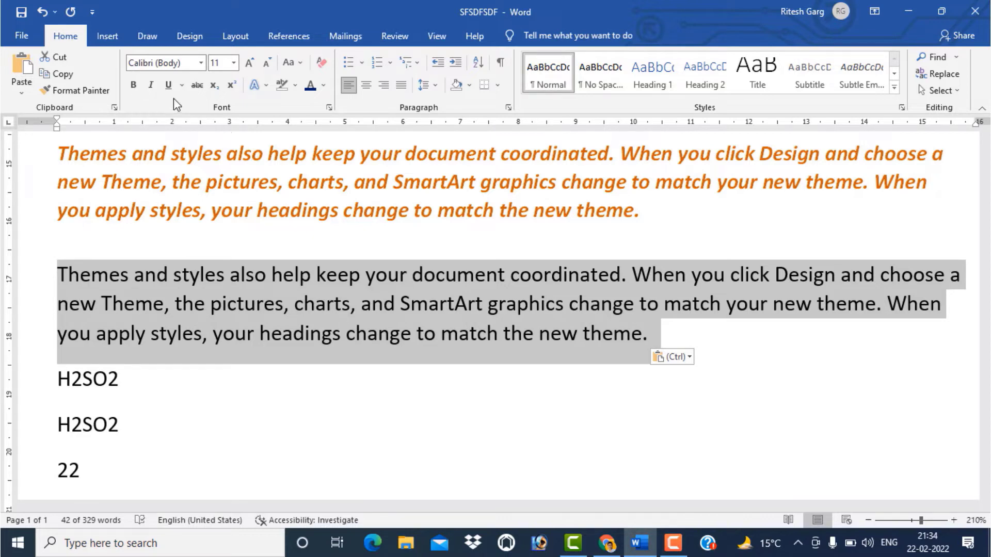
{"action": "left_click", "coordinate": [21, 94]}
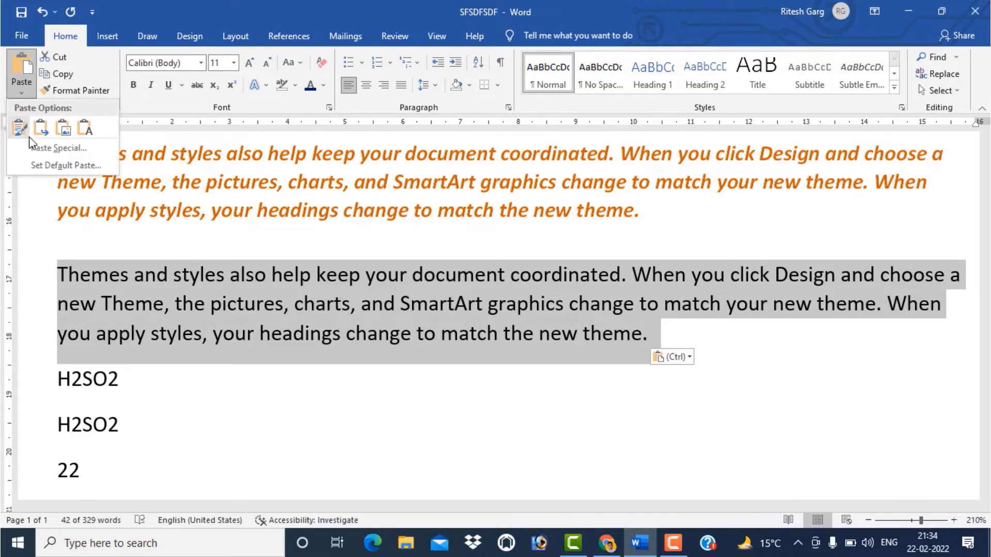
Use Paste Special to replace the selected plain paragraph with the clipboard contents as HTML Format.
{"action": "left_click", "coordinate": [47, 148]}
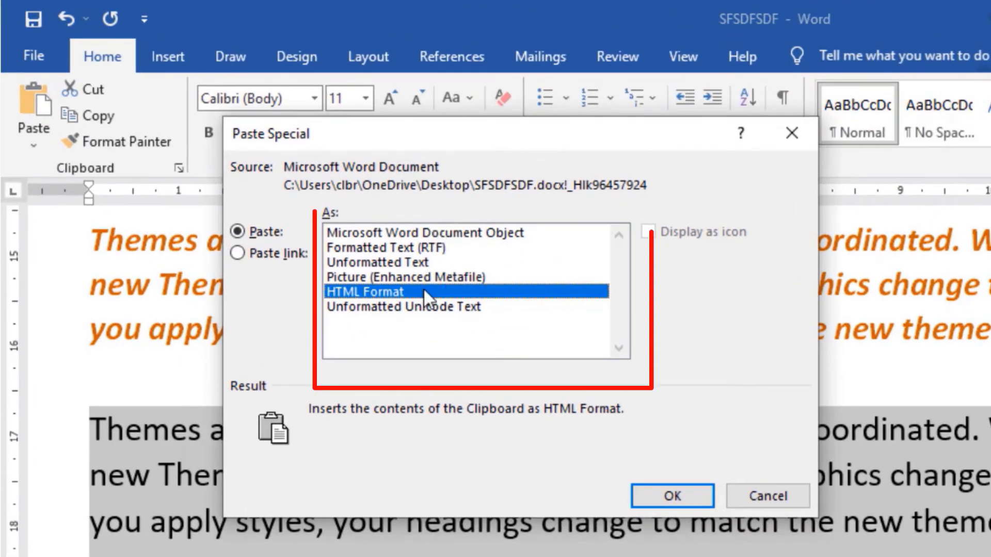
{"action": "left_click", "coordinate": [671, 496]}
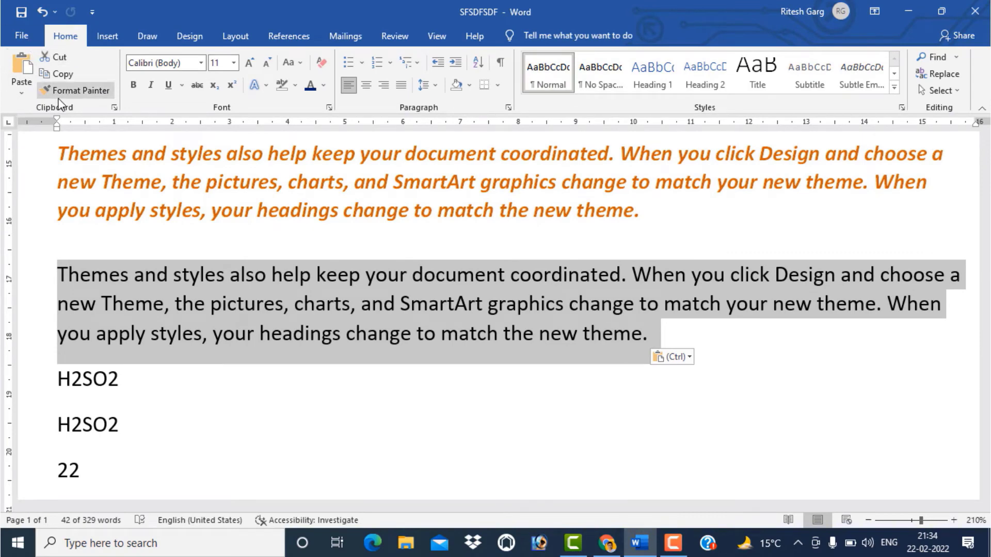
Open the Office Clipboard pane and Clear All to remove the copied Themes and styles item.
{"action": "left_click", "coordinate": [115, 109]}
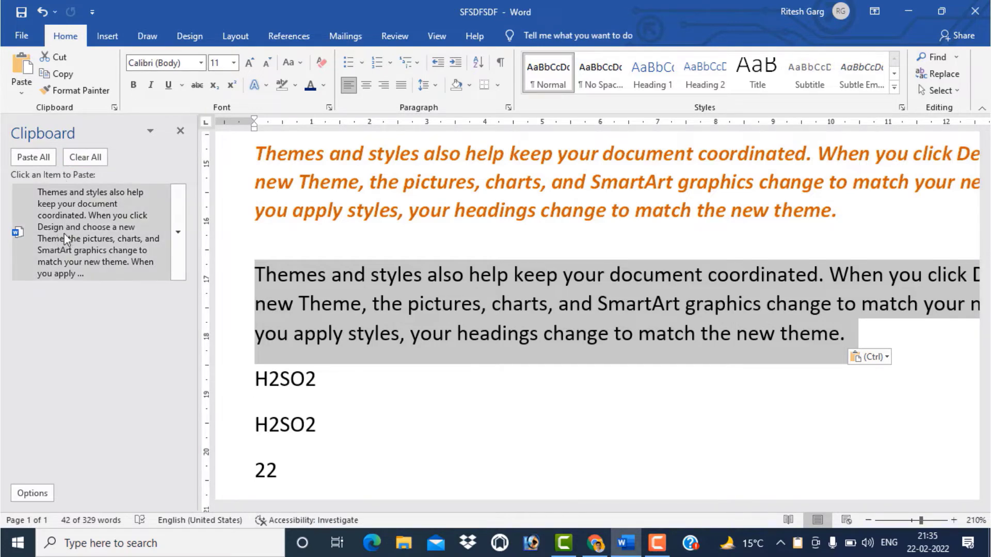
{"action": "left_click", "coordinate": [85, 157]}
{"action": "left_click", "coordinate": [318, 273]}
{"action": "scroll", "coordinate": [361, 338], "scroll_direction": "down", "scroll_amount": 1}
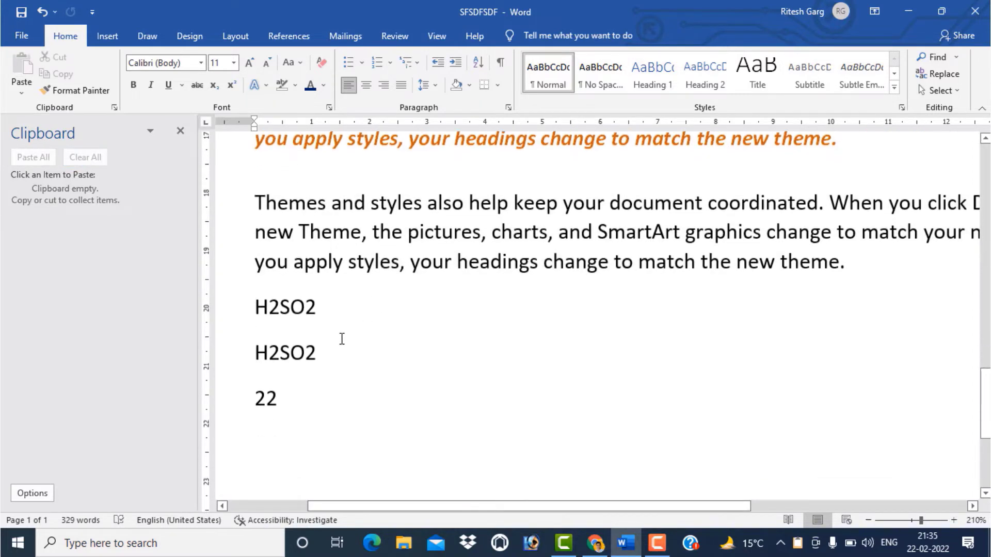
{"action": "scroll", "coordinate": [340, 310], "scroll_direction": "down", "scroll_amount": 1}
Copy H2SO2, 22 and the bold italic Themes paragraph onto the Office Clipboard.
{"action": "left_click_drag", "start_coordinate": [330, 243], "coordinate": [259, 240]}
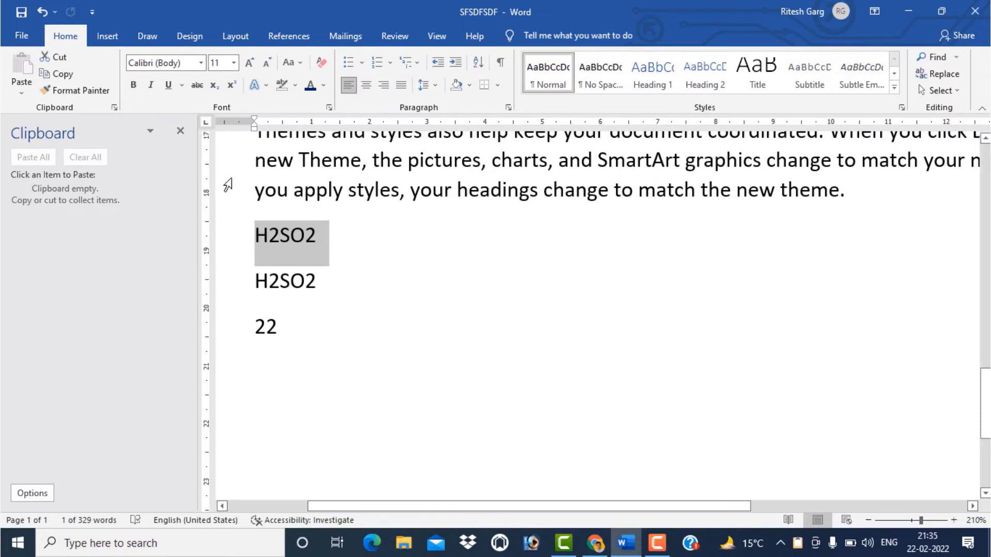
{"action": "left_click", "coordinate": [75, 77]}
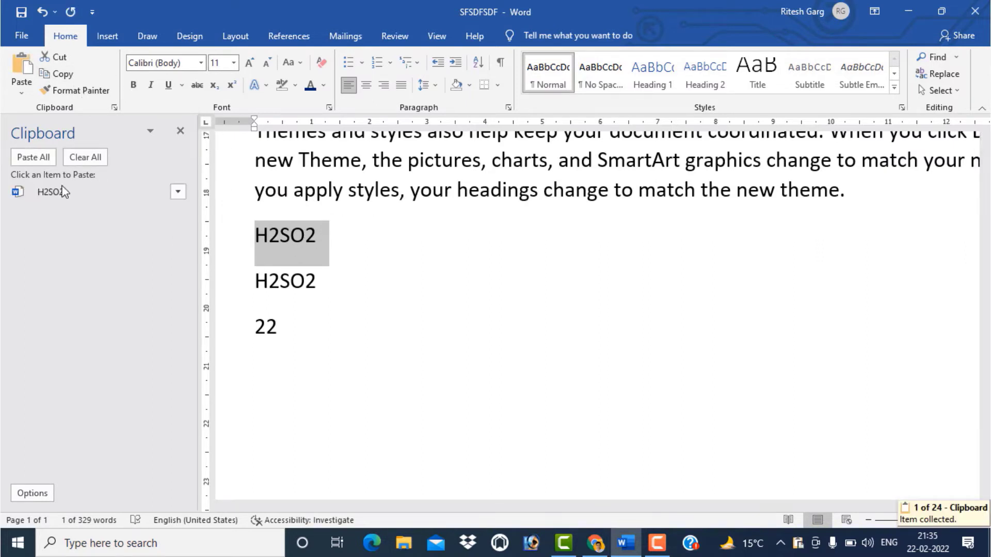
{"action": "left_click", "coordinate": [291, 329]}
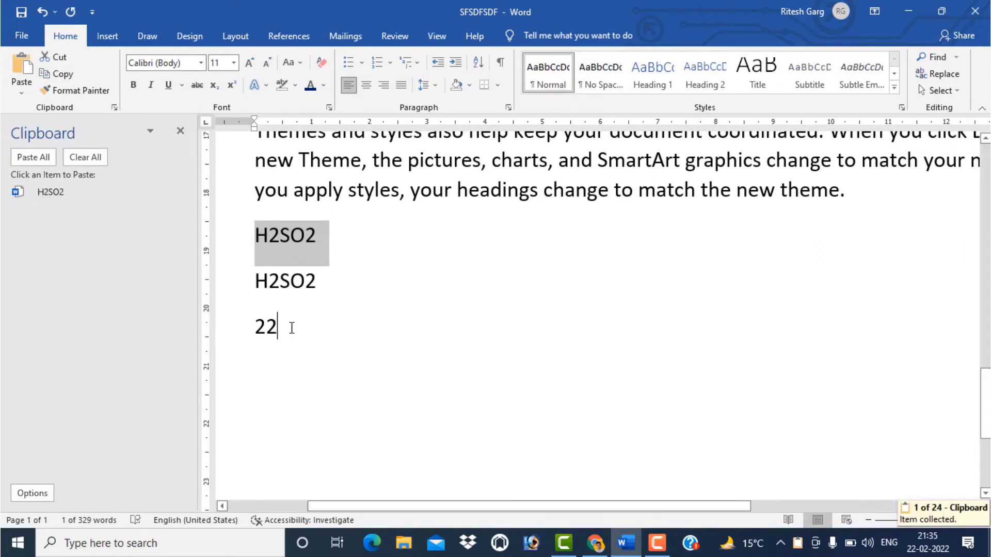
{"action": "left_click_drag", "start_coordinate": [291, 329], "coordinate": [254, 329]}
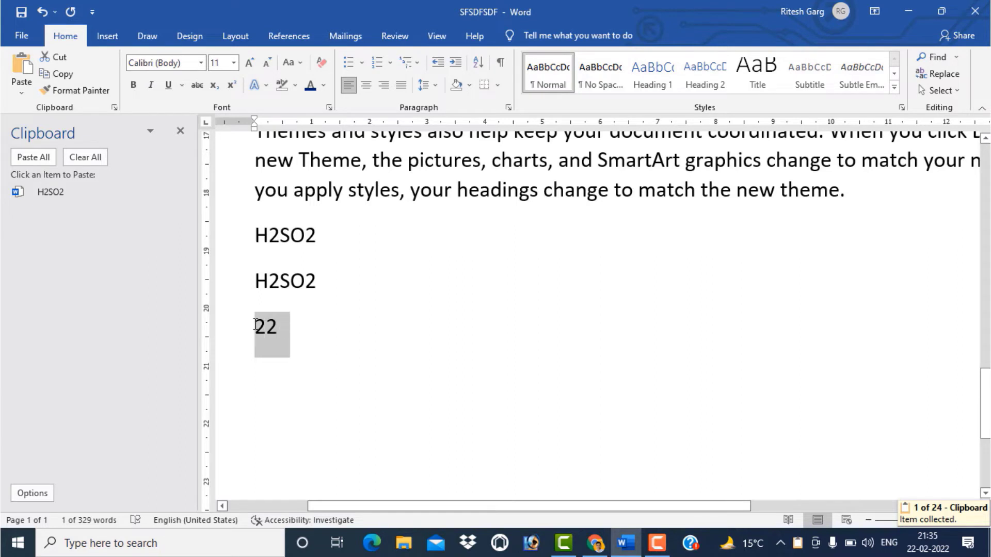
{"action": "left_click", "coordinate": [76, 75]}
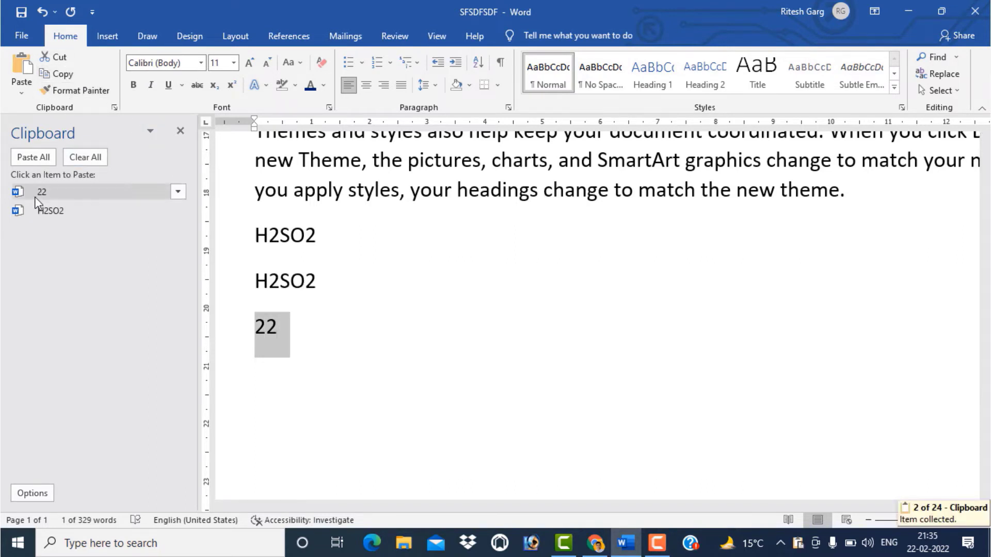
{"action": "scroll", "coordinate": [362, 245], "scroll_direction": "up", "scroll_amount": 2}
{"action": "scroll", "coordinate": [335, 273], "scroll_direction": "up", "scroll_amount": 3}
{"action": "scroll", "coordinate": [312, 299], "scroll_direction": "up", "scroll_amount": 3}
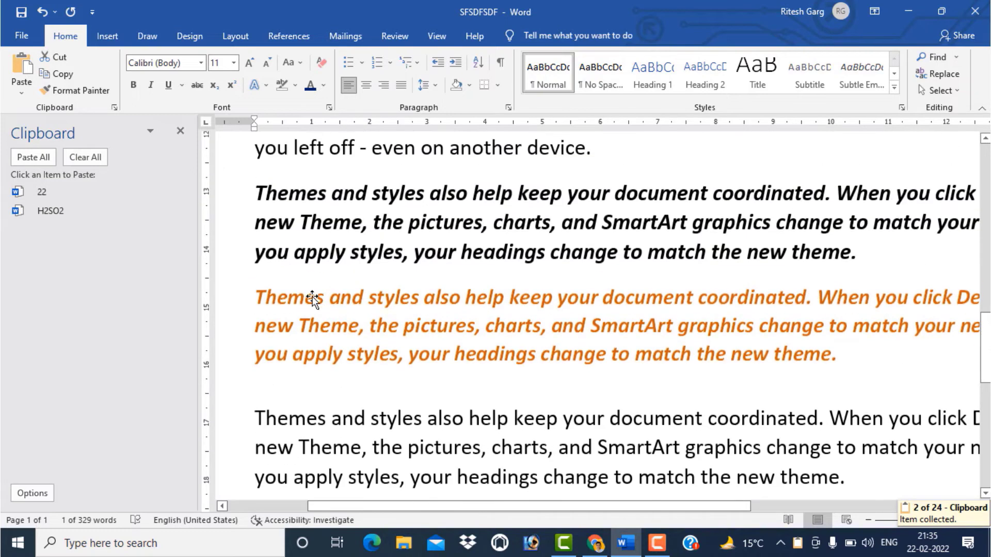
{"action": "left_click", "coordinate": [262, 299]}
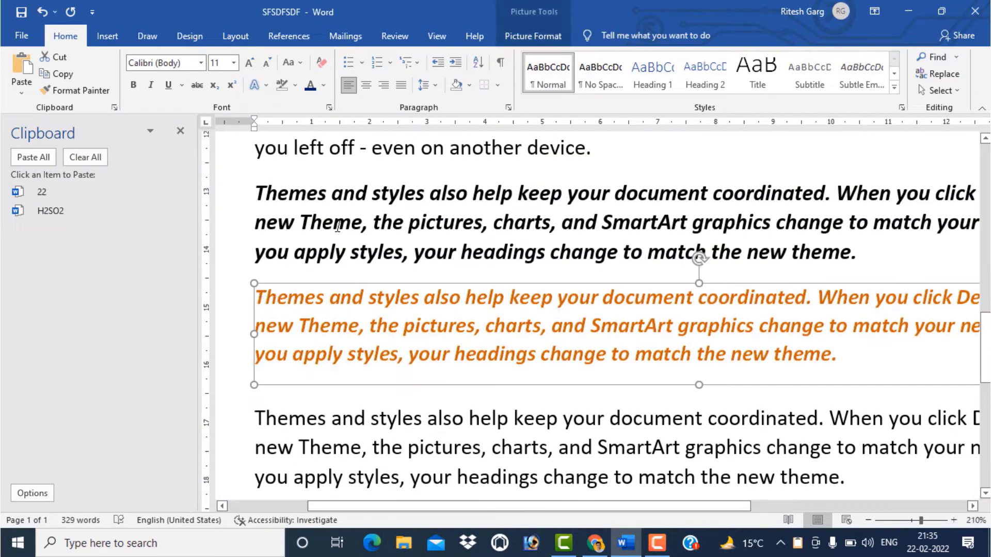
{"action": "left_click", "coordinate": [265, 193]}
{"action": "left_click_drag", "start_coordinate": [310, 200], "coordinate": [869, 256]}
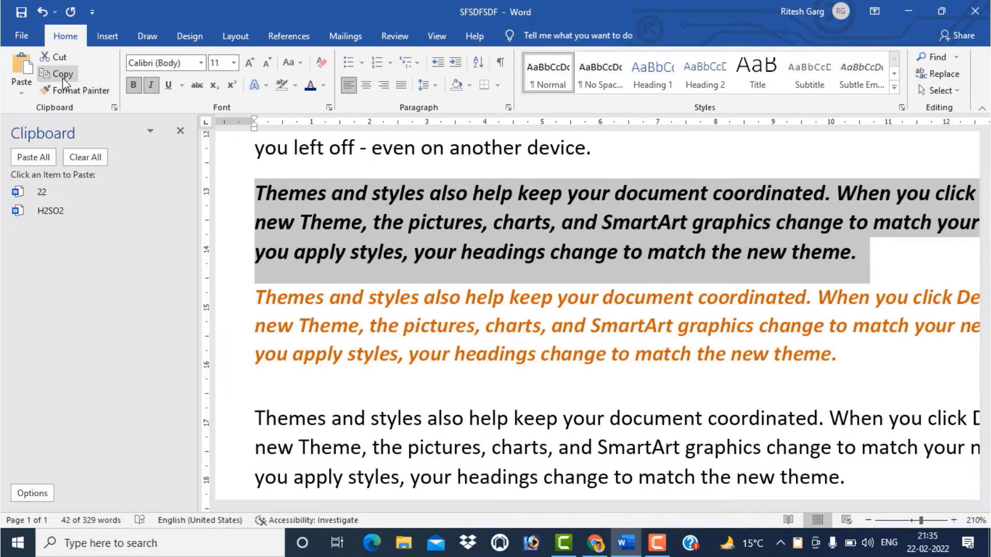
{"action": "left_click", "coordinate": [58, 74]}
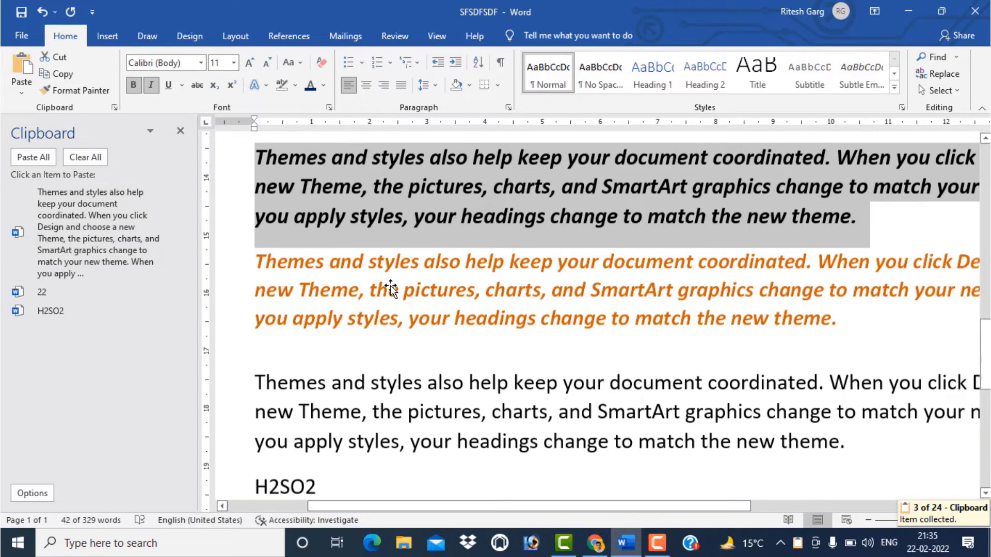
After the last 22, paste the bold italic paragraph, 22 and H2SO2 from the Clipboard pane.
{"action": "scroll", "coordinate": [387, 289], "scroll_direction": "down", "scroll_amount": 5}
{"action": "left_click", "coordinate": [372, 329]}
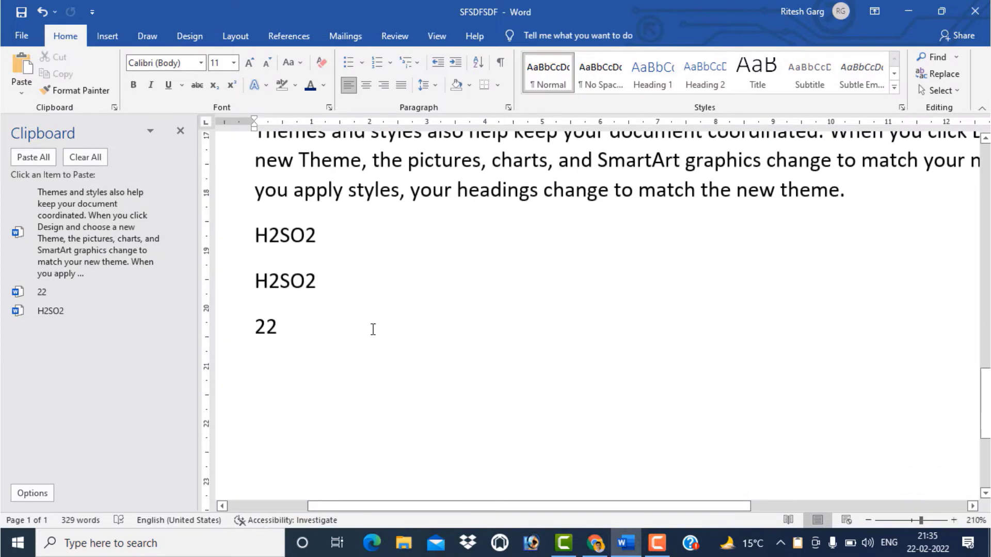
{"action": "key", "text": "Return"}
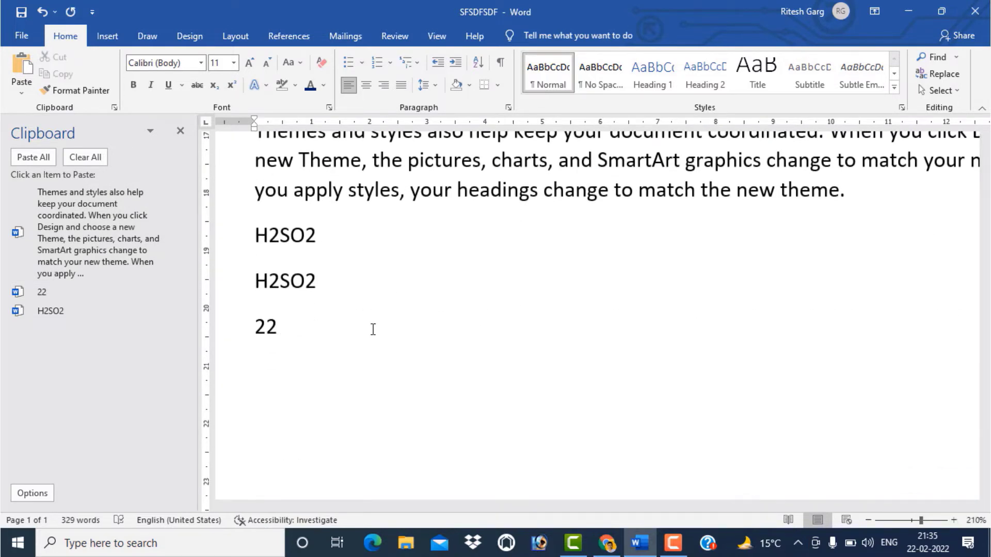
{"action": "left_click", "coordinate": [110, 239]}
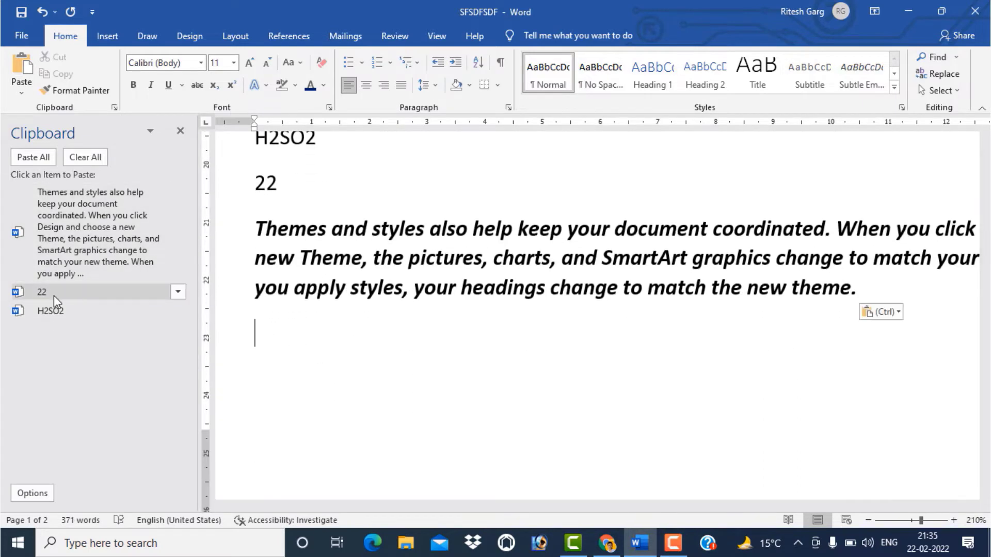
{"action": "left_click", "coordinate": [51, 292]}
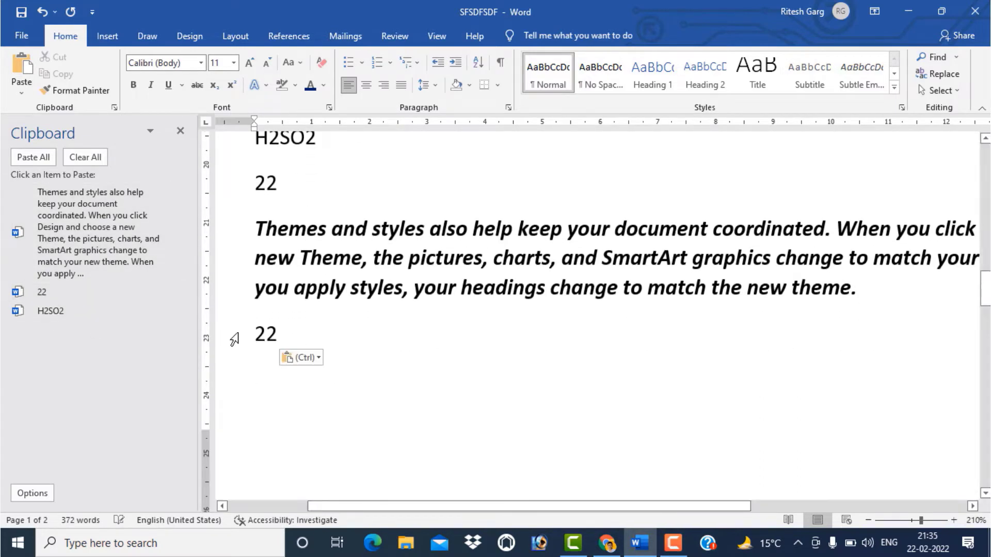
{"action": "key", "text": "ctrl+Return"}
{"action": "left_click", "coordinate": [50, 311]}
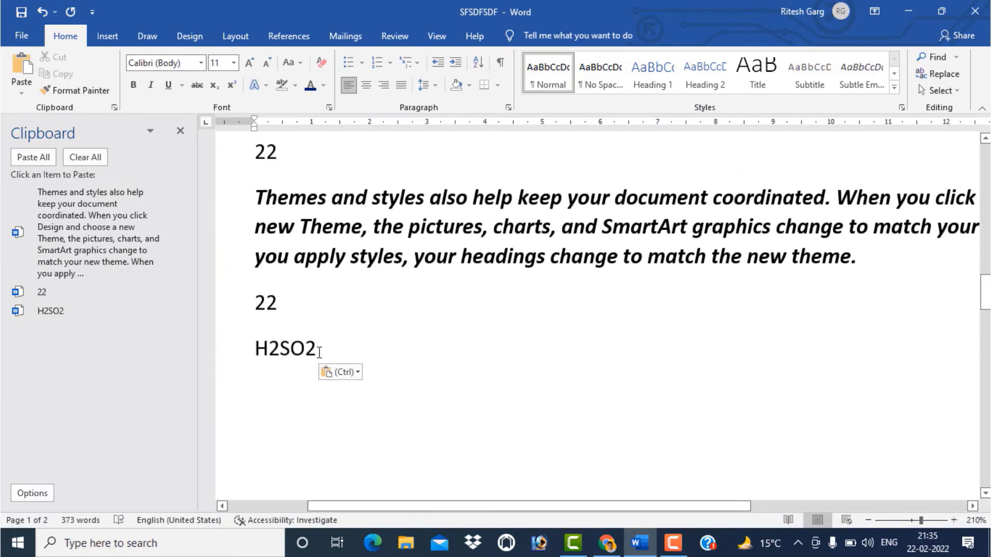
{"action": "scroll", "coordinate": [361, 381], "scroll_direction": "up", "scroll_amount": 5}
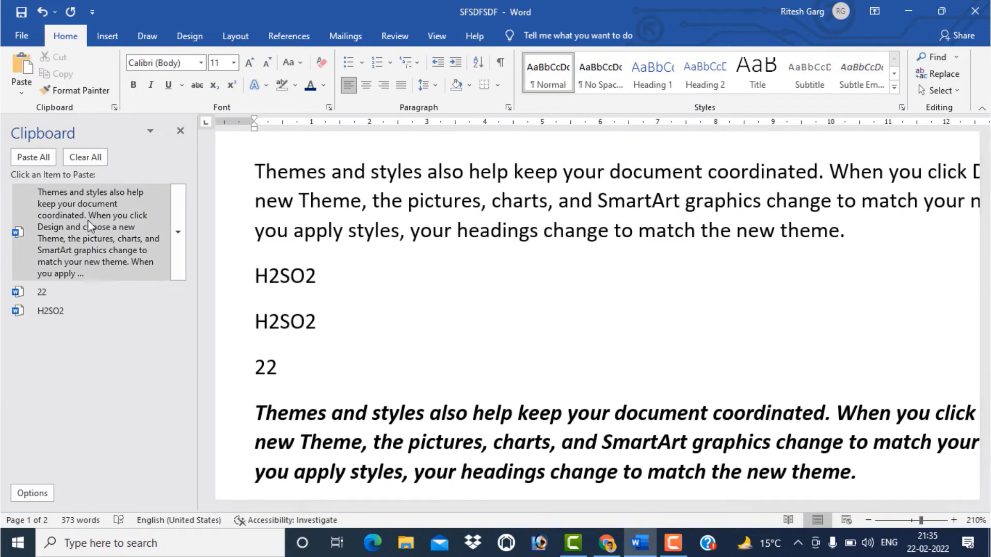
Open the Font dialog from the Font group launcher, showing +Body, Regular, size 11.
{"action": "scroll", "coordinate": [340, 313], "scroll_direction": "down", "scroll_amount": 2}
{"action": "scroll", "coordinate": [341, 313], "scroll_direction": "down", "scroll_amount": 3}
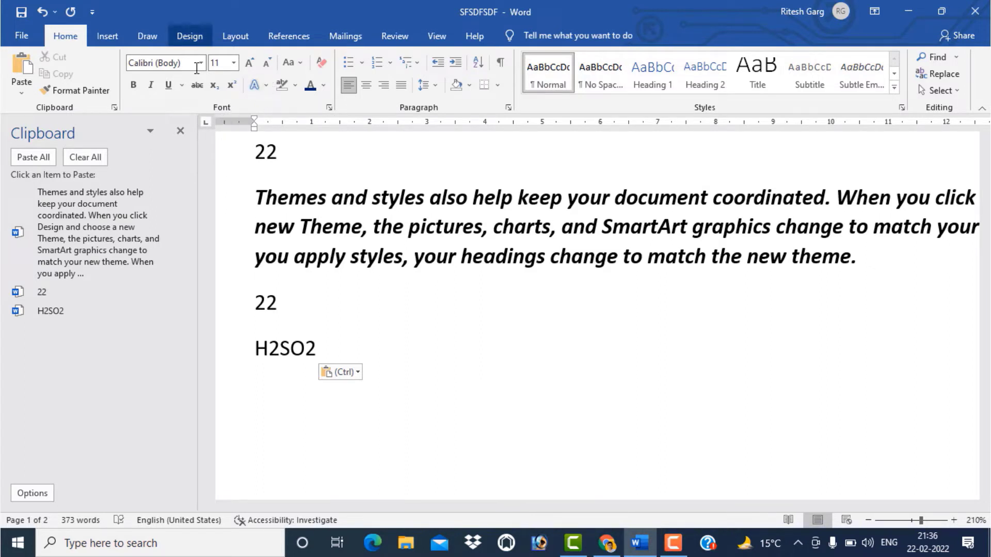
{"action": "left_click", "coordinate": [326, 109]}
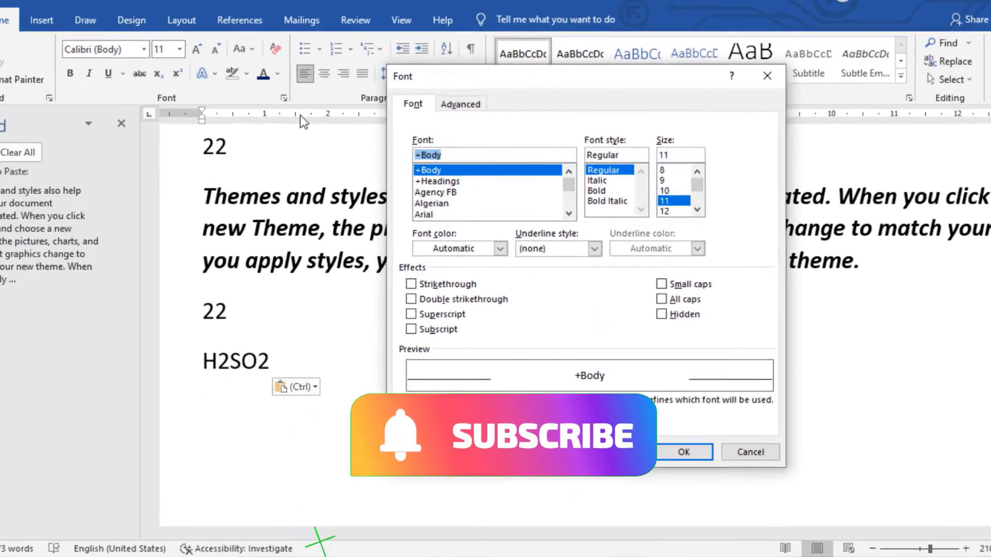
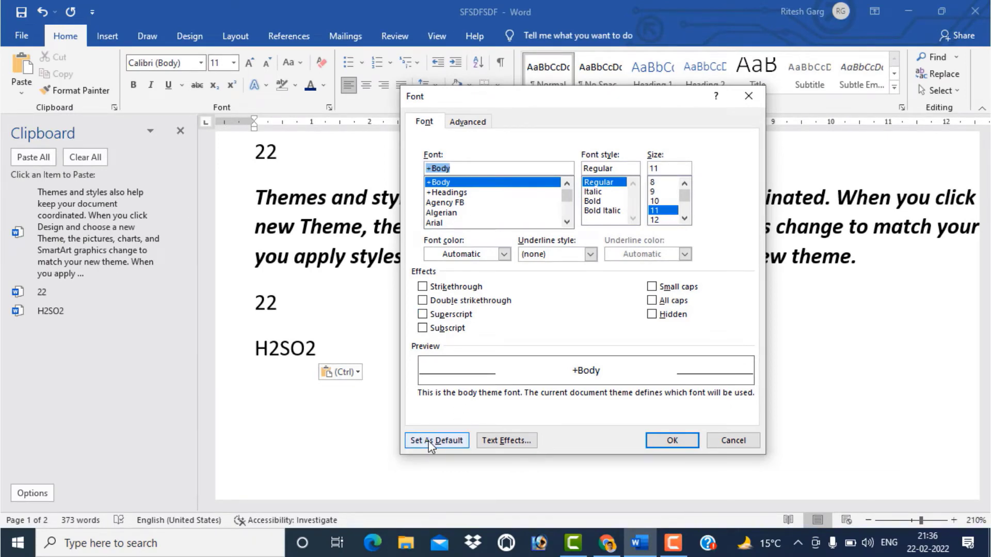
Close the Font dialog after reopening it a couple of times.
{"action": "left_click_drag", "start_coordinate": [477, 95], "coordinate": [418, 115]}
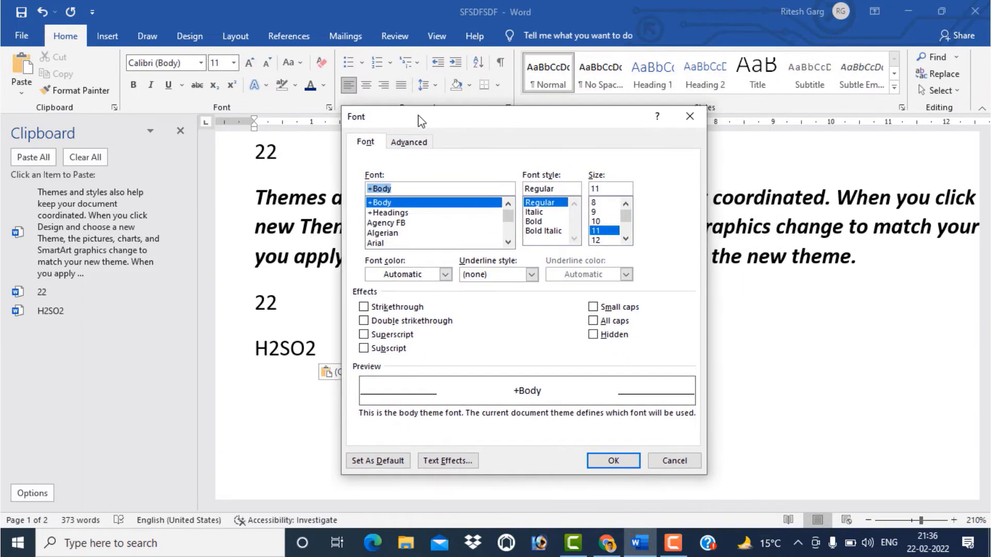
{"action": "left_click", "coordinate": [690, 116]}
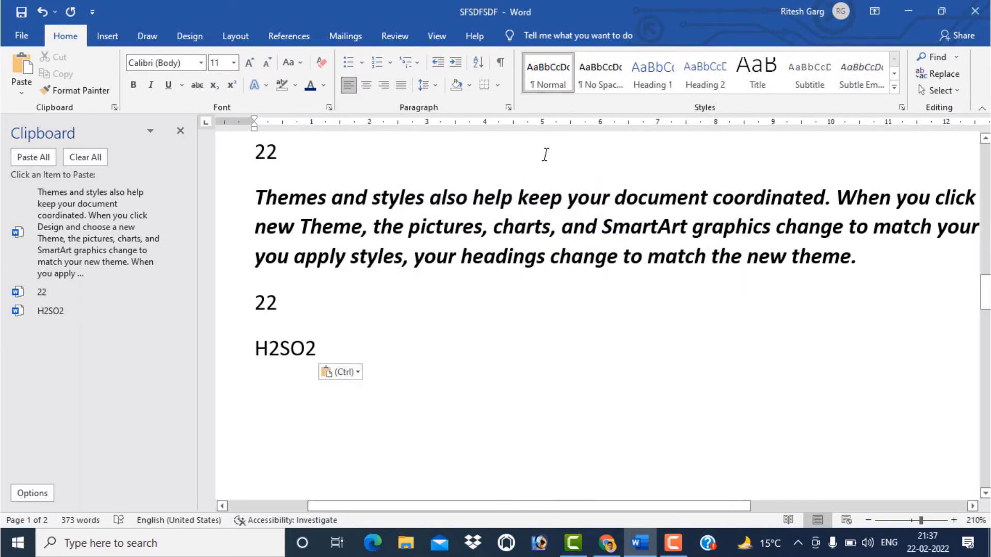
{"action": "key", "text": "ctrl+d"}
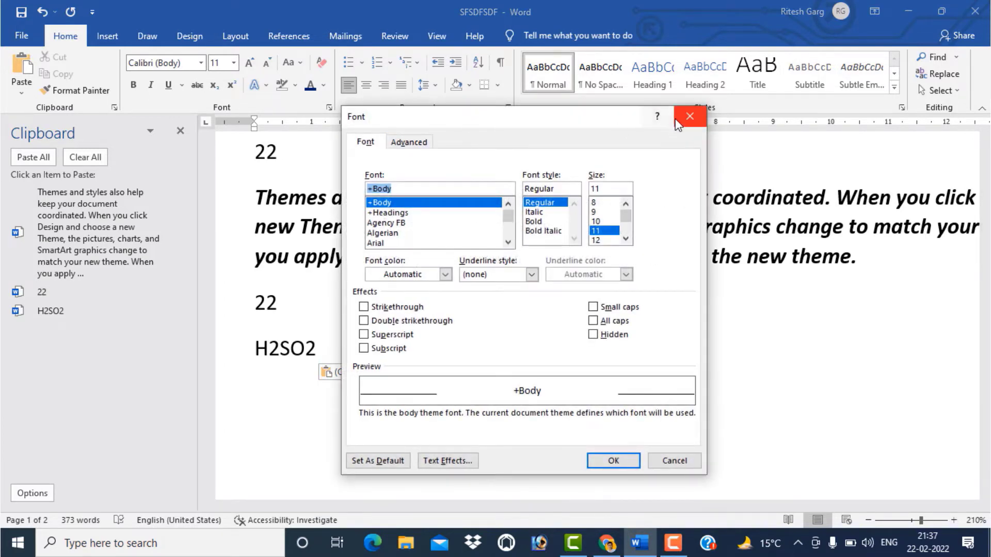
{"action": "left_click", "coordinate": [690, 116]}
{"action": "left_click", "coordinate": [329, 108]}
{"action": "left_click", "coordinate": [689, 116]}
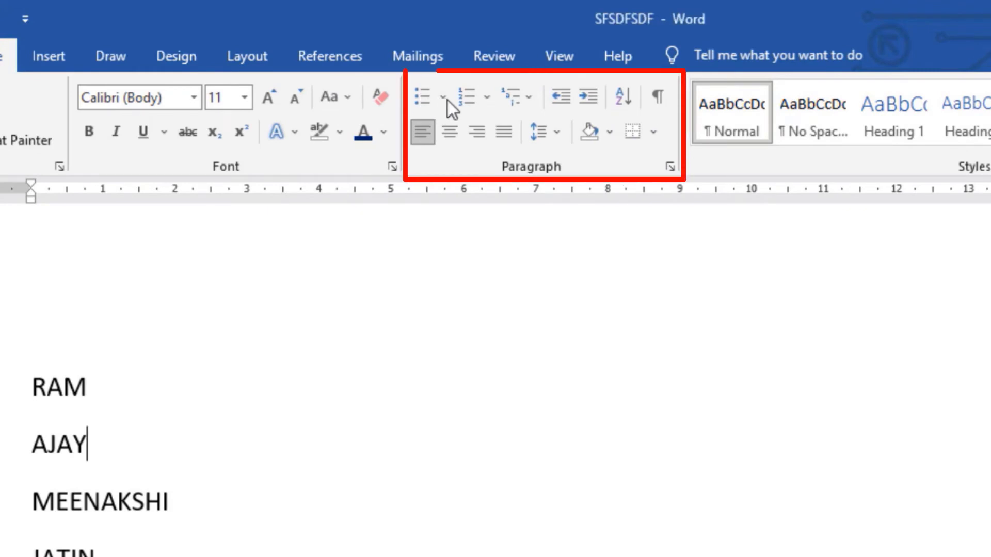
Select the plain list of names from RAM to MANISH without applying bullets.
{"action": "left_click", "coordinate": [442, 99]}
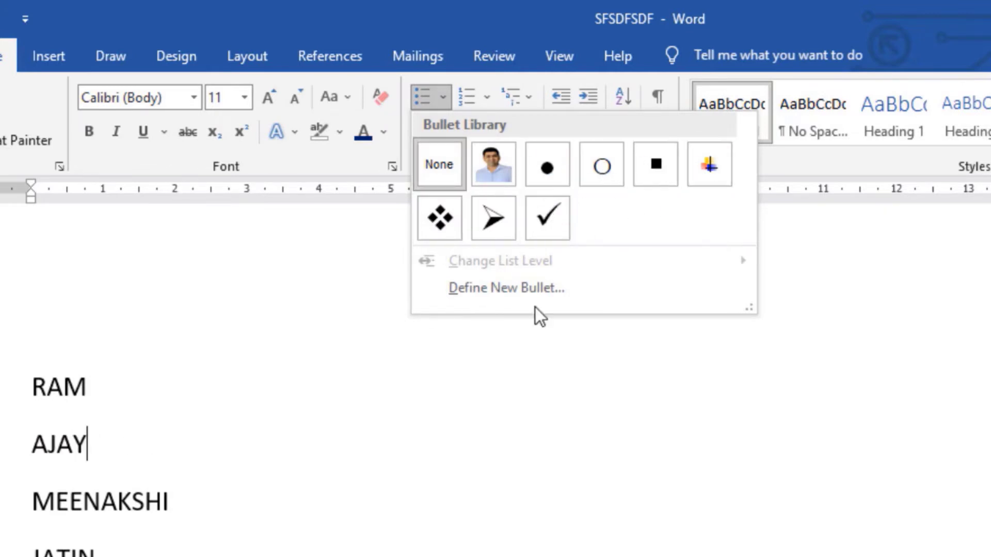
{"action": "left_click", "coordinate": [535, 393]}
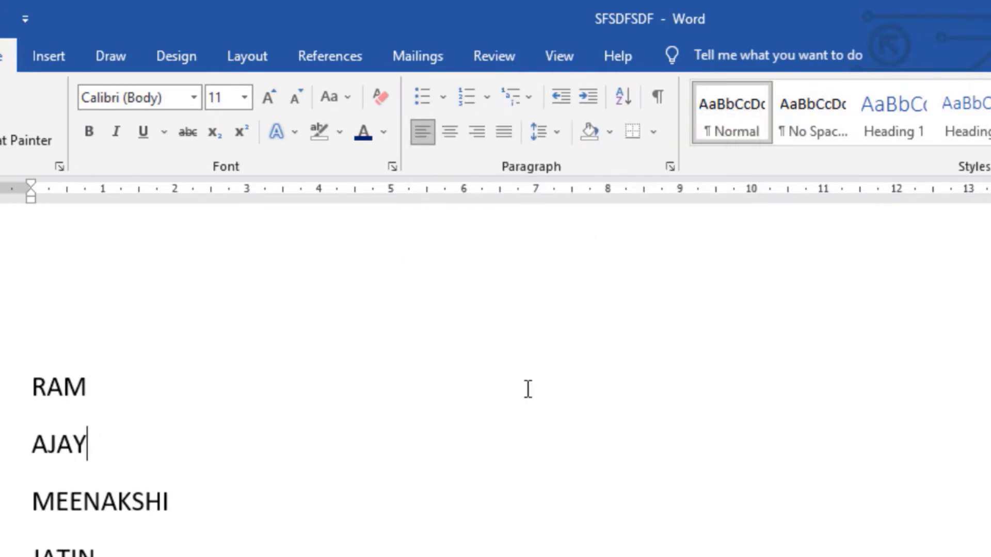
{"action": "left_click_drag", "start_coordinate": [126, 186], "coordinate": [173, 335]}
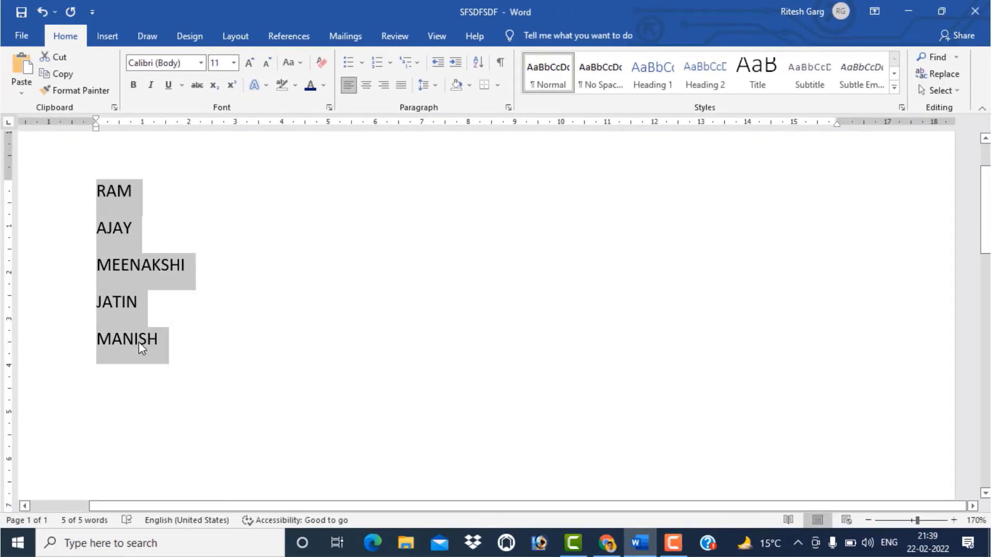
Give the five names square bullets after briefly trying checkmark bullets.
{"action": "left_click", "coordinate": [363, 63]}
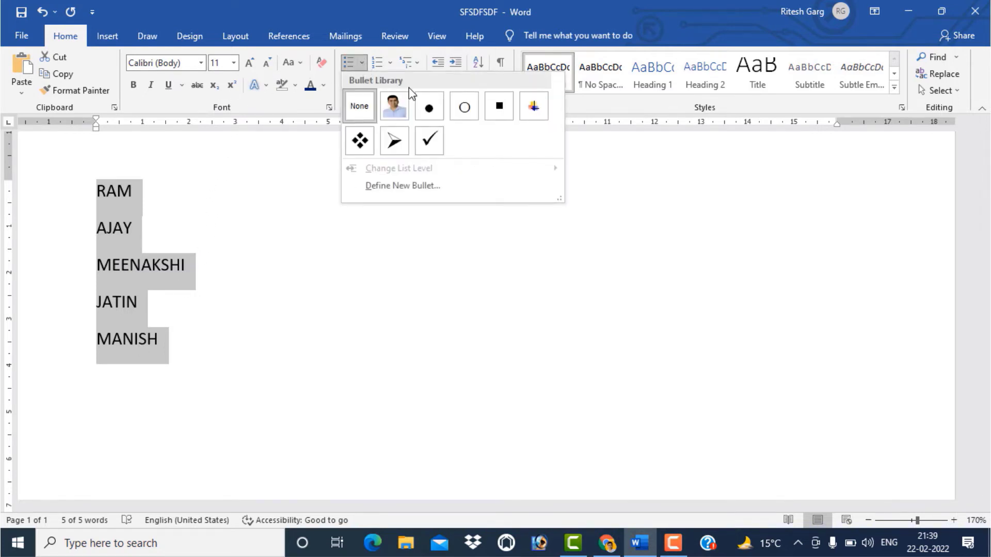
{"action": "left_click", "coordinate": [429, 140]}
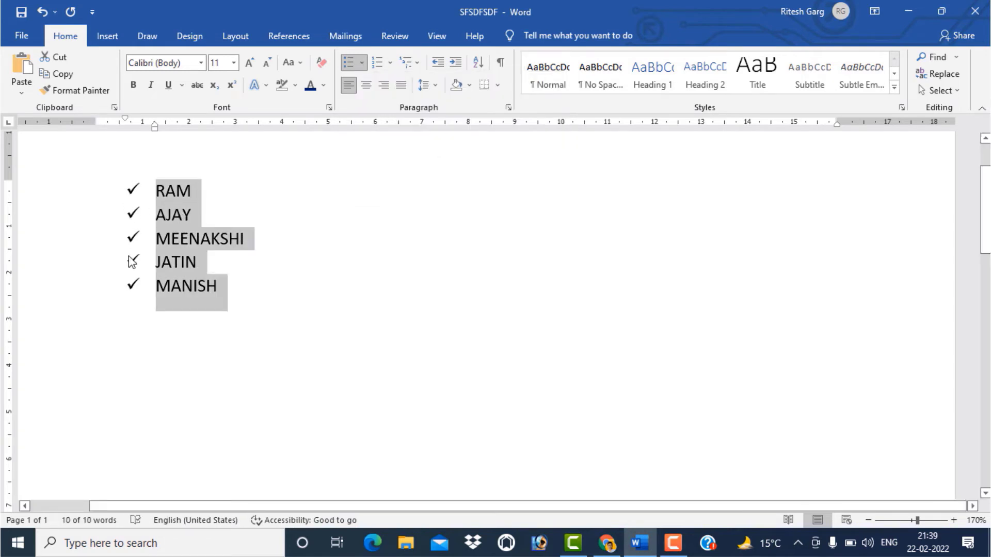
{"action": "left_click", "coordinate": [362, 63]}
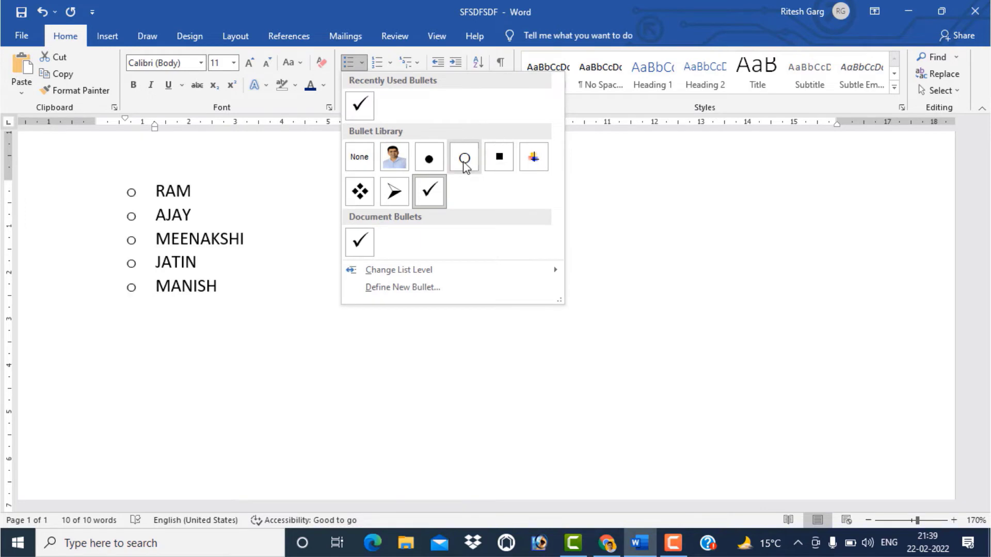
{"action": "left_click", "coordinate": [498, 162]}
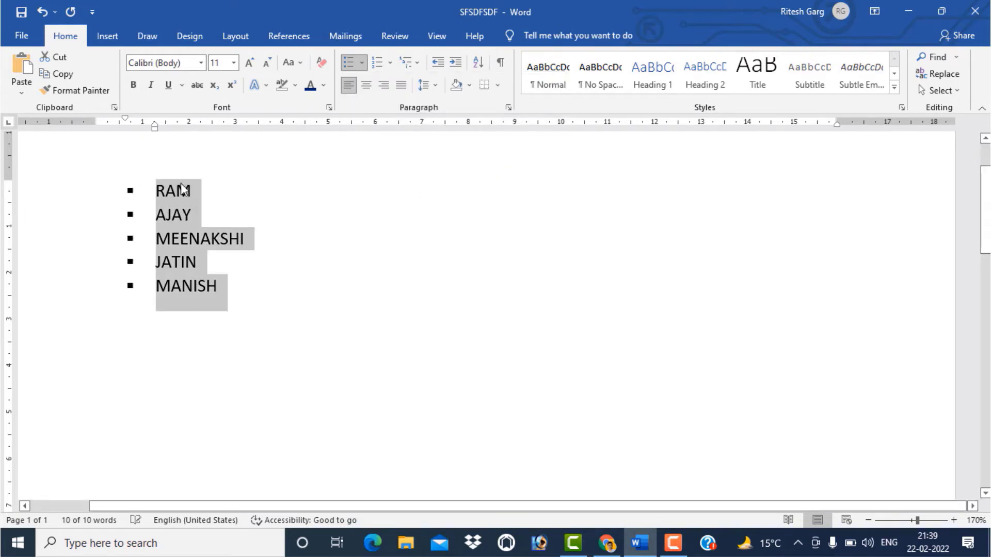
{"action": "left_click", "coordinate": [362, 63]}
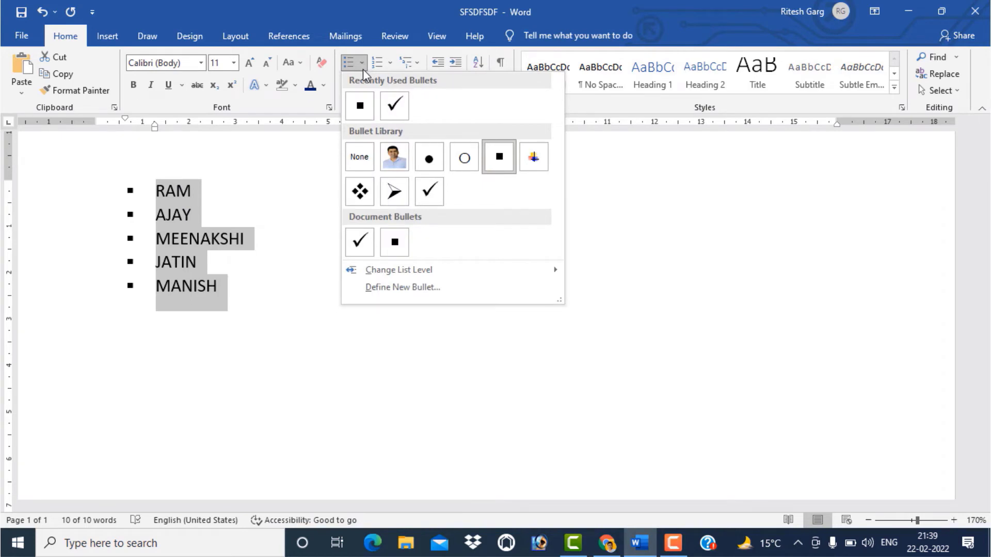
{"action": "left_click", "coordinate": [408, 288]}
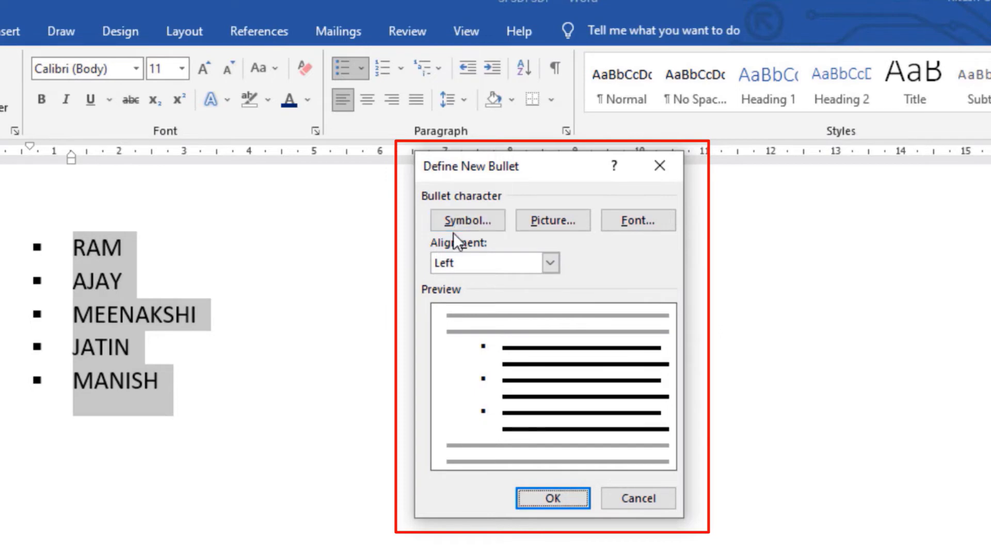
Set the list bullet to the Wingdings three-point star symbol (code 169).
{"action": "left_click", "coordinate": [459, 225]}
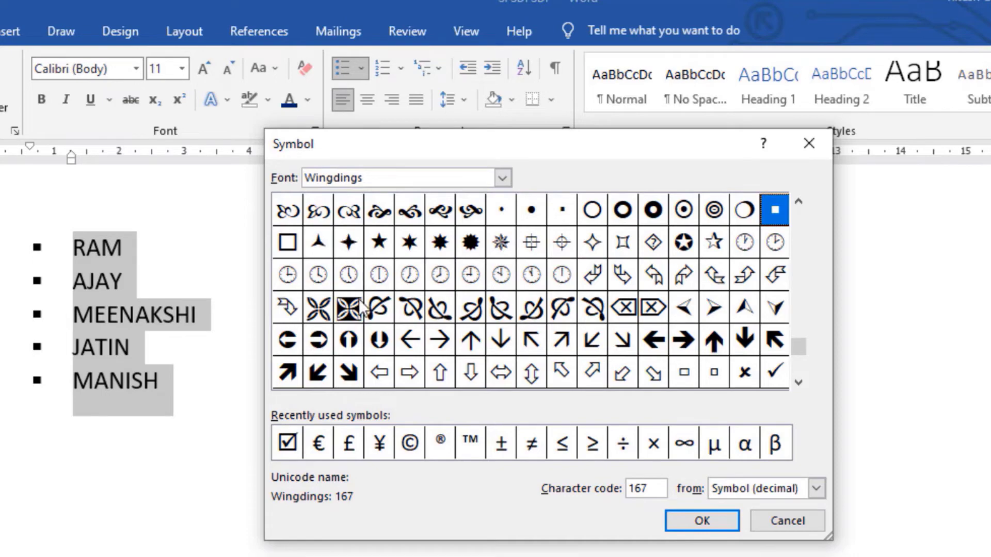
{"action": "left_click", "coordinate": [318, 248]}
{"action": "left_click", "coordinate": [684, 518]}
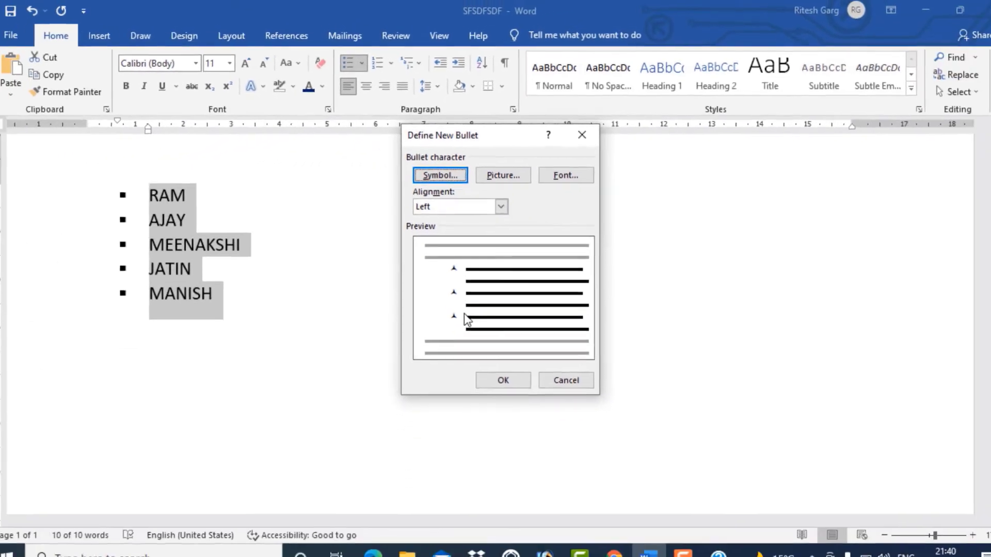
{"action": "left_click", "coordinate": [504, 380]}
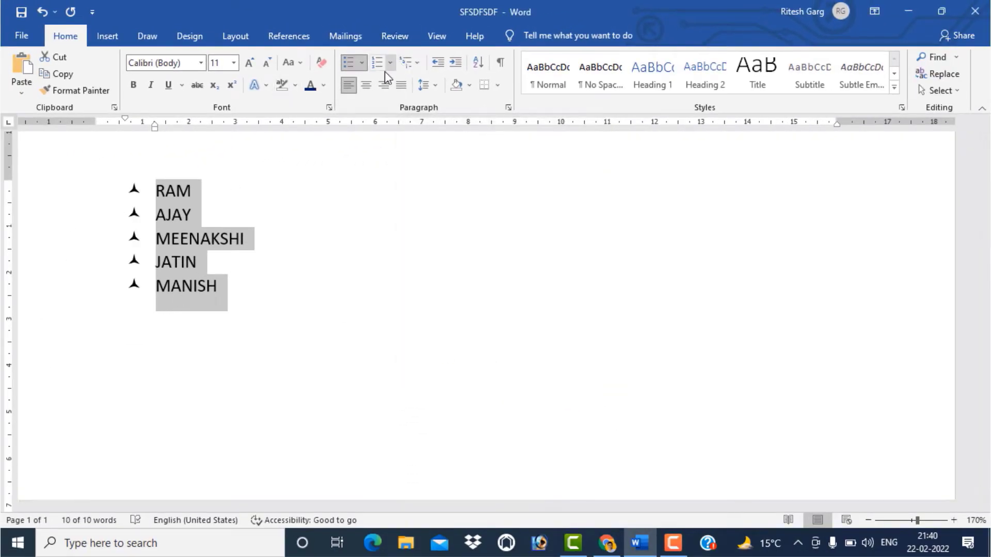
{"action": "left_click", "coordinate": [361, 68]}
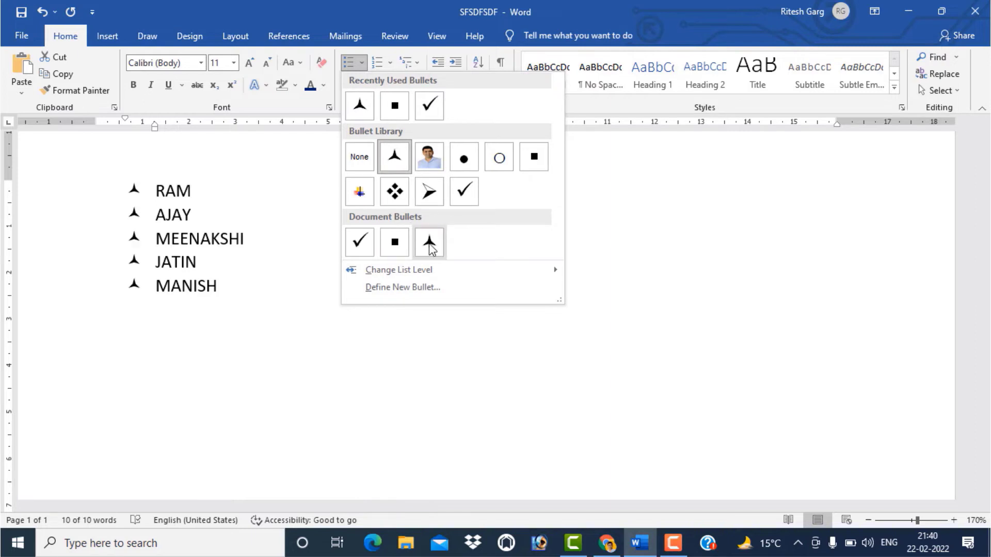
Use the photo IMG_20210125_204827_163 from the images folder as the picture bullet.
{"action": "left_click", "coordinate": [426, 288]}
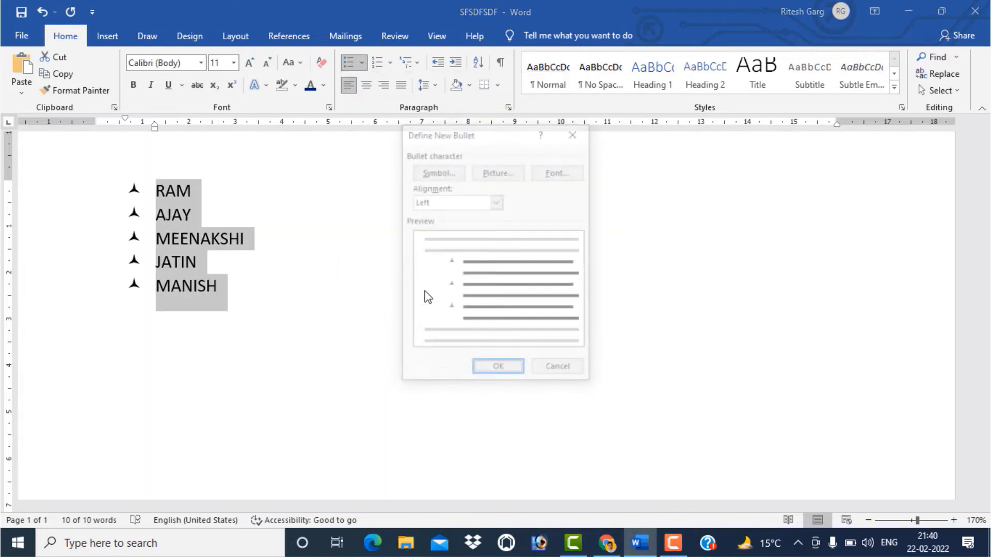
{"action": "left_click", "coordinate": [491, 175]}
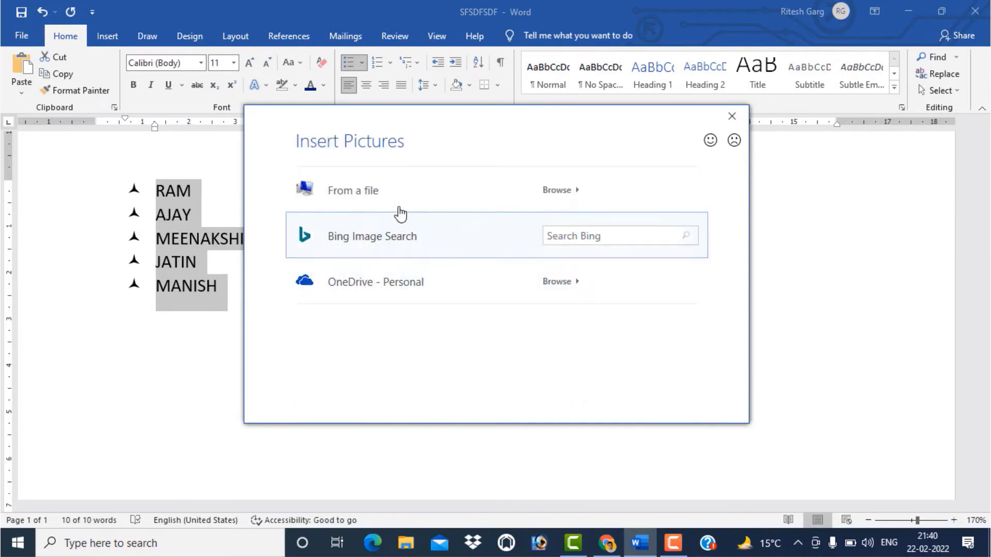
{"action": "left_click", "coordinate": [347, 198]}
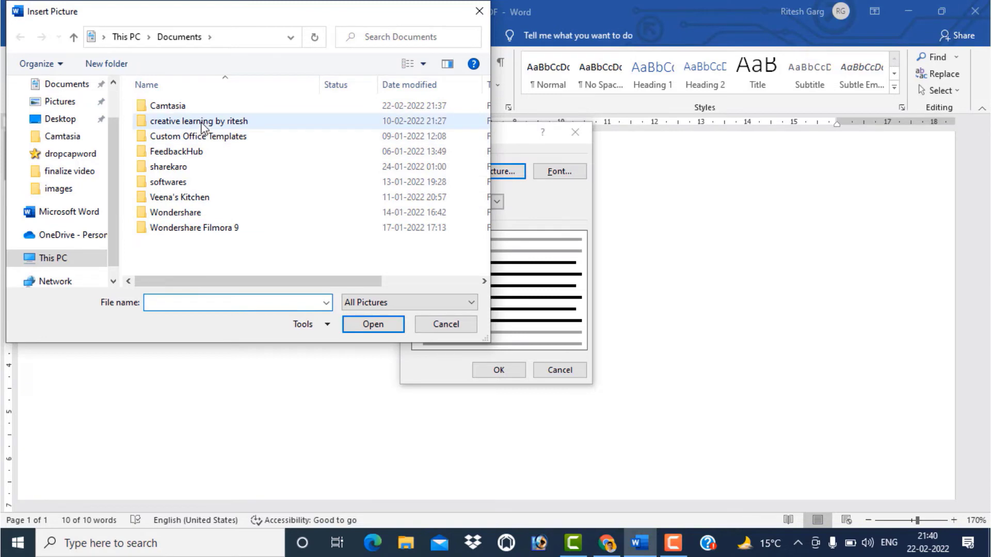
{"action": "double_click", "coordinate": [227, 122]}
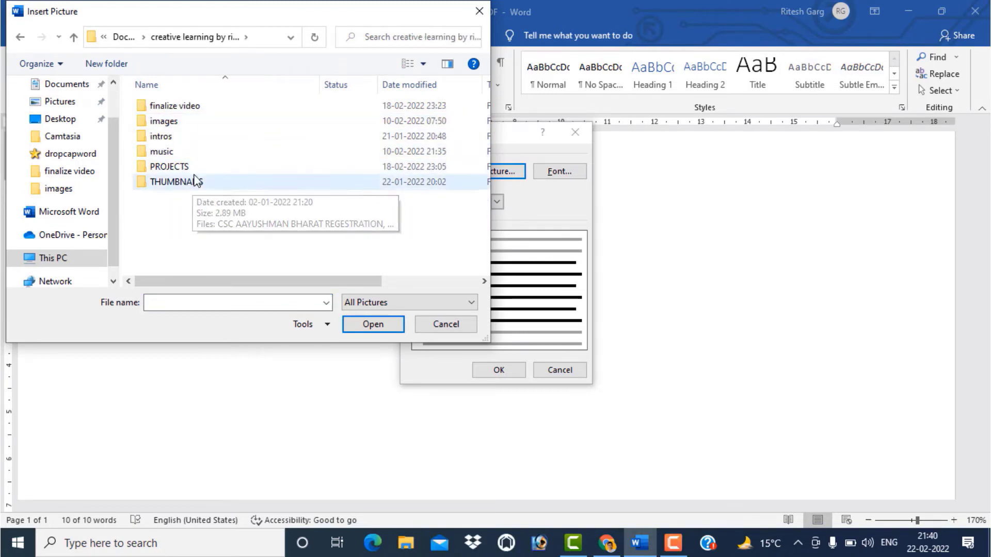
{"action": "double_click", "coordinate": [187, 127]}
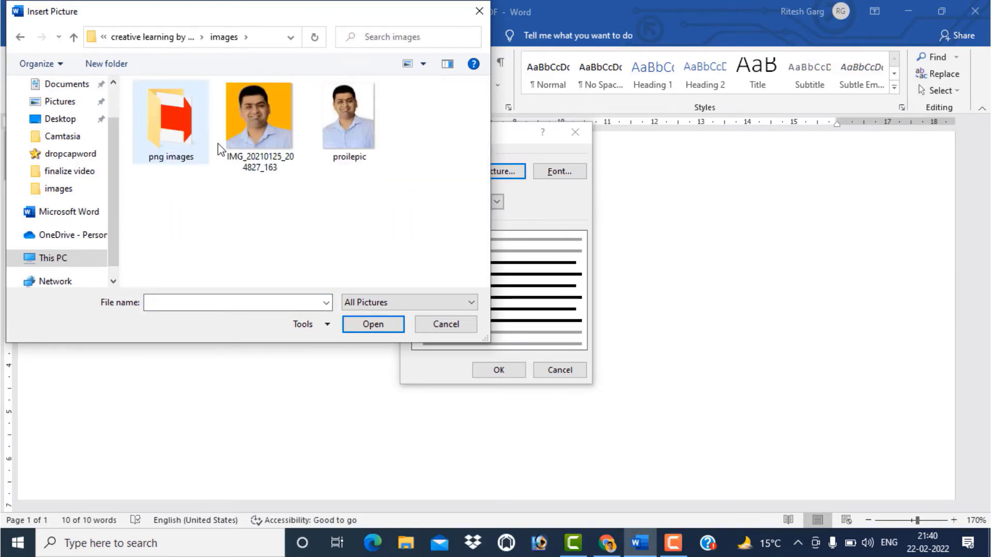
{"action": "left_click", "coordinate": [252, 132]}
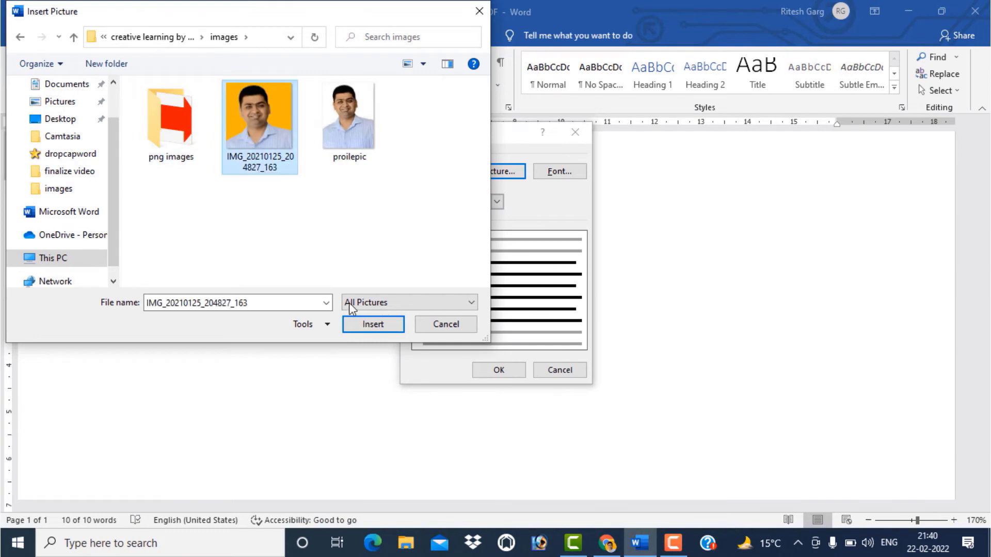
{"action": "left_click", "coordinate": [372, 325]}
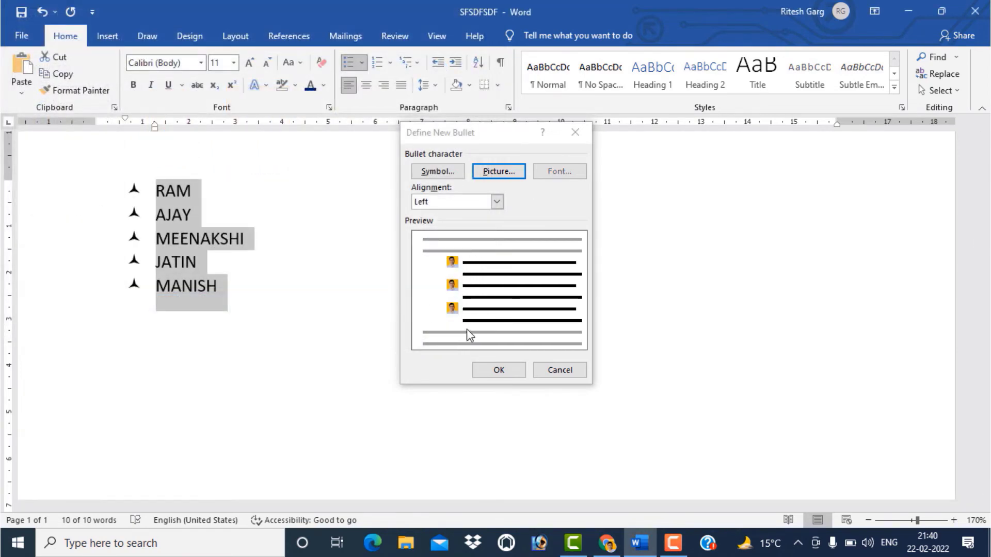
{"action": "left_click", "coordinate": [499, 370]}
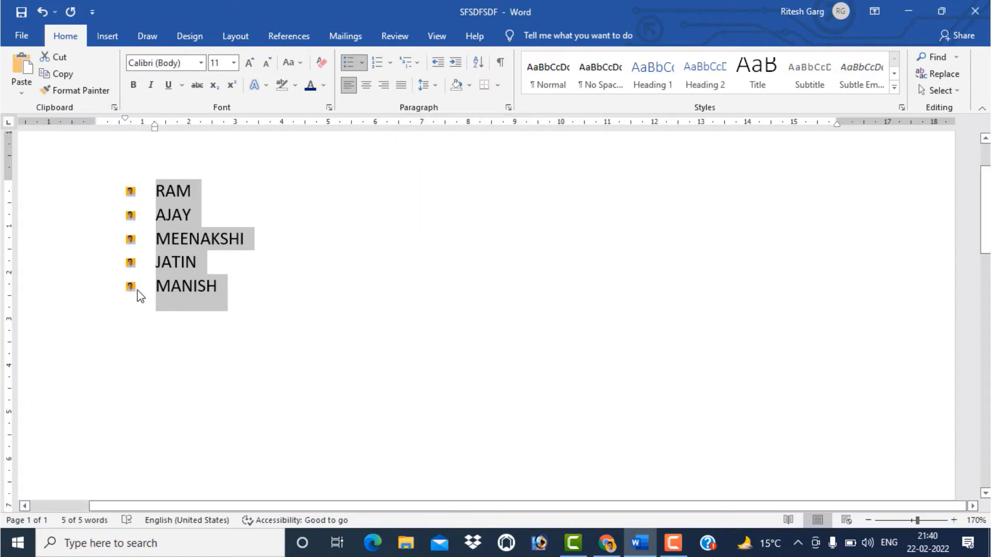
Right-align the picture bullets, then delete the entire names list.
{"action": "left_click", "coordinate": [363, 63]}
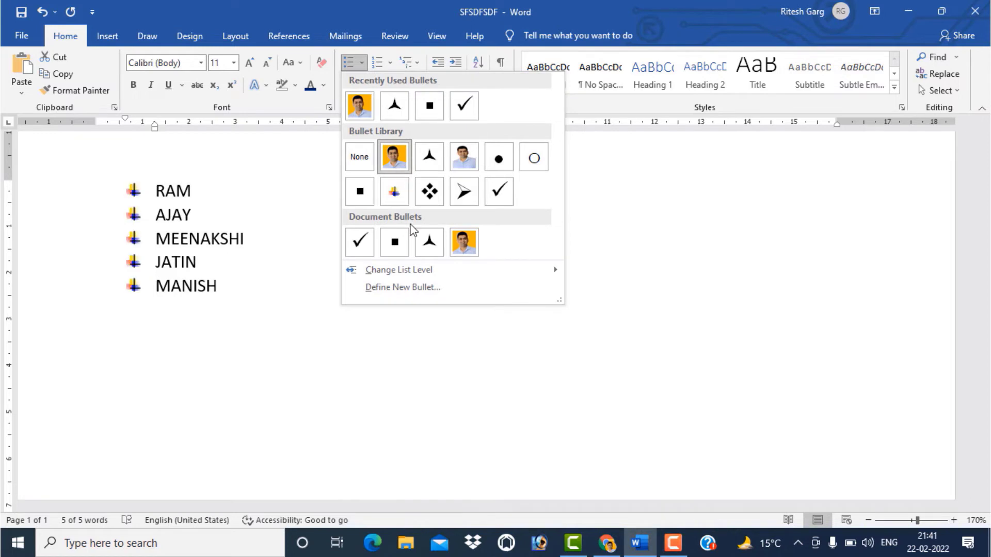
{"action": "left_click", "coordinate": [423, 294]}
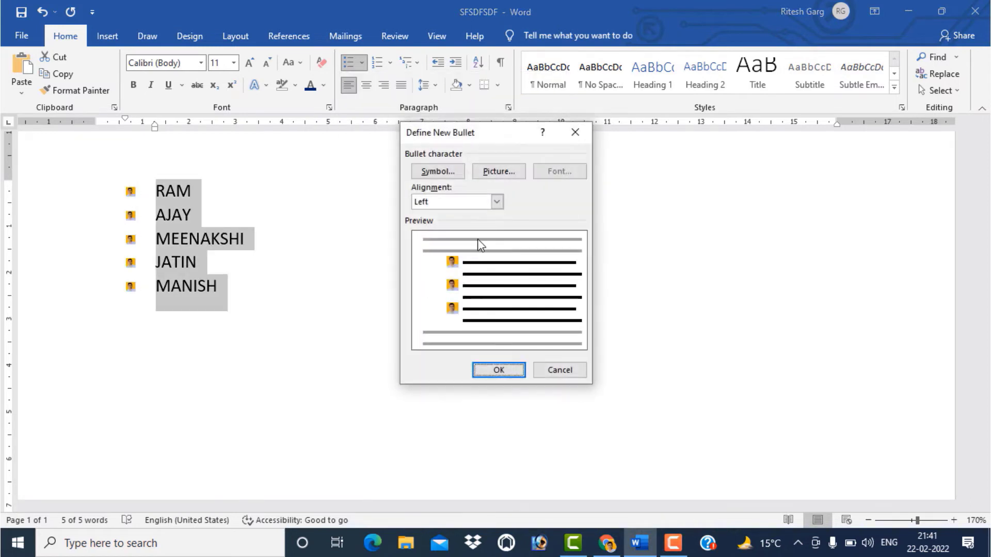
{"action": "left_click", "coordinate": [497, 201]}
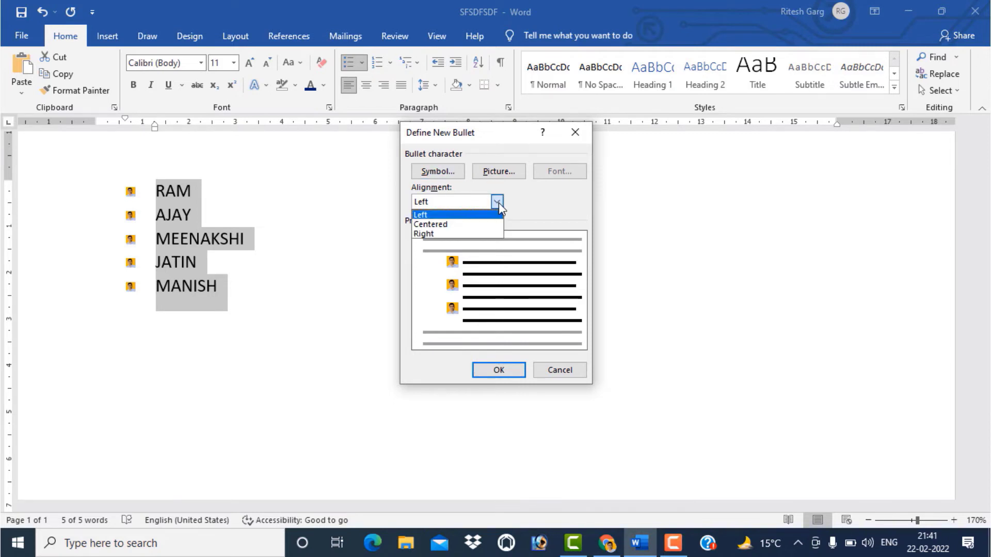
{"action": "left_click", "coordinate": [440, 226]}
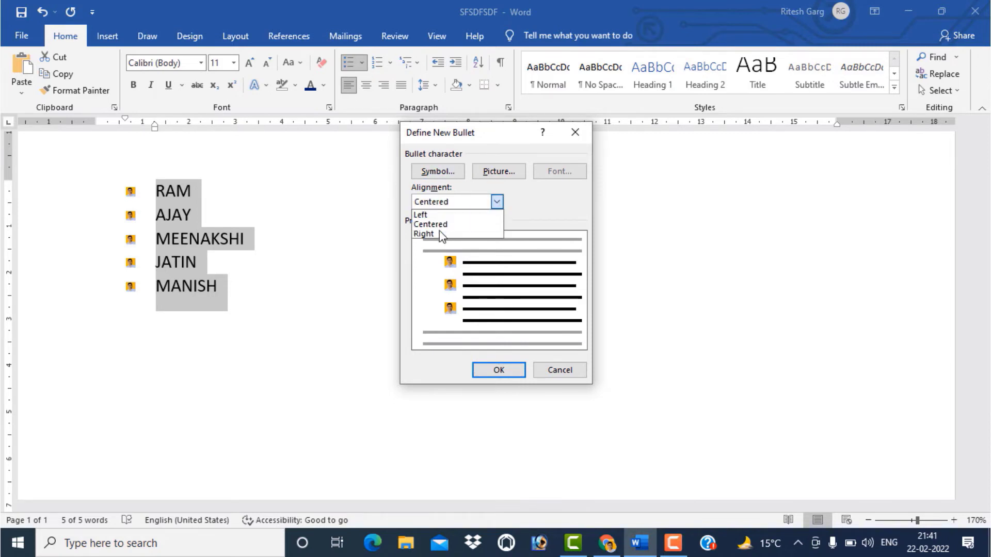
{"action": "left_click", "coordinate": [439, 235]}
{"action": "left_click", "coordinate": [489, 369]}
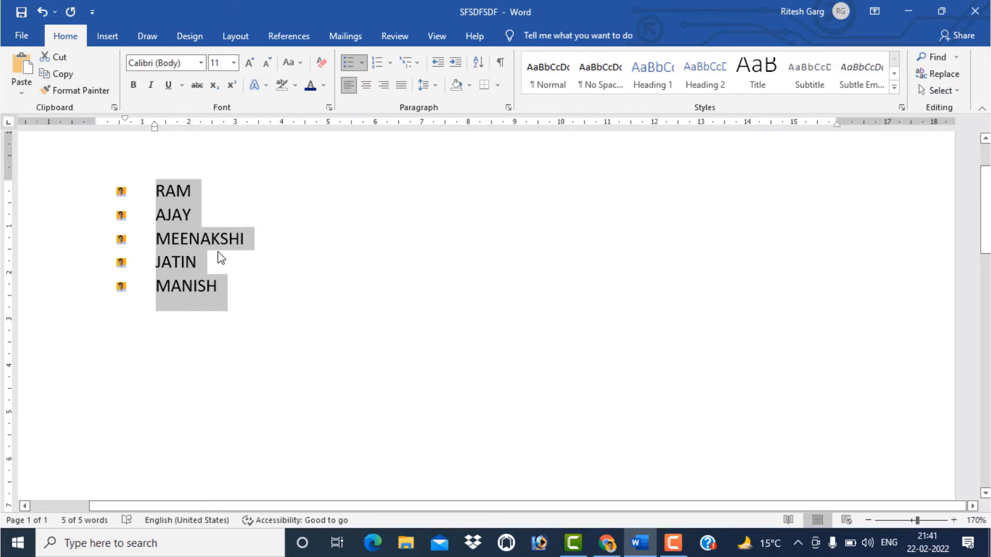
{"action": "key", "text": "Delete"}
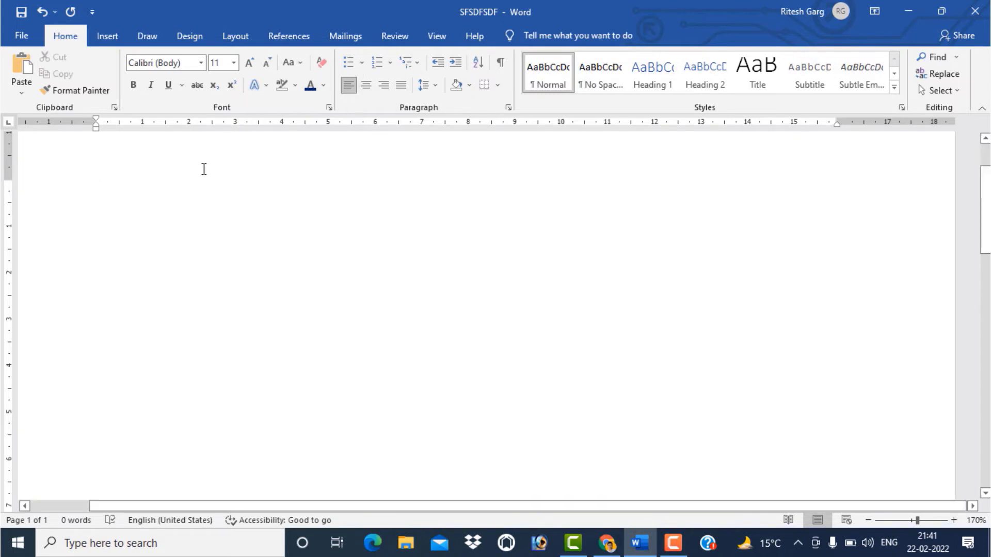
Create a checkmark-bulleted list: RAM, JATIN, KJSDFLK, LKSJDFLKJ, LKJSLFKJ, plus an empty line.
{"action": "left_click", "coordinate": [363, 65]}
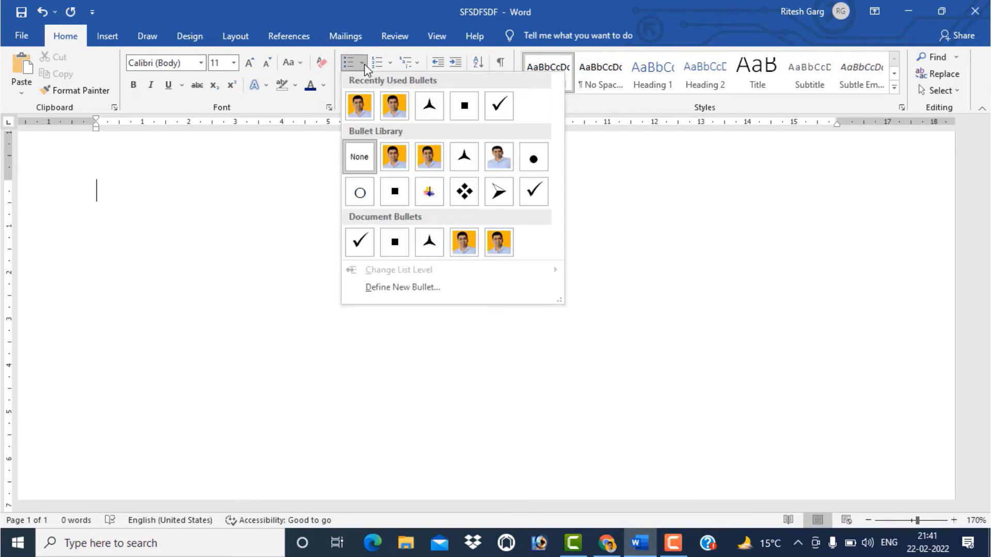
{"action": "left_click", "coordinate": [503, 110]}
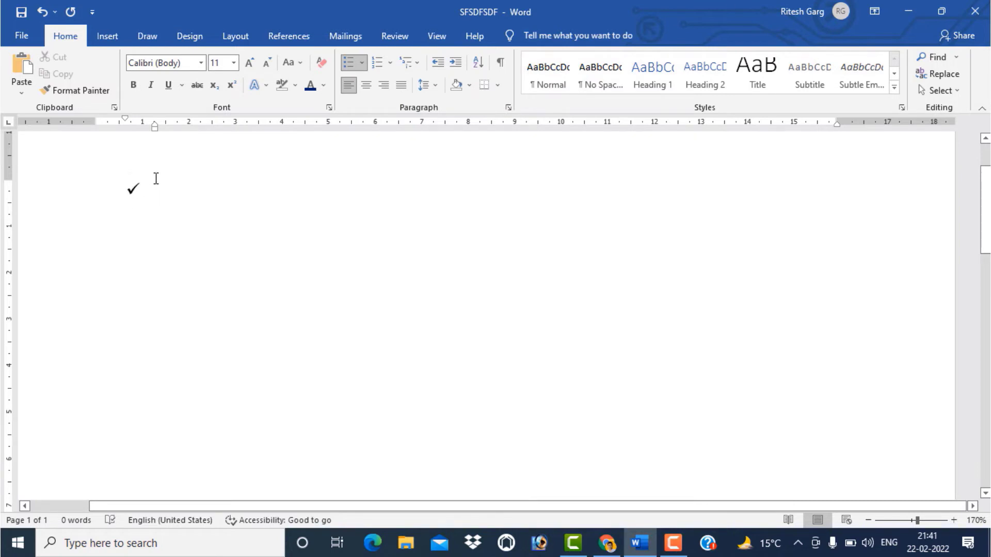
{"action": "type", "text": "RAM"}
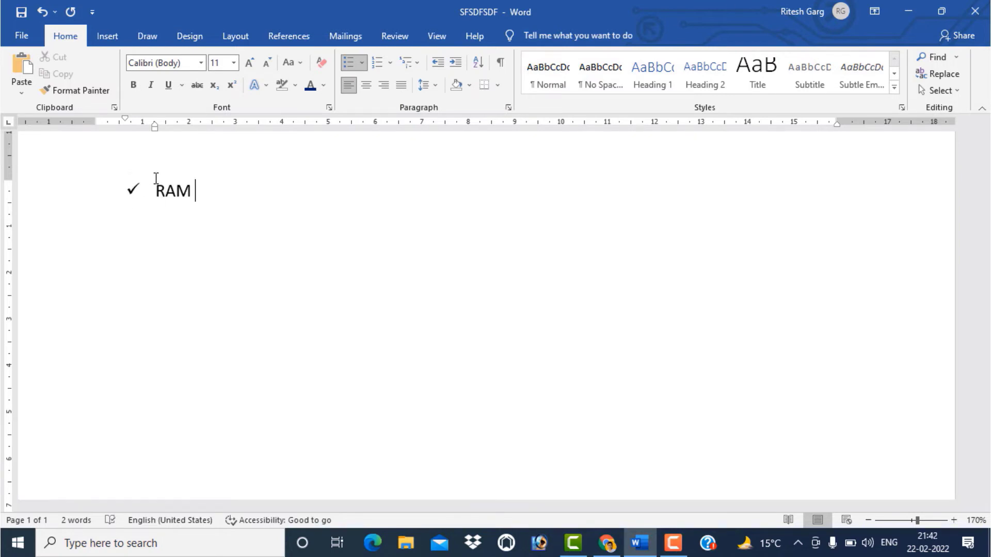
{"action": "key", "text": "Return"}
{"action": "type", "text": "JATIN"}
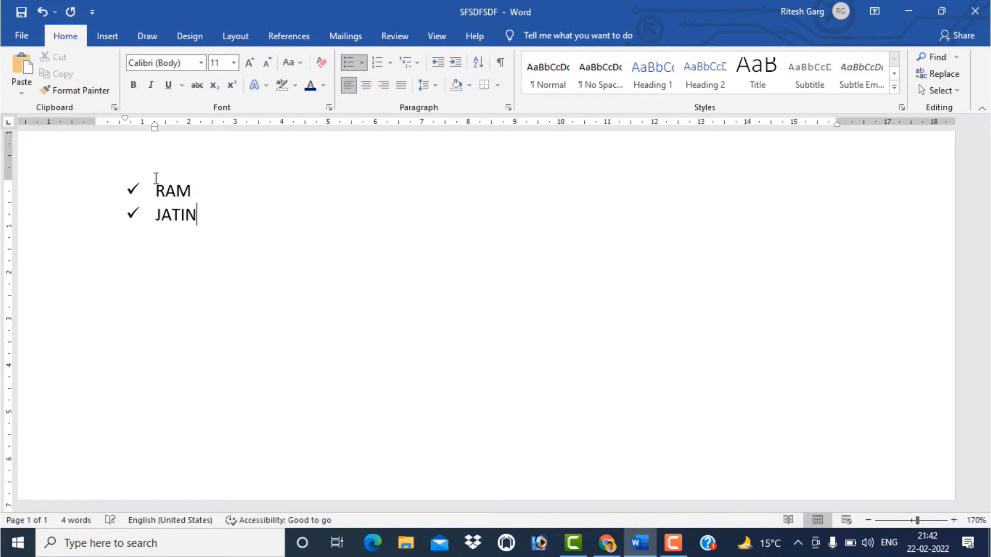
{"action": "key", "text": "Return"}
{"action": "type", "text": "KJSDFLK"}
{"action": "key", "text": "Return"}
{"action": "type", "text": "LKSJD"}
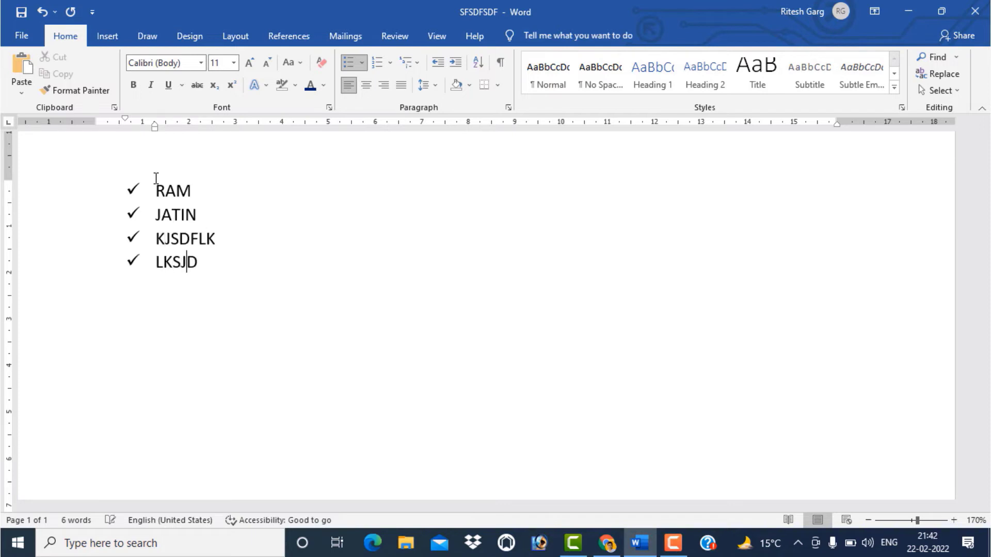
{"action": "type", "text": "FLKJ"}
{"action": "key", "text": "Return"}
{"action": "type", "text": "LKJSLFKJ"}
{"action": "key", "text": "Return"}
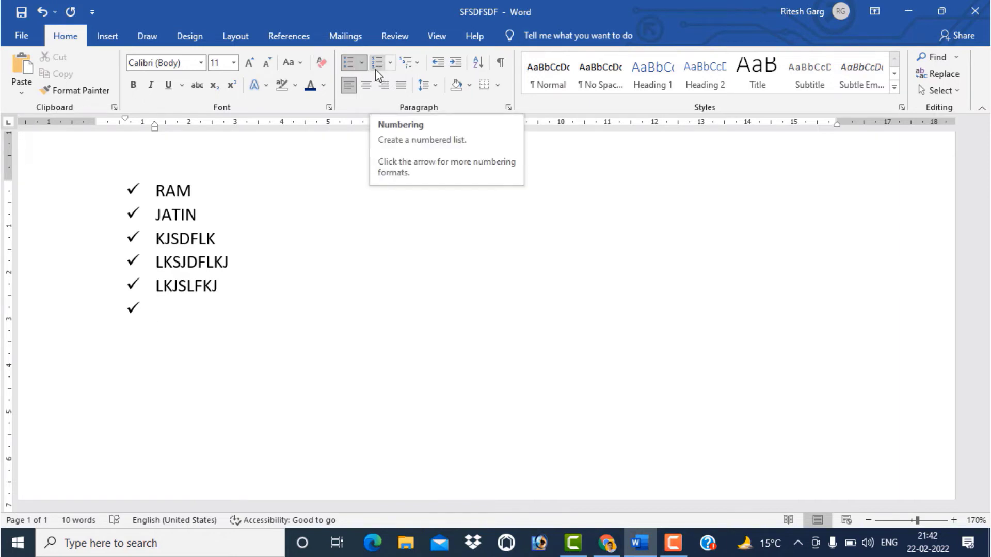
Renumber the five selected entries in the 1. 2. 3. format.
{"action": "mouse_move", "coordinate": [156, 190]}
{"action": "left_mouse_down"}
{"action": "mouse_move", "coordinate": [189, 226]}
{"action": "mouse_move", "coordinate": [219, 287]}
{"action": "left_mouse_up"}
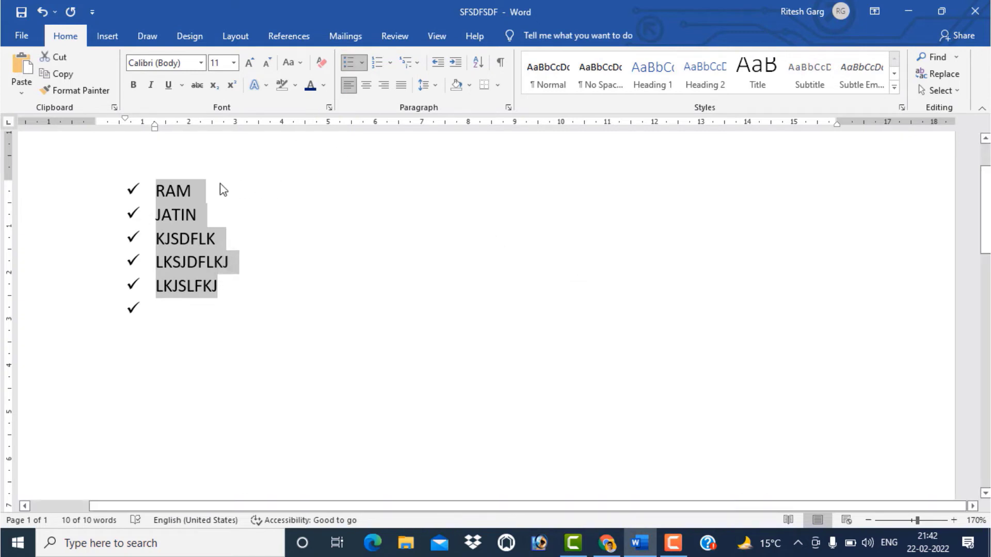
{"action": "left_click", "coordinate": [390, 64]}
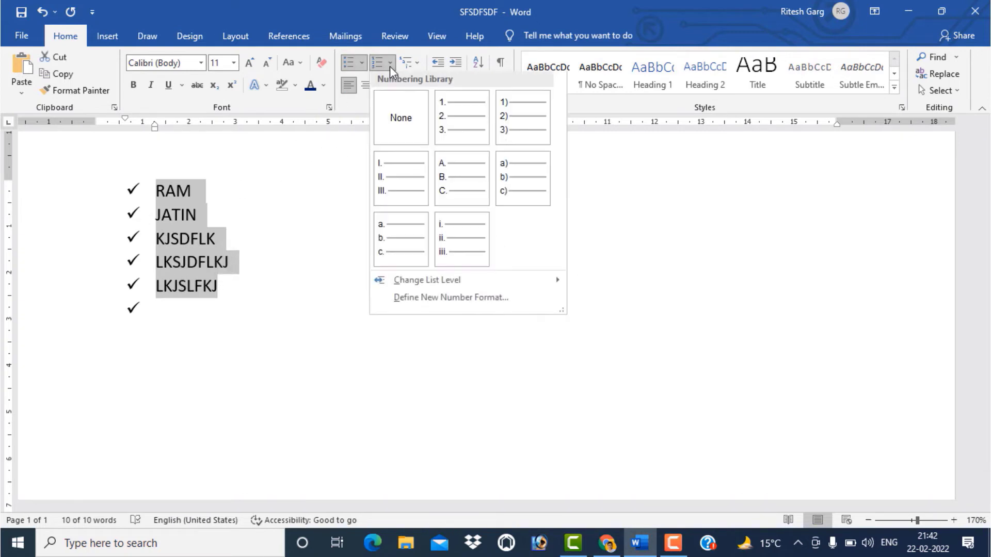
{"action": "left_click", "coordinate": [456, 115]}
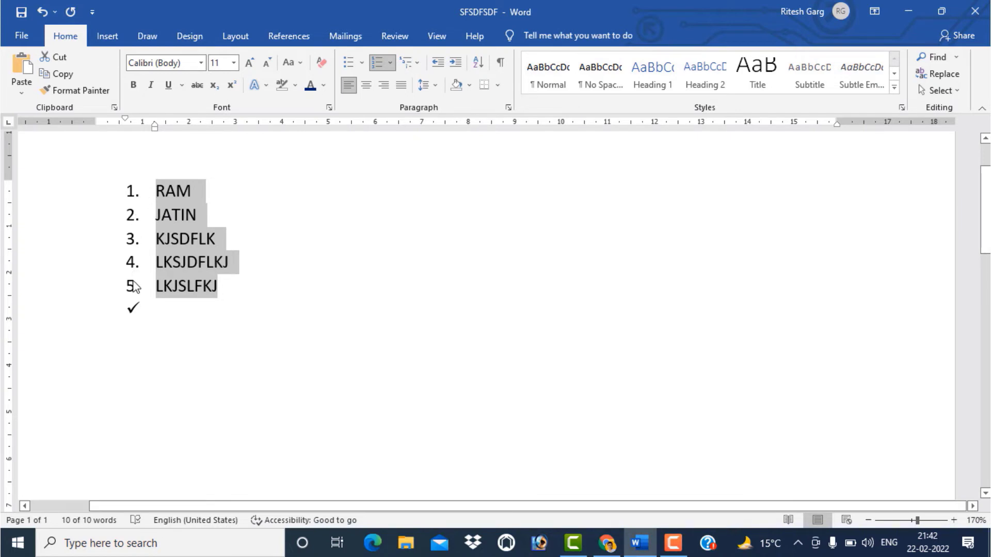
{"action": "left_click", "coordinate": [390, 65]}
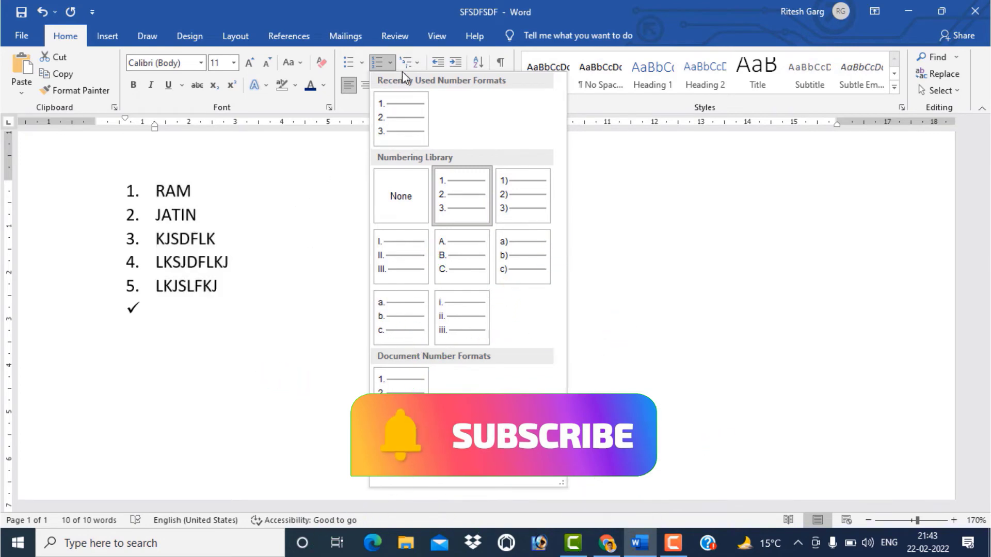
{"action": "left_click", "coordinate": [420, 59]}
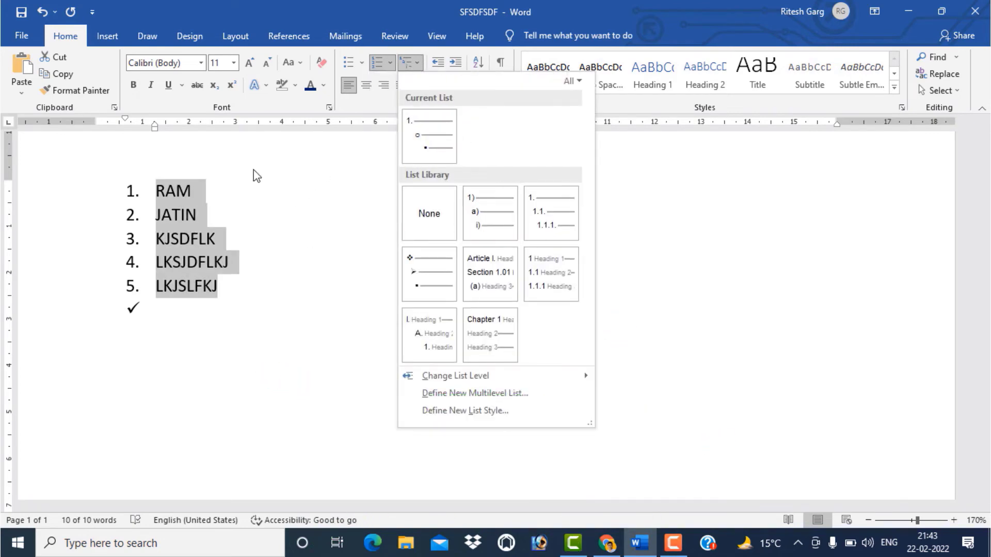
Select numbered entries 1 to 5 and delete them, keeping one empty bullet line.
{"action": "left_click", "coordinate": [238, 186]}
{"action": "left_click", "coordinate": [416, 63]}
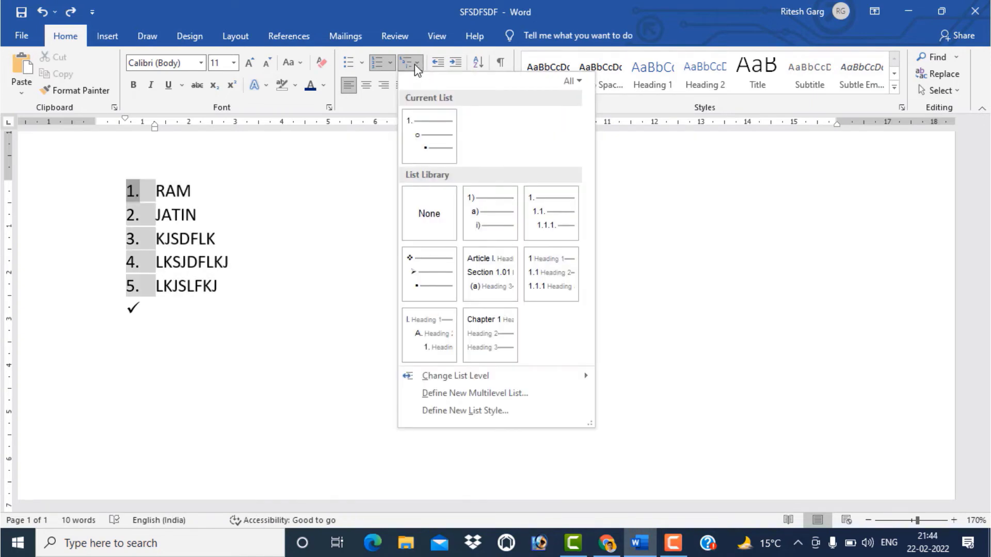
{"action": "mouse_move", "coordinate": [429, 136]}
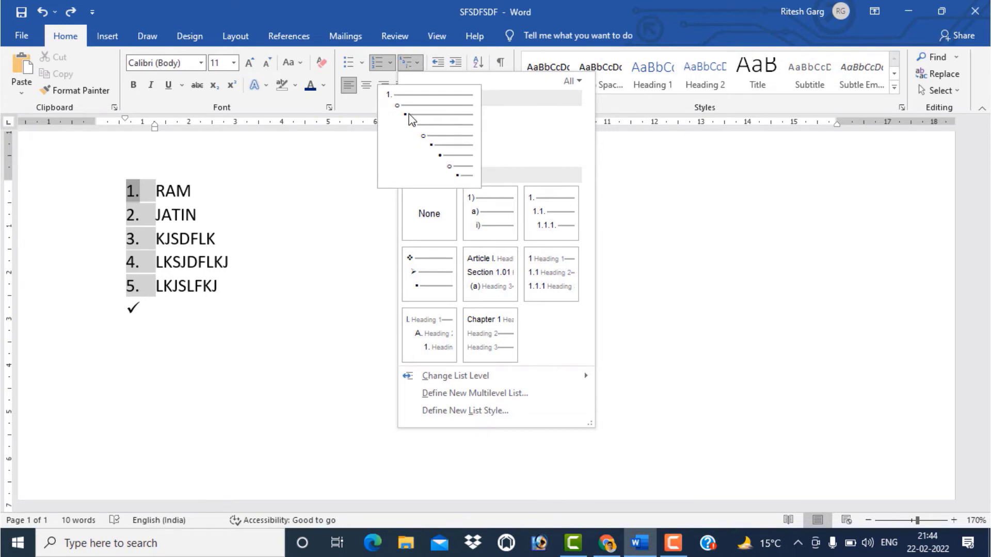
{"action": "left_click", "coordinate": [261, 169]}
{"action": "left_click_drag", "start_coordinate": [193, 308], "coordinate": [134, 176]}
{"action": "key", "text": "Delete"}
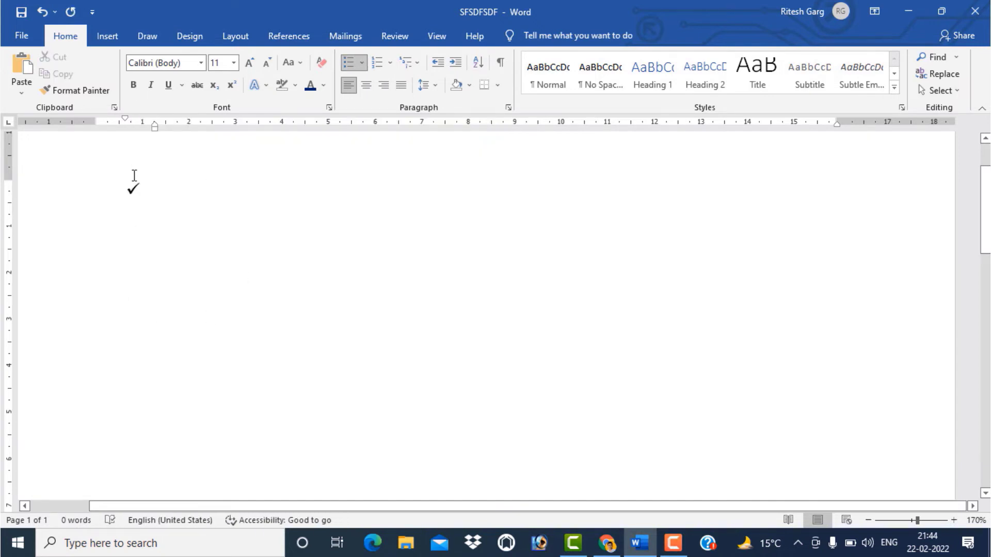
Replace the bullet with the heading Class I and the names Ram, Vinod, Meenakshi.
{"action": "key", "text": "BackSpace"}
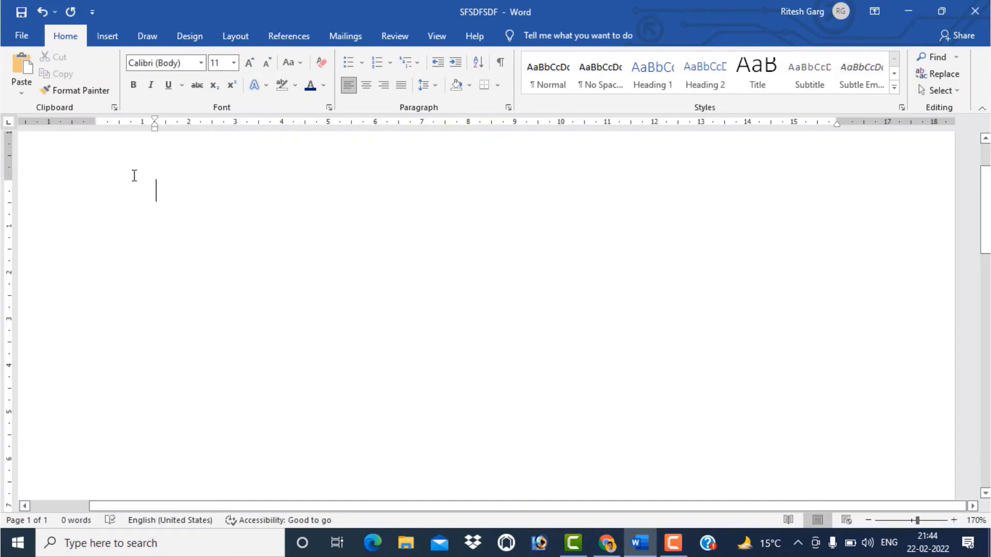
{"action": "type", "text": "c"}
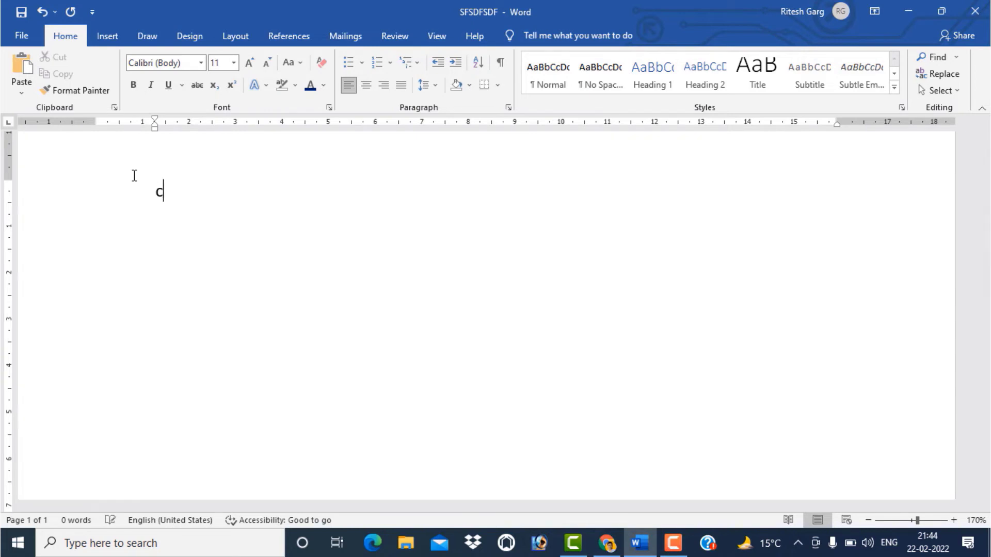
{"action": "type", "text": "l"}
{"action": "key", "text": "BackSpace"}
{"action": "key", "text": "BackSpace"}
{"action": "type", "text": "C"}
{"action": "type", "text": "lass I"}
{"action": "key", "text": "Return"}
{"action": "type", "text": "R"}
{"action": "type", "text": "am"}
{"action": "key", "text": "Return"}
{"action": "type", "text": "Vi"}
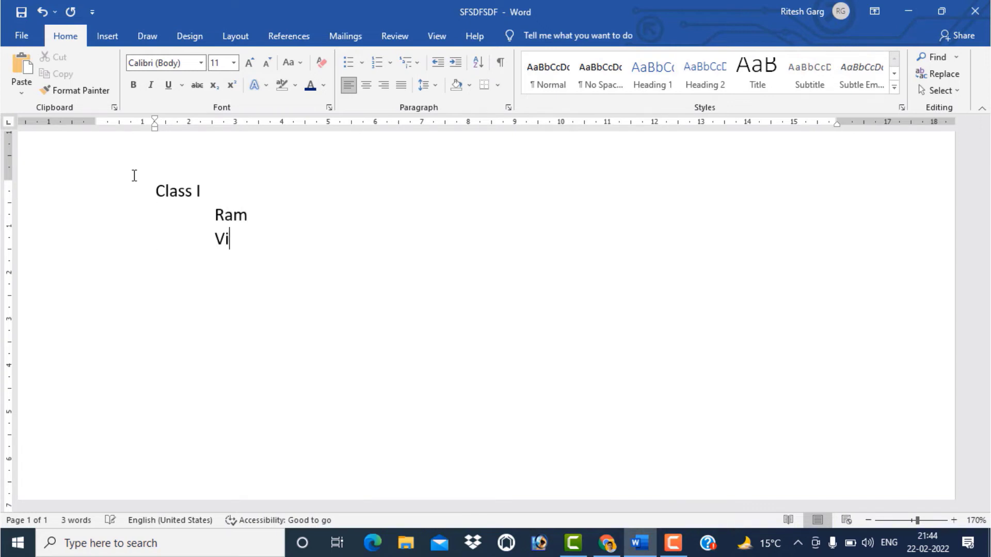
{"action": "type", "text": "nod"}
{"action": "key", "text": "Return"}
{"action": "key", "text": "Tab"}
{"action": "type", "text": "Meen"}
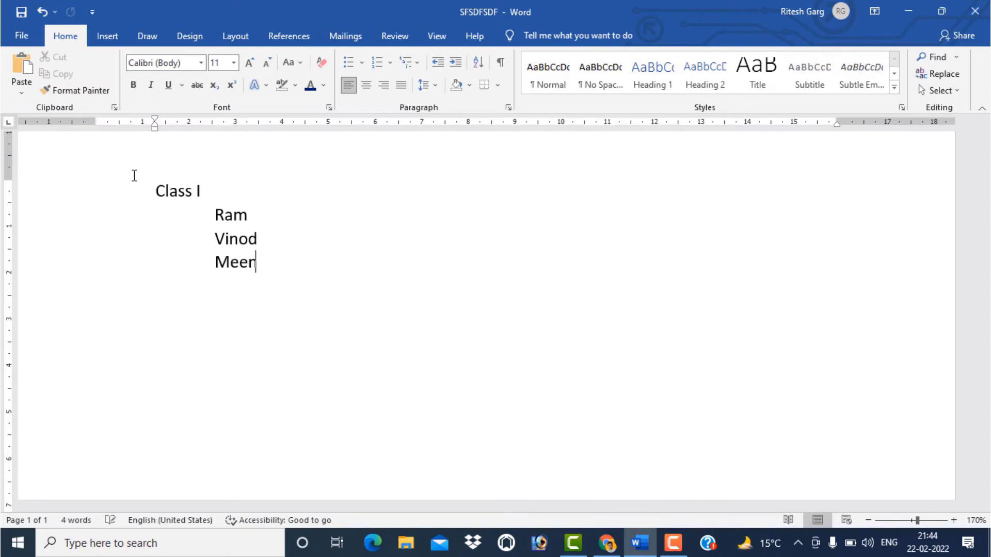
{"action": "type", "text": "akshi"}
Add the heading Class II with indented names Umesh and Ramesh.
{"action": "key", "text": "Return"}
{"action": "key", "text": "BackSpace"}
{"action": "type", "text": "C"}
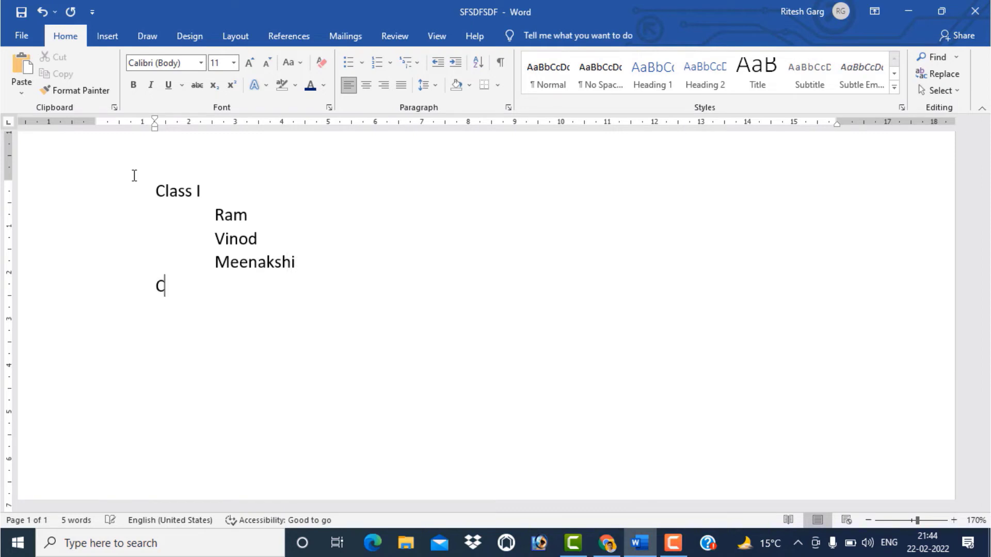
{"action": "type", "text": "lass II"}
{"action": "key", "text": "Return"}
{"action": "key", "text": "Tab"}
{"action": "type", "text": "U"}
{"action": "type", "text": "mesh"}
{"action": "key", "text": "Return"}
{"action": "key", "text": "Tab"}
{"action": "type", "text": "Ram"}
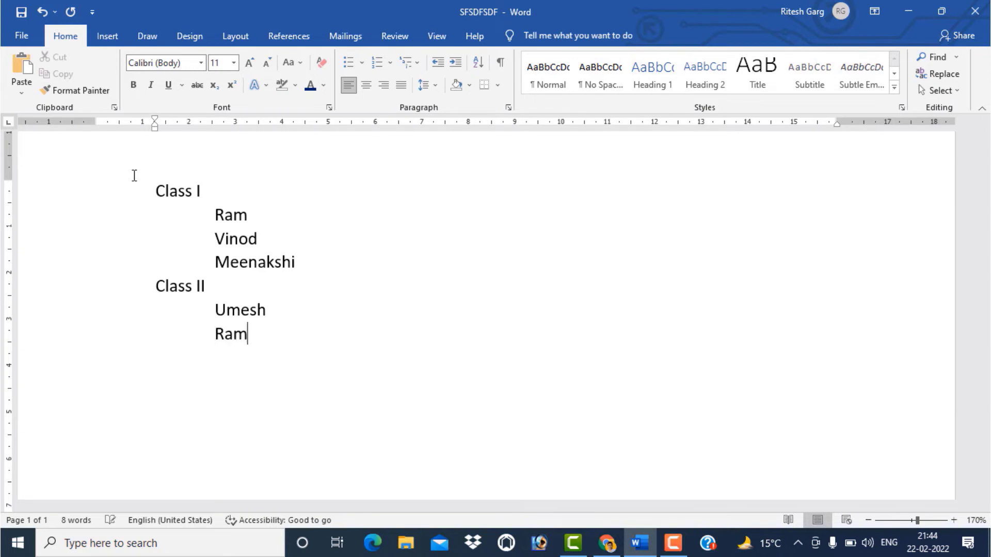
{"action": "type", "text": "esh"}
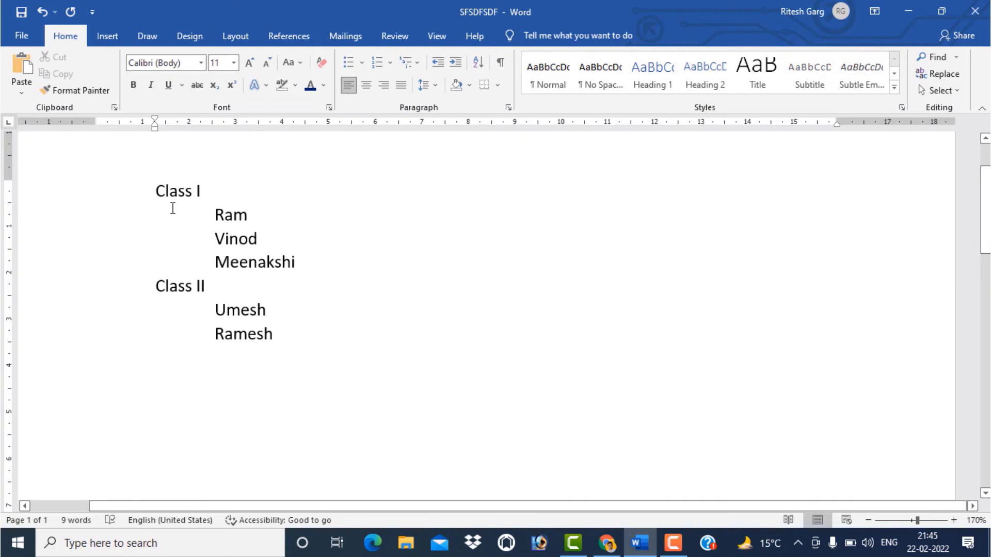
Apply a bulleted multilevel list style to the whole Class I and Class II outline.
{"action": "mouse_move", "coordinate": [155, 194]}
{"action": "left_mouse_down"}
{"action": "mouse_move", "coordinate": [192, 203]}
{"action": "mouse_move", "coordinate": [299, 342]}
{"action": "left_mouse_up"}
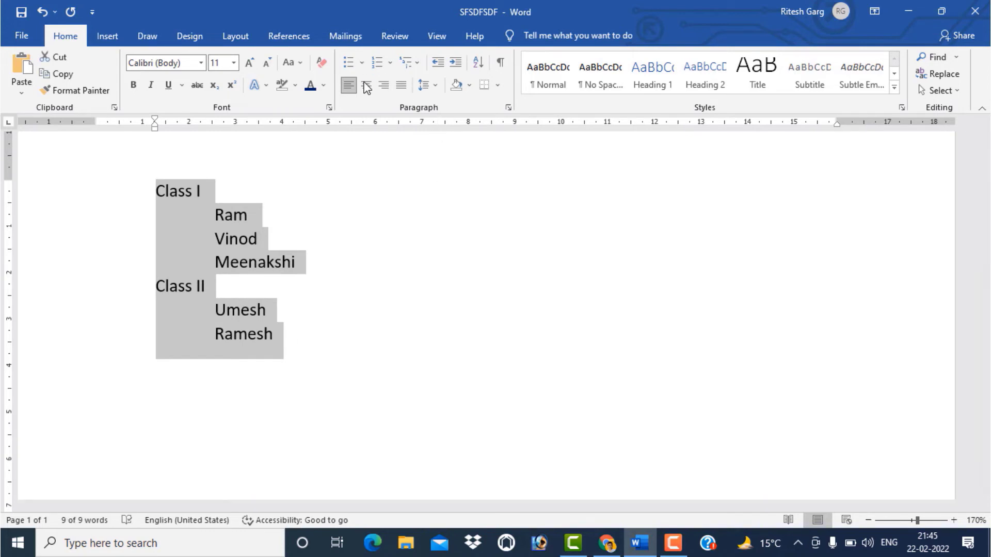
{"action": "left_click", "coordinate": [417, 62]}
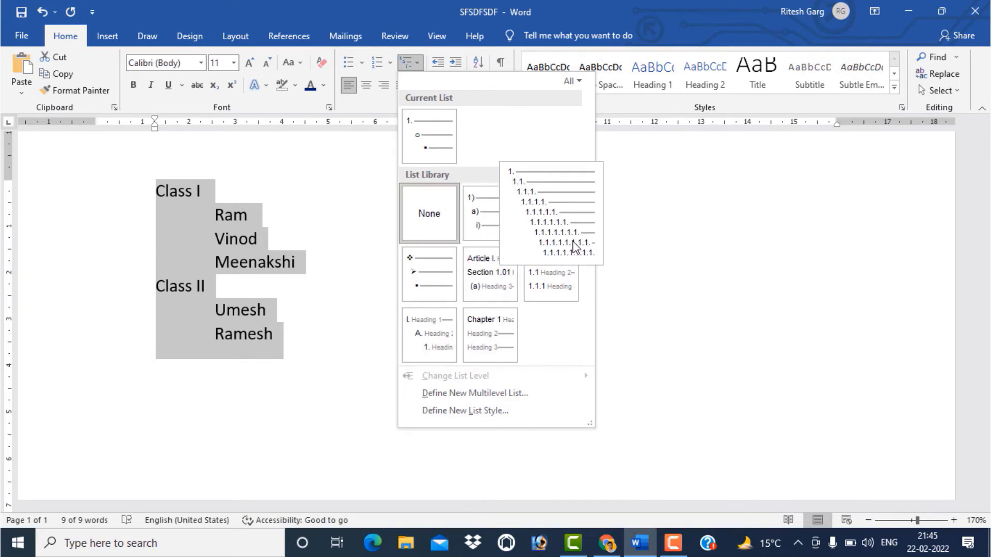
{"action": "left_click", "coordinate": [429, 269]}
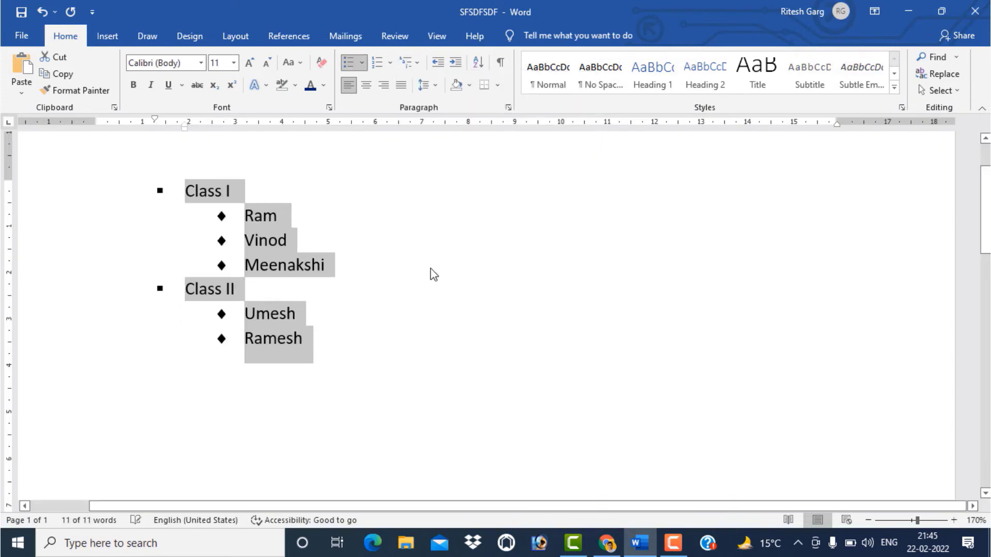
{"action": "left_click", "coordinate": [182, 225]}
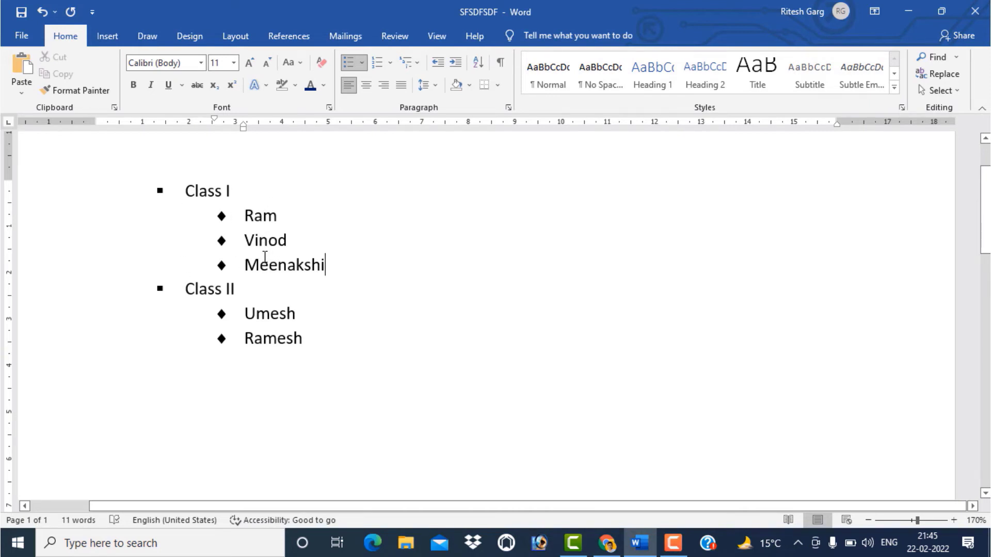
Number Class I as i) with Ram, Vinod and Meenakshi lettered (a)–(c).
{"action": "left_click_drag", "start_coordinate": [205, 196], "coordinate": [320, 265]}
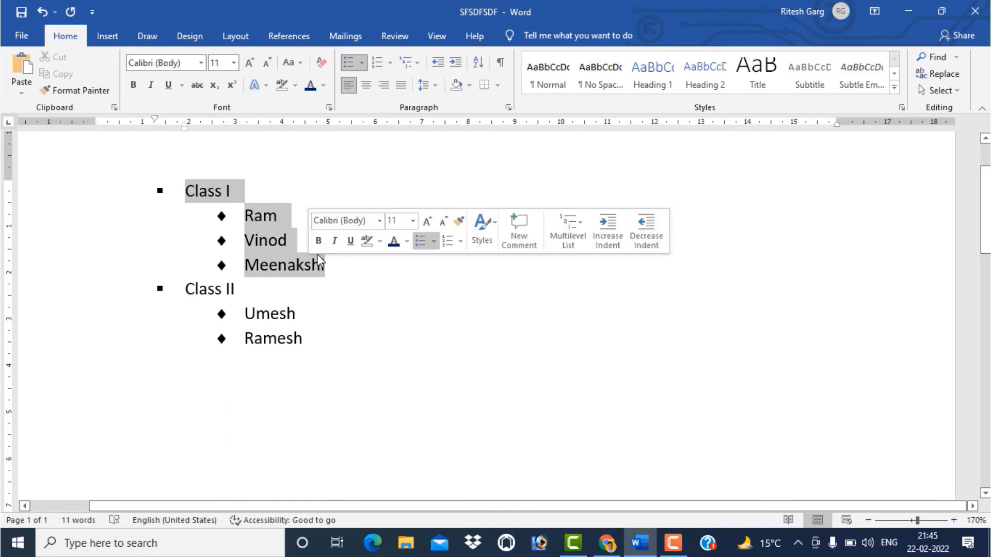
{"action": "left_click", "coordinate": [417, 62]}
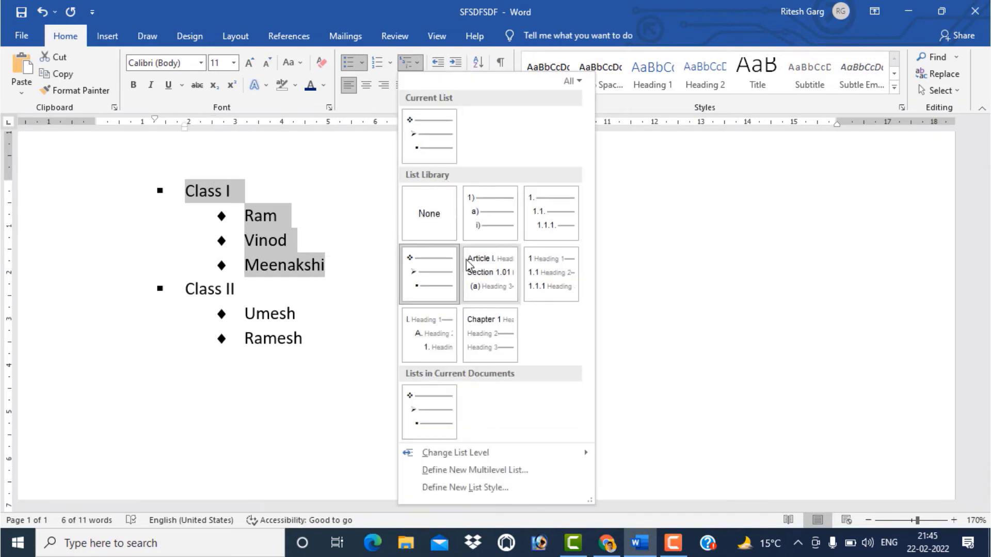
{"action": "left_click", "coordinate": [474, 227]}
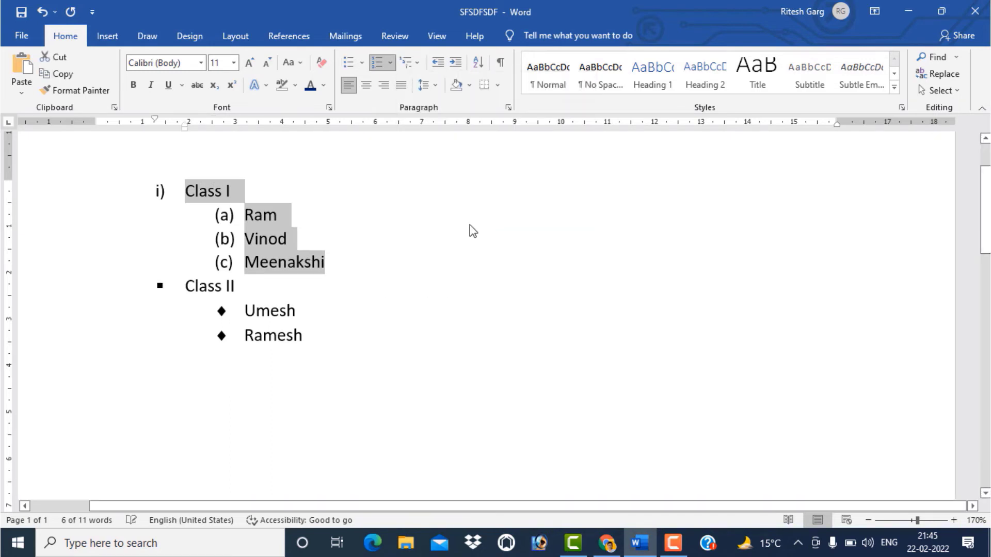
{"action": "left_click", "coordinate": [275, 309]}
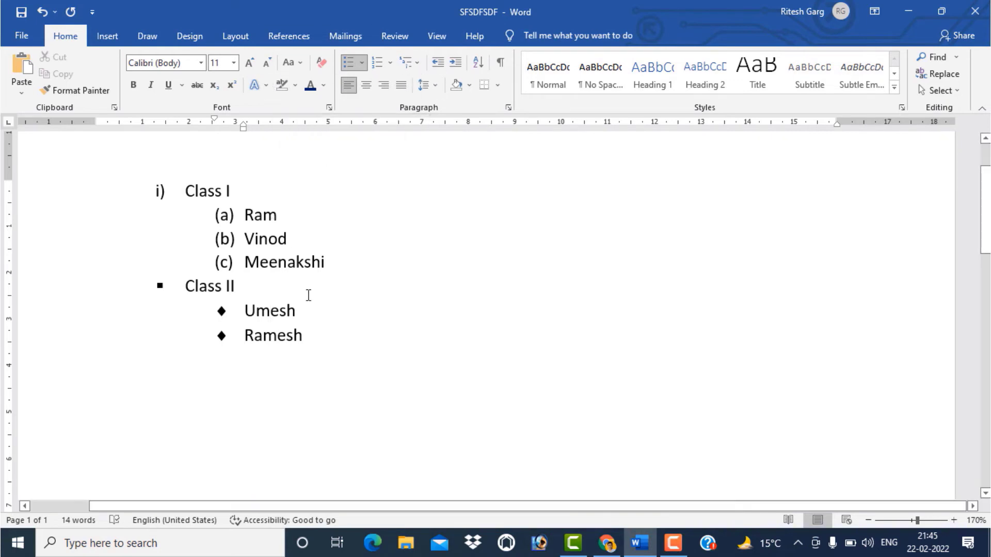
Delete the class list and generate sample paragraphs with =rand().
{"action": "left_click_drag", "start_coordinate": [314, 345], "coordinate": [156, 174]}
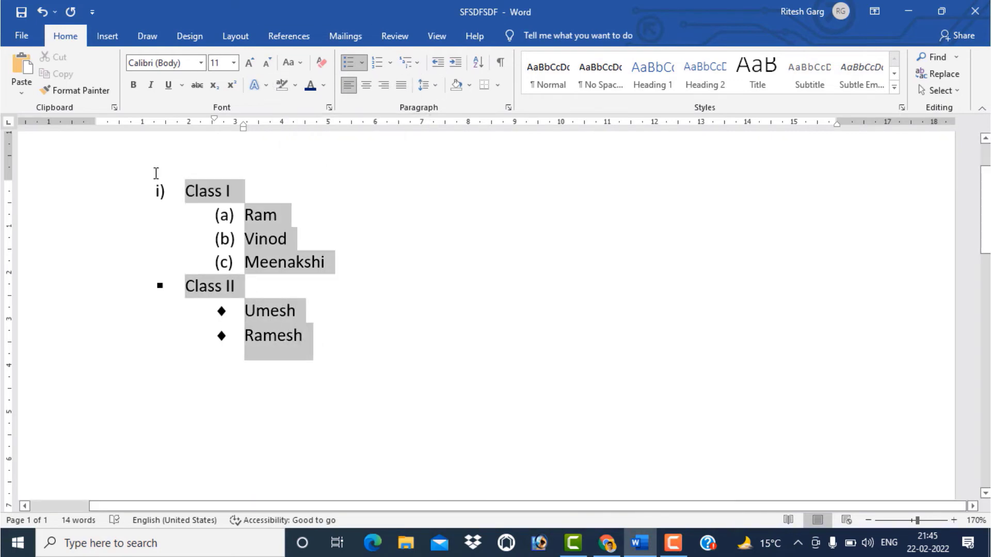
{"action": "key", "text": "Delete"}
{"action": "type", "text": "="}
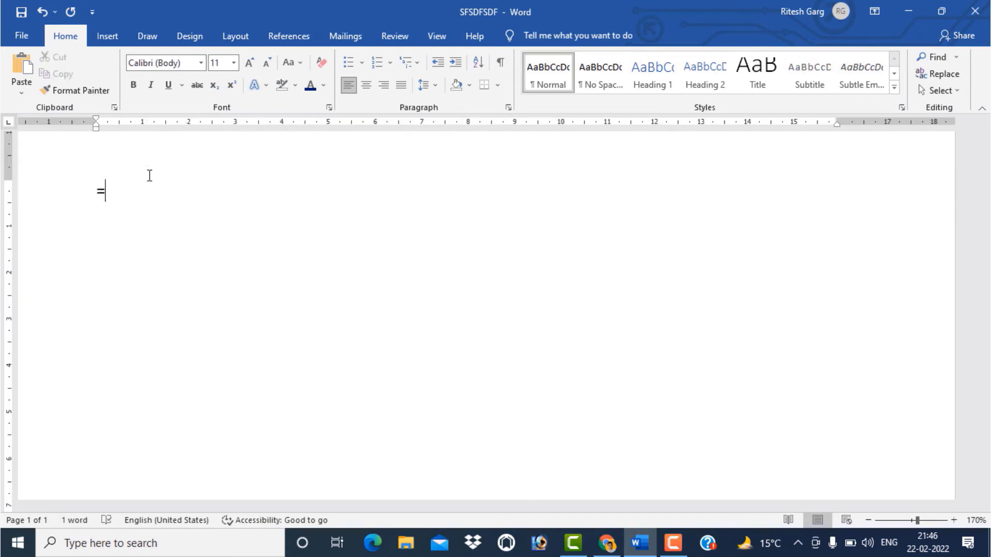
{"action": "type", "text": "rand("}
{"action": "type", "text": ")"}
{"action": "key", "text": "Return"}
Review the five generated sample paragraphs and select them.
{"action": "scroll", "coordinate": [149, 176], "scroll_direction": "up", "scroll_amount": 4}
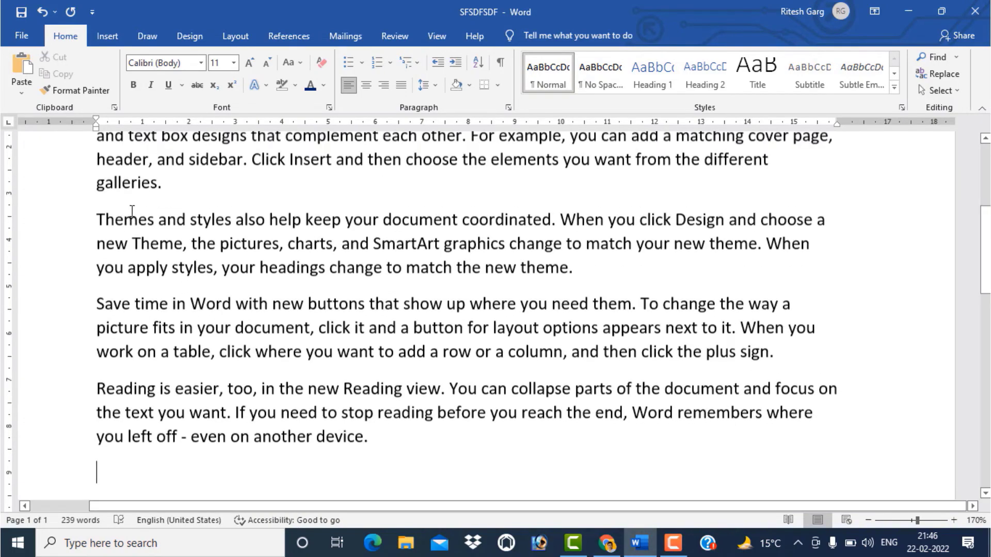
{"action": "scroll", "coordinate": [155, 260], "scroll_direction": "down", "scroll_amount": 1}
{"action": "scroll", "coordinate": [173, 279], "scroll_direction": "down", "scroll_amount": 6, "text": "ctrl"}
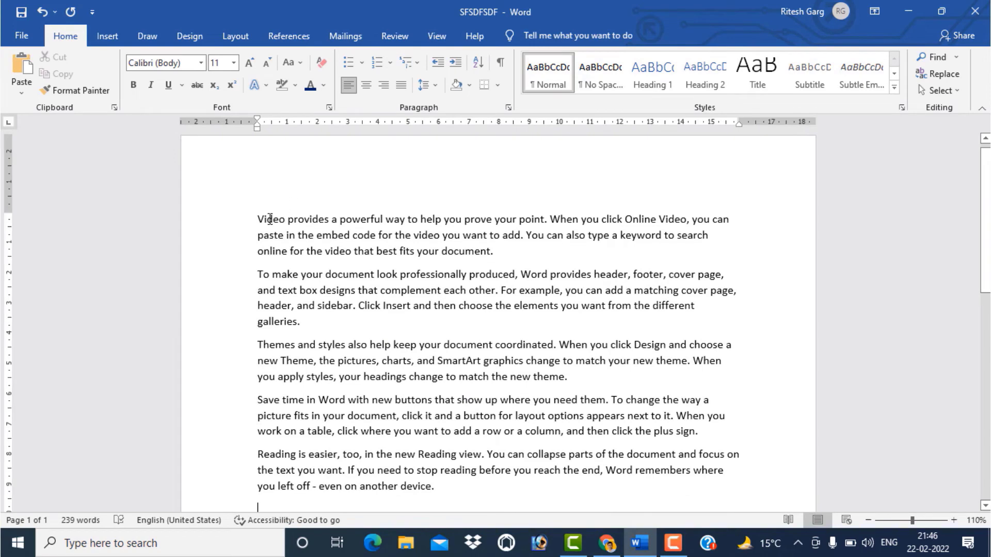
{"action": "scroll", "coordinate": [282, 242], "scroll_direction": "down", "scroll_amount": 3}
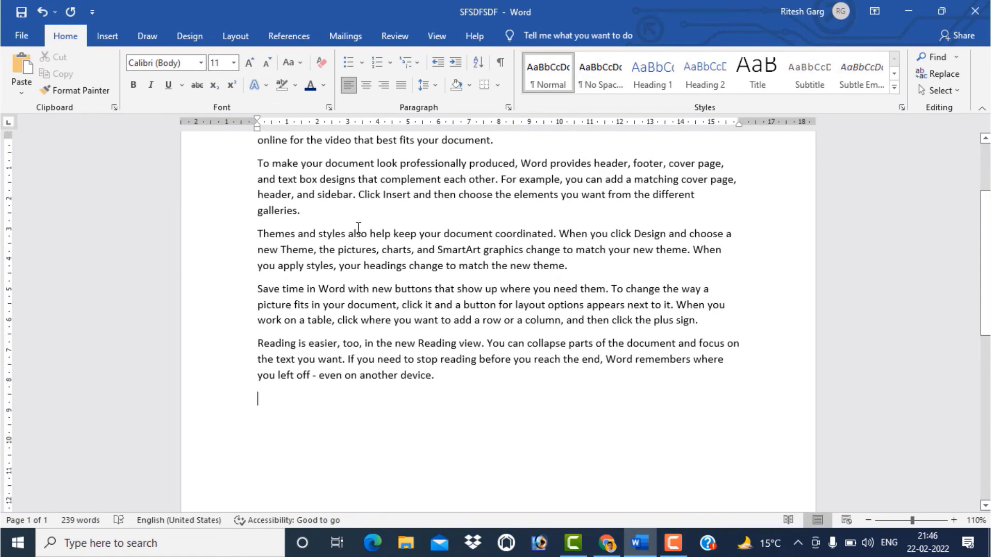
{"action": "scroll", "coordinate": [269, 310], "scroll_direction": "up", "scroll_amount": 3}
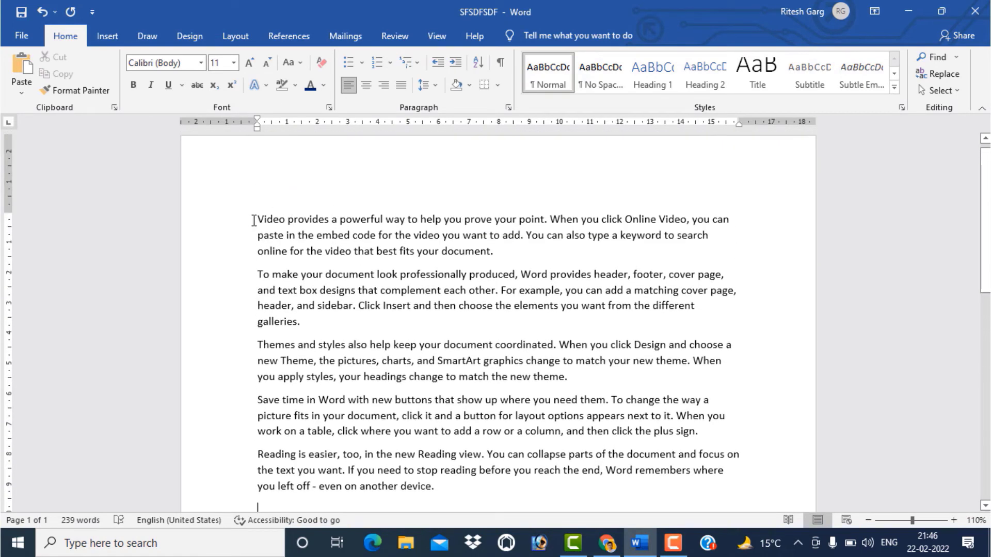
{"action": "mouse_move", "coordinate": [258, 221]}
{"action": "left_mouse_down"}
{"action": "mouse_move", "coordinate": [379, 273]}
{"action": "mouse_move", "coordinate": [458, 381]}
{"action": "left_mouse_up"}
{"action": "scroll", "coordinate": [347, 250], "scroll_direction": "down", "scroll_amount": 3}
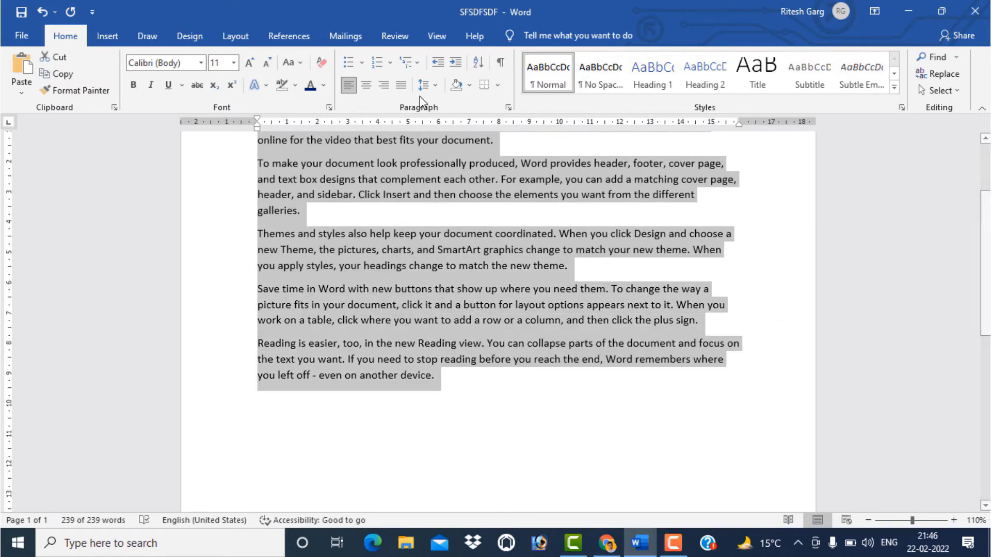
Number the five sample paragraphs 1. to 5. and indent the list one step right.
{"action": "left_click", "coordinate": [391, 63]}
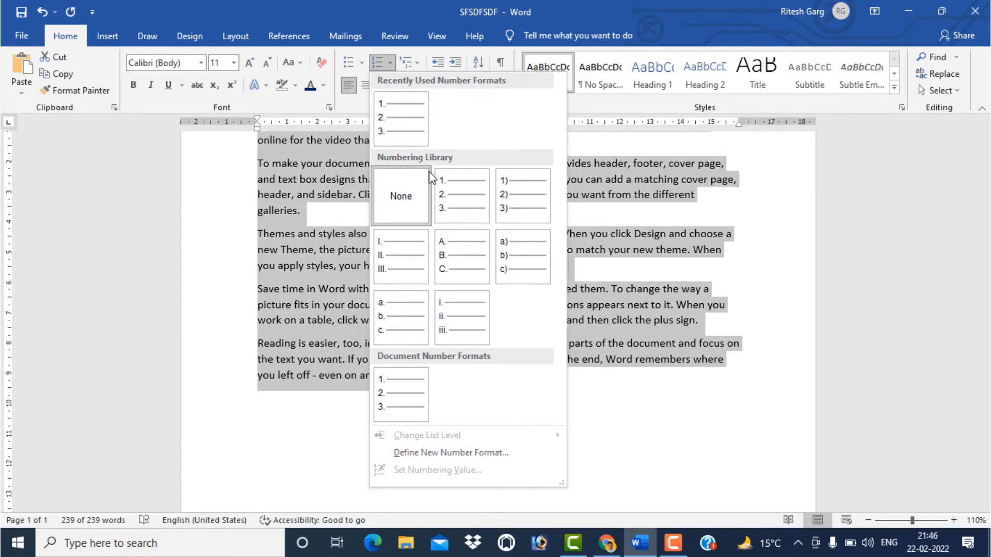
{"action": "left_click", "coordinate": [452, 209]}
{"action": "left_click", "coordinate": [379, 263]}
{"action": "scroll", "coordinate": [361, 232], "scroll_direction": "up", "scroll_amount": 2}
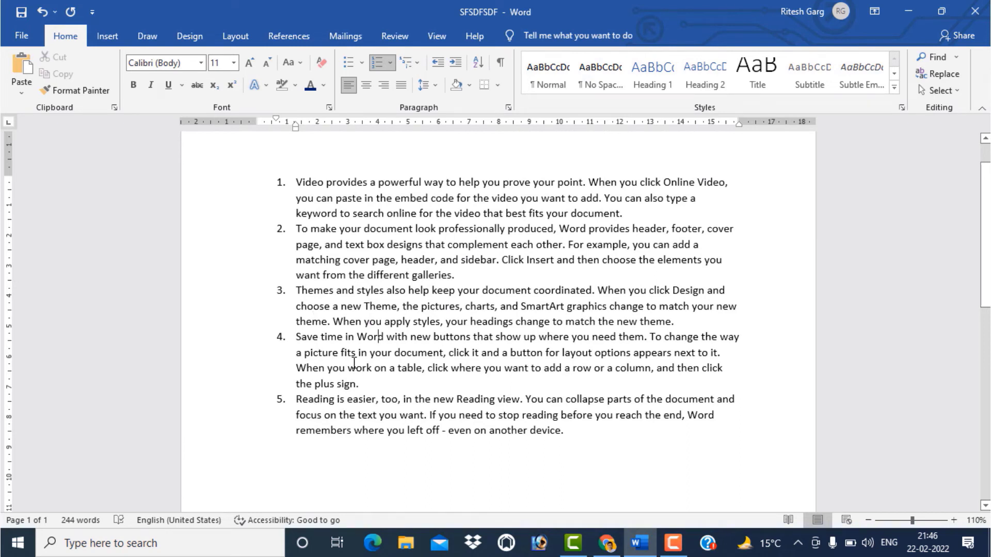
{"action": "key", "text": "ctrl+z"}
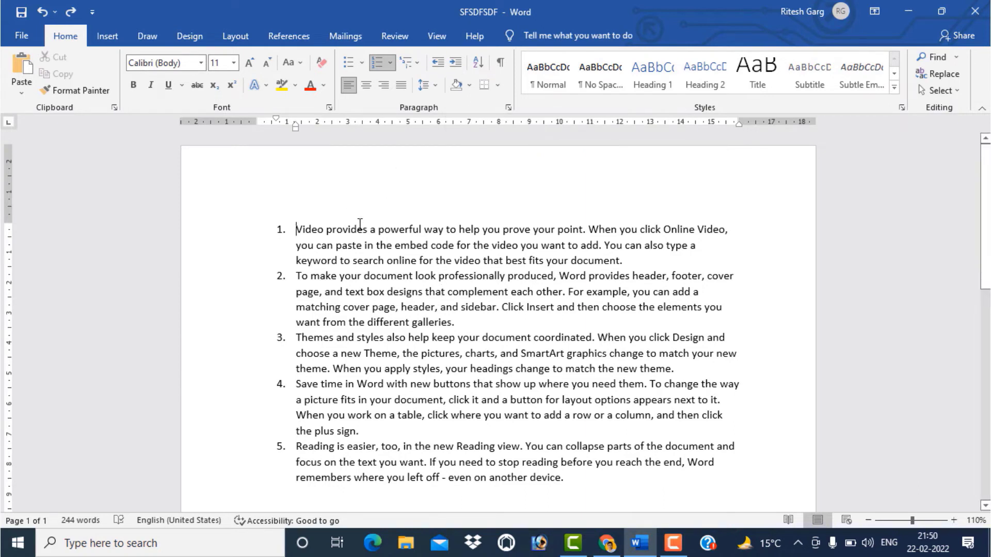
{"action": "left_click", "coordinate": [455, 63]}
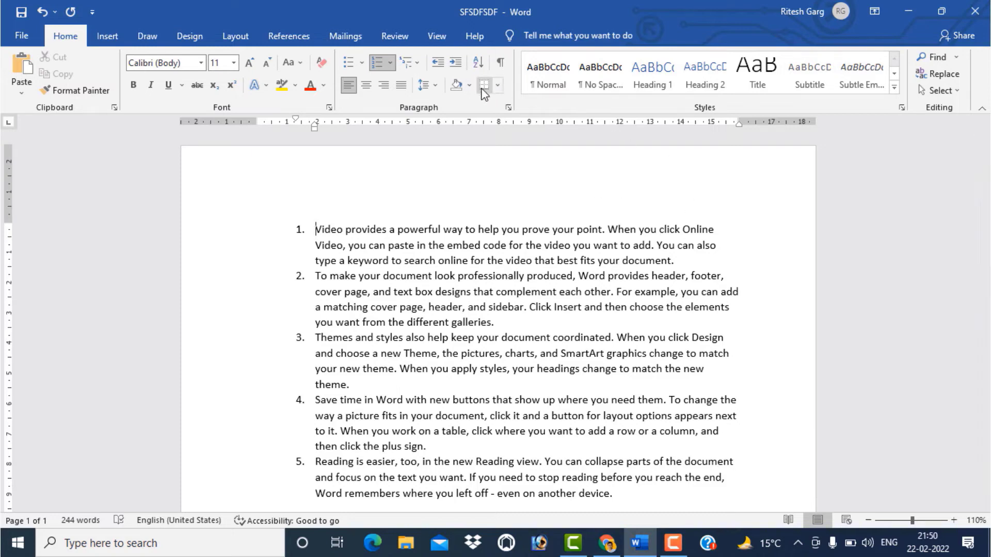
Indent the numbered list once more, then decrease its indent twice toward the left margin.
{"action": "left_click", "coordinate": [454, 64]}
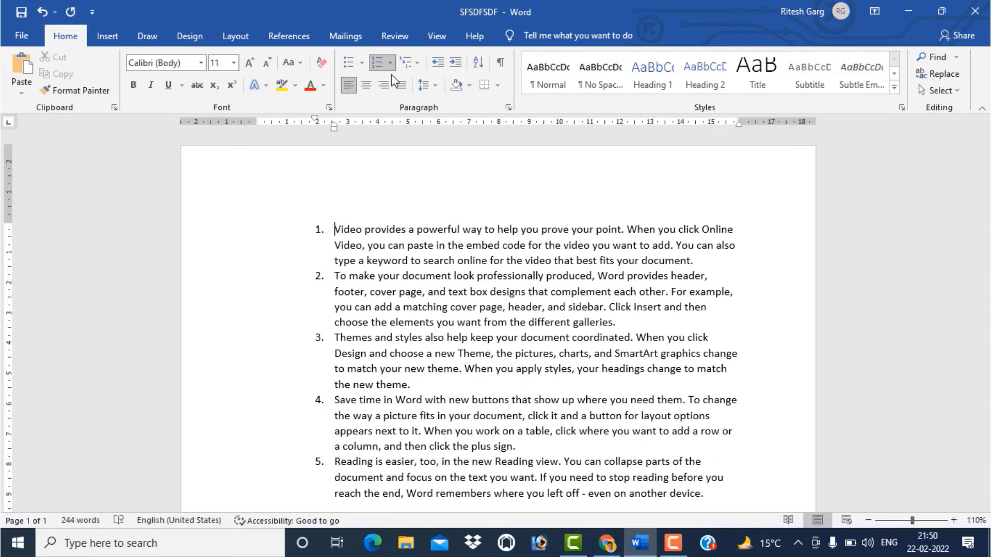
{"action": "left_click", "coordinate": [438, 64]}
{"action": "left_click", "coordinate": [439, 68]}
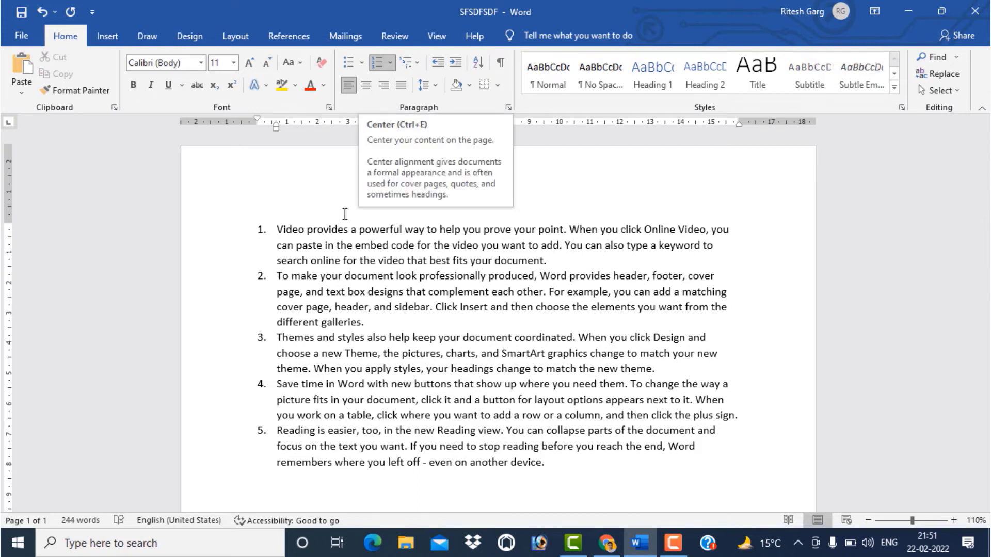
Select all five list items and try center, left and right alignment.
{"action": "left_click_drag", "start_coordinate": [289, 232], "coordinate": [566, 476]}
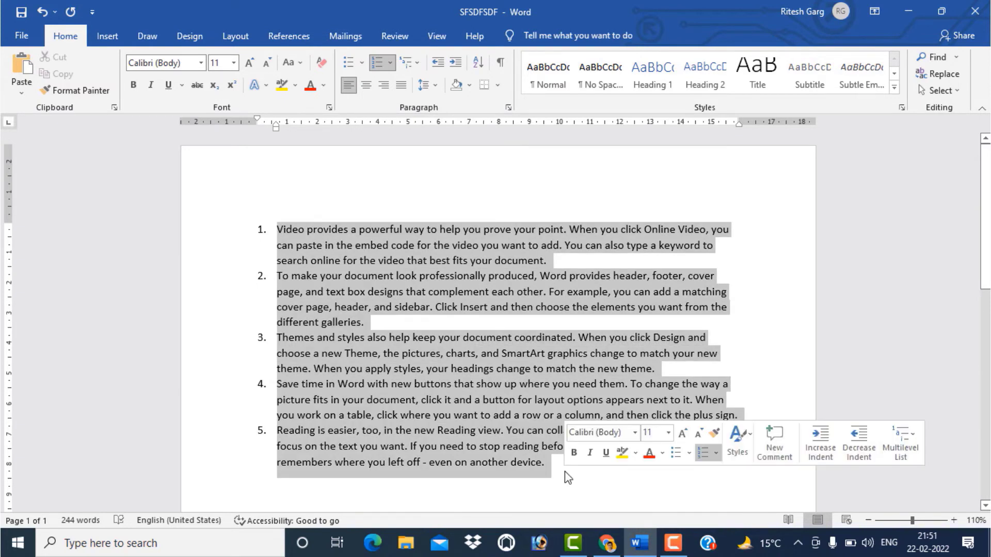
{"action": "left_click", "coordinate": [368, 88]}
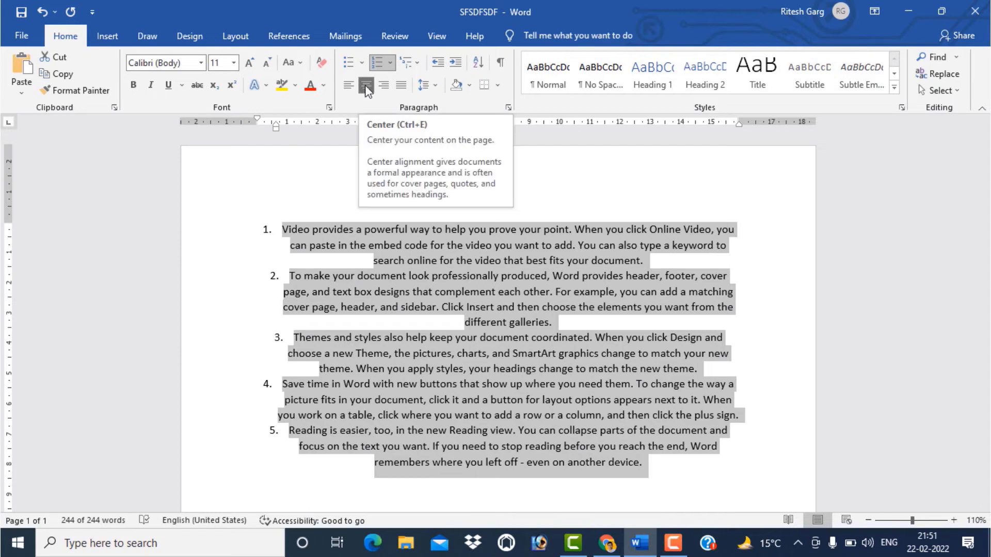
{"action": "key", "text": "ctrl+e"}
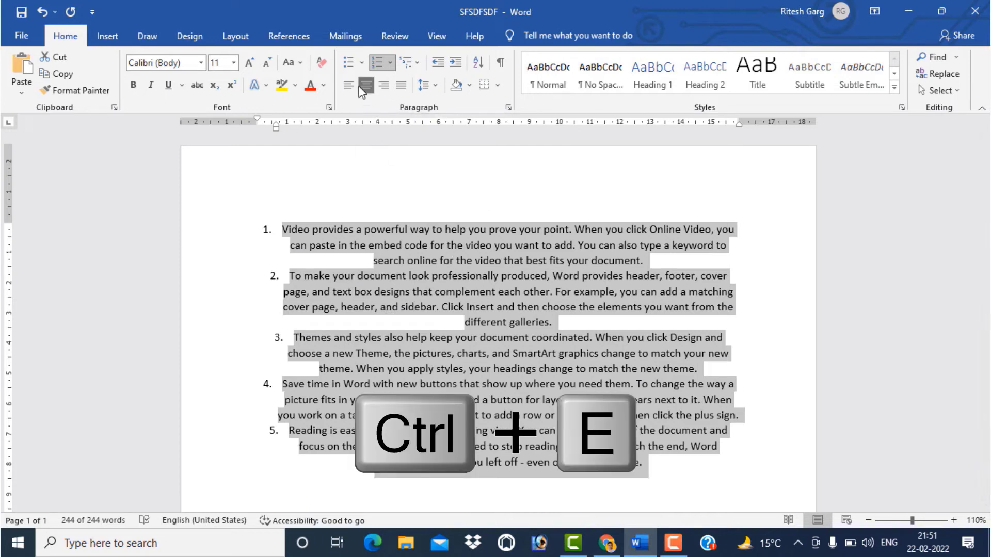
{"action": "key", "text": "ctrl+l"}
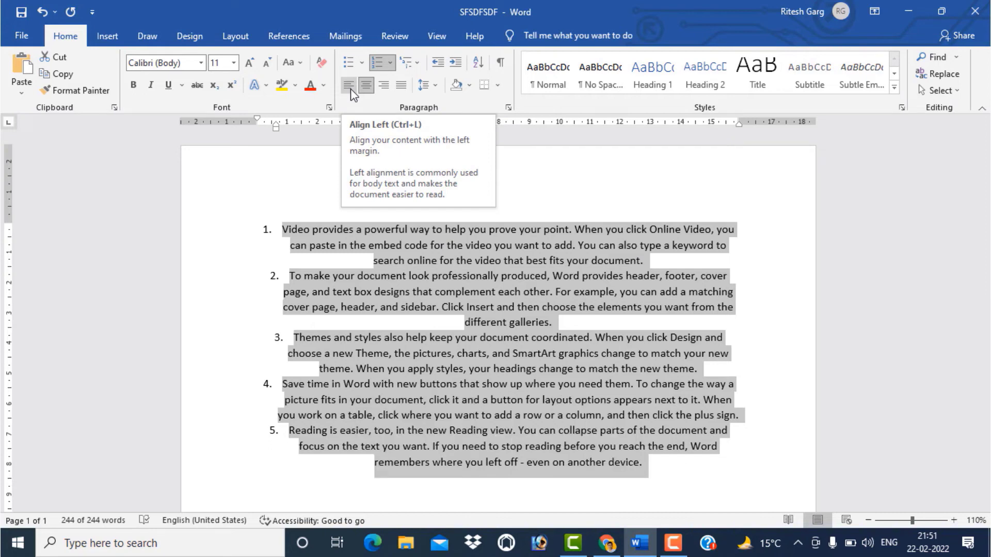
{"action": "left_click", "coordinate": [387, 90]}
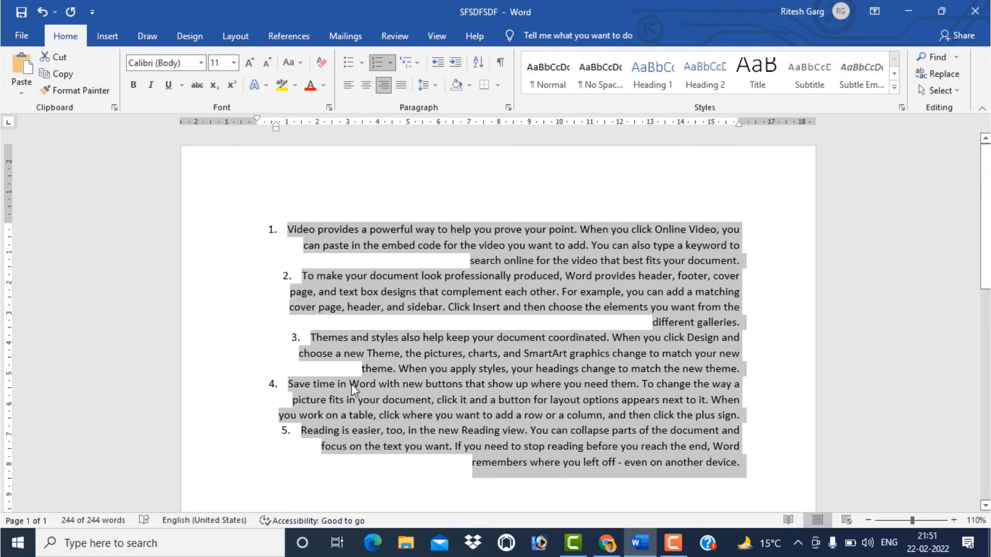
Justify the list text evenly between both margins and view the Line Spacing choices.
{"action": "left_click", "coordinate": [400, 86]}
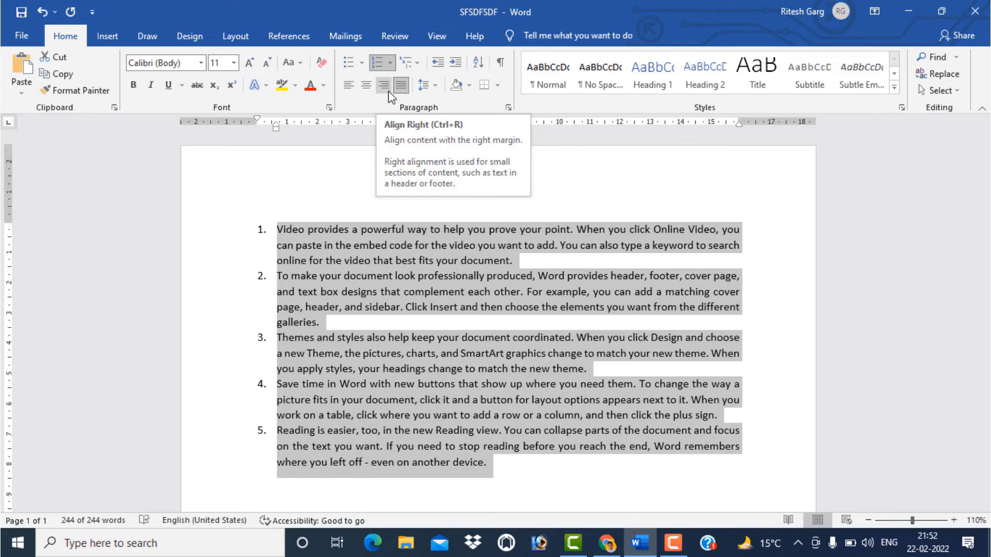
{"action": "key", "text": "ctrl+r"}
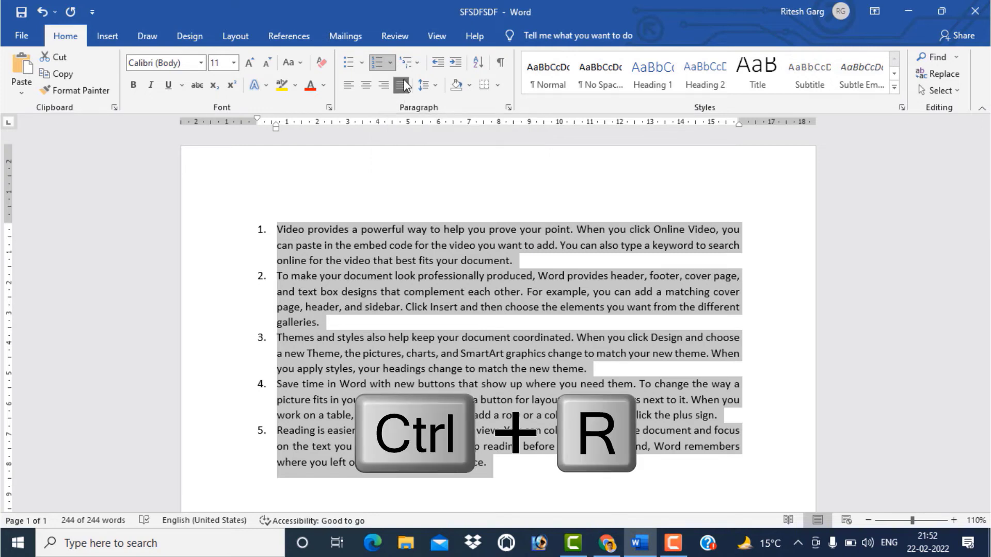
{"action": "key", "text": "ctrl+j"}
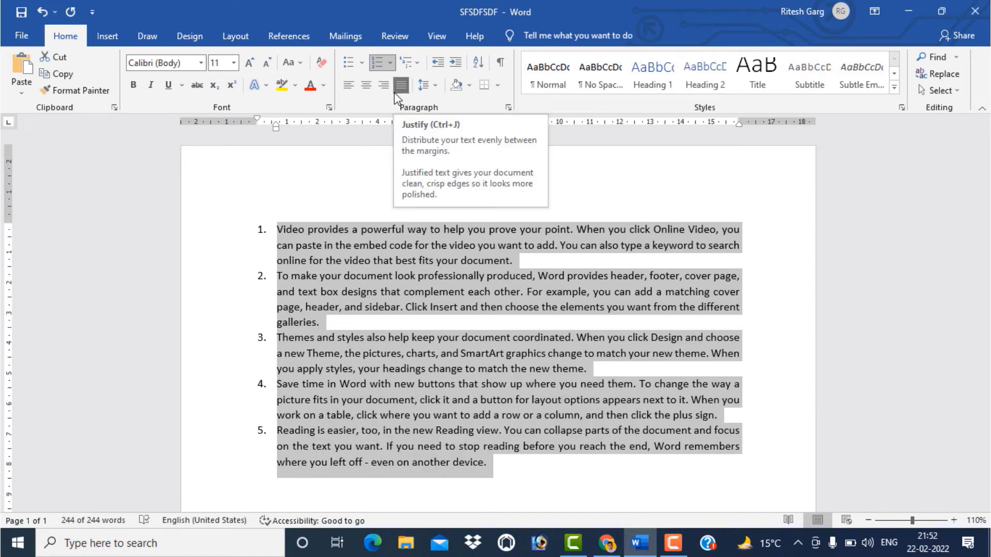
{"action": "left_click", "coordinate": [436, 86]}
{"action": "left_click", "coordinate": [310, 265]}
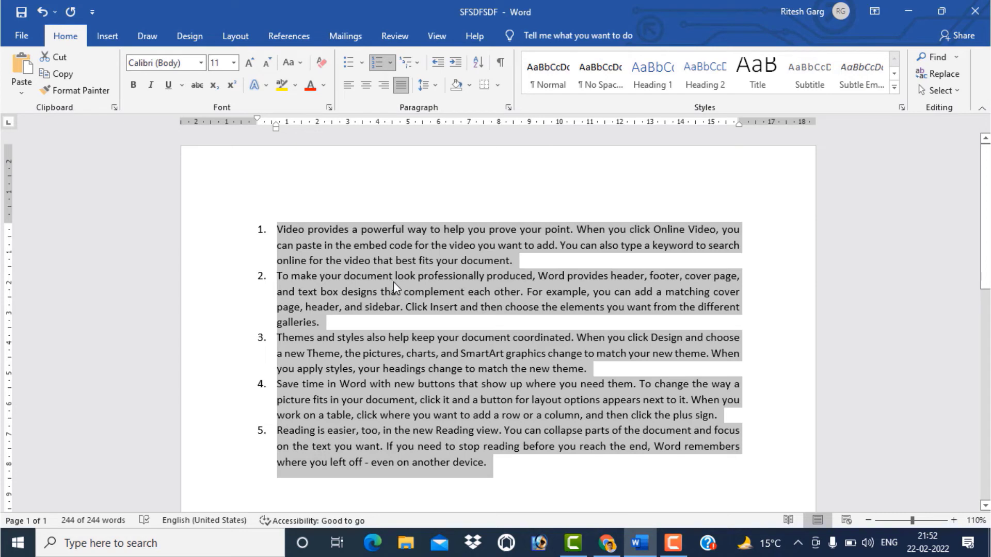
{"action": "left_click", "coordinate": [437, 89]}
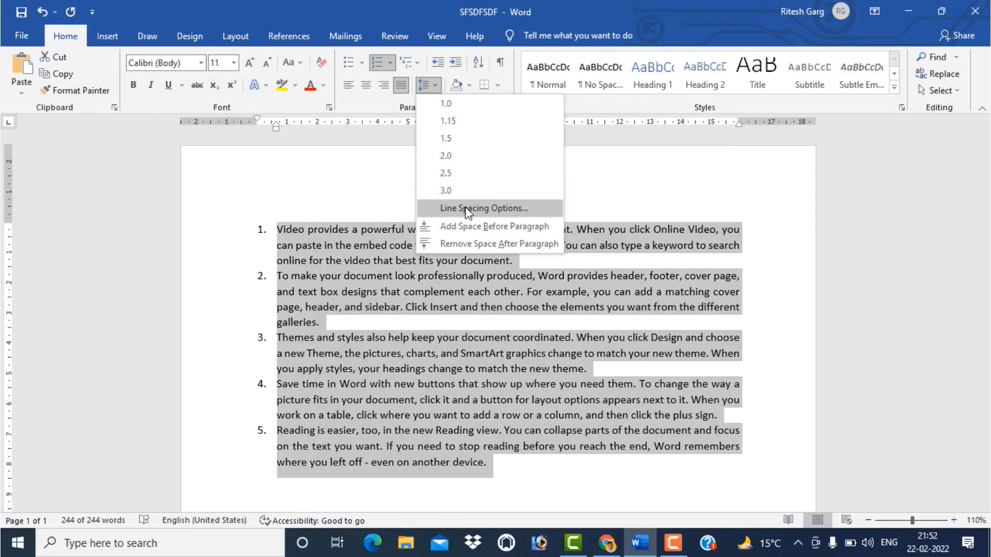
{"action": "left_click", "coordinate": [467, 209]}
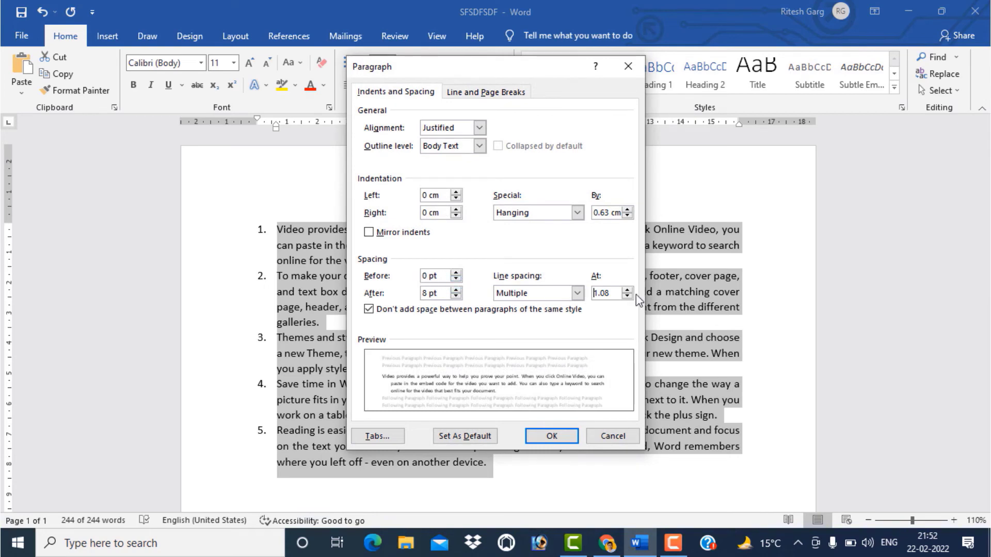
{"action": "left_click", "coordinate": [612, 293]}
{"action": "left_click", "coordinate": [606, 438]}
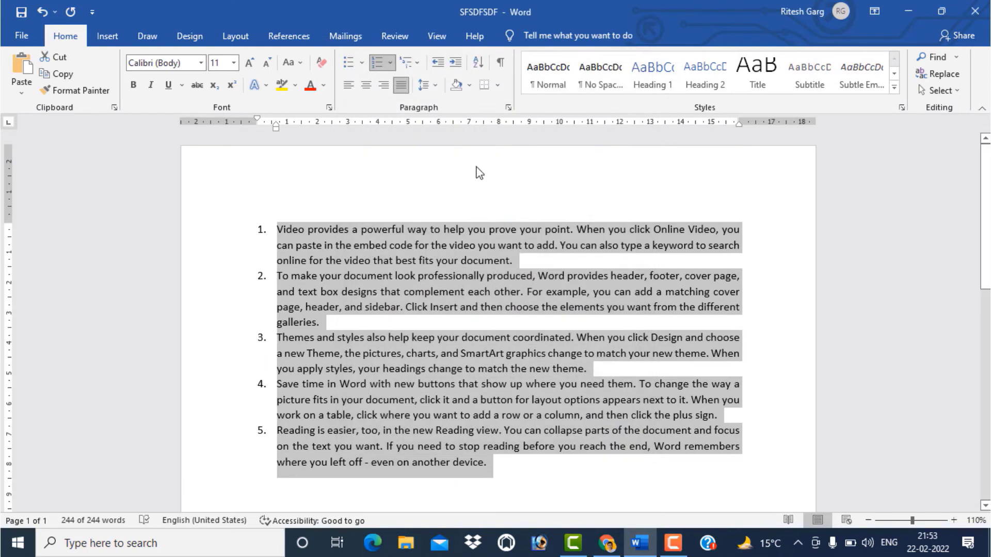
Apply light orange background shading behind the numbered list.
{"action": "left_click", "coordinate": [468, 85]}
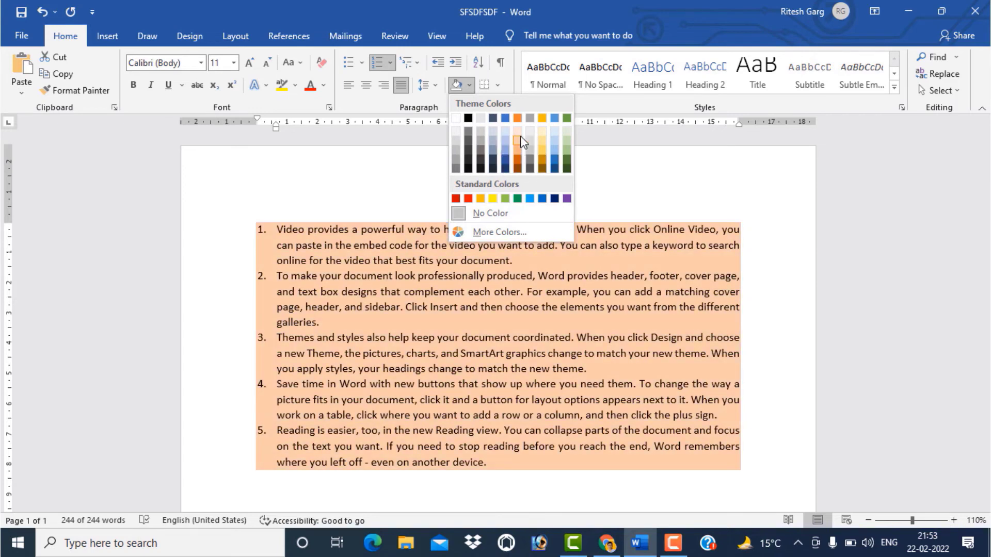
{"action": "left_click", "coordinate": [520, 135]}
{"action": "left_click", "coordinate": [383, 261]}
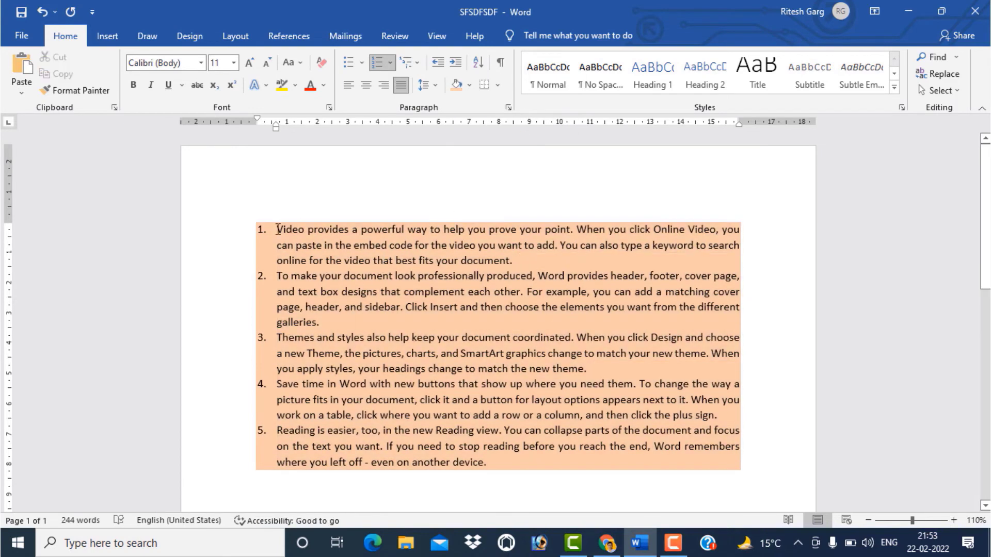
Set the list's shading back to No Color and reselect the whole list.
{"action": "left_click_drag", "start_coordinate": [502, 468], "coordinate": [286, 209]}
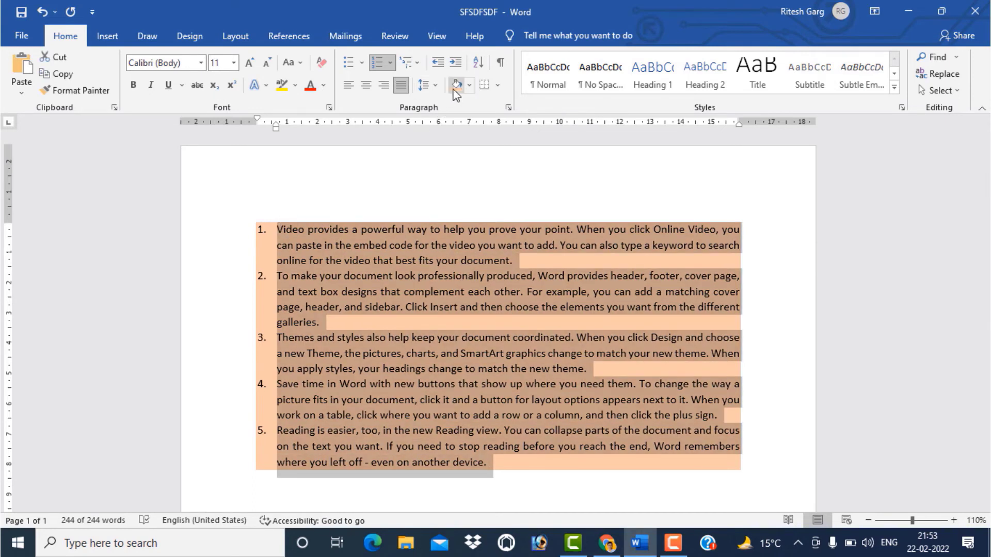
{"action": "left_click", "coordinate": [469, 85]}
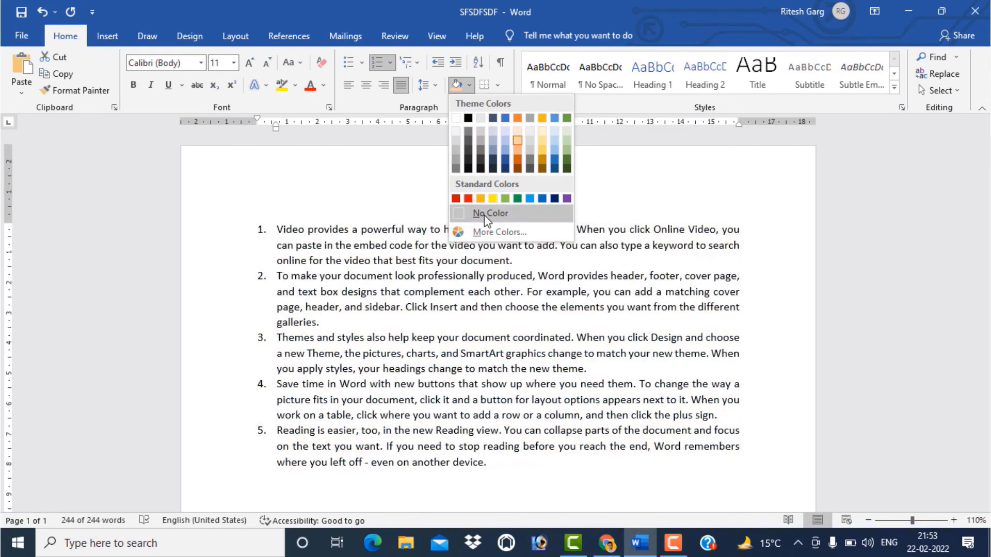
{"action": "left_click", "coordinate": [485, 214]}
{"action": "left_click", "coordinate": [385, 291]}
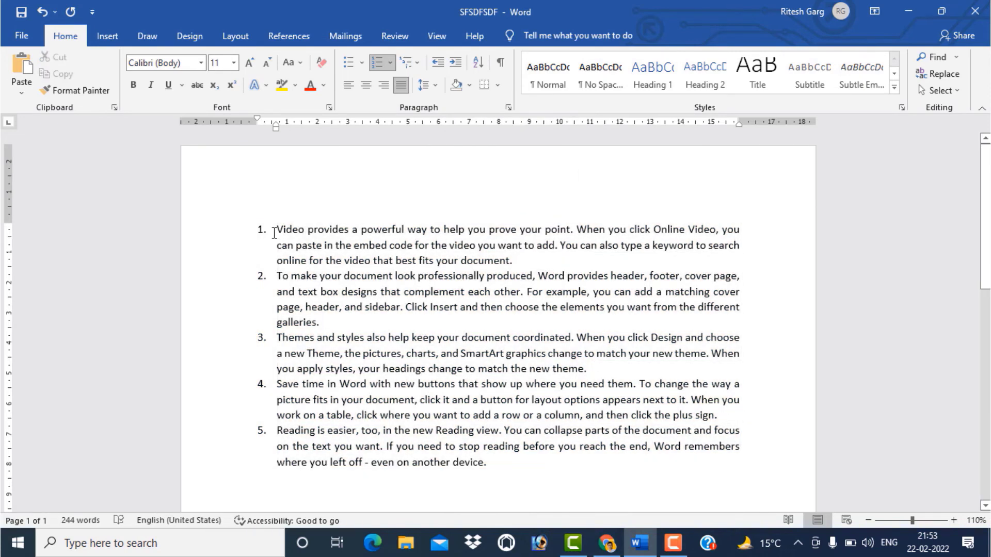
{"action": "mouse_move", "coordinate": [278, 231]}
{"action": "left_mouse_down"}
{"action": "mouse_move", "coordinate": [335, 261]}
{"action": "mouse_move", "coordinate": [532, 463]}
{"action": "left_mouse_up"}
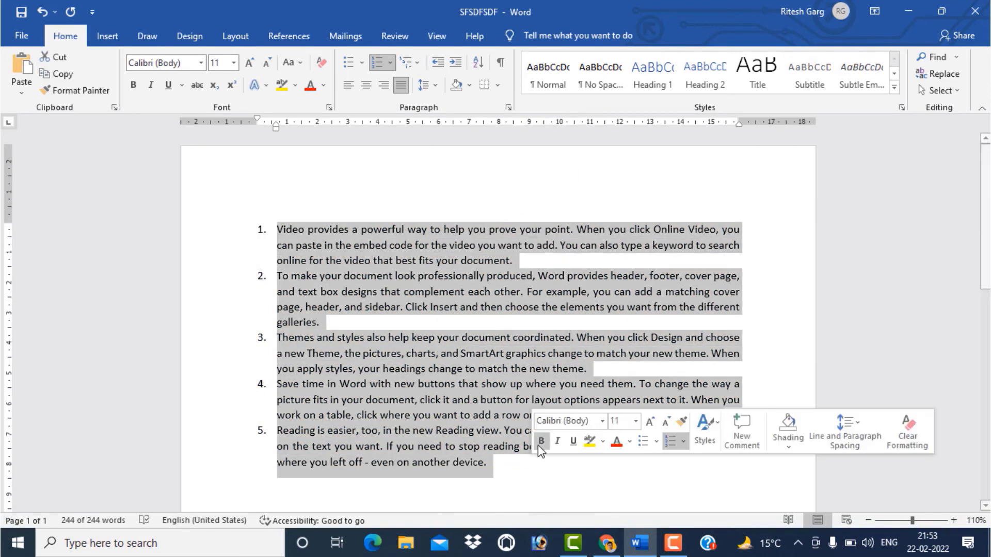
Put All Borders around every numbered list item.
{"action": "left_click", "coordinate": [498, 87]}
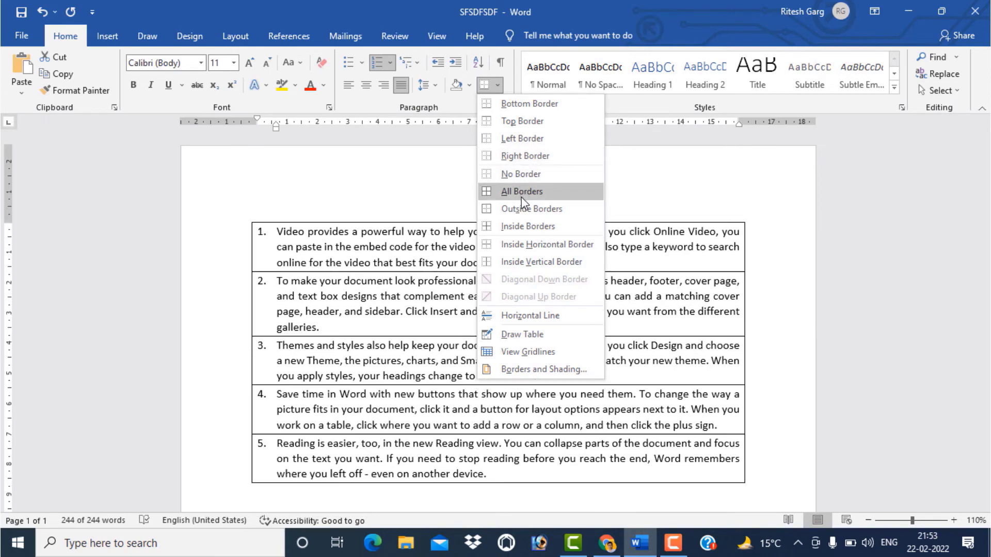
{"action": "left_click", "coordinate": [522, 192]}
{"action": "left_click", "coordinate": [433, 313]}
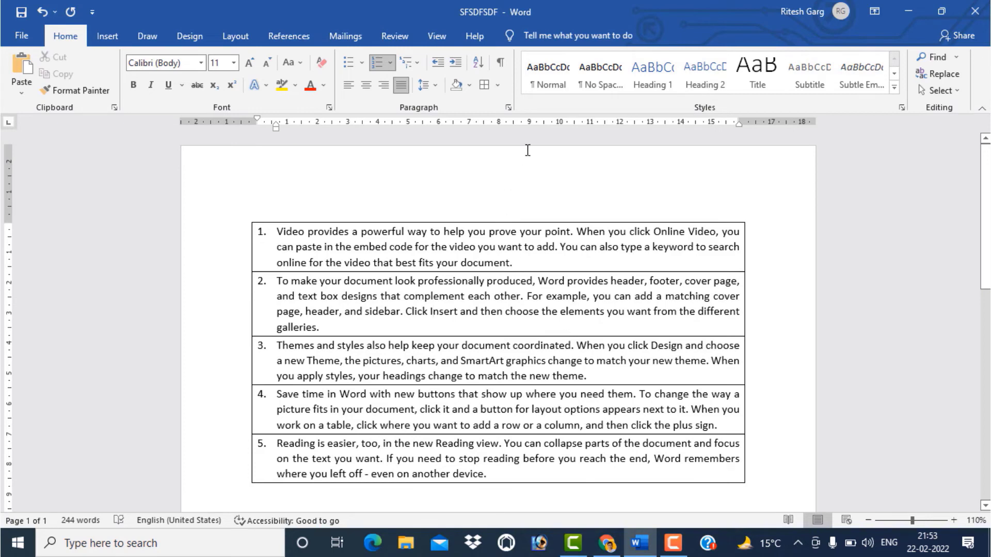
{"action": "left_click", "coordinate": [498, 85]}
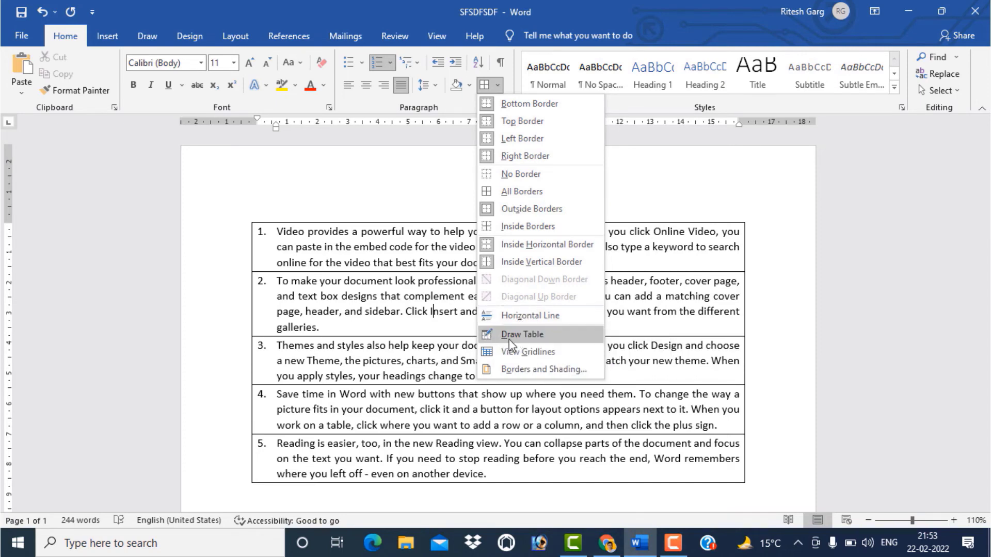
{"action": "left_click", "coordinate": [380, 282]}
Select the whole list and set its borders to No Border.
{"action": "left_click_drag", "start_coordinate": [277, 233], "coordinate": [506, 472]}
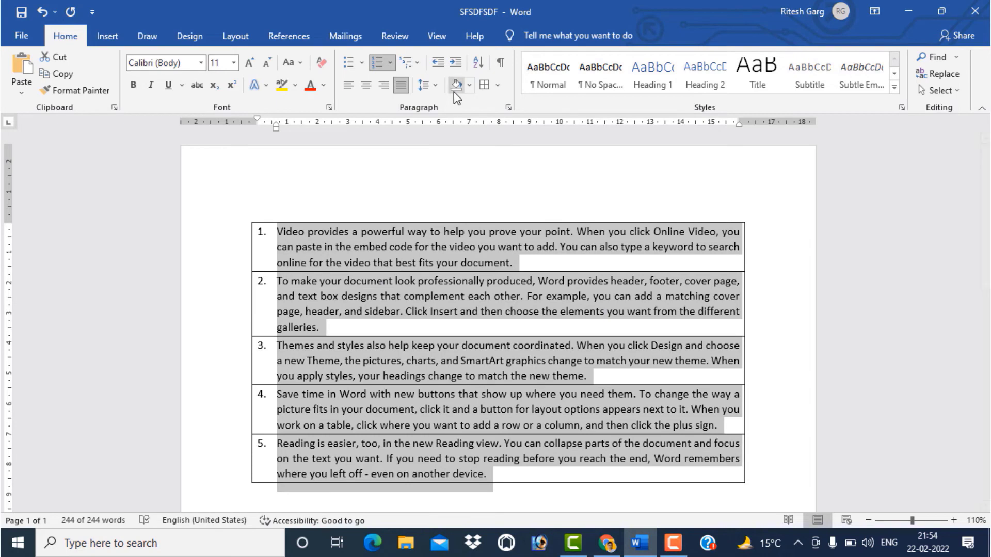
{"action": "left_click", "coordinate": [497, 85]}
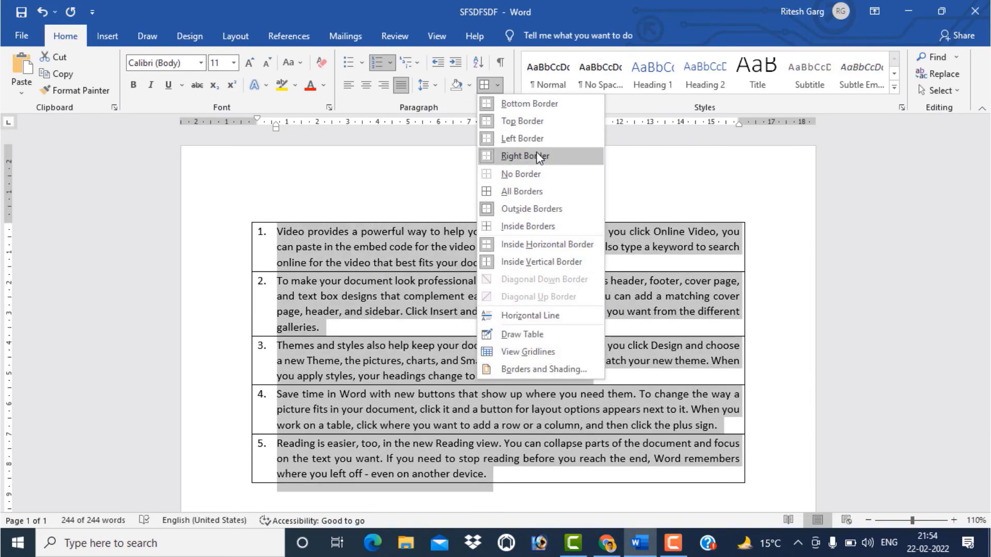
{"action": "left_click", "coordinate": [535, 173]}
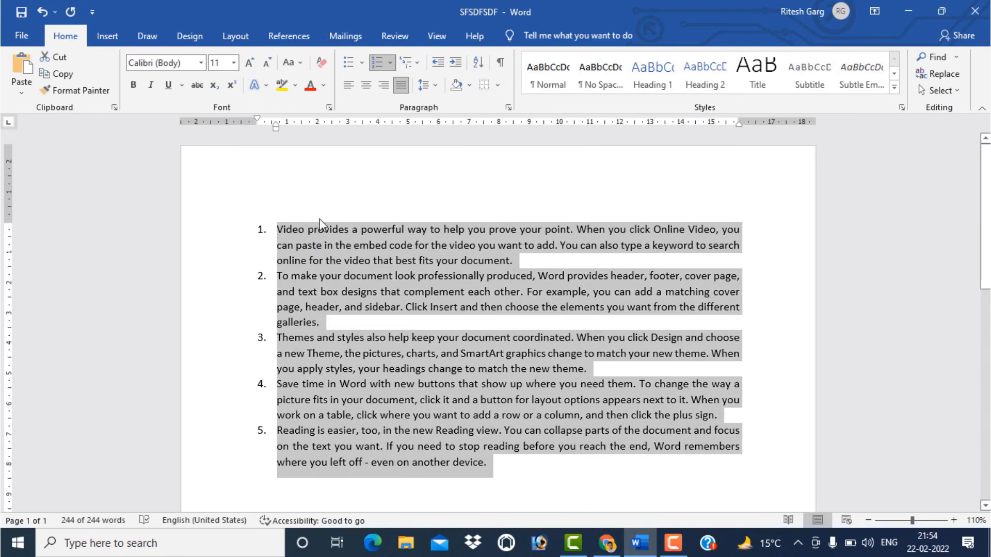
{"action": "left_click", "coordinate": [497, 85]}
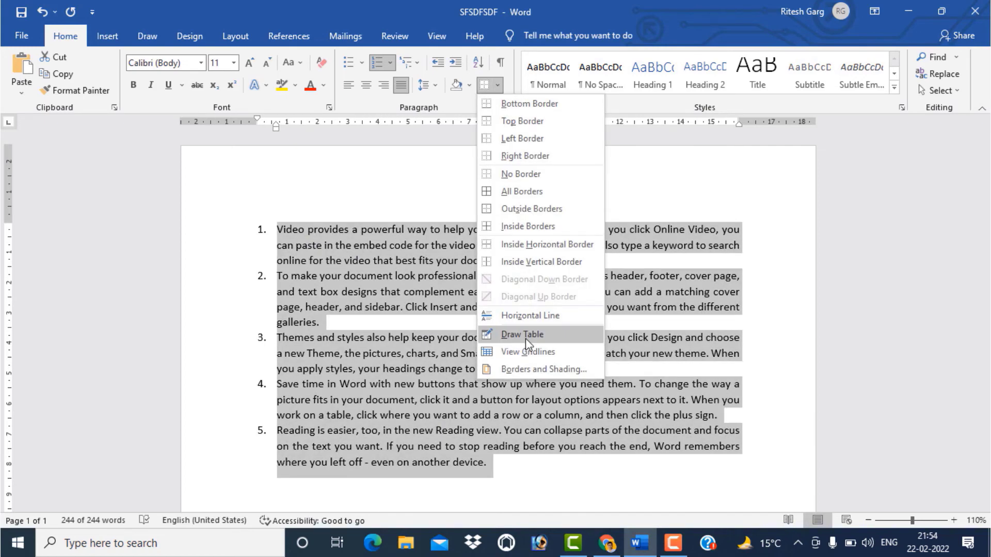
Draw a table around the numbered list with Draw Table.
{"action": "left_click", "coordinate": [525, 339]}
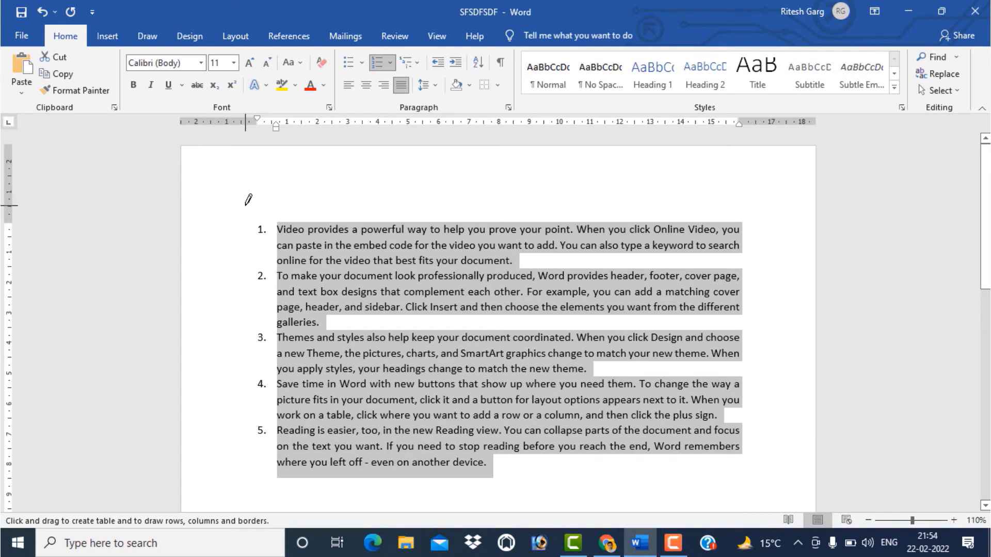
{"action": "left_click_drag", "start_coordinate": [243, 205], "coordinate": [766, 501]}
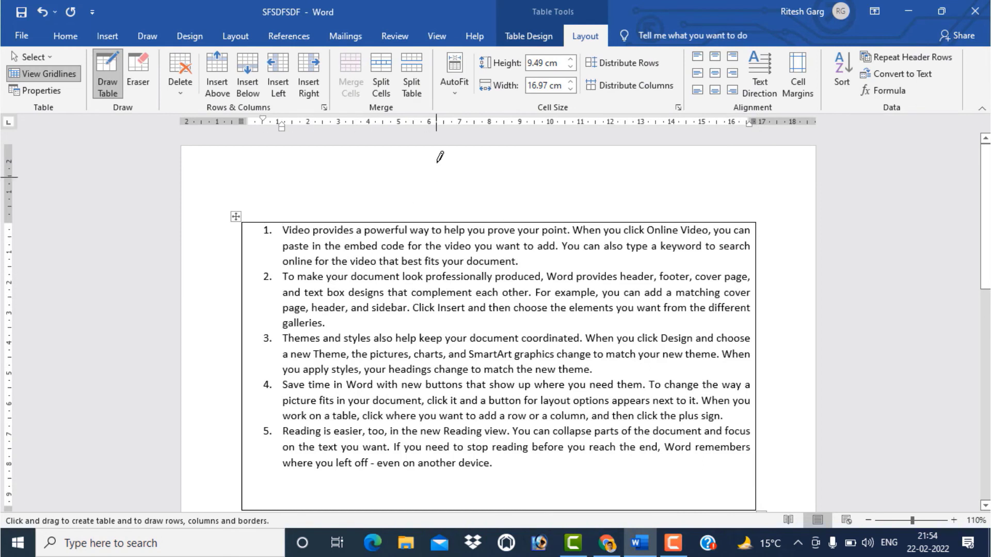
{"action": "left_click", "coordinate": [67, 41]}
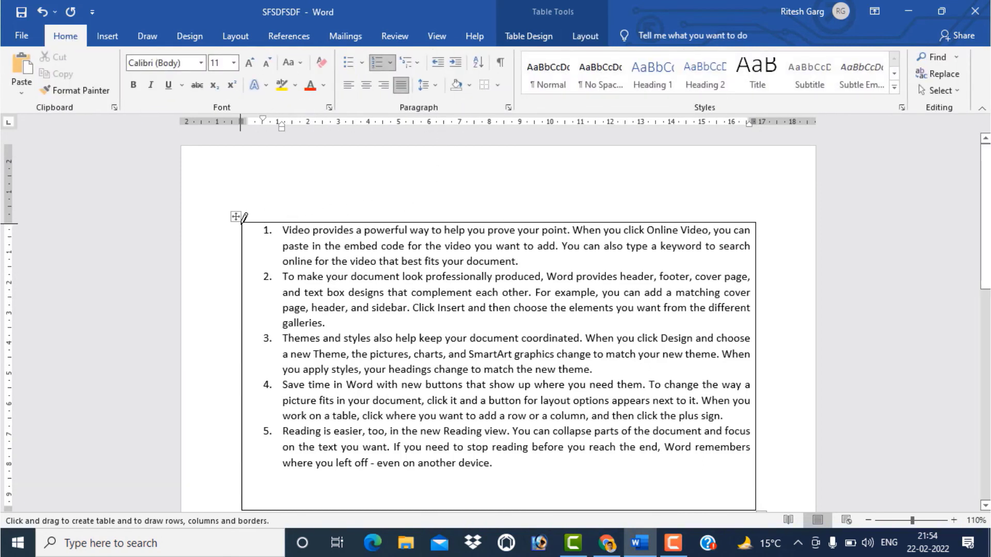
Undo the drawn table so the list is plain again.
{"action": "left_click", "coordinate": [498, 86]}
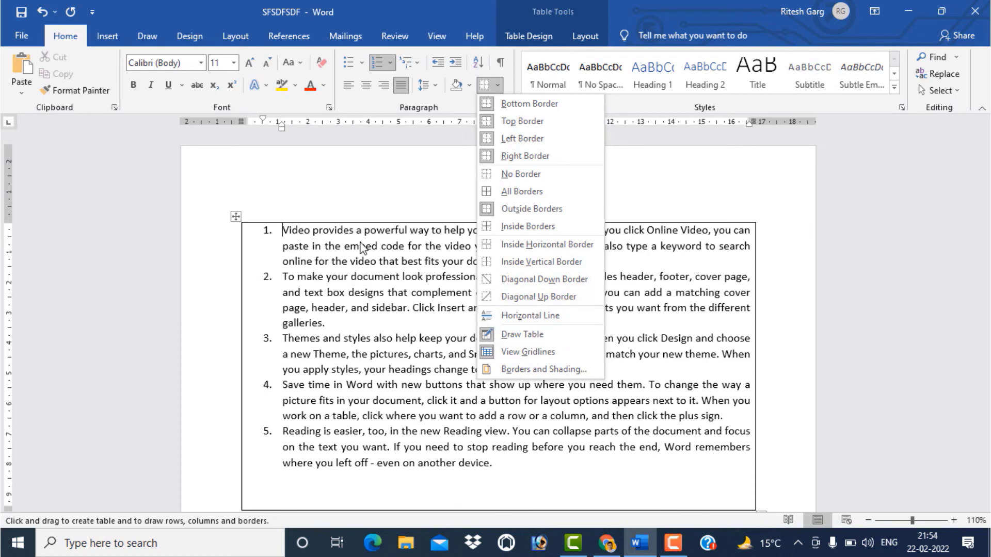
{"action": "left_click", "coordinate": [220, 159]}
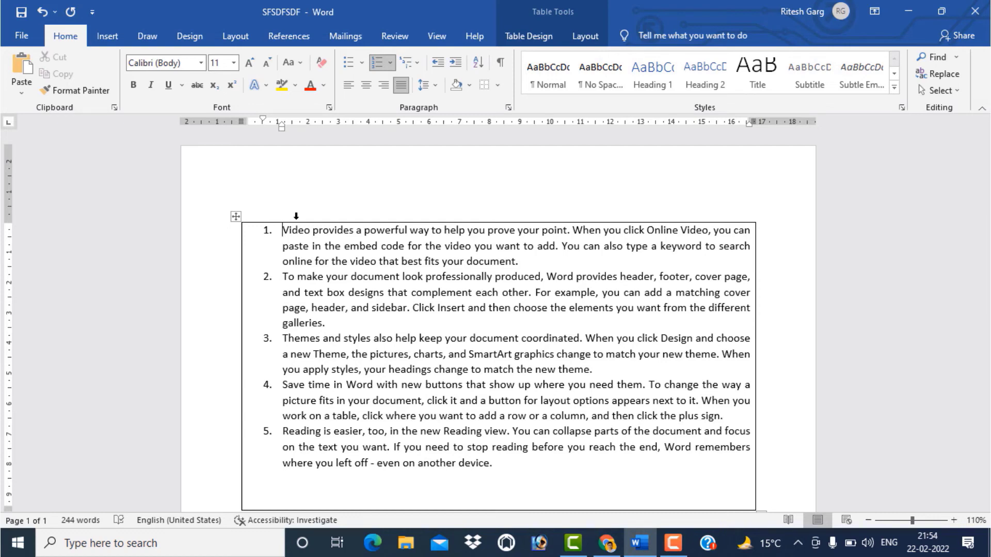
{"action": "key", "text": "ctrl+z"}
{"action": "left_click", "coordinate": [320, 242]}
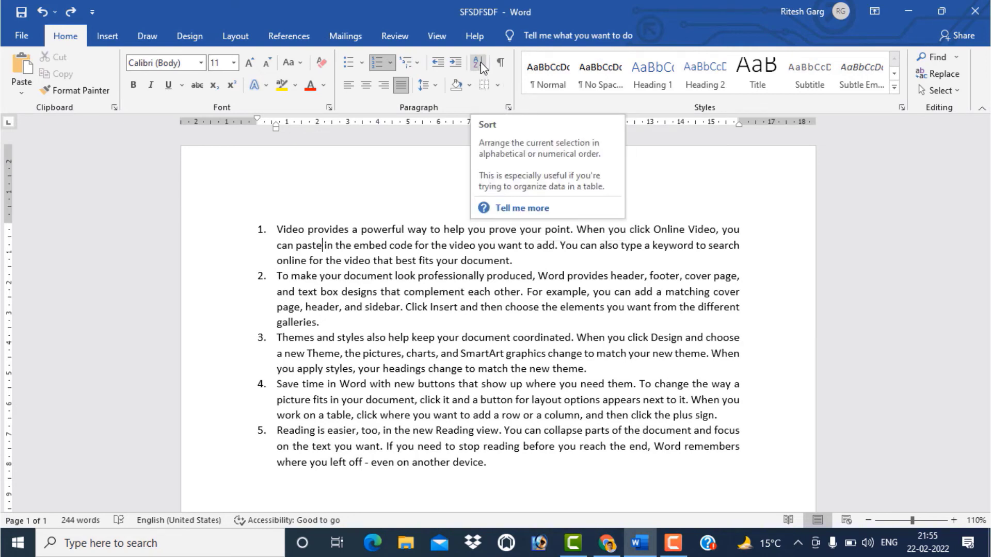
Add unnumbered lines Manogo, PIneaple, Banana and Apple below item 5.
{"action": "scroll", "coordinate": [525, 321], "scroll_direction": "down", "scroll_amount": 2}
{"action": "scroll", "coordinate": [524, 321], "scroll_direction": "down", "scroll_amount": 2}
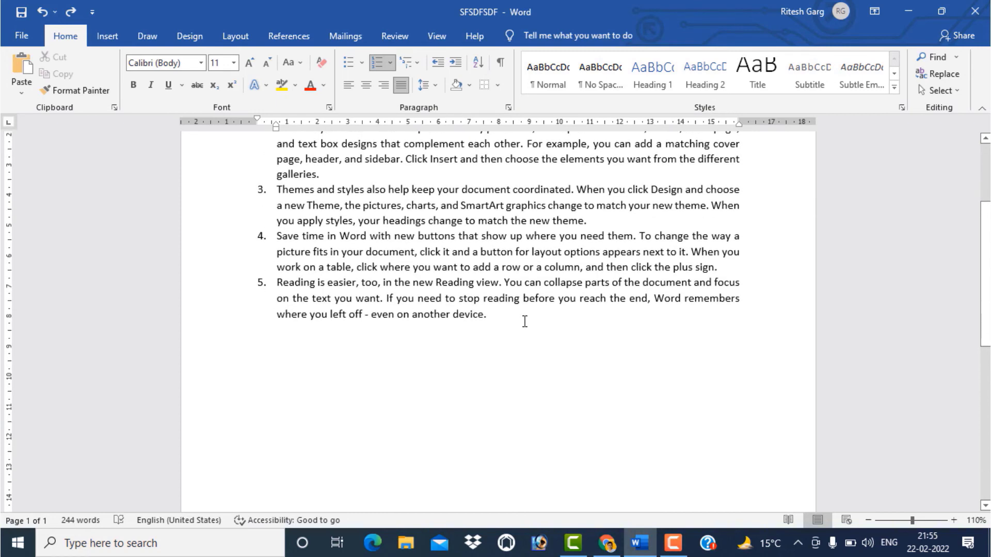
{"action": "key", "text": "Return"}
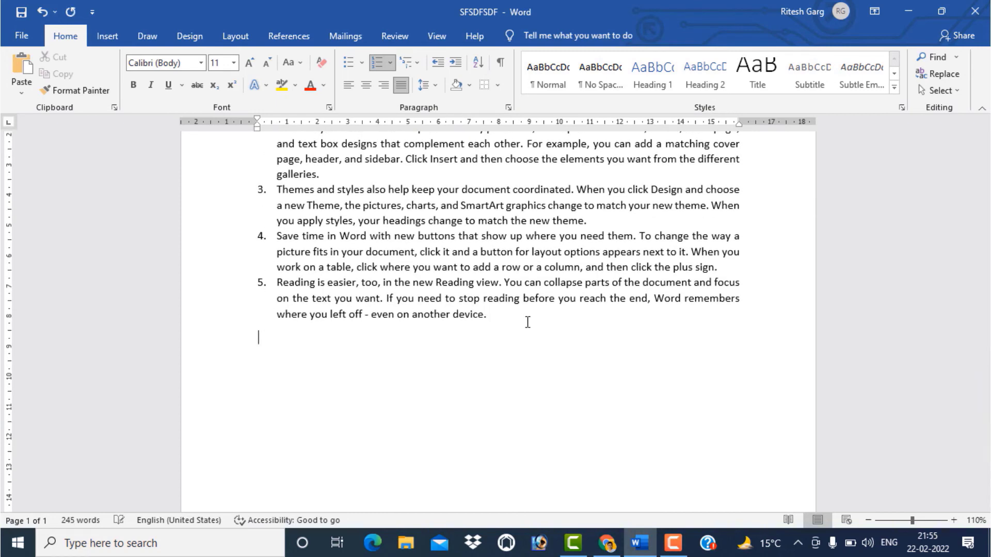
{"action": "key", "text": "Return"}
{"action": "key", "text": "Return"}
{"action": "scroll", "coordinate": [215, 405], "scroll_direction": "up", "scroll_amount": 2, "text": "ctrl"}
{"action": "type", "text": "Manogo PIneaple "}
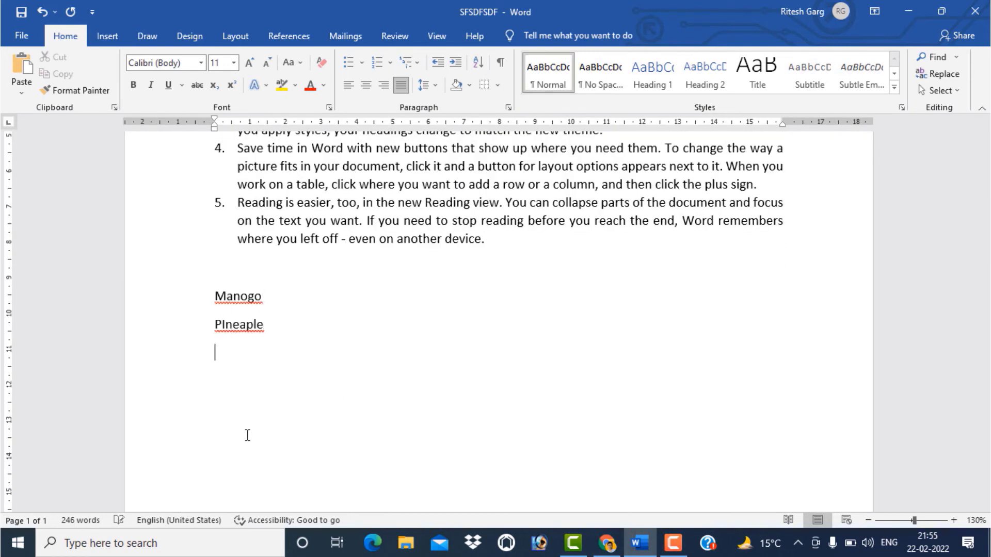
{"action": "type", "text": "Banana Apple"}
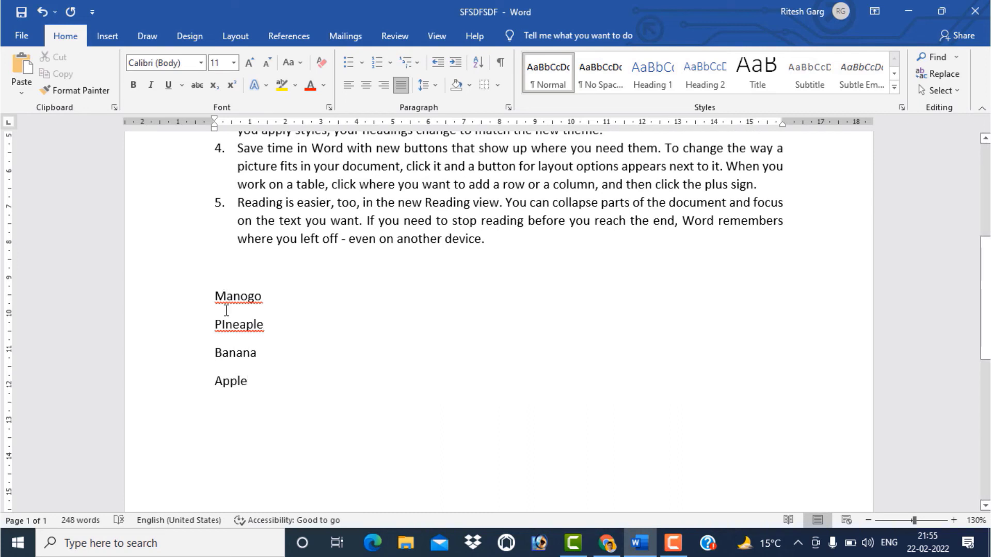
Sort the four fruit lines alphabetically as Text, Ascending.
{"action": "left_click_drag", "start_coordinate": [223, 310], "coordinate": [237, 386]}
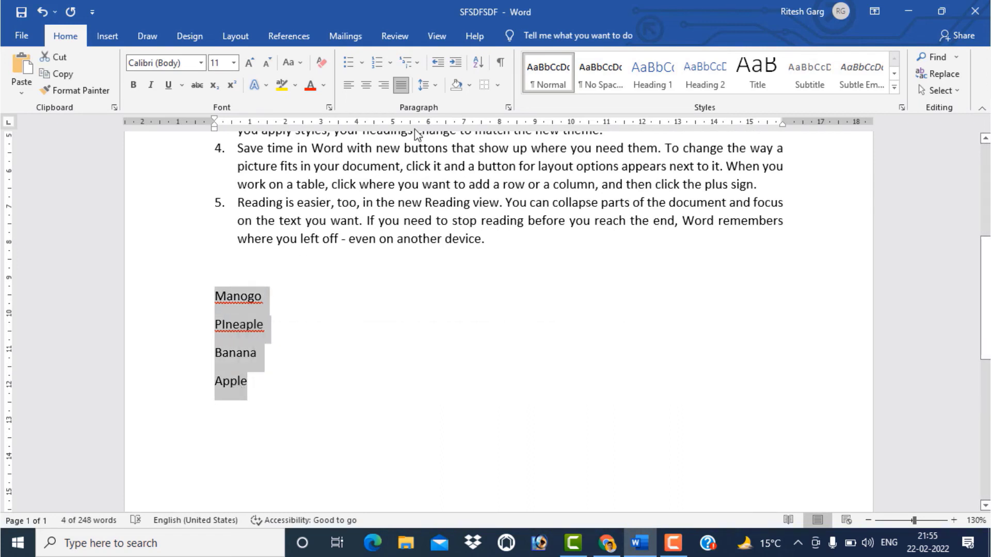
{"action": "left_click", "coordinate": [478, 64]}
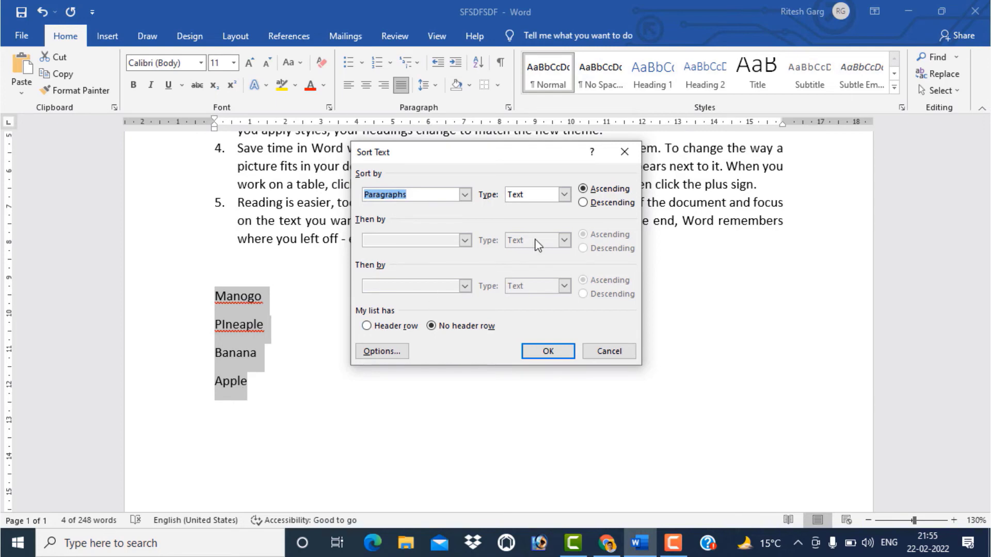
{"action": "left_click", "coordinate": [564, 194]}
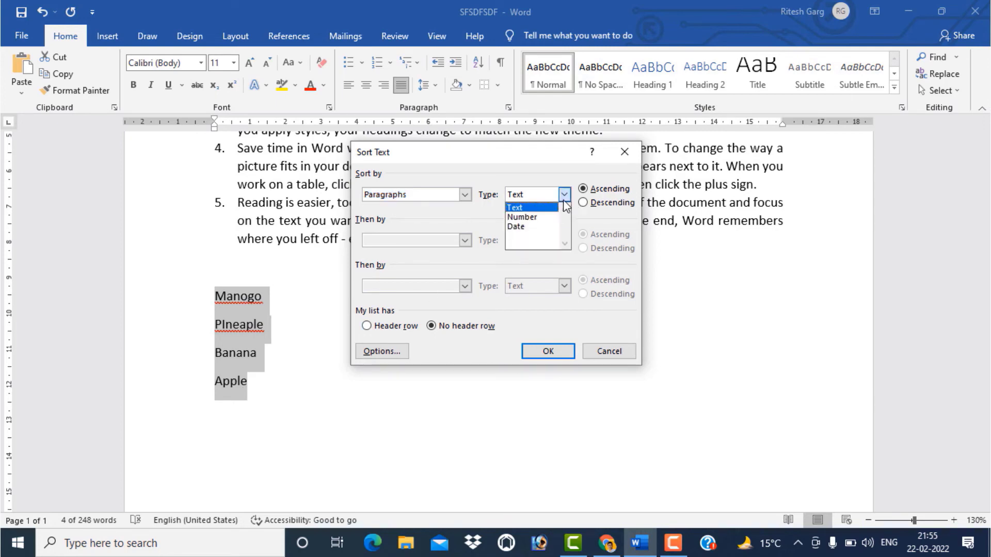
{"action": "left_click", "coordinate": [535, 207]}
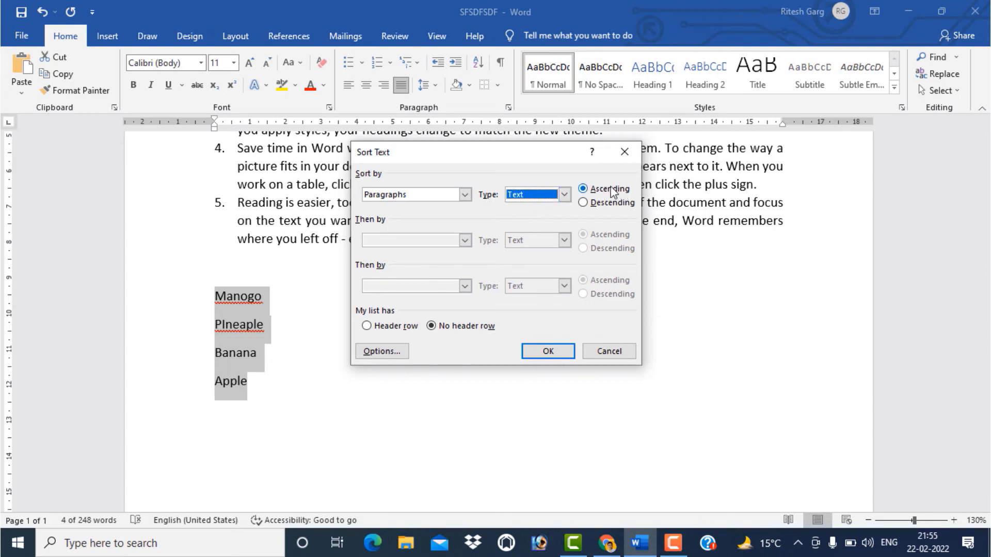
{"action": "left_click", "coordinate": [548, 352]}
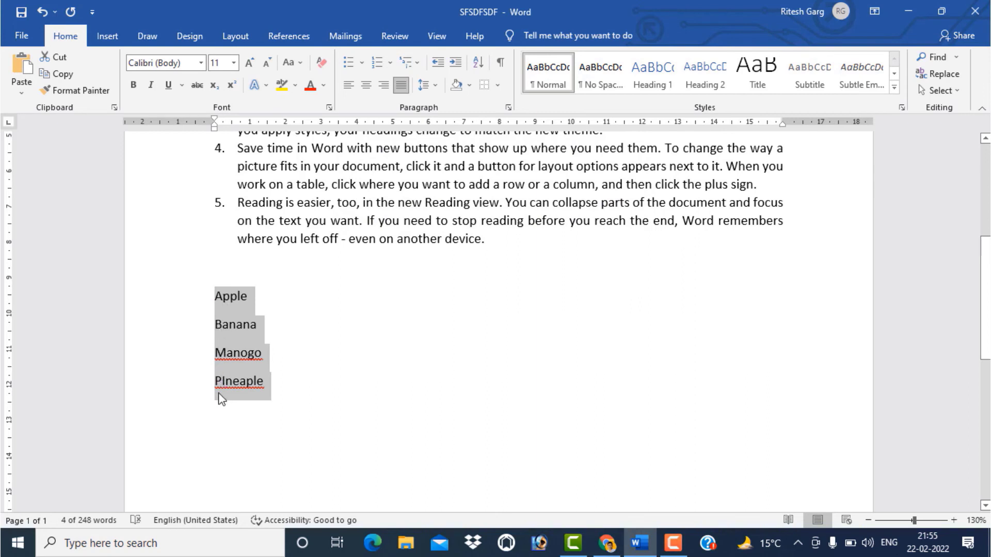
Add four number lines below PIneaple.
{"action": "left_click", "coordinate": [288, 383]}
{"action": "scroll", "coordinate": [290, 374], "scroll_direction": "down", "scroll_amount": 2}
{"action": "key", "text": "Return"}
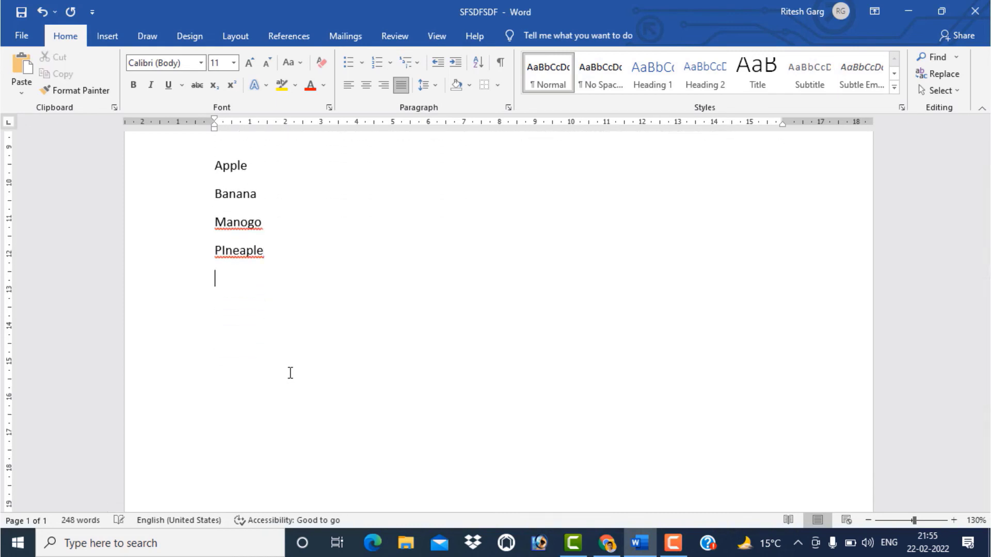
{"action": "type", "text": "10"}
{"action": "key", "text": "Return"}
{"action": "type", "text": "20"}
{"action": "key", "text": "Return"}
{"action": "type", "text": "5"}
{"action": "type", "text": "1"}
Sort the number lines ascending so they read 1, 10, 20, 50.
{"action": "left_click_drag", "start_coordinate": [208, 308], "coordinate": [236, 398]}
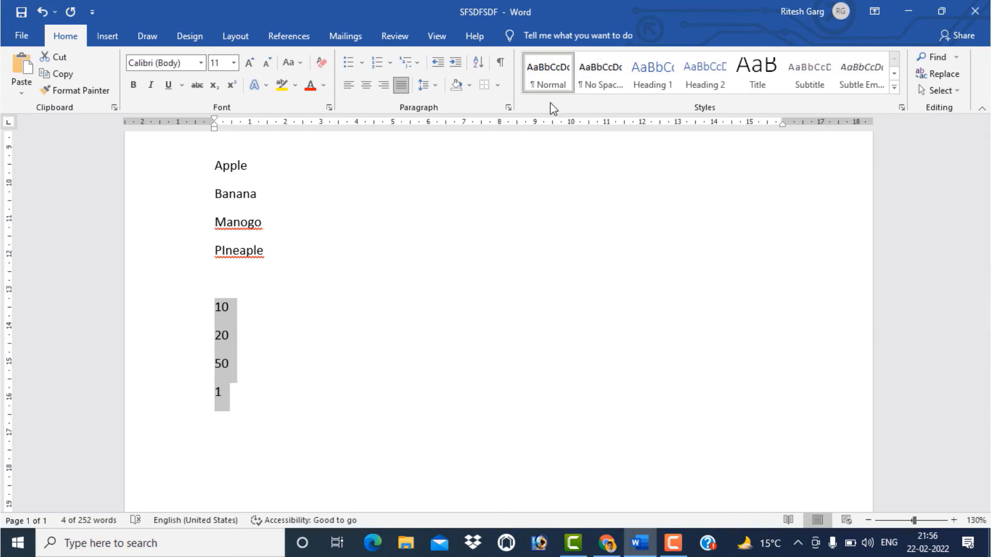
{"action": "left_click", "coordinate": [479, 66]}
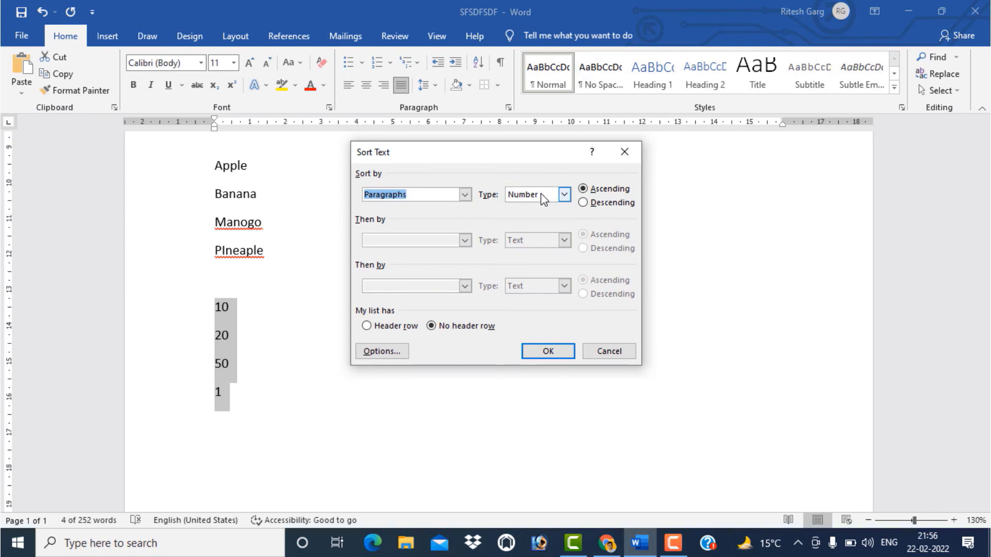
{"action": "left_click", "coordinate": [546, 353]}
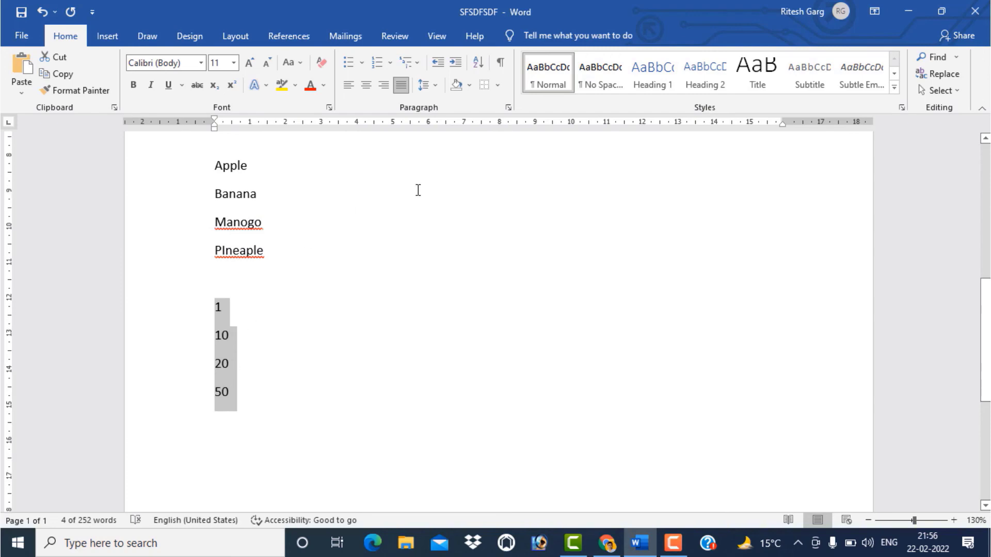
{"action": "scroll", "coordinate": [416, 189], "scroll_direction": "up", "scroll_amount": 7}
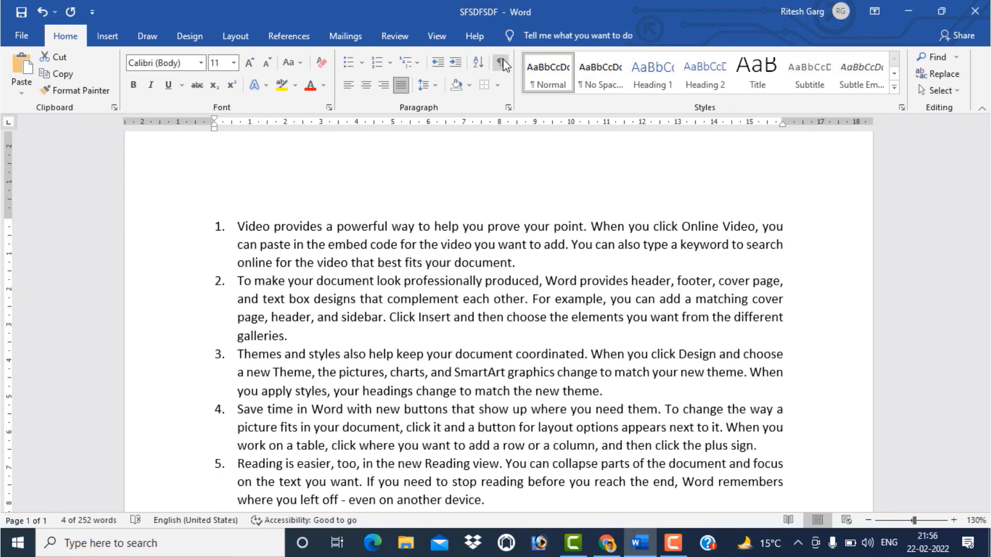
{"action": "left_click", "coordinate": [529, 267]}
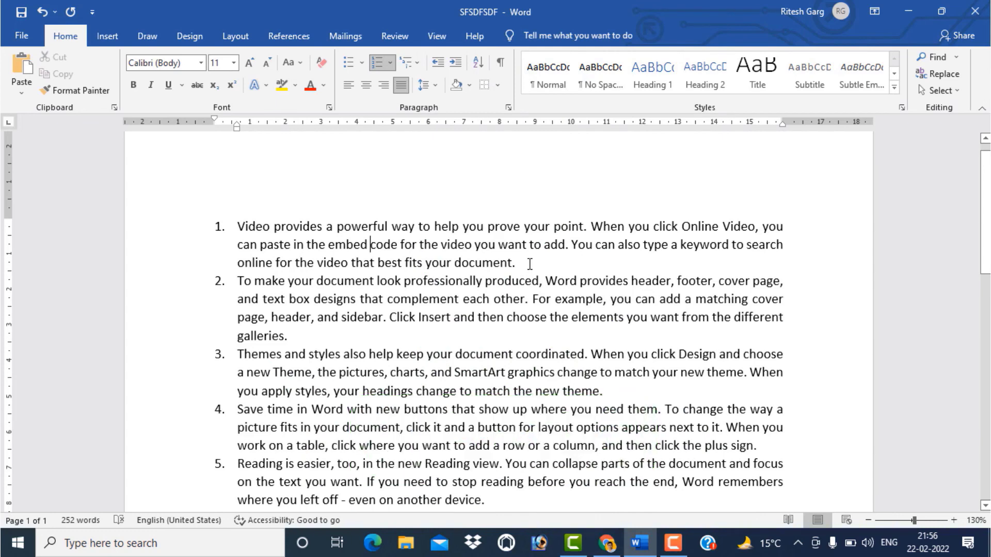
{"action": "scroll", "coordinate": [530, 264], "scroll_direction": "down", "scroll_amount": 2}
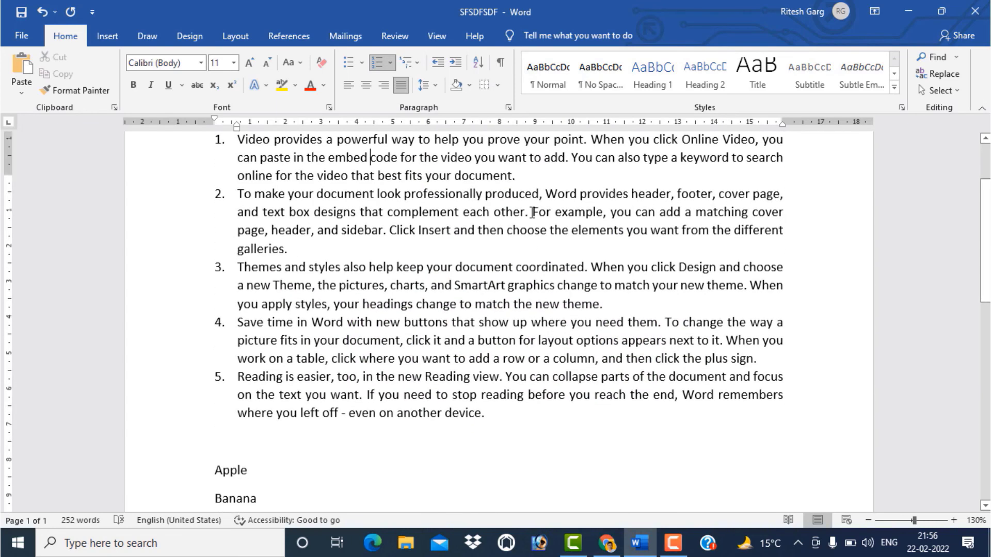
{"action": "scroll", "coordinate": [535, 166], "scroll_direction": "up", "scroll_amount": 1}
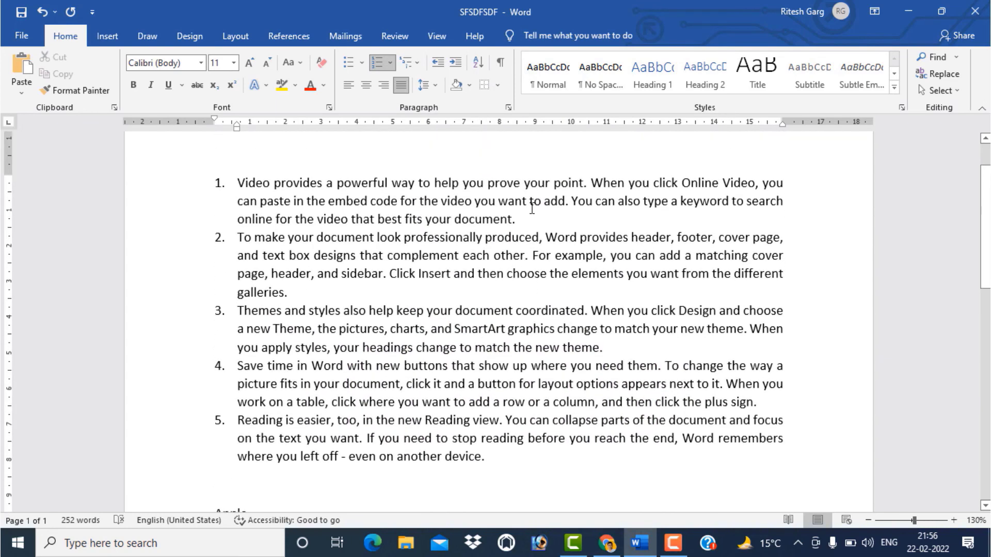
{"action": "left_click", "coordinate": [500, 66]}
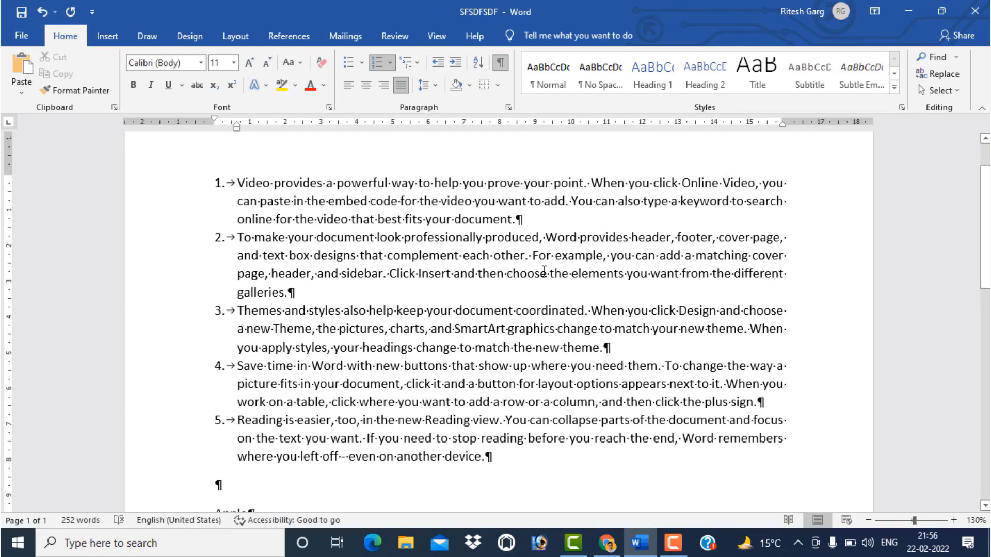
{"action": "scroll", "coordinate": [443, 239], "scroll_direction": "up", "scroll_amount": 1, "text": "ctrl"}
{"action": "scroll", "coordinate": [546, 301], "scroll_direction": "up", "scroll_amount": 3, "text": "ctrl"}
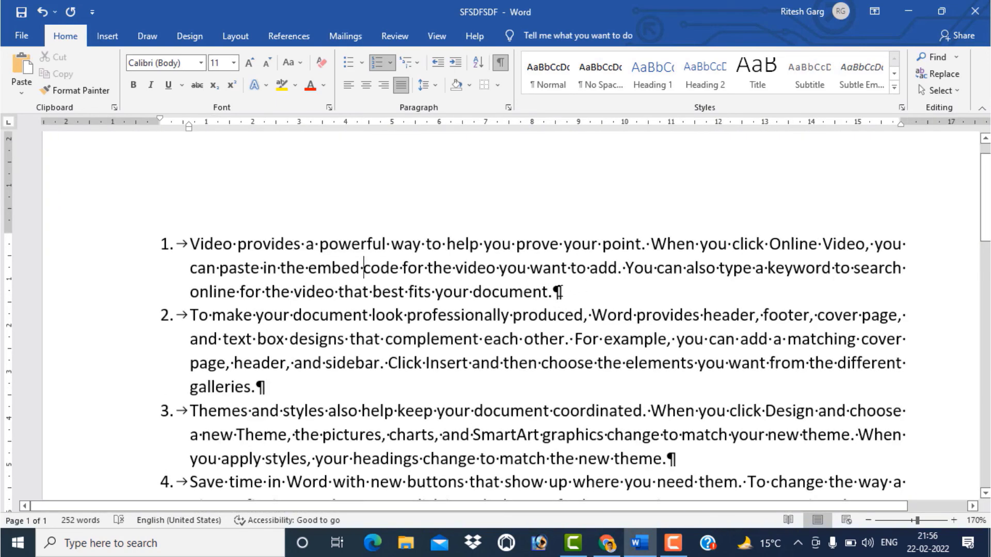
{"action": "scroll", "coordinate": [132, 269], "scroll_direction": "down", "scroll_amount": 1}
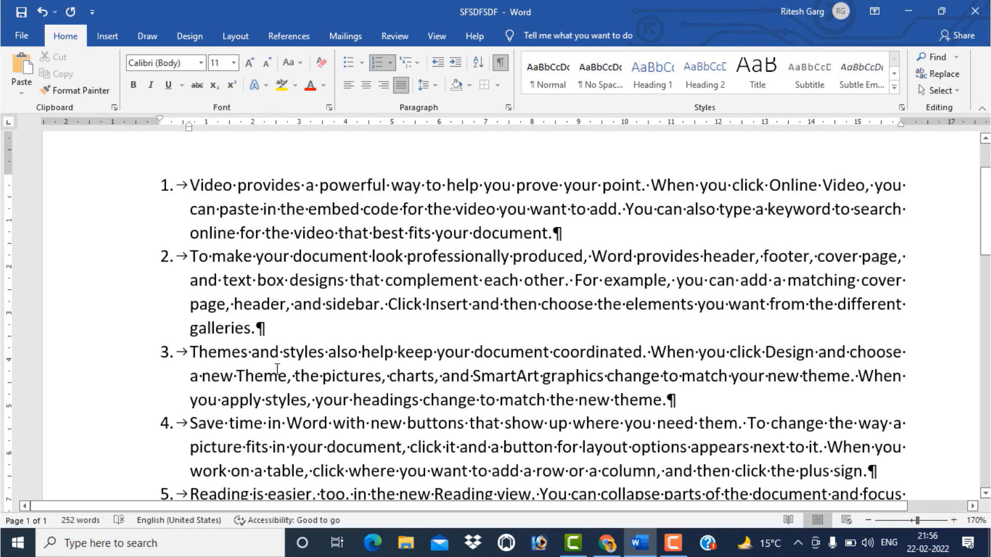
{"action": "scroll", "coordinate": [278, 369], "scroll_direction": "down", "scroll_amount": 2}
{"action": "scroll", "coordinate": [471, 427], "scroll_direction": "down", "scroll_amount": 3}
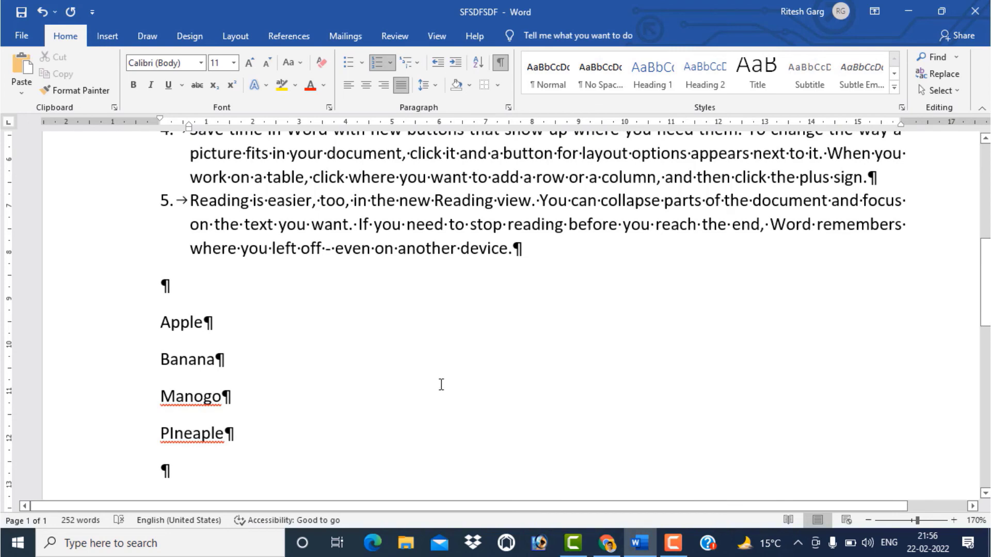
{"action": "scroll", "coordinate": [441, 385], "scroll_direction": "up", "scroll_amount": 7}
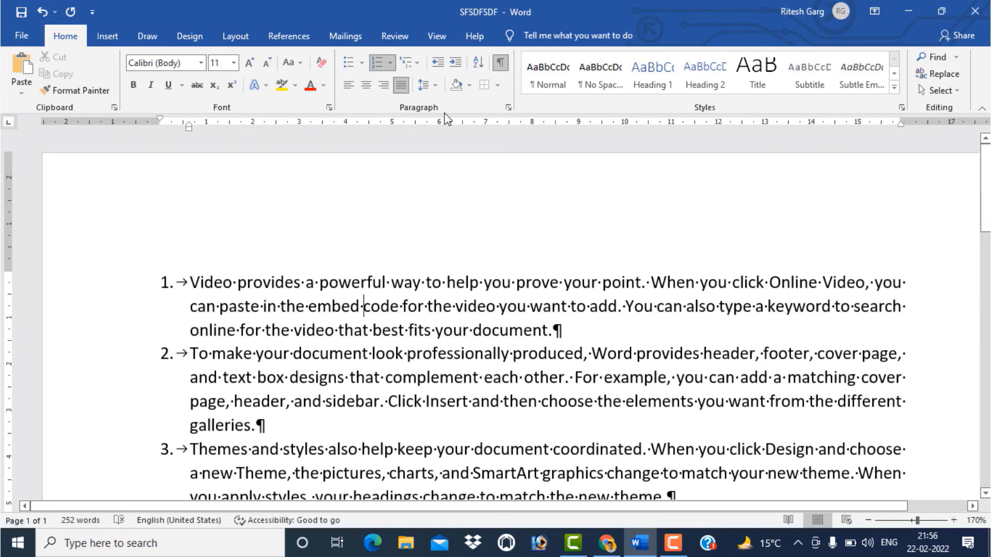
{"action": "left_click", "coordinate": [499, 65]}
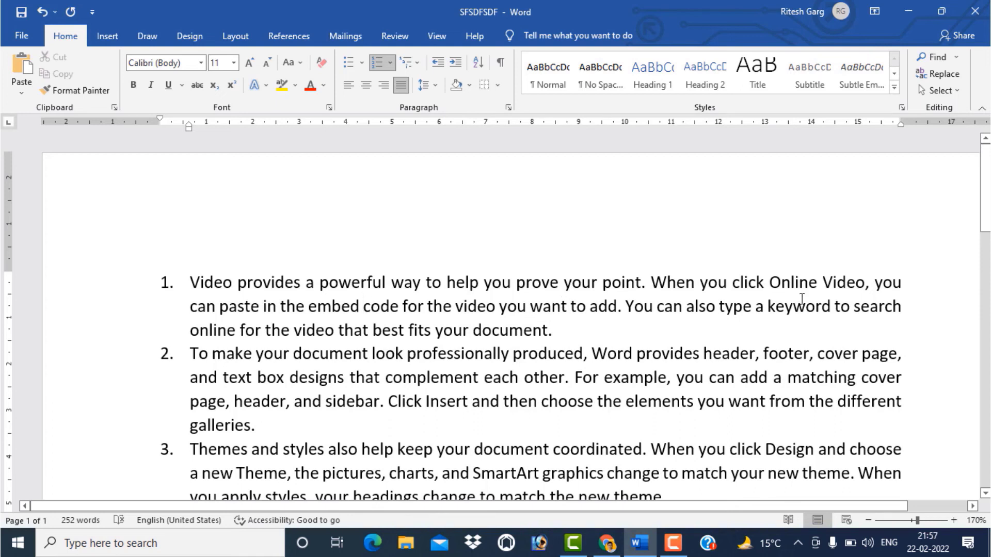
{"action": "key", "text": "ctrl+shift+8"}
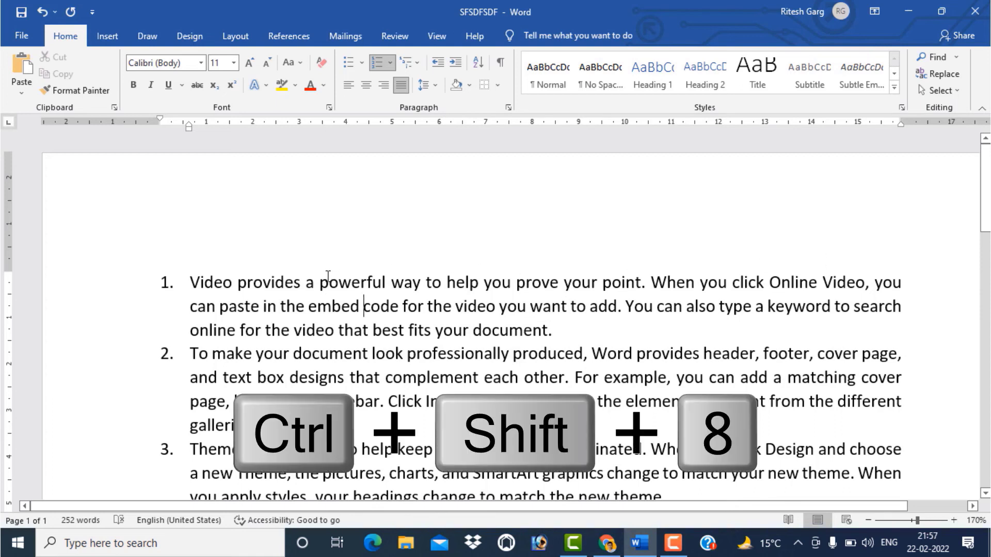
{"action": "key", "text": "ctrl+shift+8"}
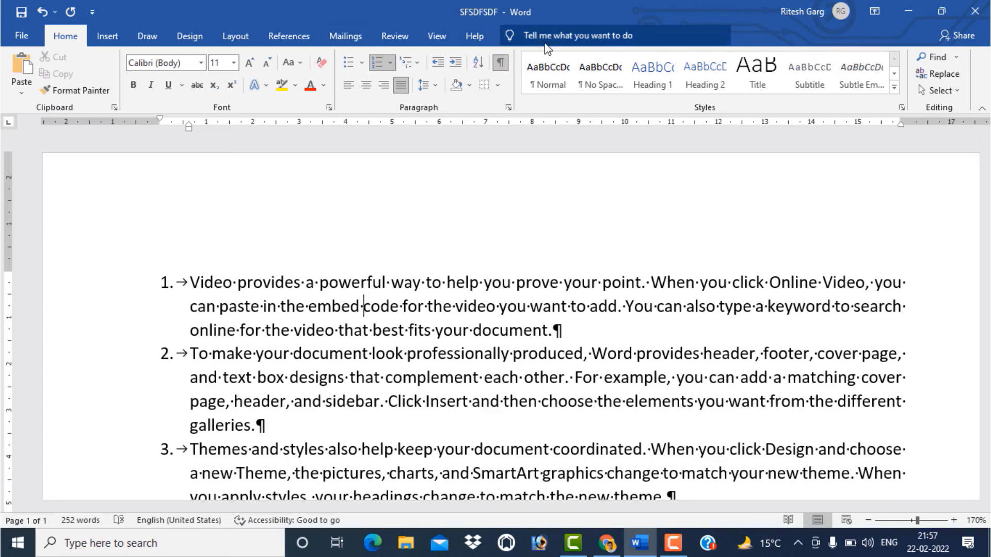
{"action": "key", "text": "ctrl+shift+8"}
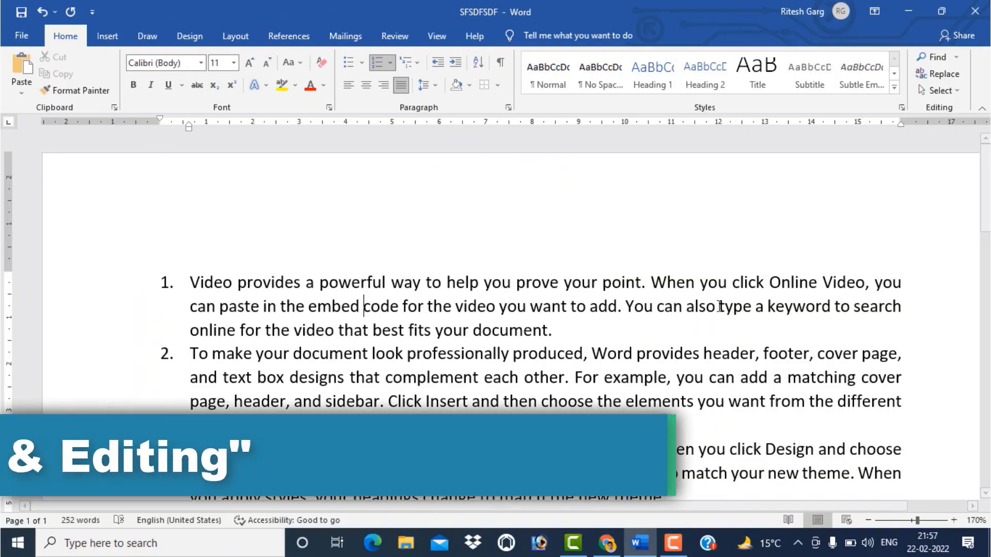
Select the first numbered paragraph and try the No Spacing and Heading 1 styles.
{"action": "left_click_drag", "start_coordinate": [801, 506], "coordinate": [817, 506]}
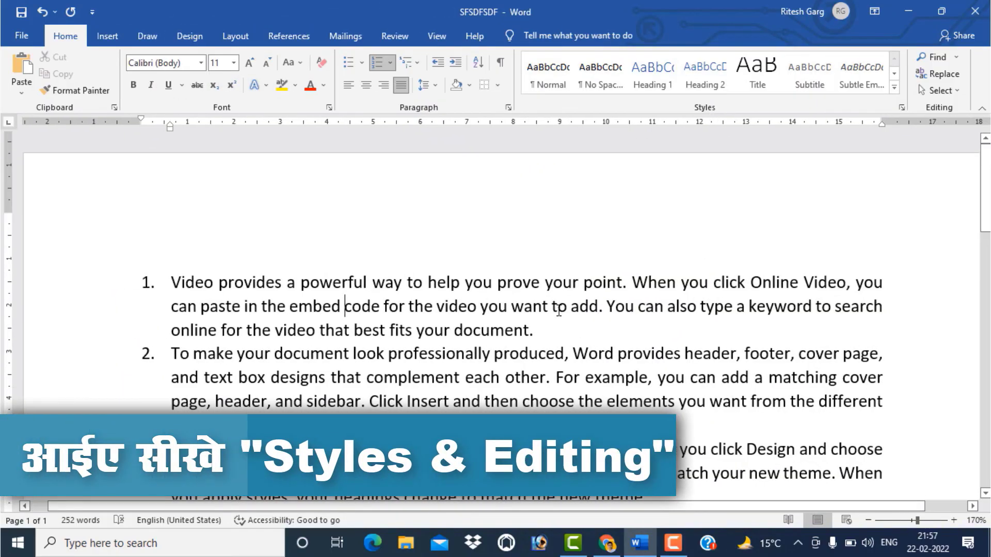
{"action": "scroll", "coordinate": [340, 273], "scroll_direction": "down", "scroll_amount": 2}
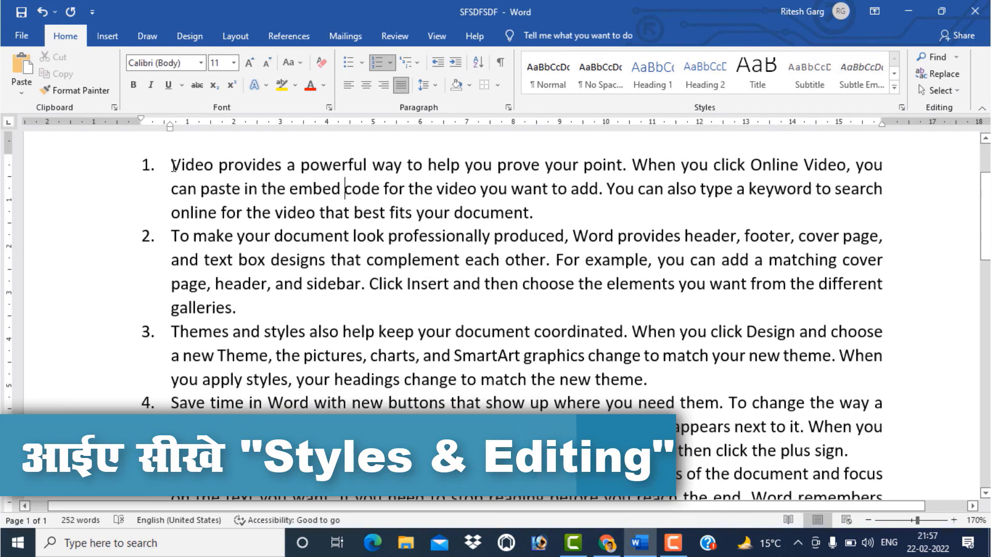
{"action": "left_click_drag", "start_coordinate": [172, 165], "coordinate": [534, 216]}
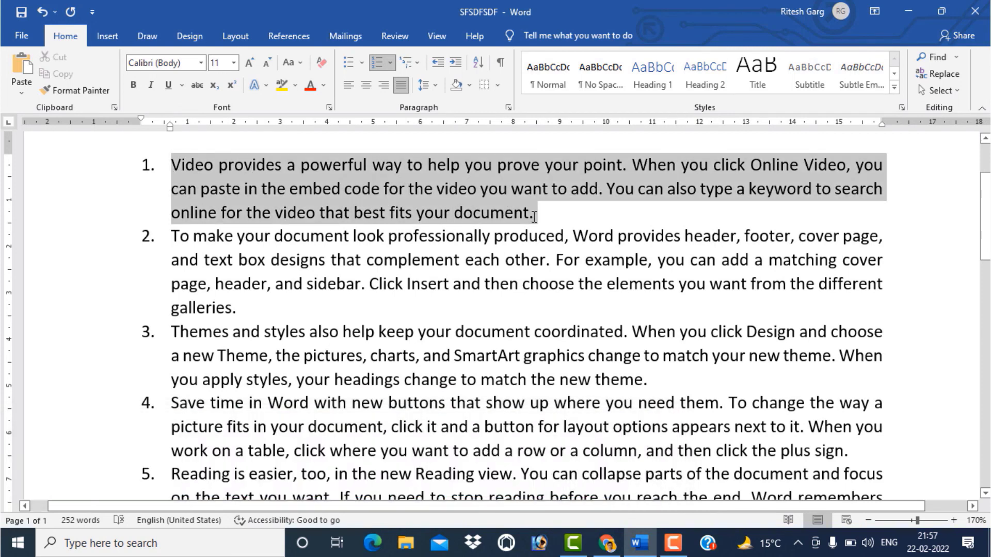
{"action": "left_click", "coordinate": [601, 82]}
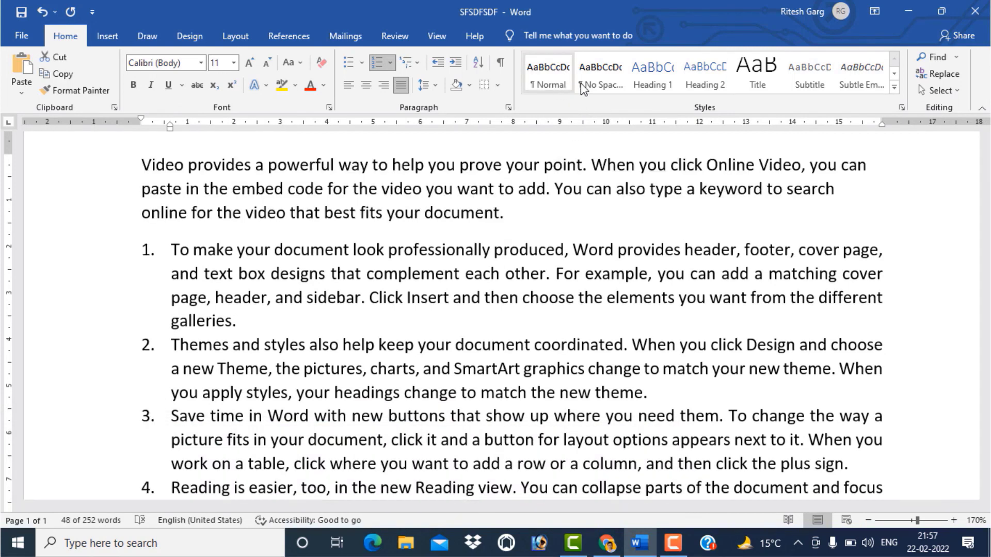
{"action": "left_click", "coordinate": [651, 78]}
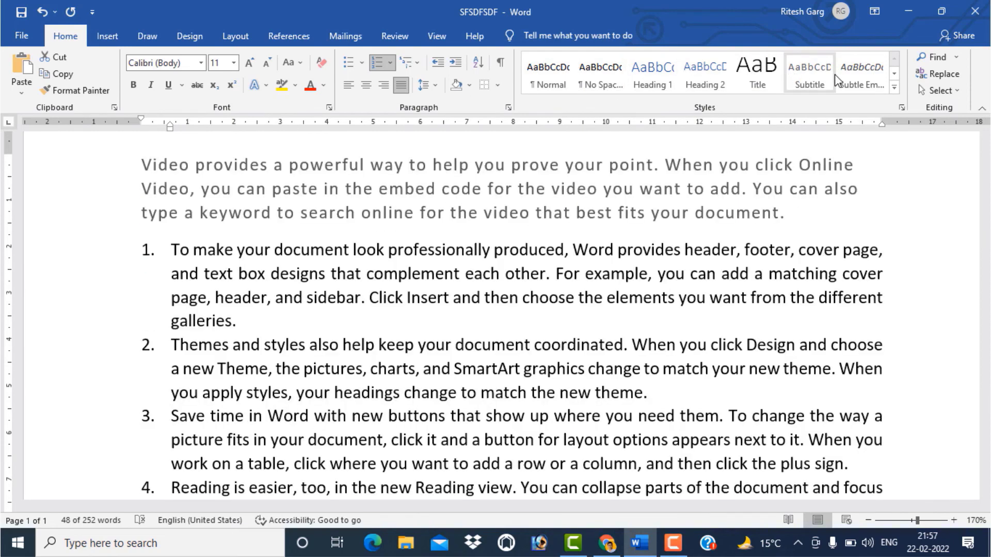
Apply the Intense Quote style to that paragraph from the Styles gallery.
{"action": "left_click", "coordinate": [895, 88]}
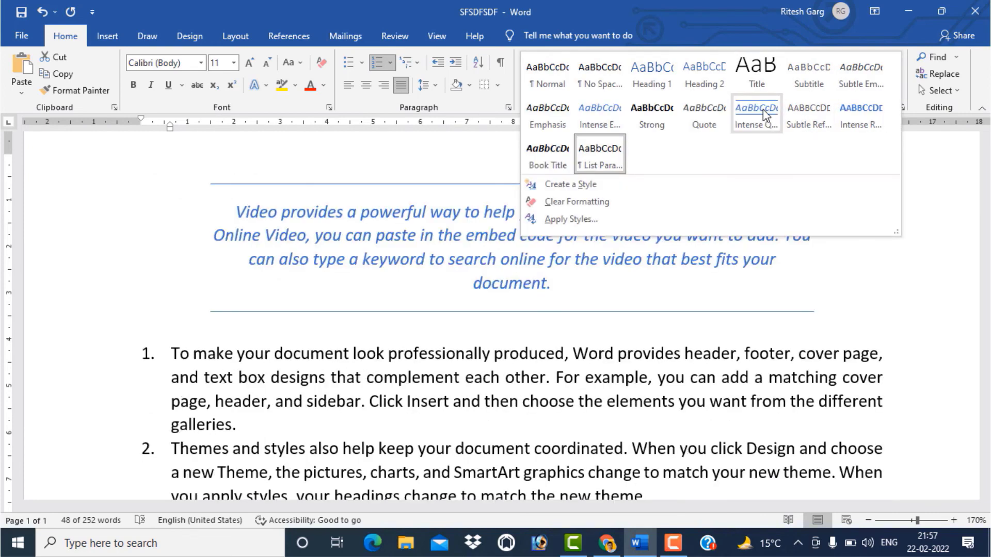
{"action": "left_click", "coordinate": [757, 113]}
{"action": "left_click", "coordinate": [464, 265]}
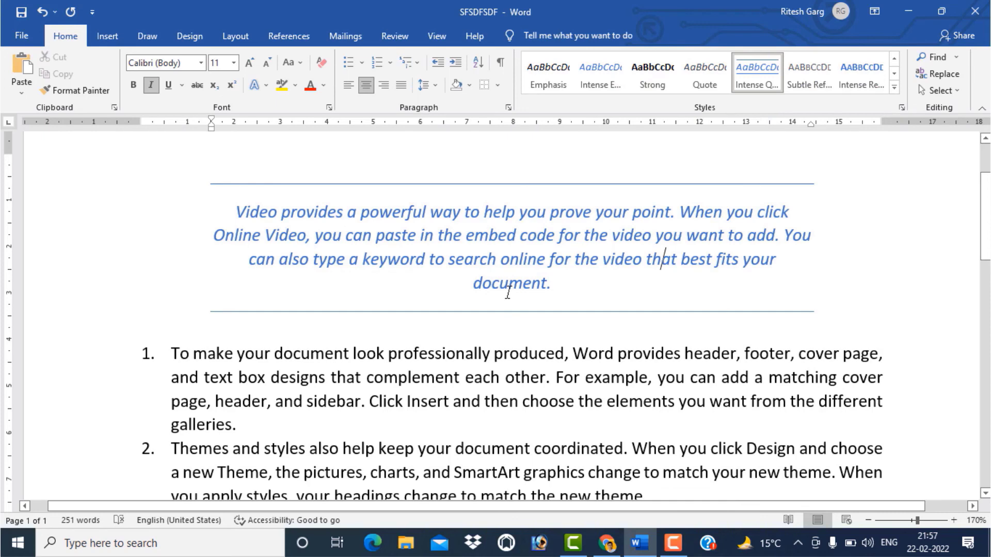
{"action": "scroll", "coordinate": [501, 289], "scroll_direction": "up", "scroll_amount": 3}
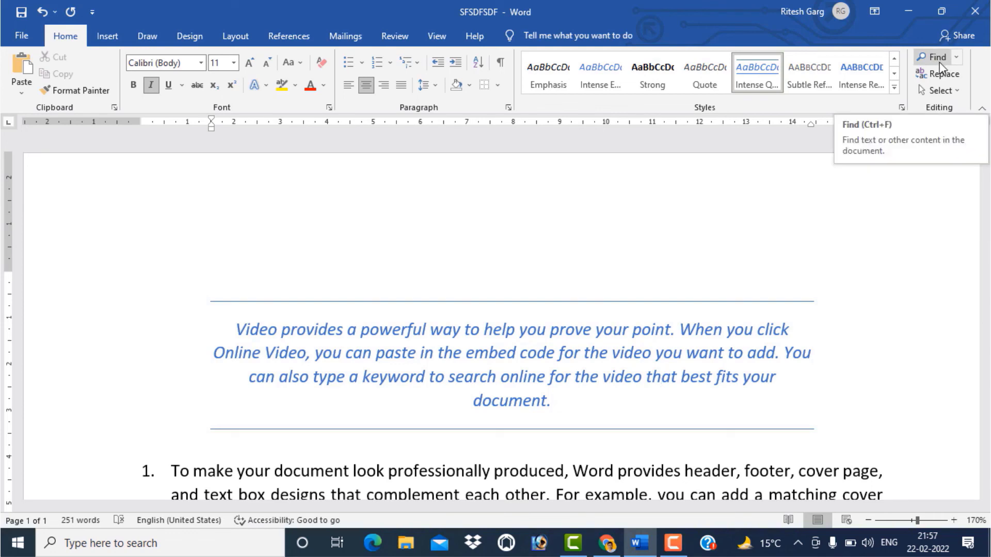
{"action": "scroll", "coordinate": [657, 248], "scroll_direction": "down", "scroll_amount": 5}
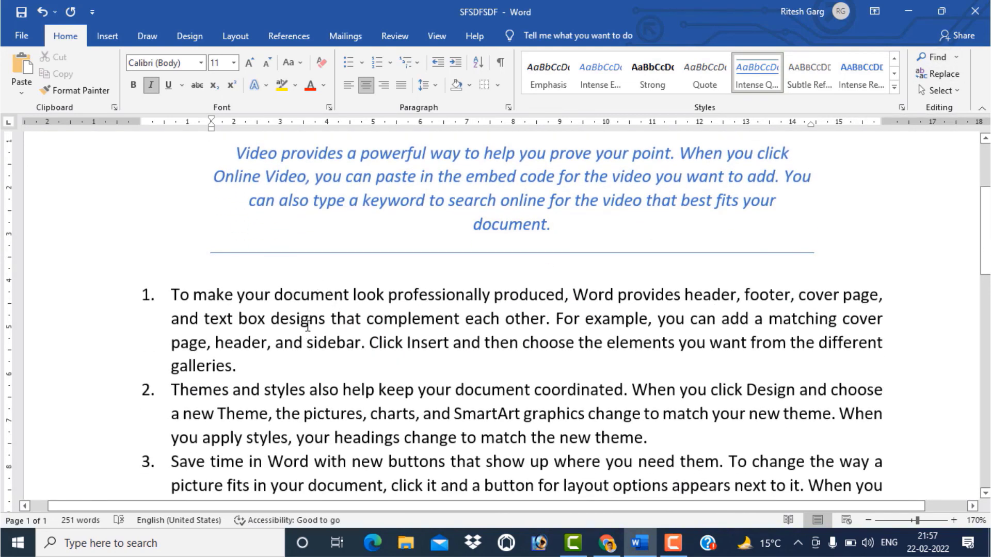
Search the document for 'paste' in the Navigation pane and view its match in the quote.
{"action": "left_click", "coordinate": [935, 58]}
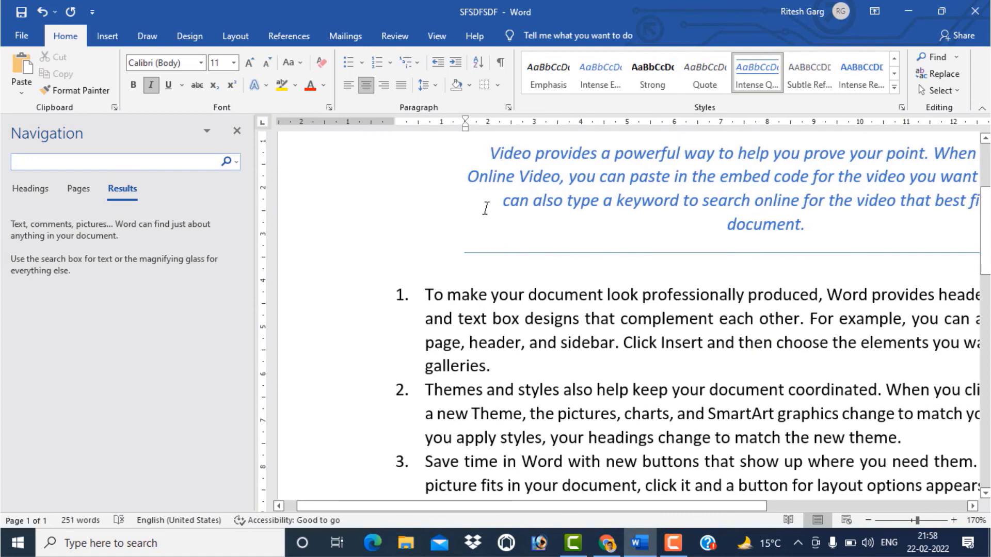
{"action": "scroll", "coordinate": [485, 208], "scroll_direction": "up", "scroll_amount": 2}
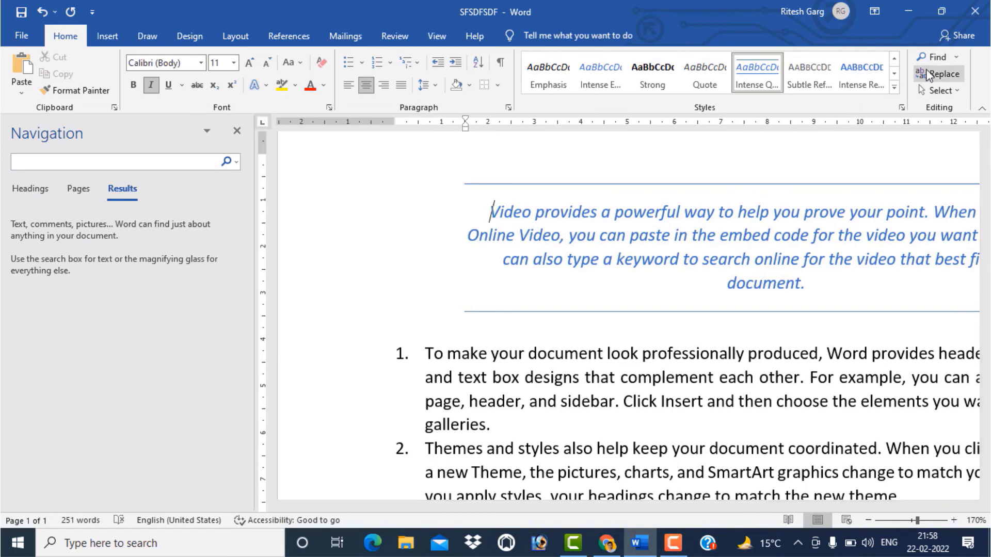
{"action": "key", "text": "ctrl+f"}
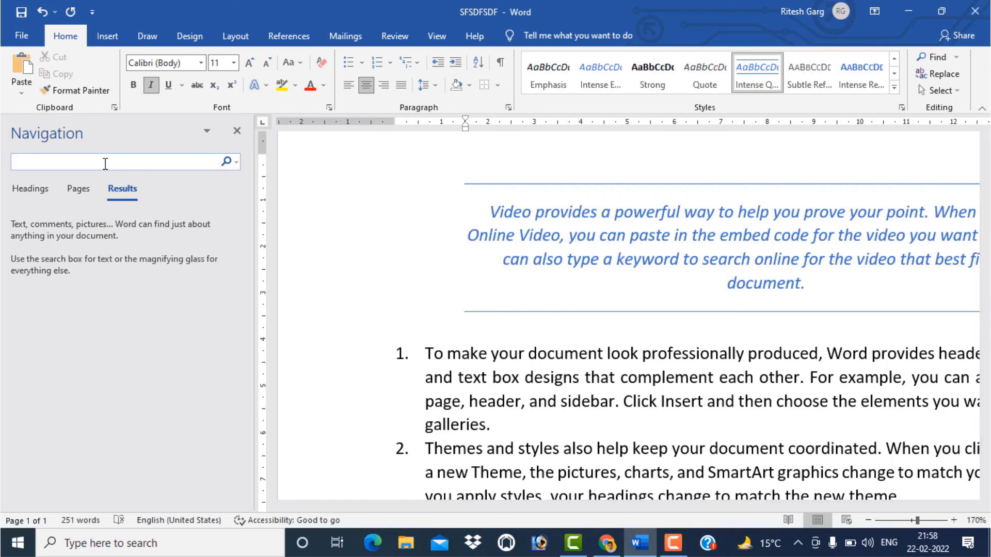
{"action": "type", "text": "look"}
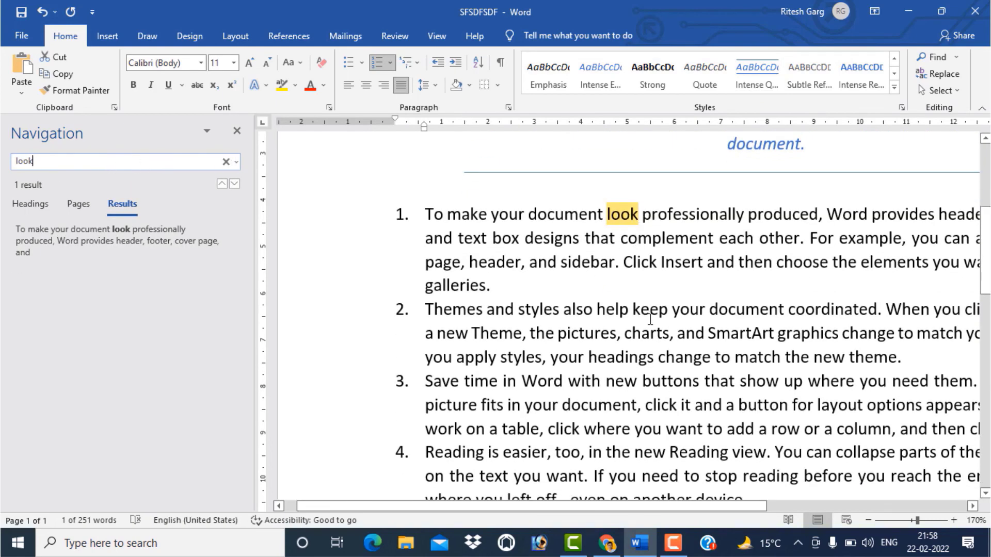
{"action": "scroll", "coordinate": [652, 329], "scroll_direction": "down", "scroll_amount": 1}
{"action": "mouse_move", "coordinate": [673, 506]}
{"action": "left_mouse_down"}
{"action": "mouse_move", "coordinate": [813, 509]}
{"action": "mouse_move", "coordinate": [743, 436]}
{"action": "left_mouse_up"}
{"action": "scroll", "coordinate": [508, 327], "scroll_direction": "up", "scroll_amount": 6}
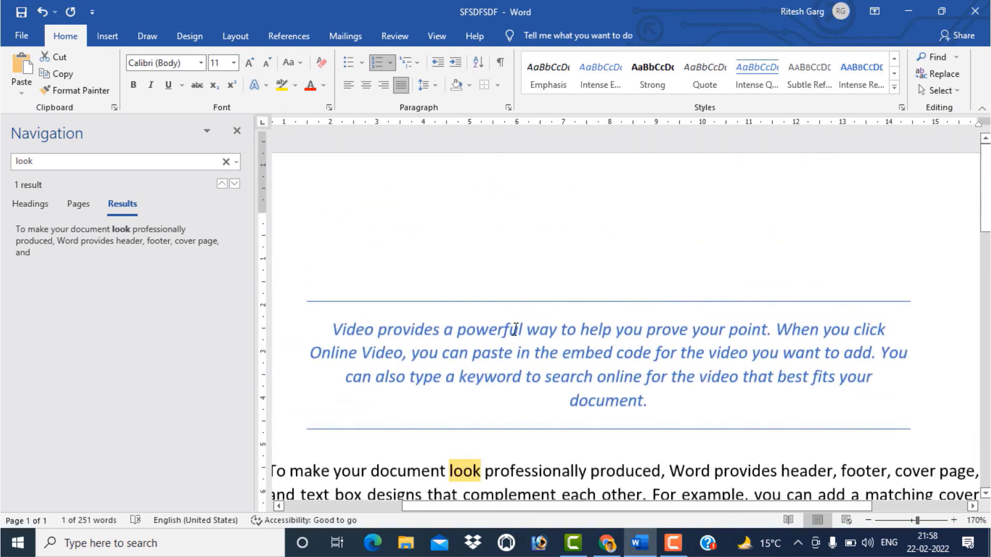
{"action": "scroll", "coordinate": [531, 343], "scroll_direction": "down", "scroll_amount": 4}
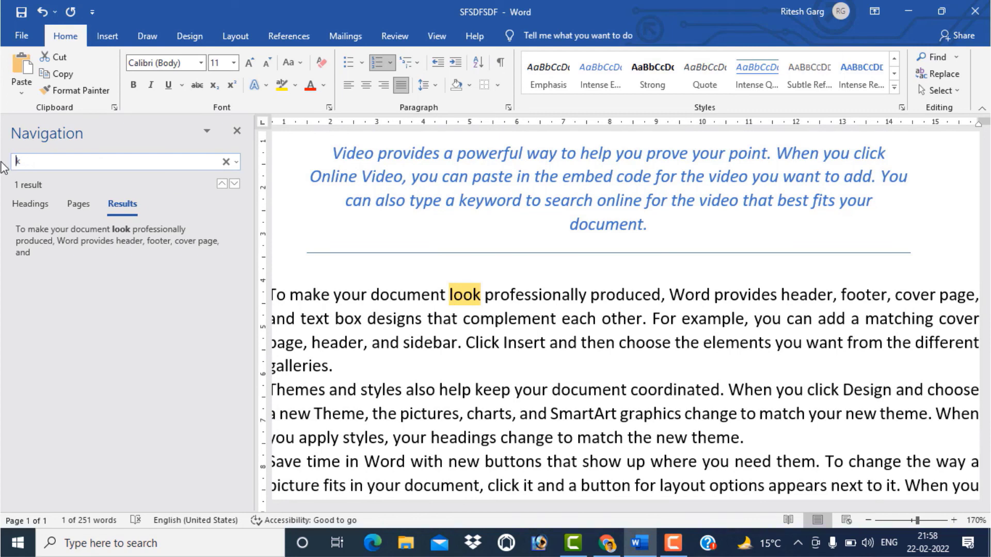
Clear the search and scroll the document back to the highlighted quote paragraph.
{"action": "key", "text": "Escape"}
{"action": "type", "text": "paste"}
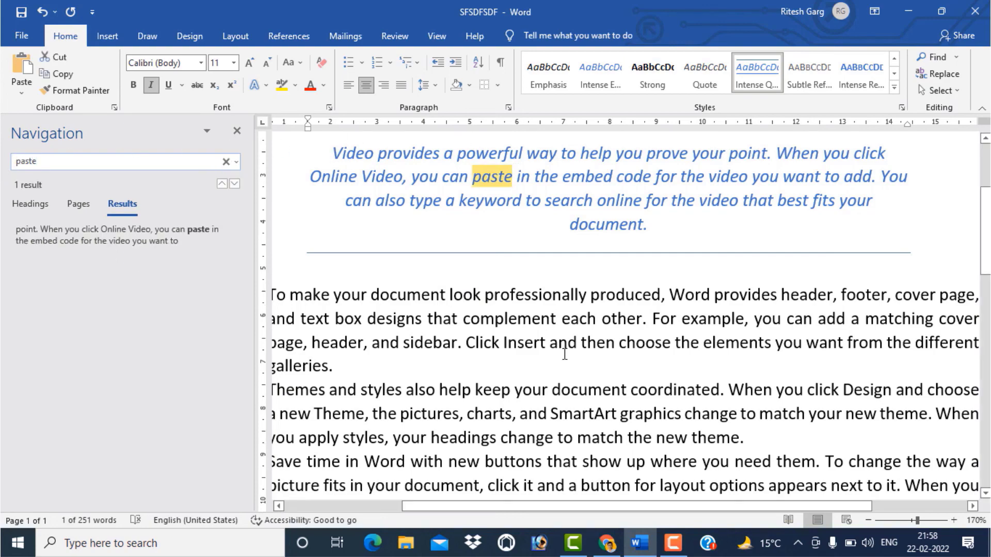
{"action": "scroll", "coordinate": [597, 400], "scroll_direction": "down", "scroll_amount": 5}
{"action": "left_click_drag", "start_coordinate": [555, 506], "coordinate": [522, 511]}
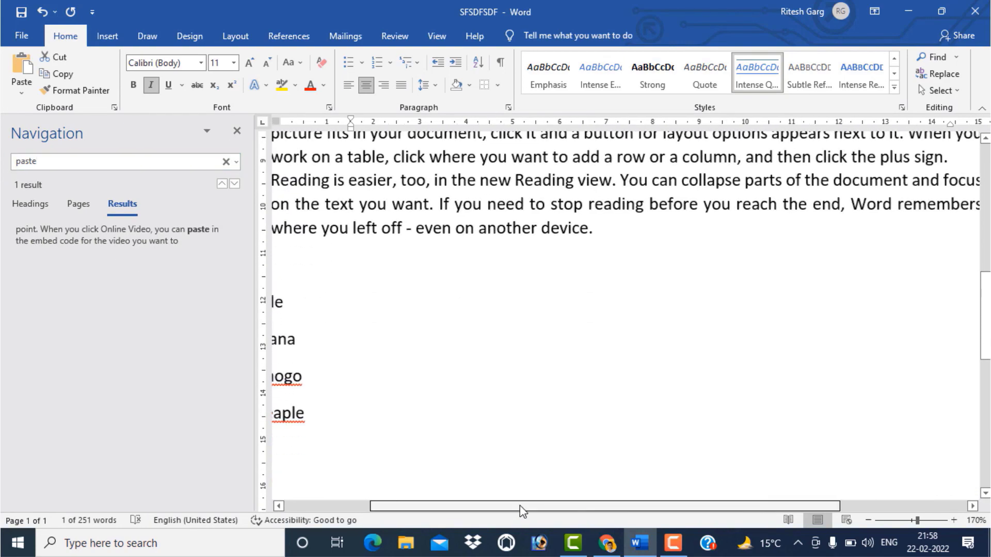
{"action": "scroll", "coordinate": [542, 332], "scroll_direction": "up", "scroll_amount": 5}
{"action": "scroll", "coordinate": [587, 281], "scroll_direction": "up", "scroll_amount": 3}
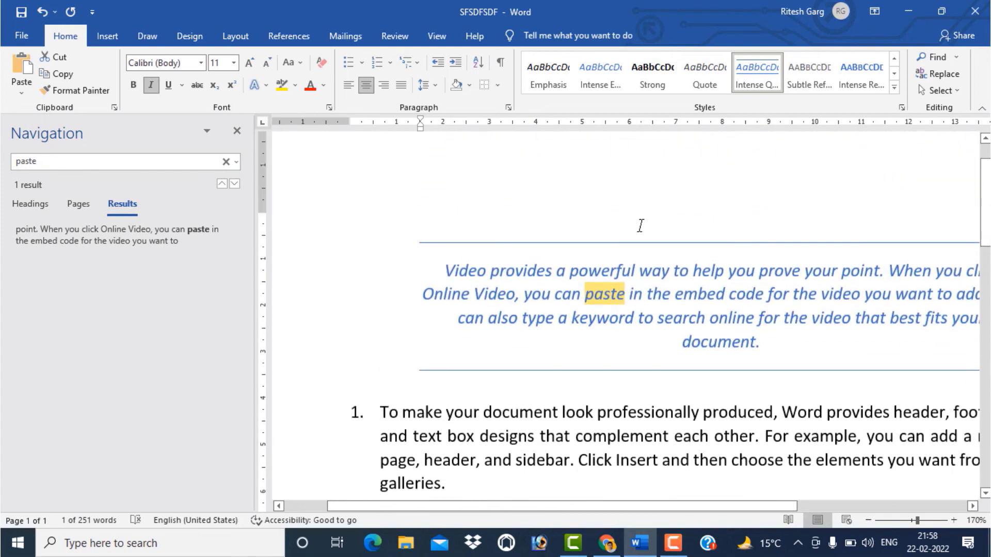
Replace 'paste' with 'copy' in the quote using Find and Replace, dismissing the completion message.
{"action": "left_click", "coordinate": [945, 78]}
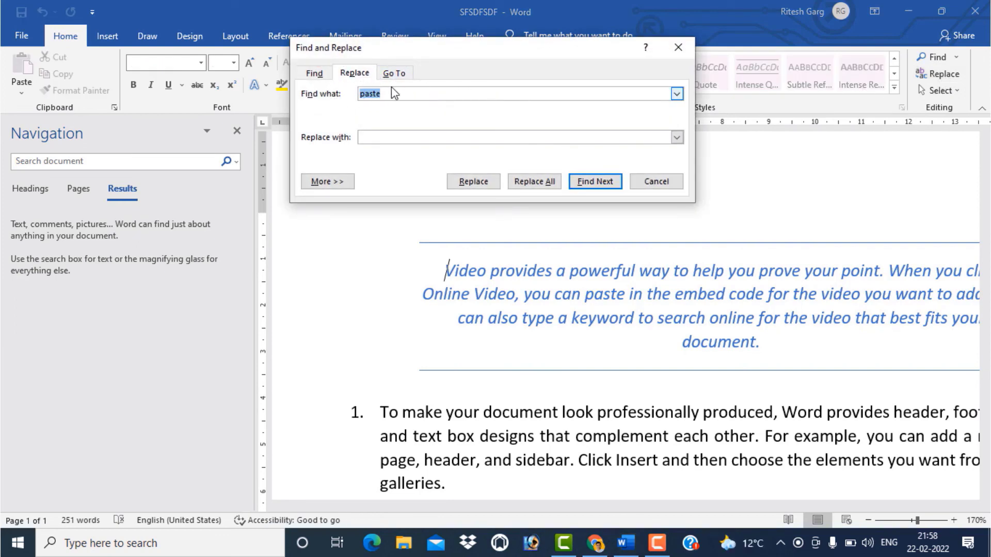
{"action": "left_click", "coordinate": [381, 140]}
{"action": "type", "text": "copy"}
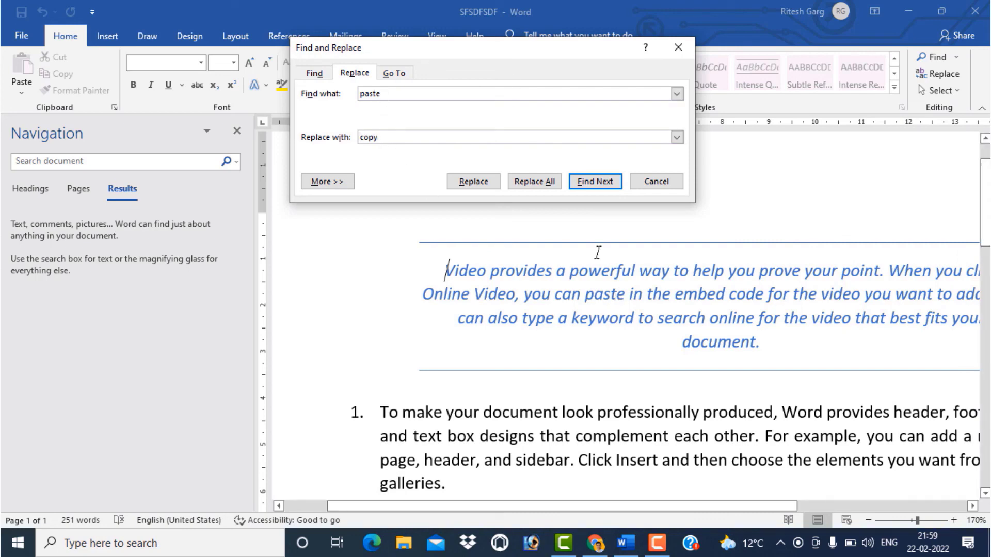
{"action": "left_click", "coordinate": [609, 186]}
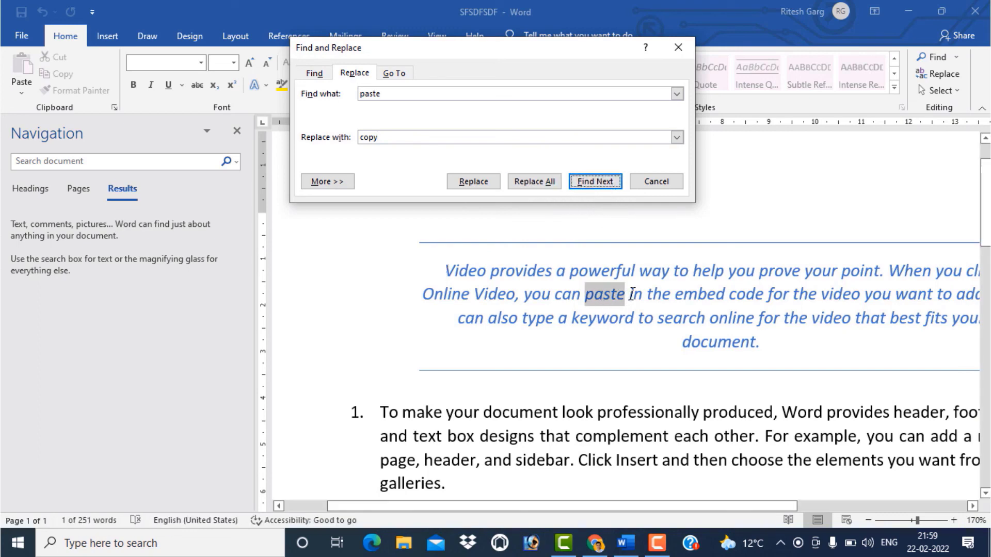
{"action": "left_click", "coordinate": [467, 184]}
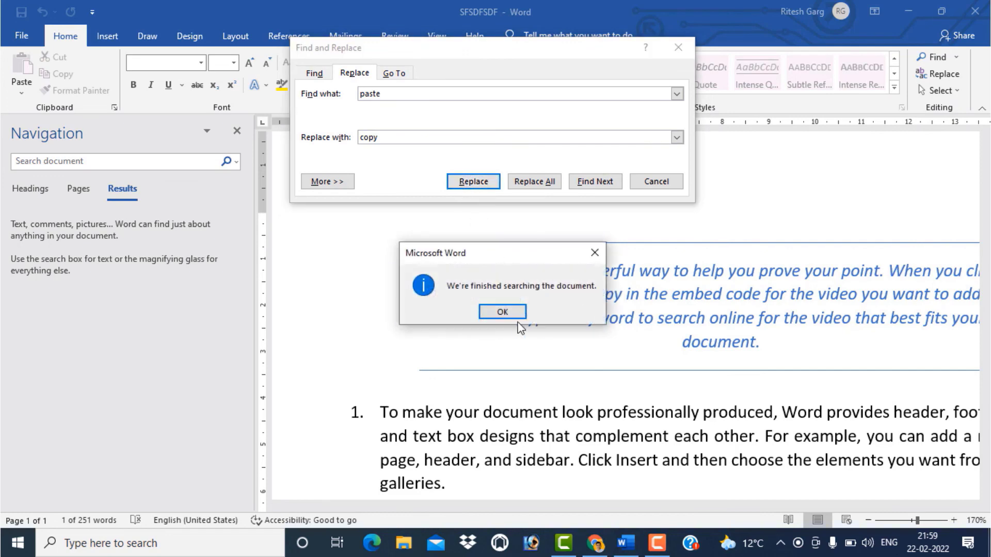
{"action": "left_click", "coordinate": [503, 312]}
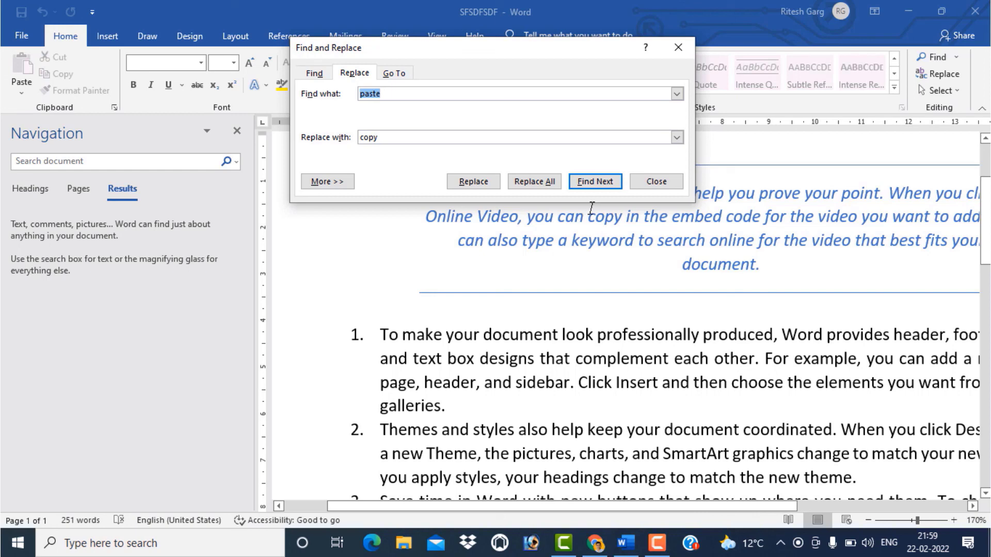
{"action": "left_click", "coordinate": [665, 182]}
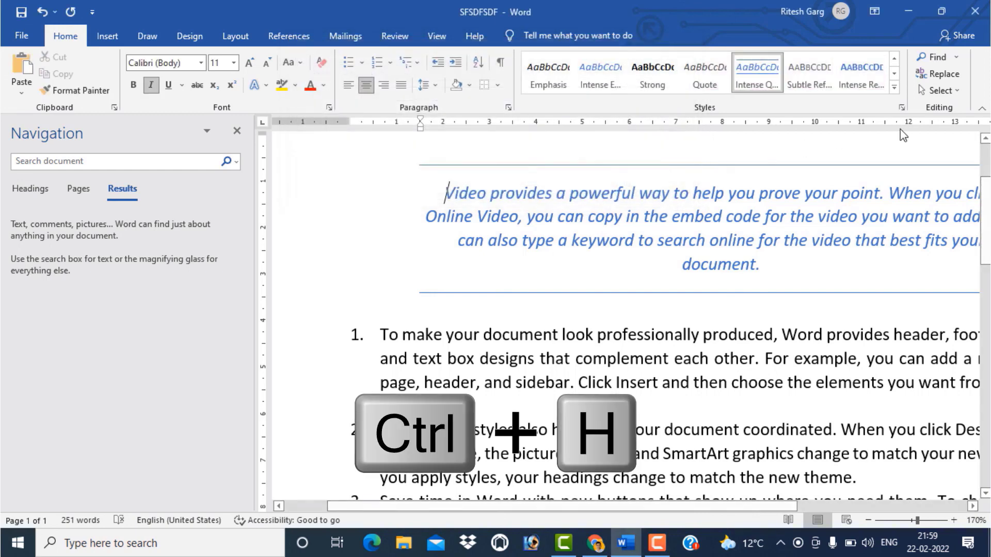
{"action": "left_click", "coordinate": [954, 92]}
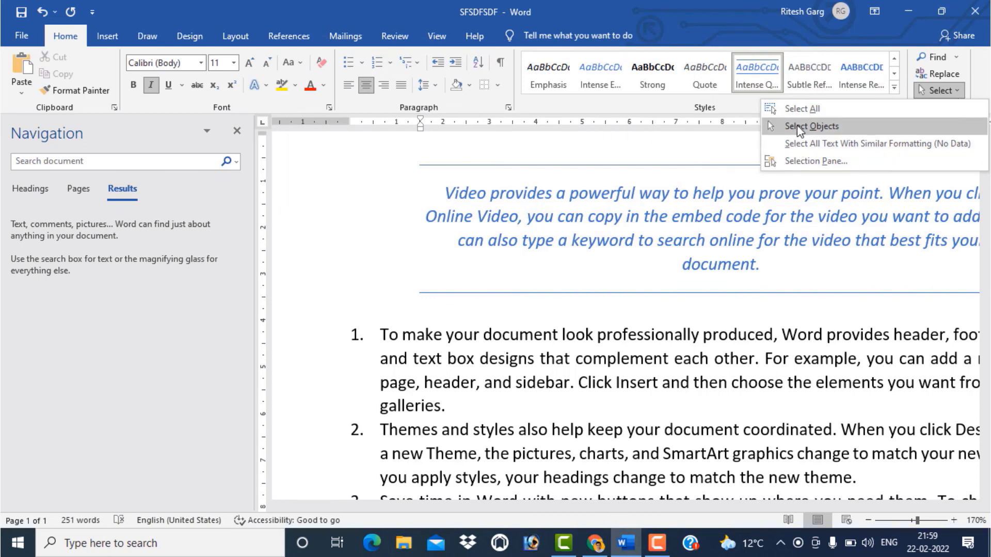
{"action": "left_click", "coordinate": [799, 109]}
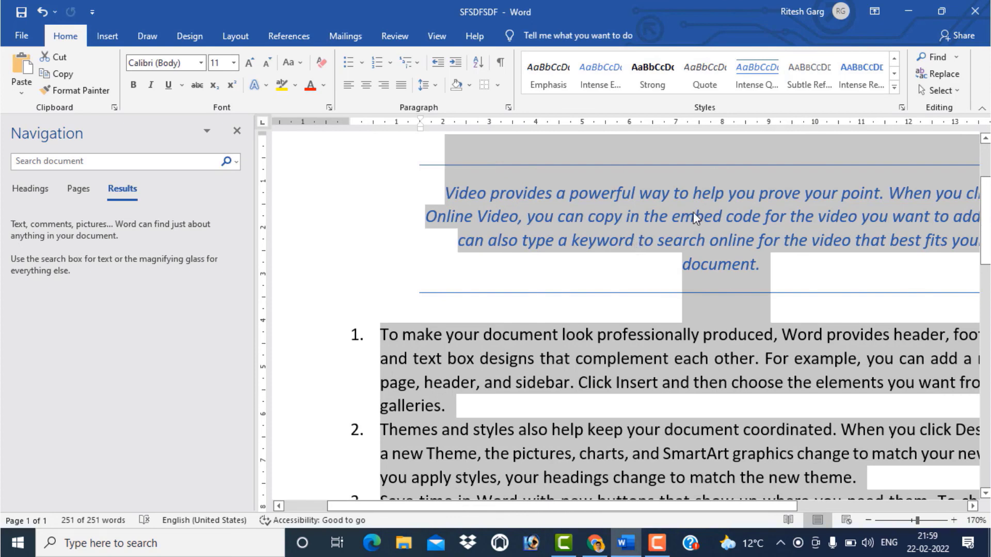
{"action": "left_click", "coordinate": [957, 92]}
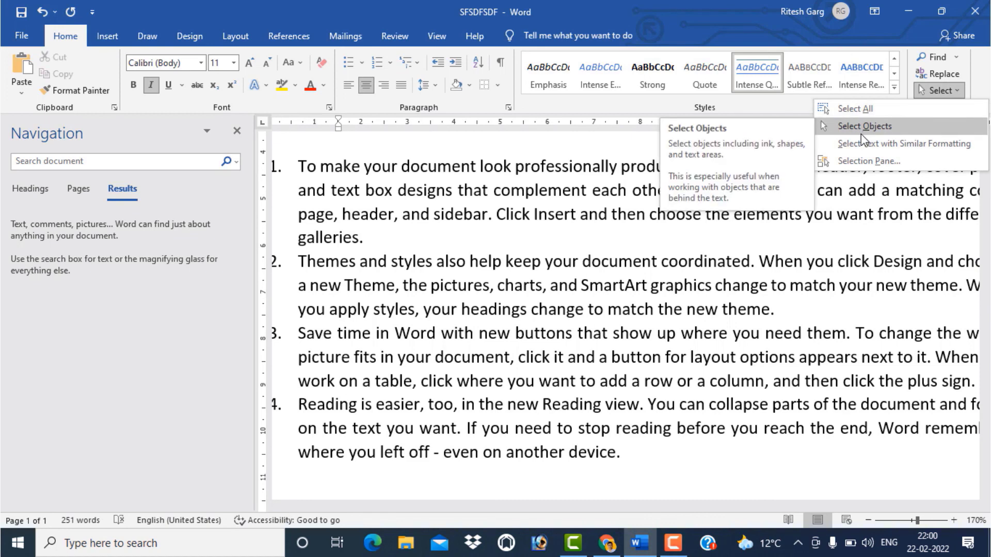
{"action": "left_click", "coordinate": [424, 261]}
{"action": "scroll", "coordinate": [516, 310], "scroll_direction": "down", "scroll_amount": 3}
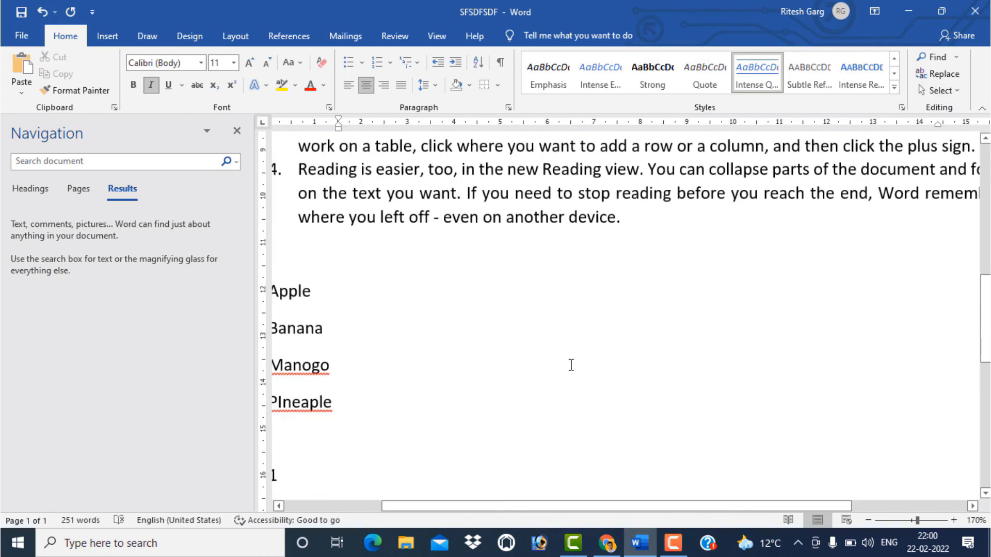
{"action": "left_click", "coordinate": [954, 93]}
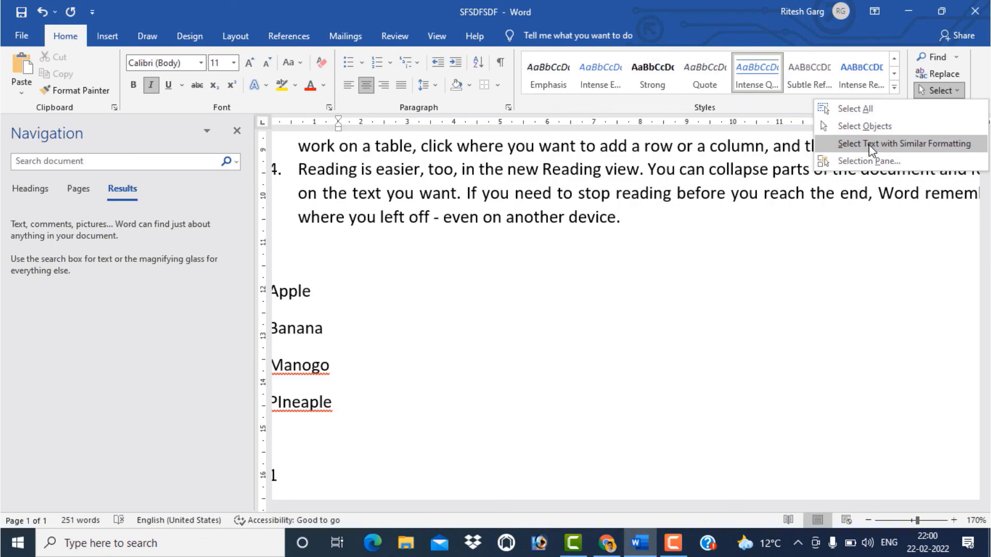
{"action": "left_click", "coordinate": [547, 244]}
{"action": "scroll", "coordinate": [539, 243], "scroll_direction": "up", "scroll_amount": 6}
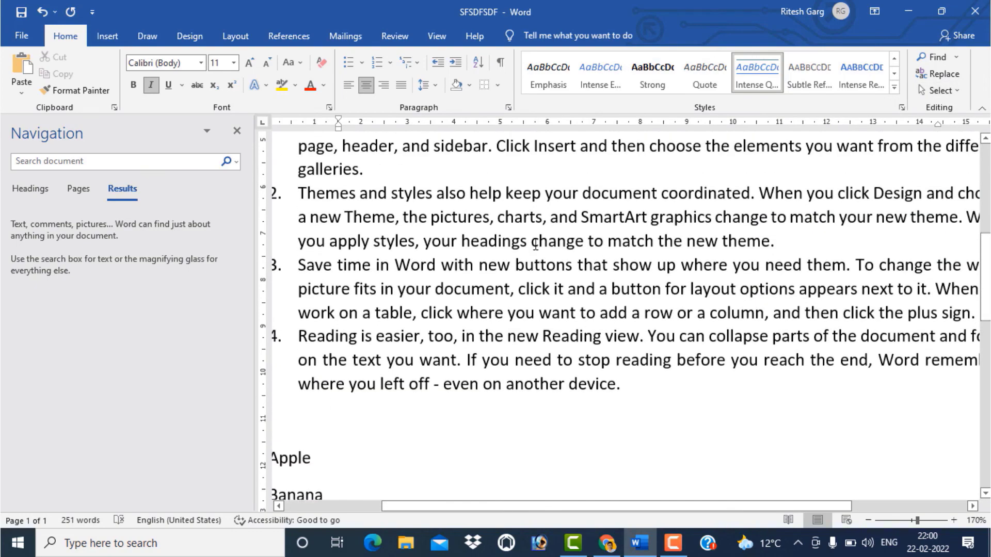
Close the Navigation pane and colour 'coordinated. W' in list item 2 red.
{"action": "left_click", "coordinate": [237, 131]}
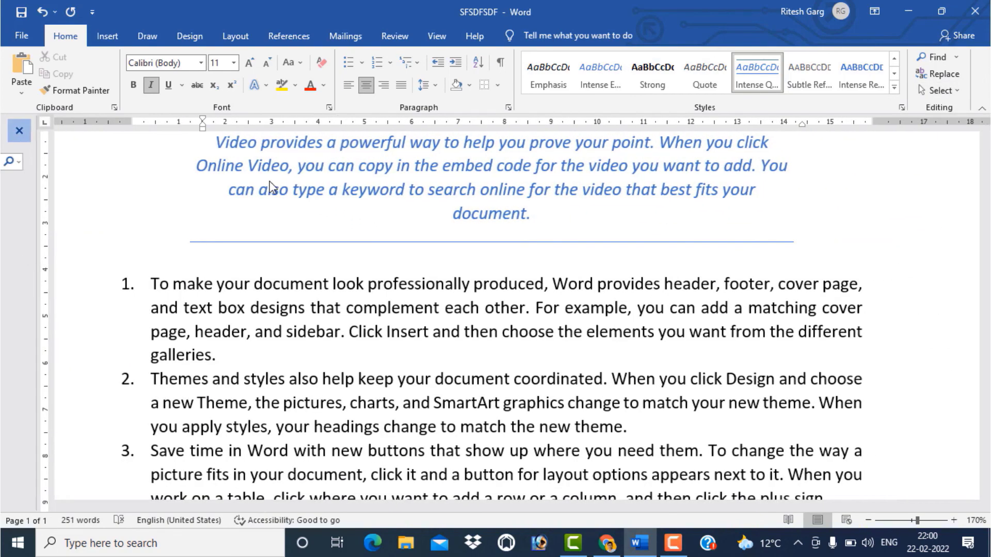
{"action": "scroll", "coordinate": [269, 192], "scroll_direction": "down", "scroll_amount": 3, "text": "ctrl"}
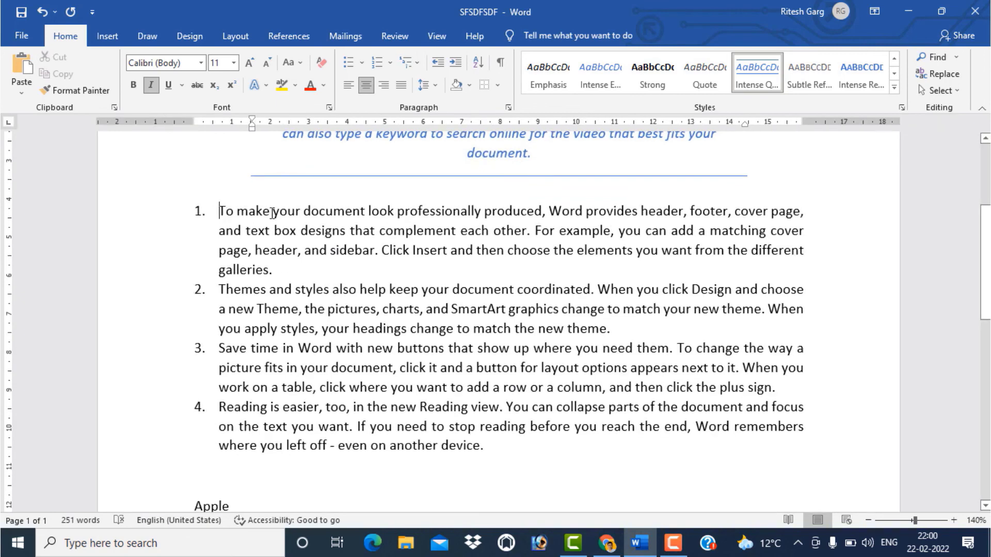
{"action": "left_click_drag", "start_coordinate": [272, 213], "coordinate": [327, 213]}
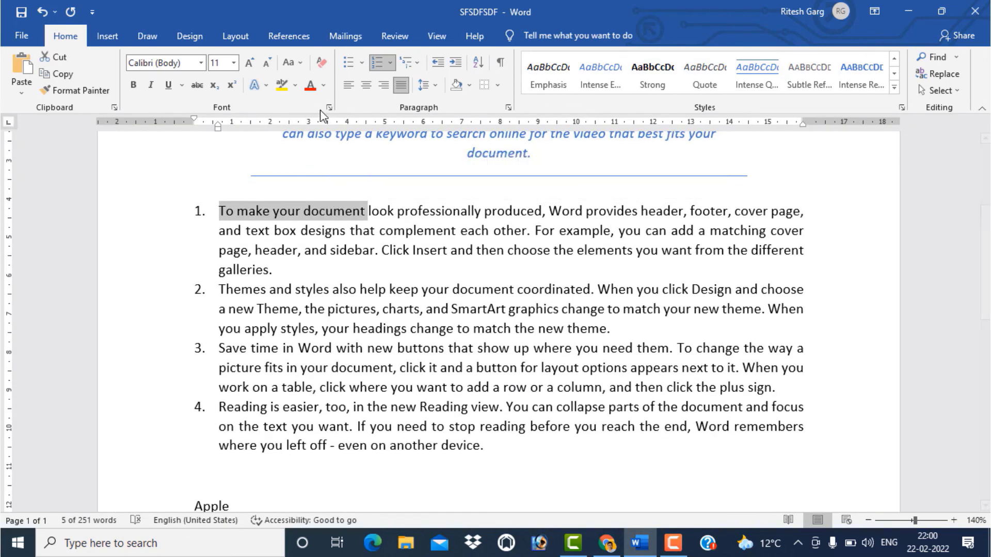
{"action": "left_click_drag", "start_coordinate": [283, 348], "coordinate": [366, 347]}
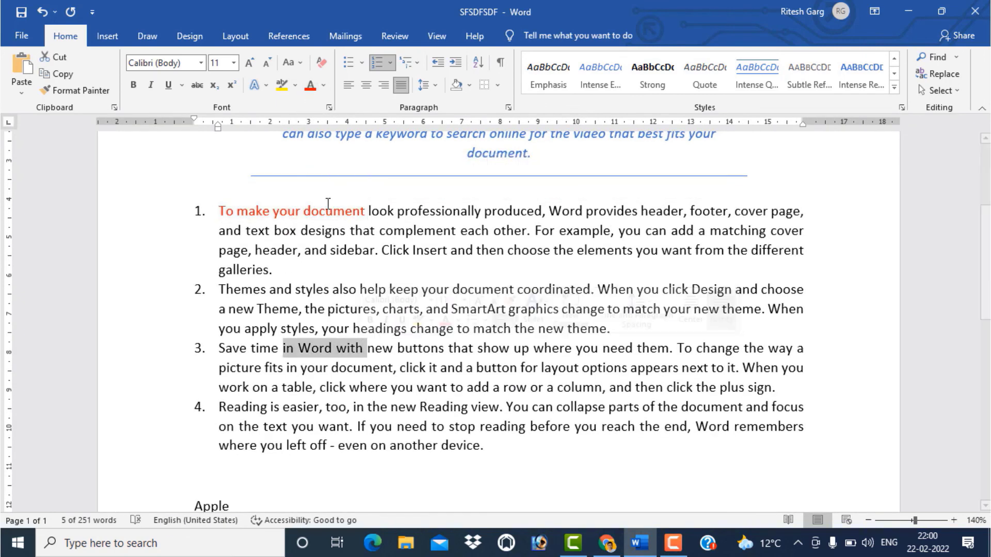
{"action": "left_click_drag", "start_coordinate": [544, 289], "coordinate": [604, 289]}
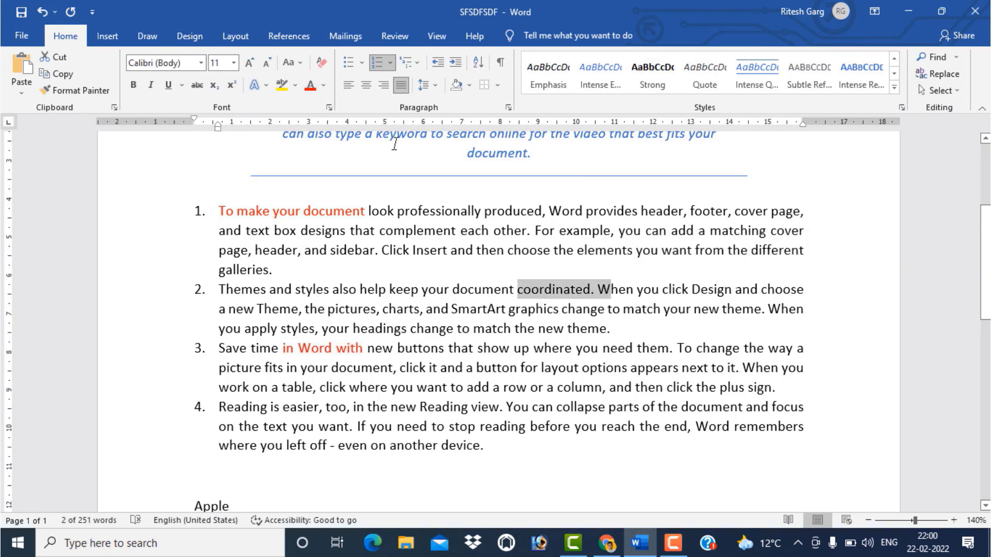
{"action": "left_click", "coordinate": [310, 85]}
Colour the long passage in item 4 red, then select all text with similar red formatting.
{"action": "left_click_drag", "start_coordinate": [731, 427], "coordinate": [610, 408]}
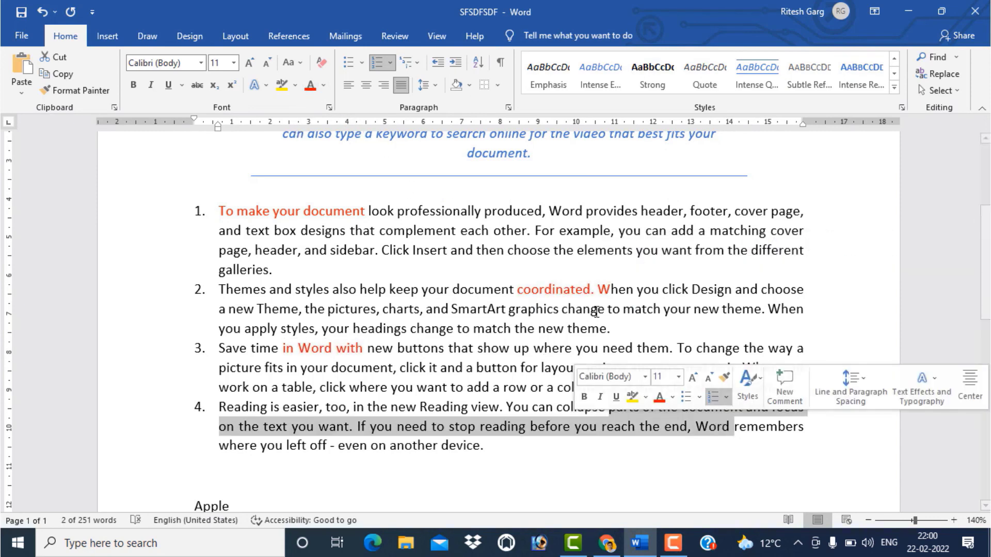
{"action": "left_click", "coordinate": [310, 85]}
{"action": "left_click", "coordinate": [606, 440]}
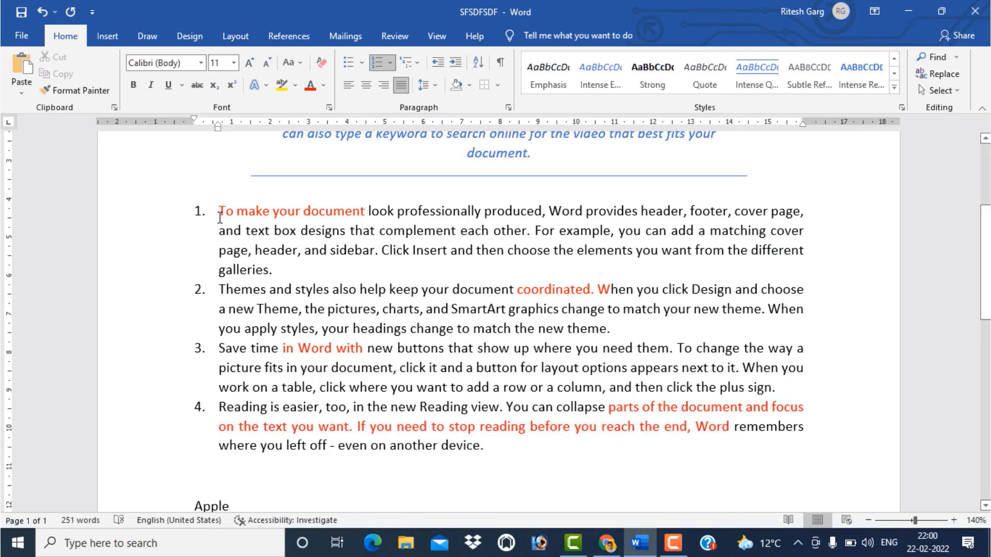
{"action": "left_click", "coordinate": [957, 92]}
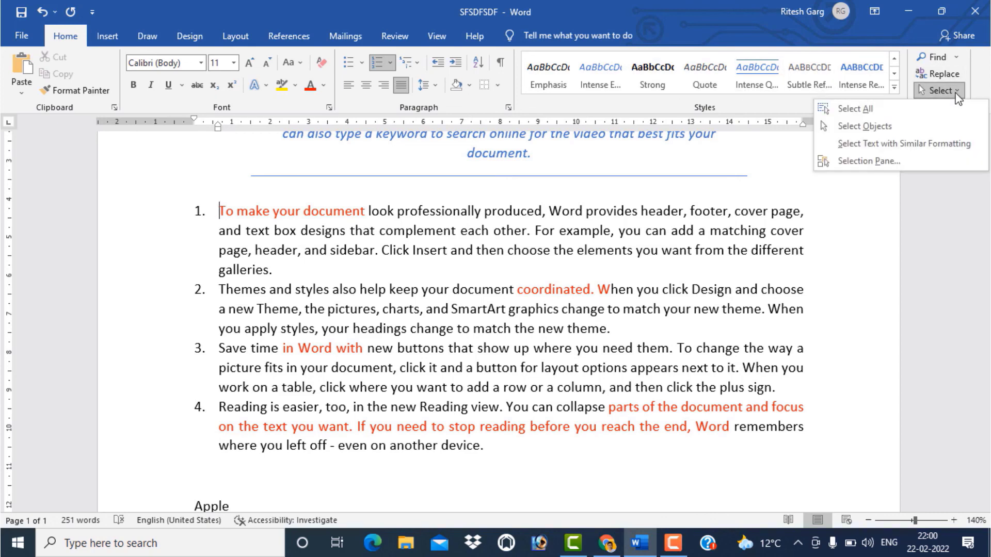
{"action": "left_click", "coordinate": [905, 144]}
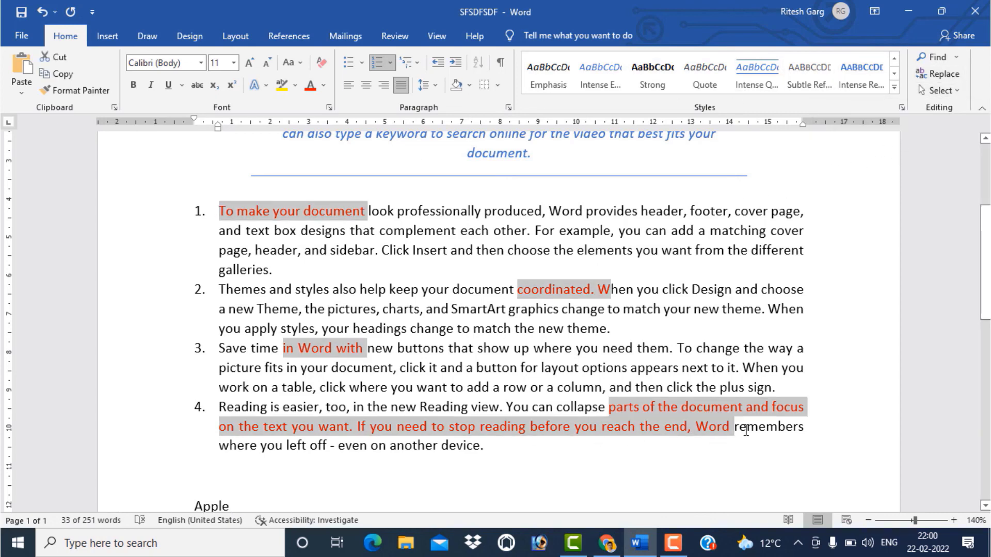